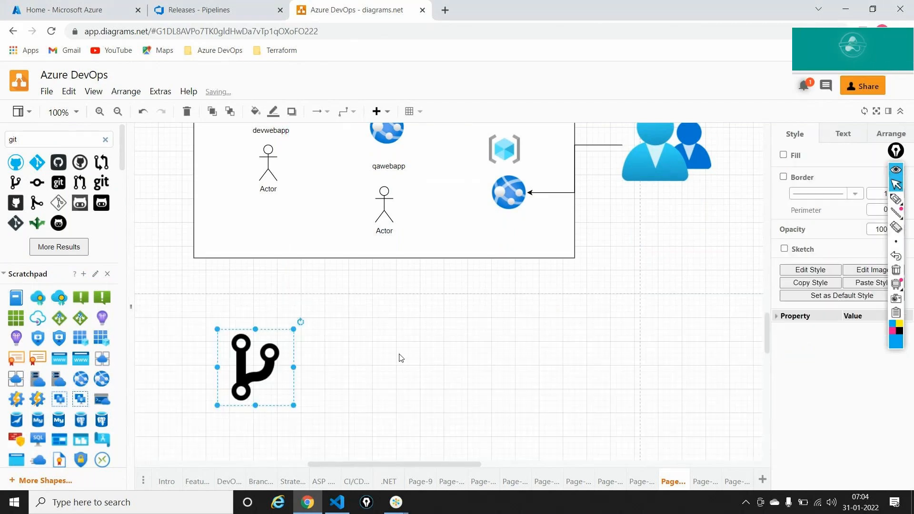
- Add an actor figure from the General shapes below and to the left of the Git branch icon
click(400, 357)
scroll(92, 324, down, 2)
scroll(94, 326, down, 10)
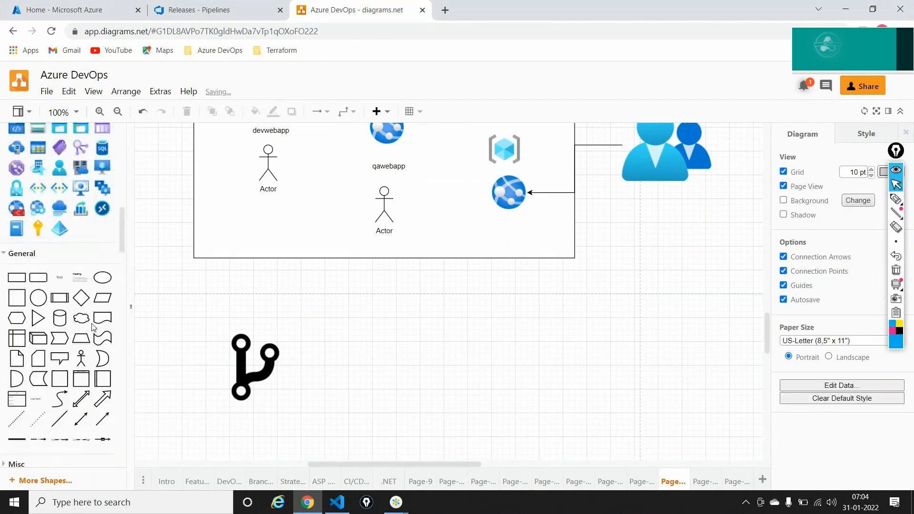
drag(96, 279, 155, 408)
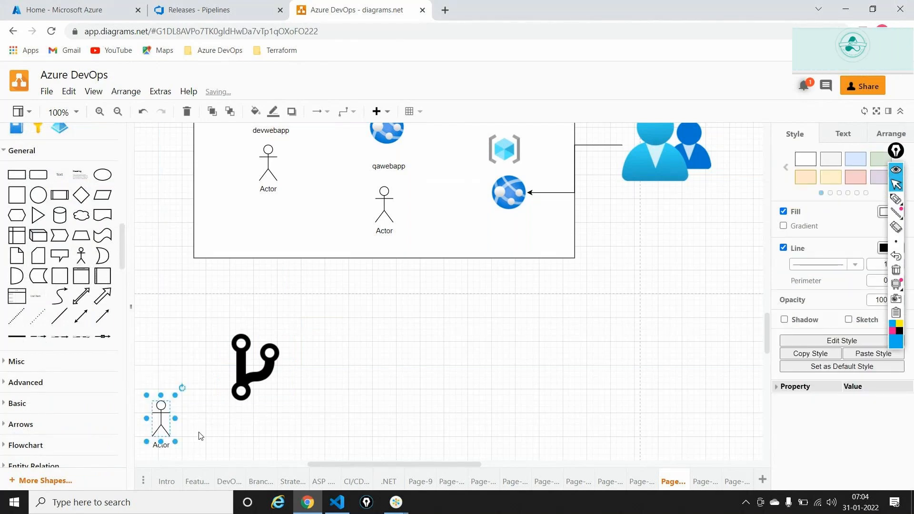
click(199, 435)
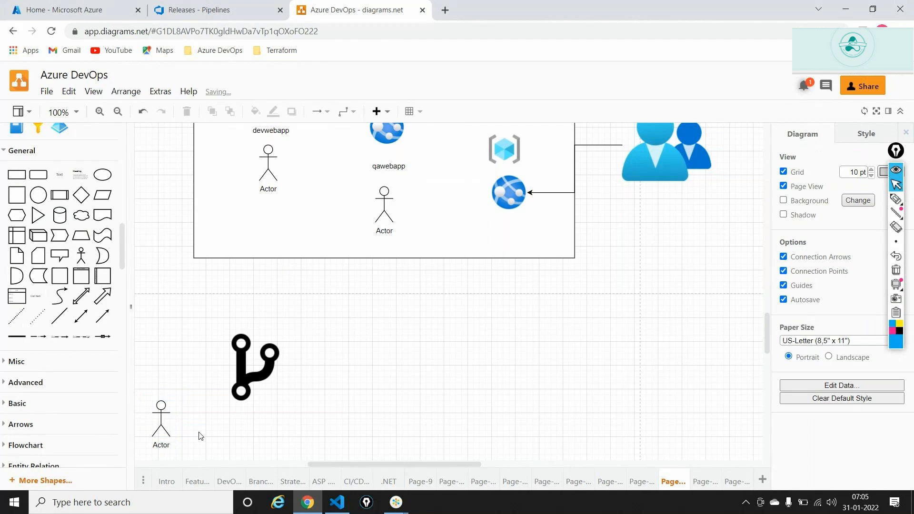
- Move the Git branch icon further right and slightly up, leaving room above the new actor
click(162, 416)
drag(288, 387, 308, 356)
click(219, 326)
- Search the shape library for "json" and place the bold JSON file icon above the actor
scroll(58, 243, up, 3)
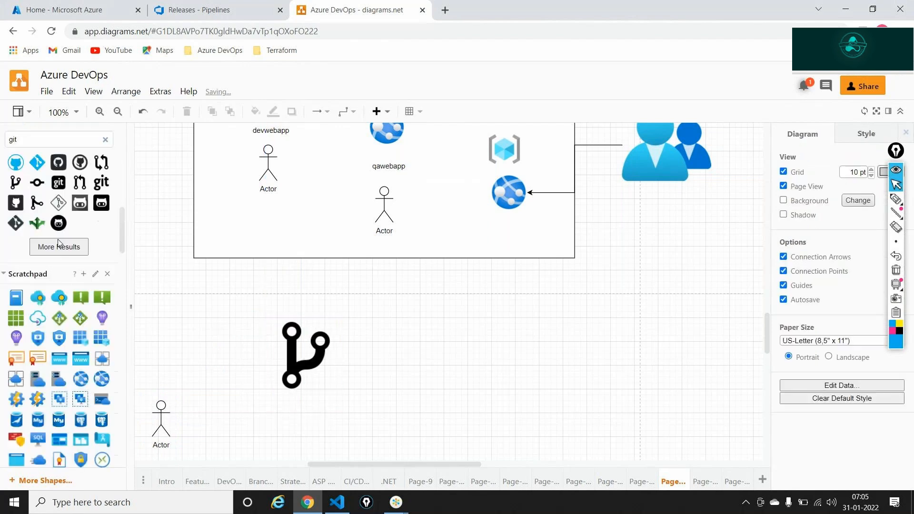
double_click(60, 136)
text(json)
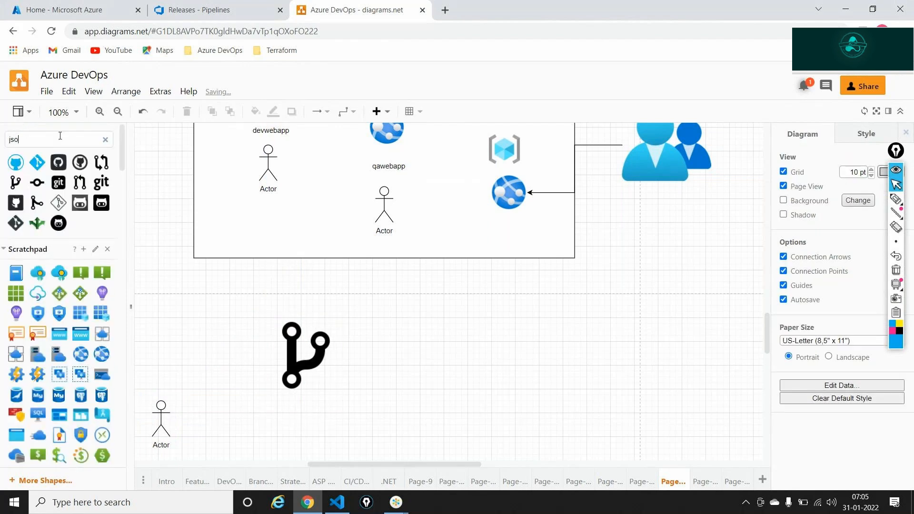
key(Return)
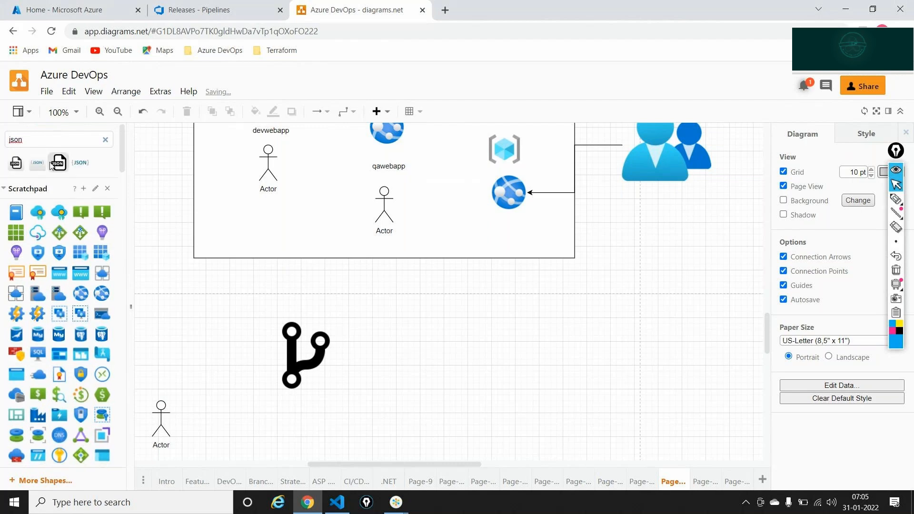
mouse_move(57, 164)
drag(57, 164, 179, 328)
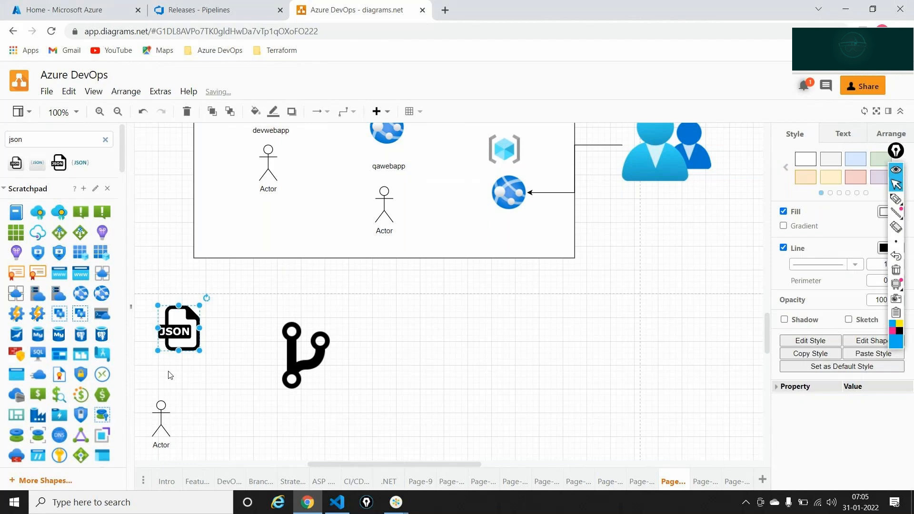
- Set connectors to straight lines and draw arrows from the actor to the JSON file icon and from that icon to the Git branch icon
click(161, 412)
click(355, 116)
click(345, 164)
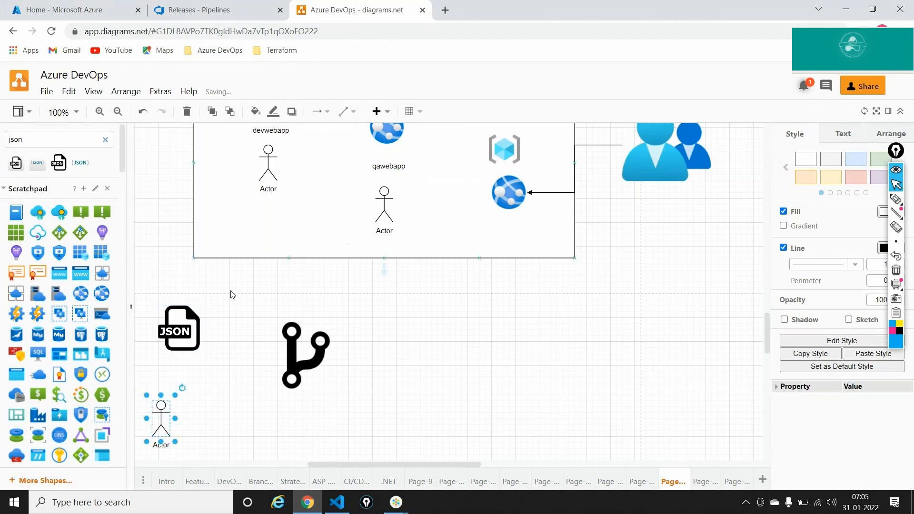
drag(161, 384, 176, 353)
click(188, 344)
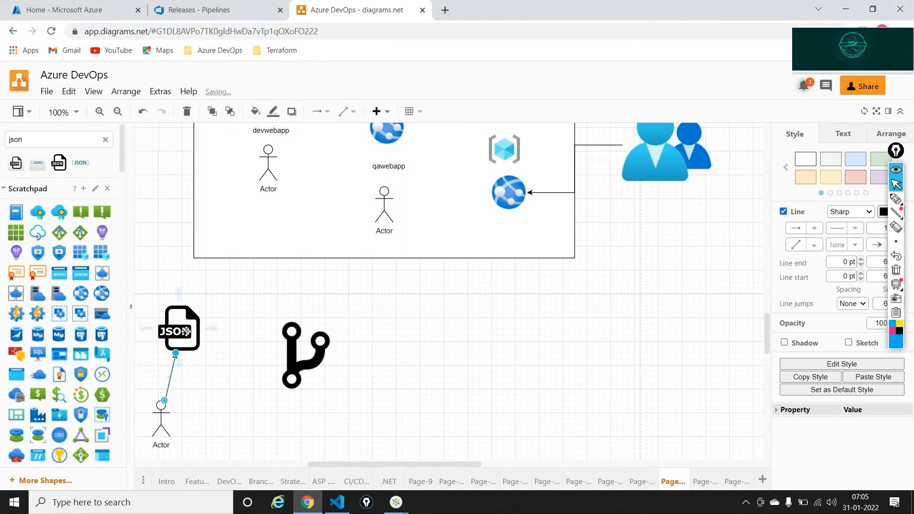
drag(202, 329, 298, 342)
click(518, 356)
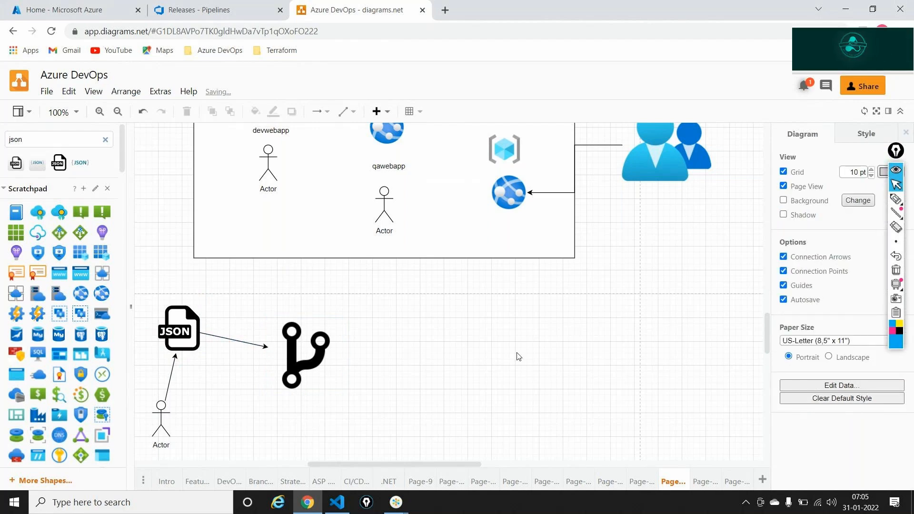
- Place a rectangle from the General shapes to the right of the Git branch icon
scroll(518, 356, down, 1)
scroll(519, 357, down, 2)
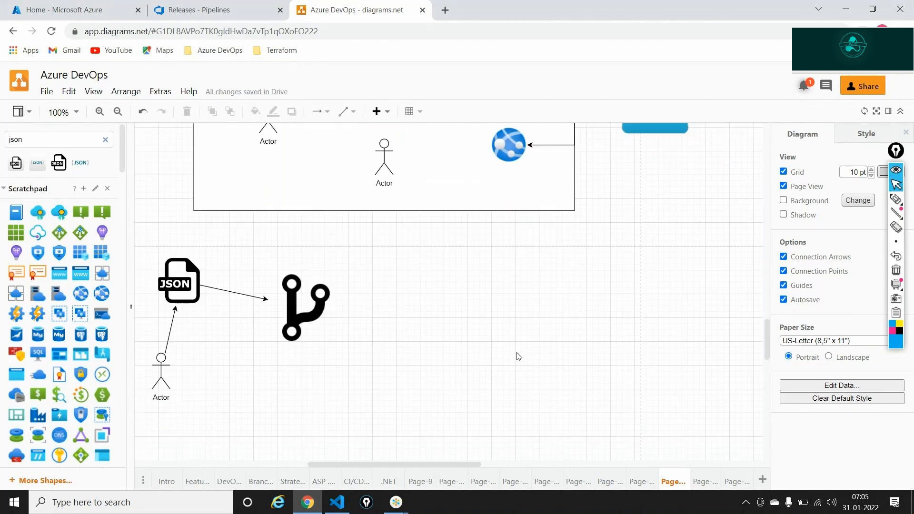
scroll(86, 346, down, 3)
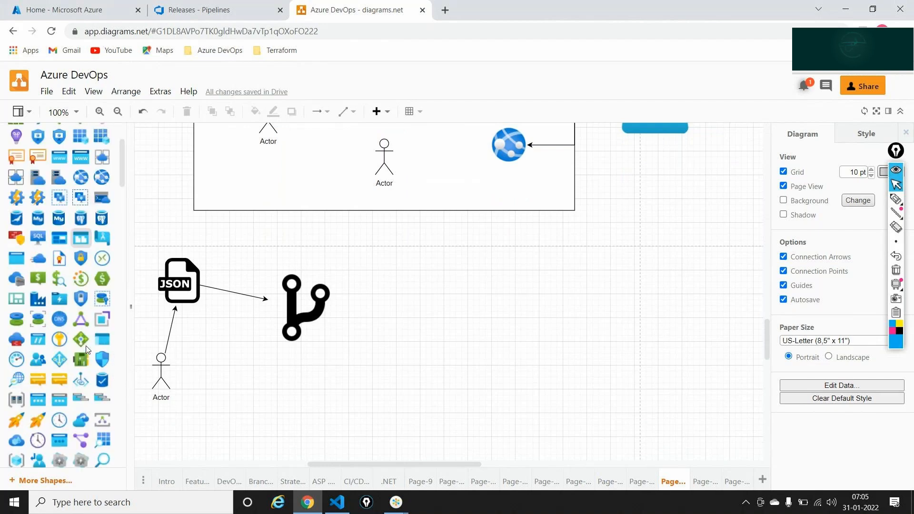
scroll(87, 349, down, 5)
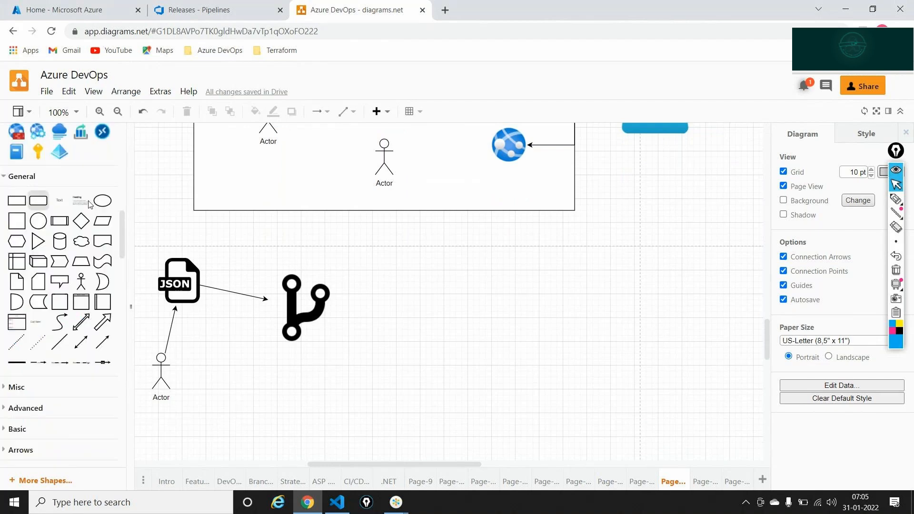
click(176, 282)
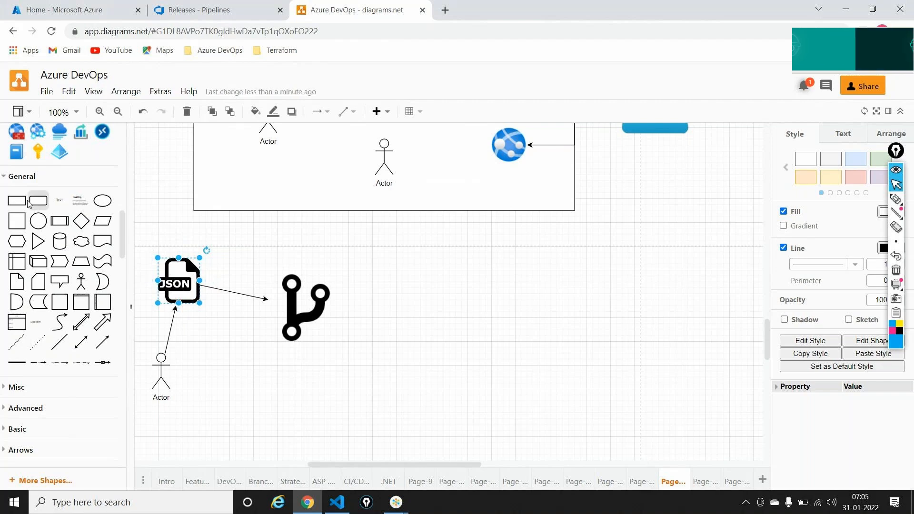
drag(25, 204, 437, 299)
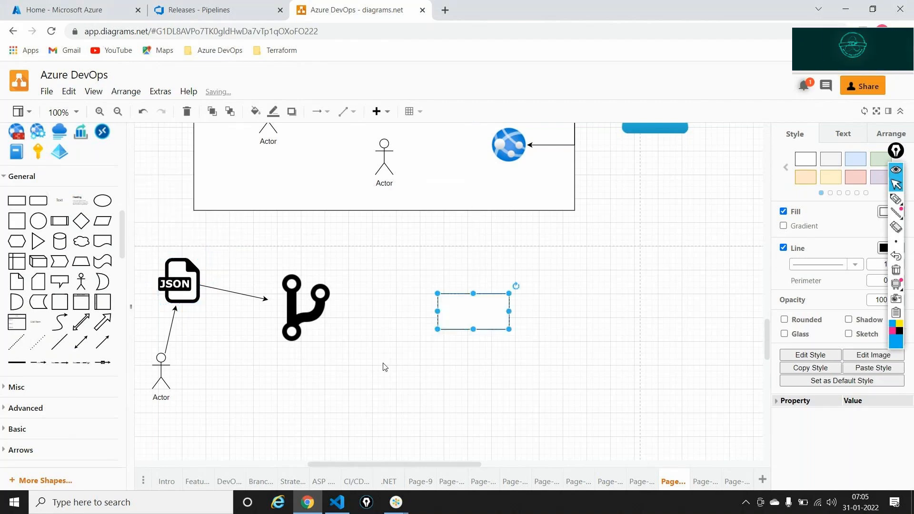
click(198, 330)
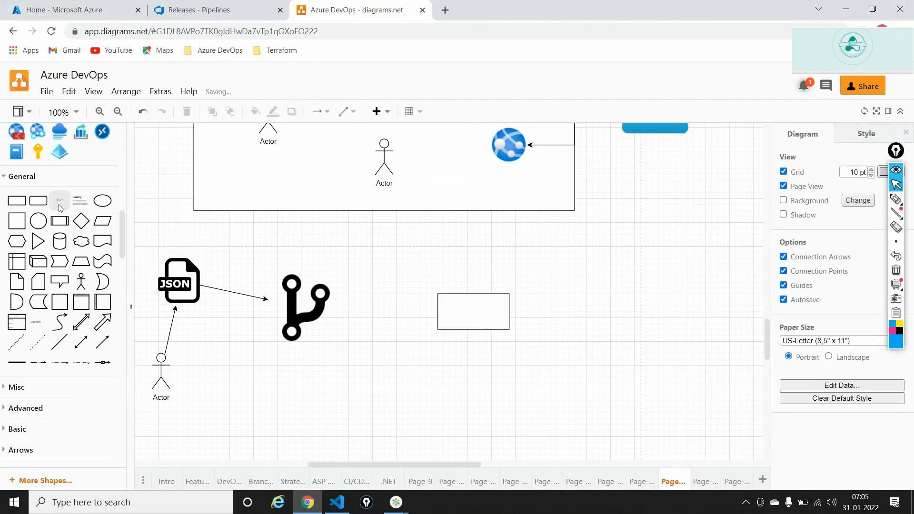
- Add a two-line text label reading "COPY Pipeline" above the new rectangle
drag(61, 208, 457, 270)
text(COPY)
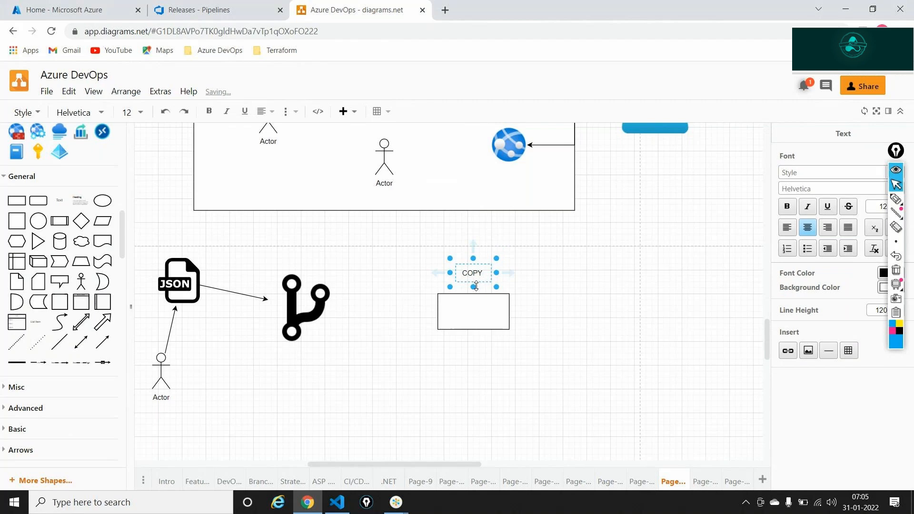
key(Return)
text(Pipel)
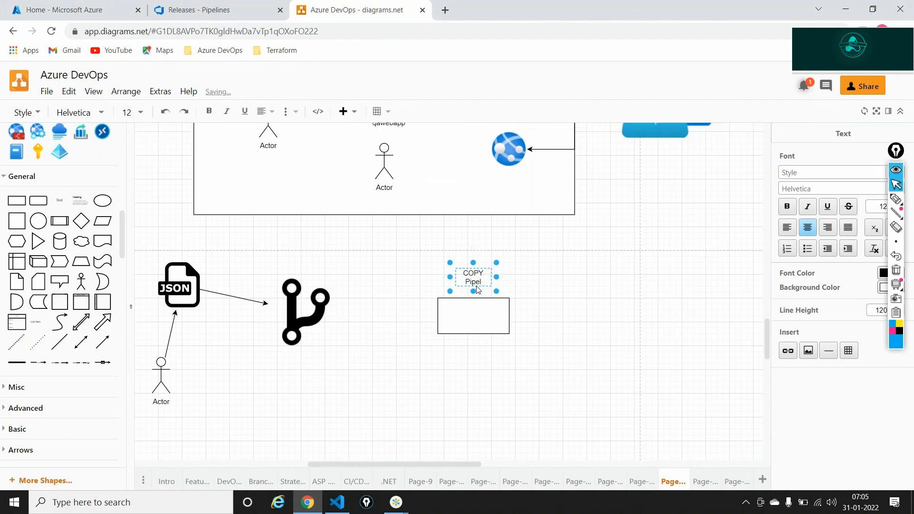
text(ine)
click(628, 302)
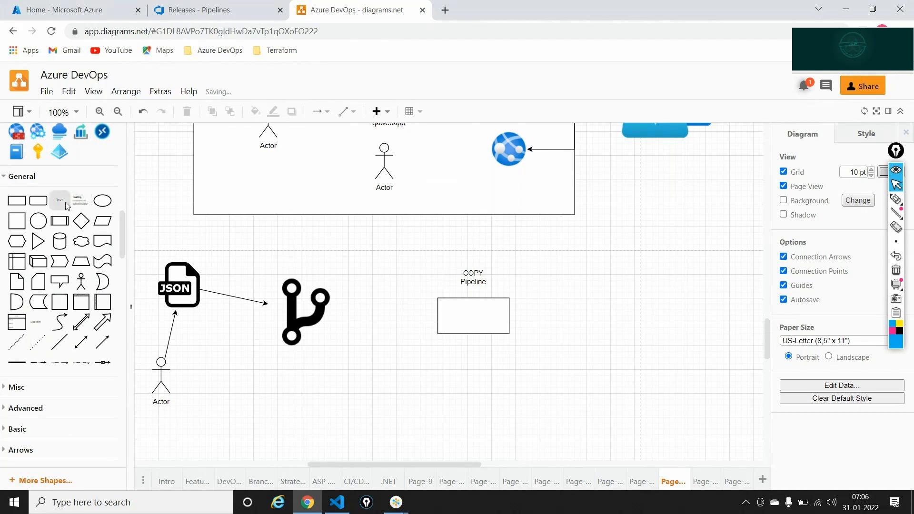
- Add a text label reading "COPY" inside the rectangle under the COPY Pipeline label
drag(65, 202, 472, 320)
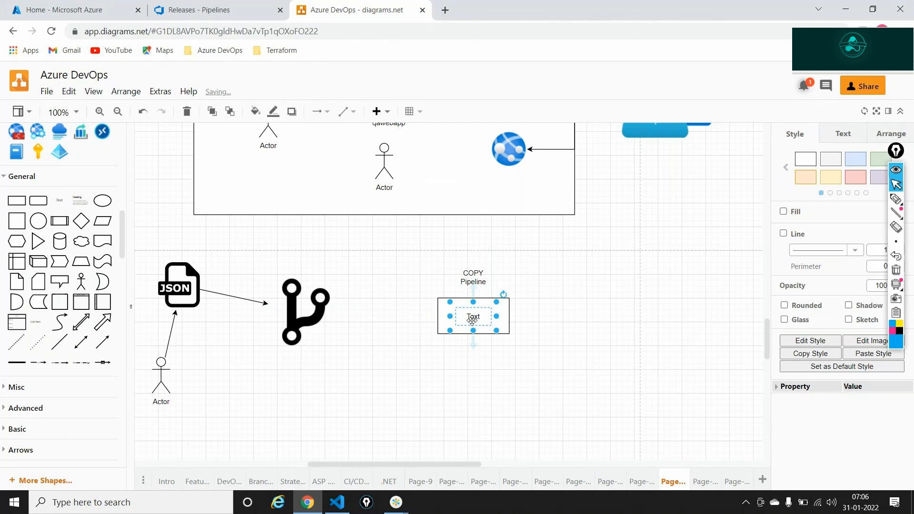
double_click(472, 318)
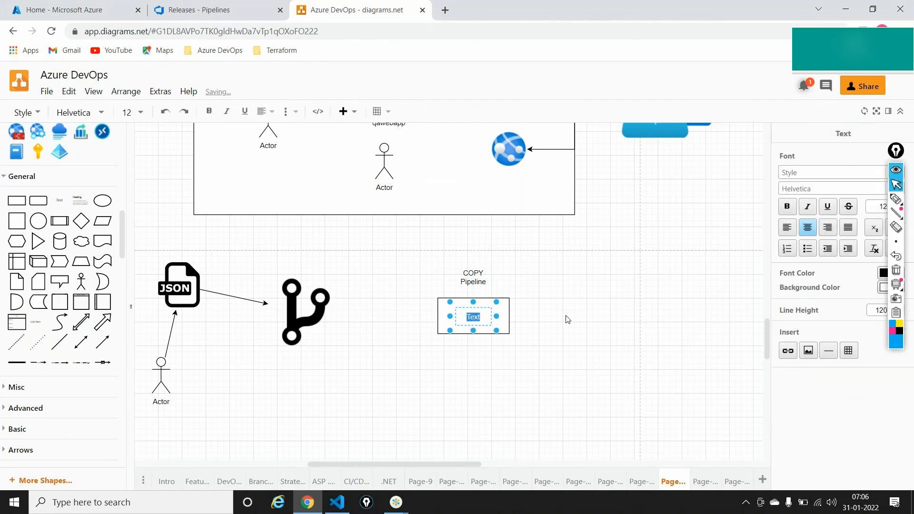
text(COPY)
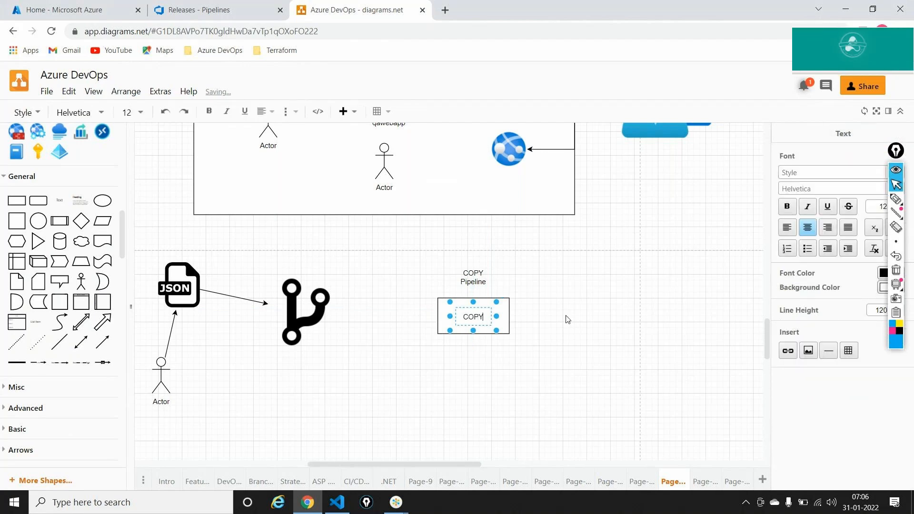
click(560, 310)
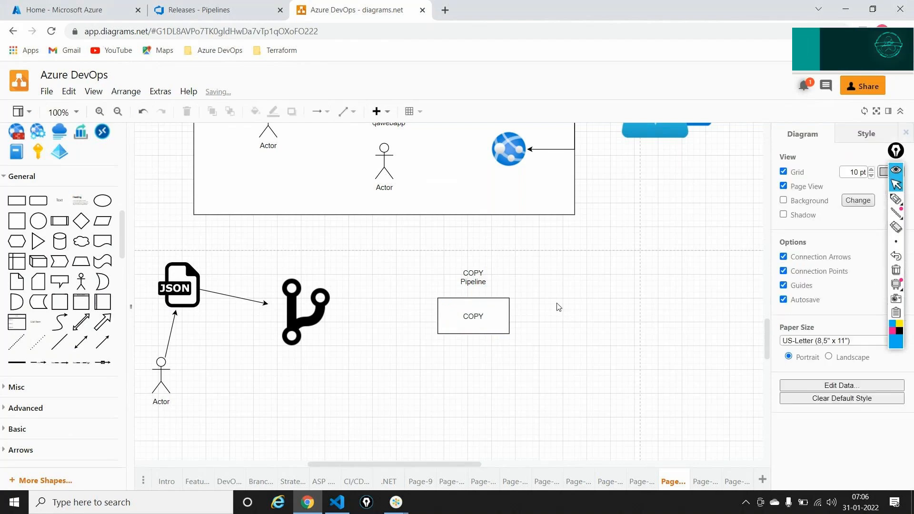
- Connect the Git branch icon to the COPY rectangle with a straight arrow
click(314, 319)
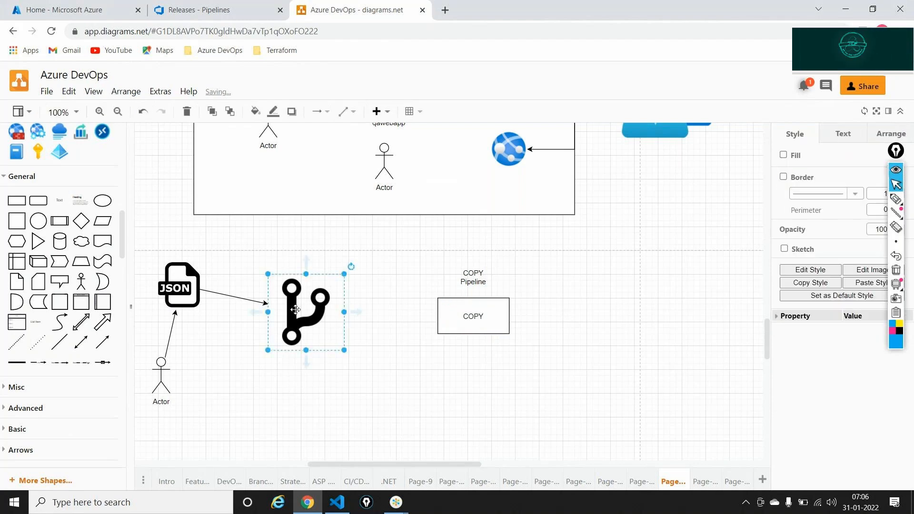
drag(355, 313, 443, 311)
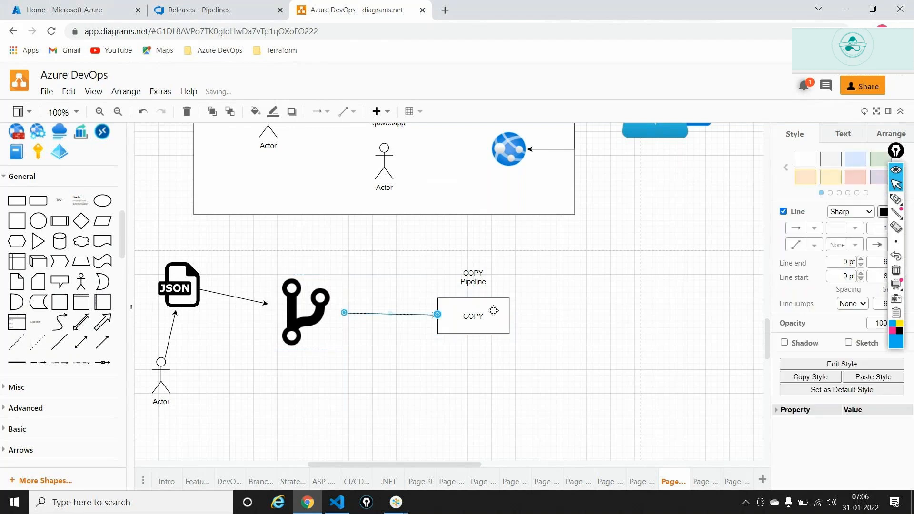
click(620, 300)
scroll(619, 300, down, 1)
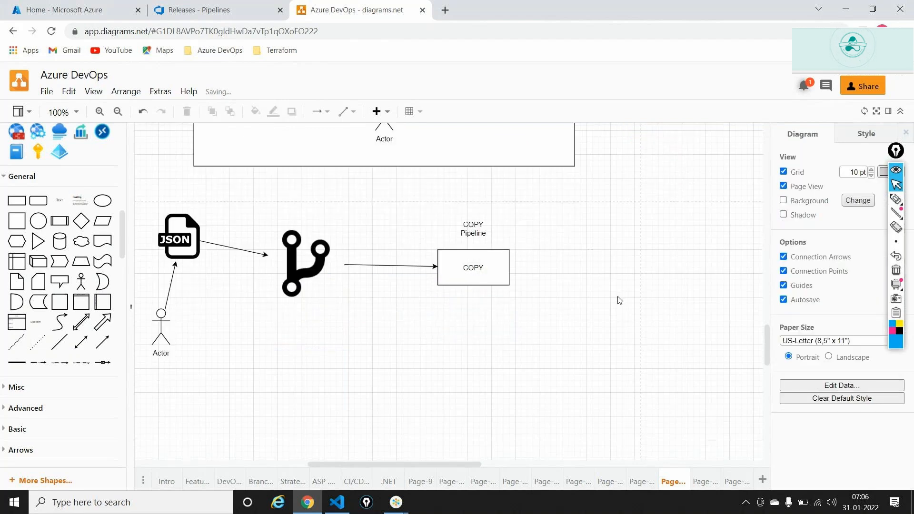
scroll(620, 300, down, 1)
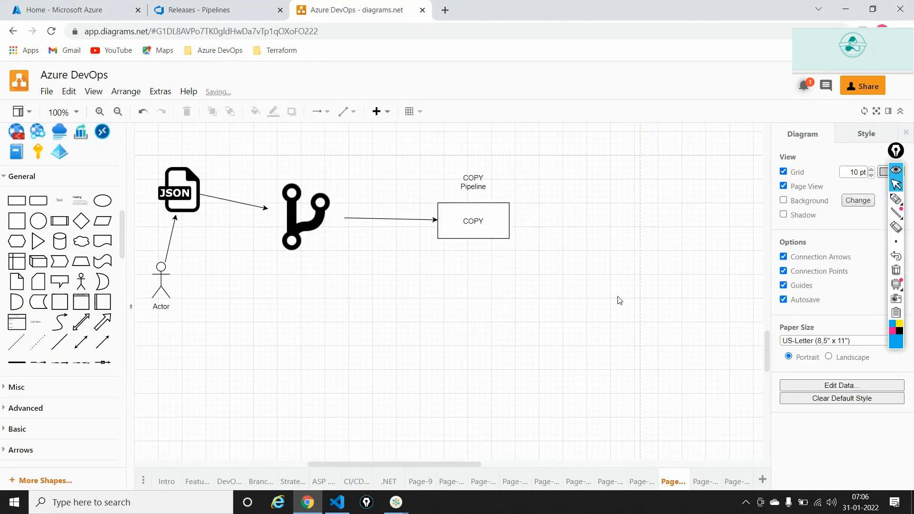
- Add a text label reading "JSON Templates" below the COPY rectangle
click(467, 217)
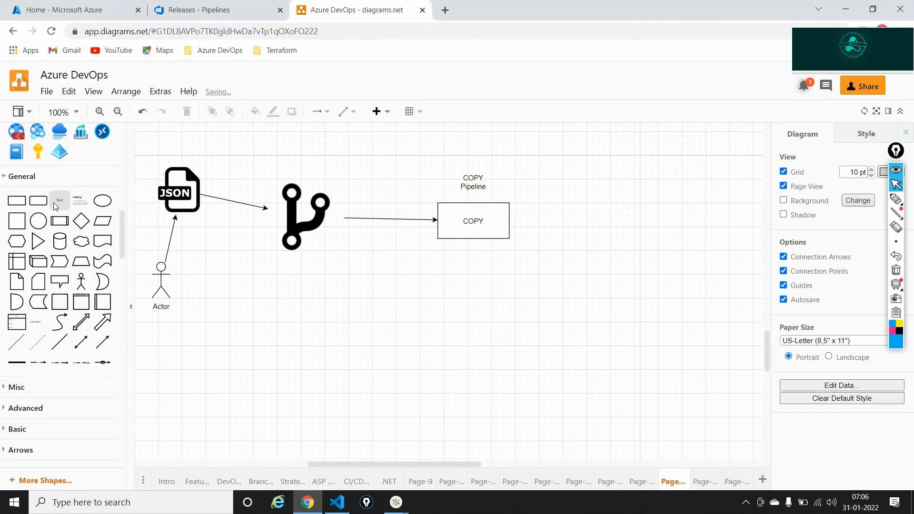
drag(54, 202, 464, 312)
double_click(473, 314)
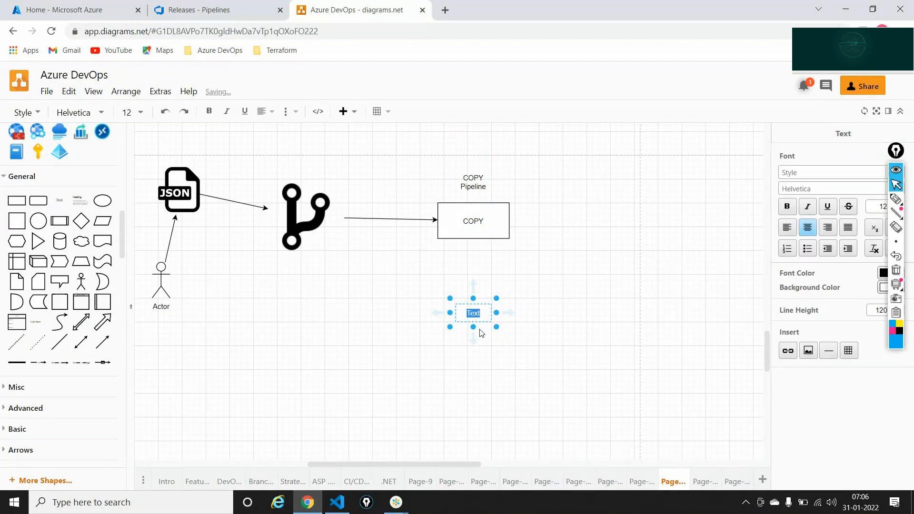
text(JSON Templates)
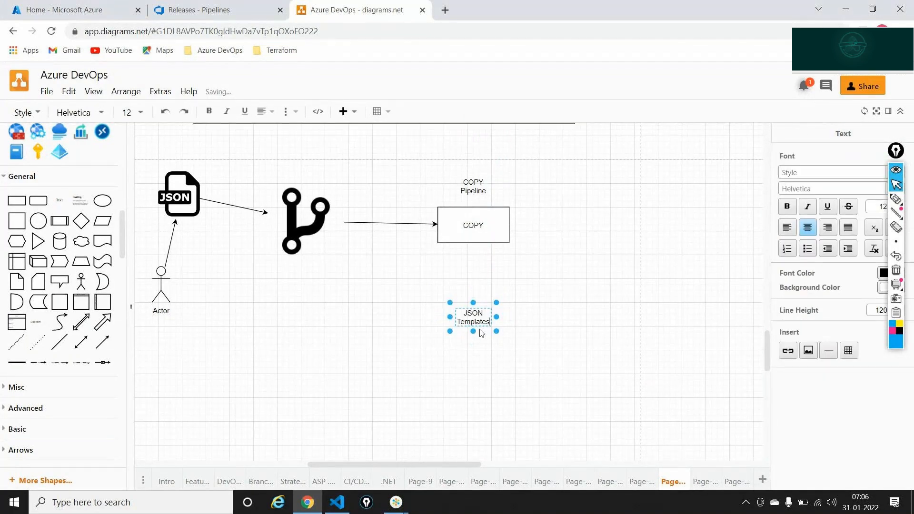
click(521, 294)
- Draw a downward arrow from the COPY rectangle to the JSON Templates label
click(469, 239)
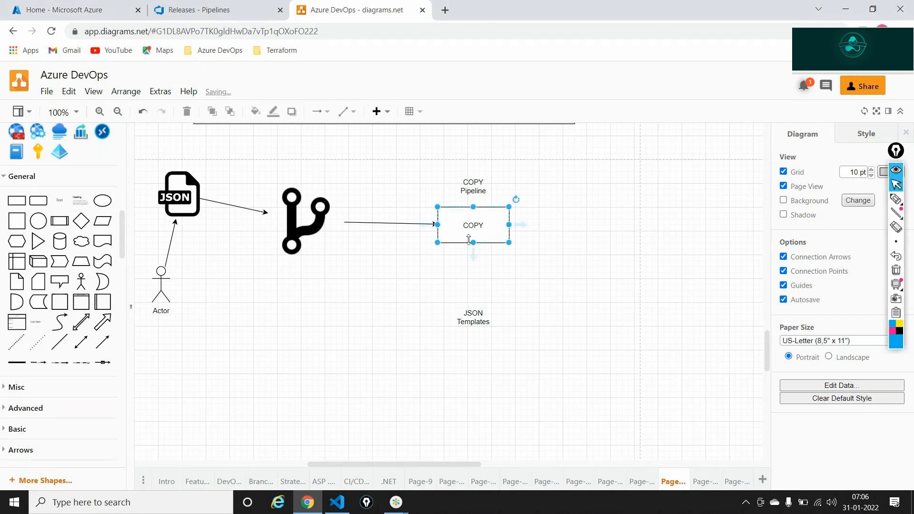
drag(473, 254, 470, 312)
click(562, 332)
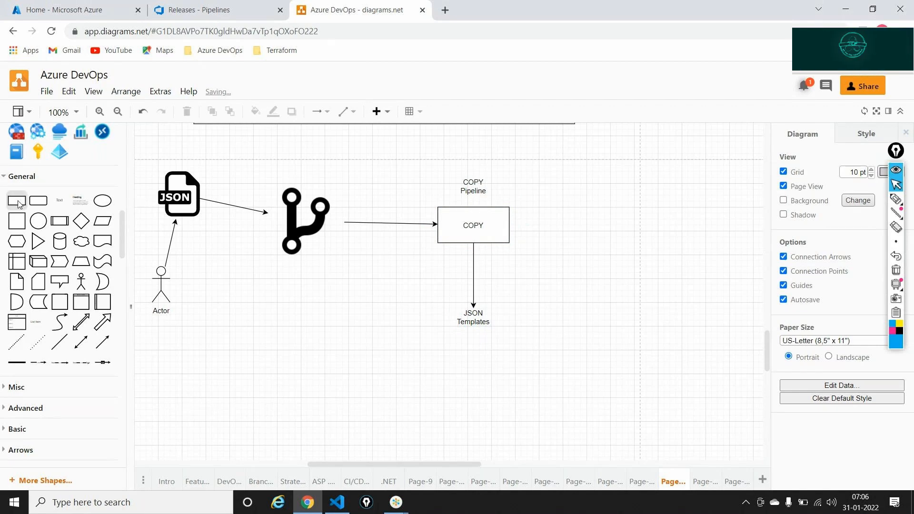
- Draw a large container rectangle below the JSON Templates label and place the Azure resource group icon inside it near the upper-left corner
drag(17, 200, 208, 367)
drag(277, 397, 664, 461)
scroll(63, 223, up, 2)
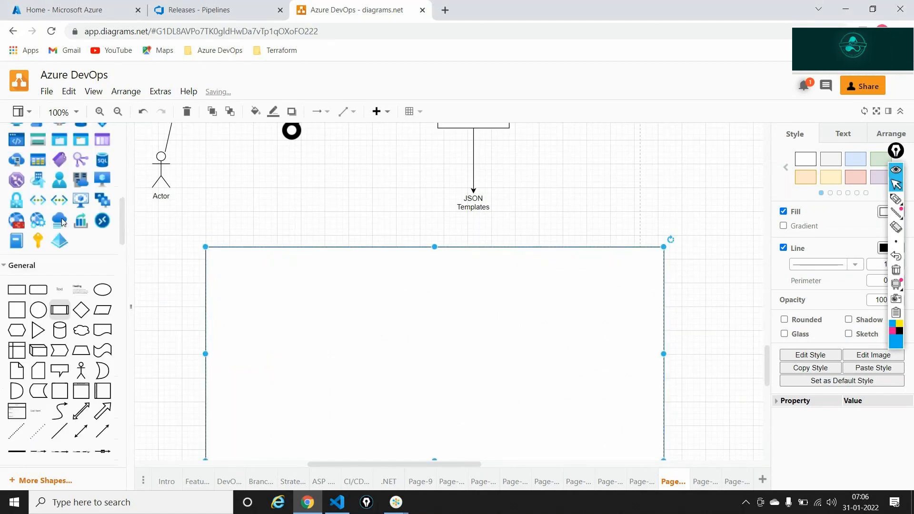
scroll(63, 222, up, 4)
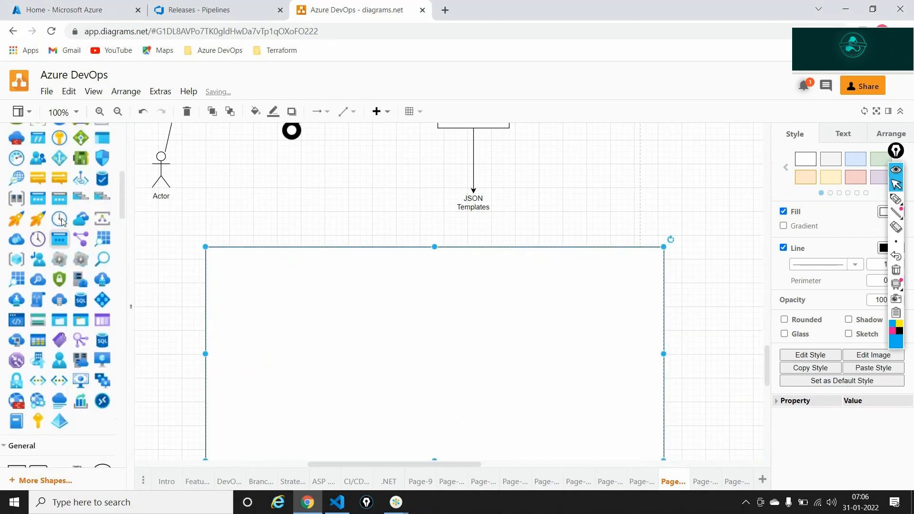
drag(16, 259, 299, 327)
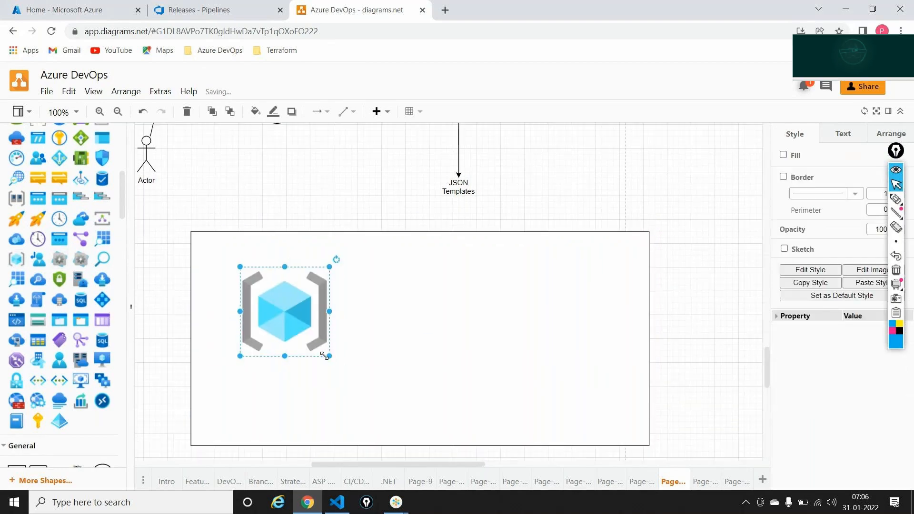
- Shrink the resource group icon and add a small App Services icon just below it inside the container rectangle
drag(324, 356, 294, 321)
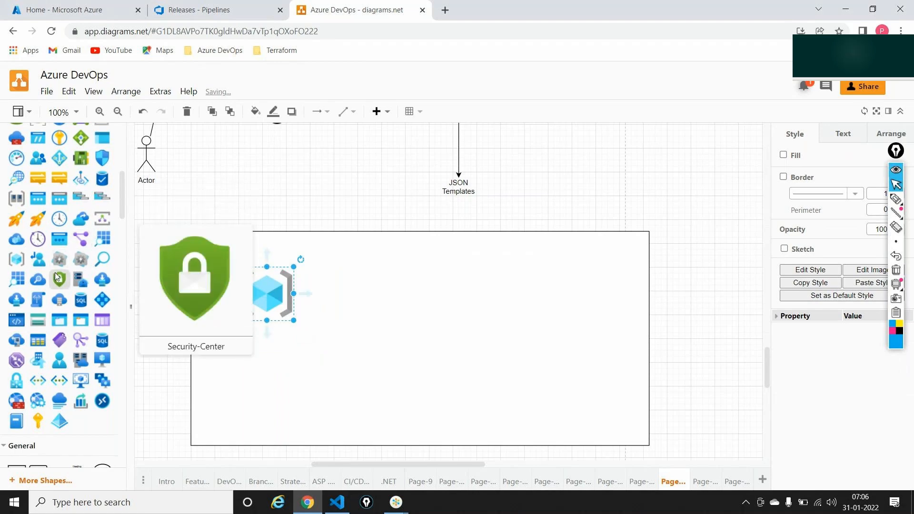
scroll(56, 275, up, 1)
scroll(55, 272, up, 8)
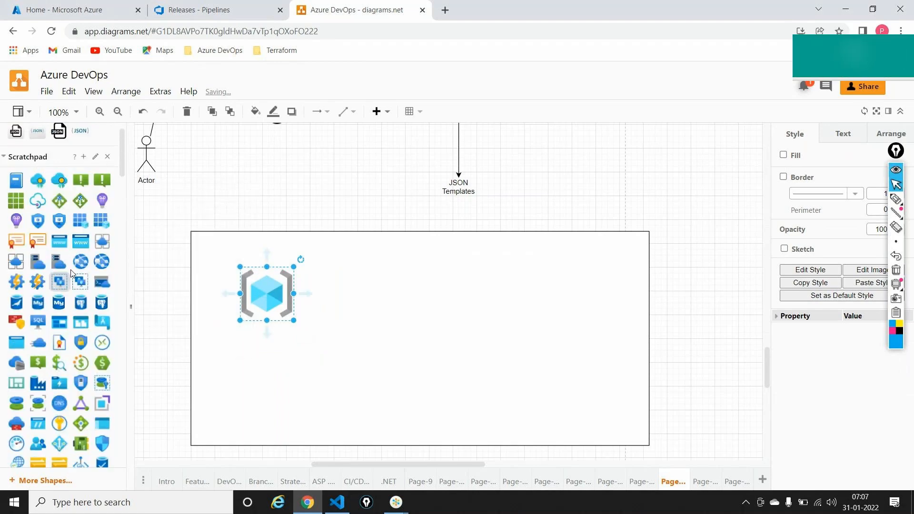
drag(94, 275, 253, 350)
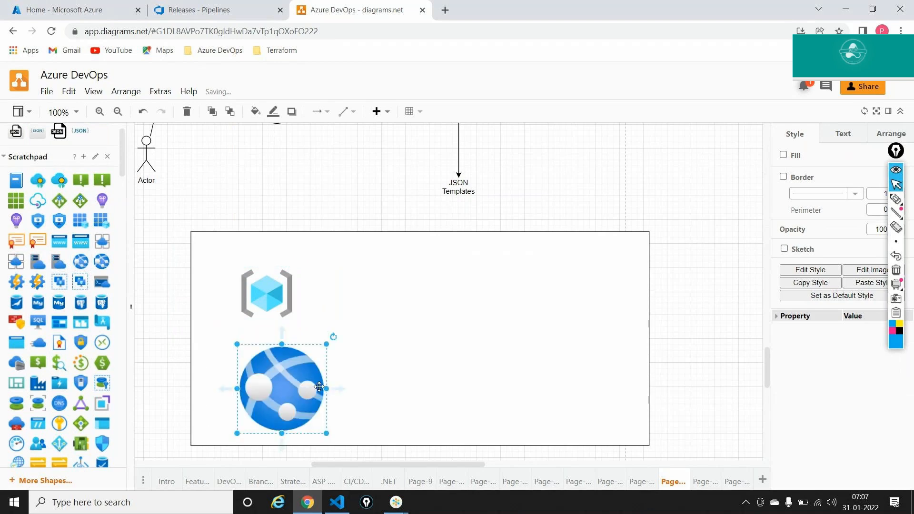
drag(330, 436, 274, 339)
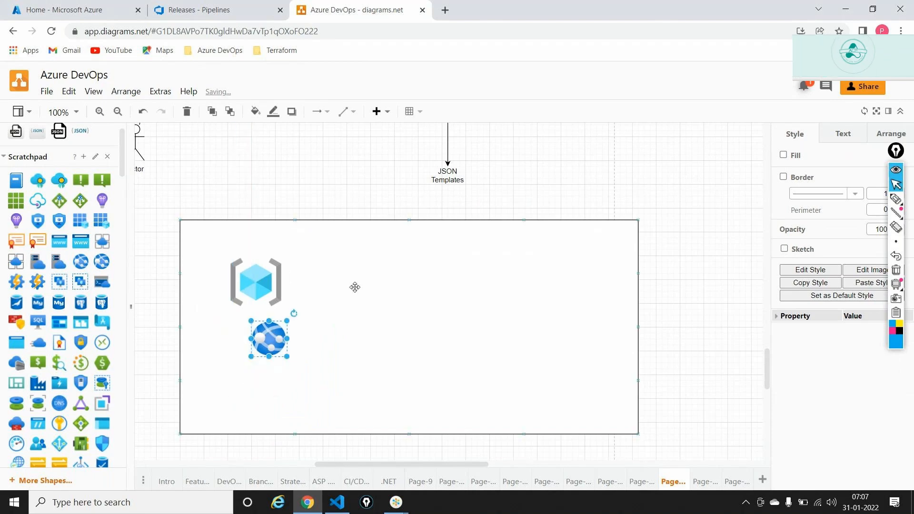
- Draw a connector from the JSON Templates label to the resource group icon and try sending the container rectangle backward
click(356, 287)
scroll(356, 287, up, 2)
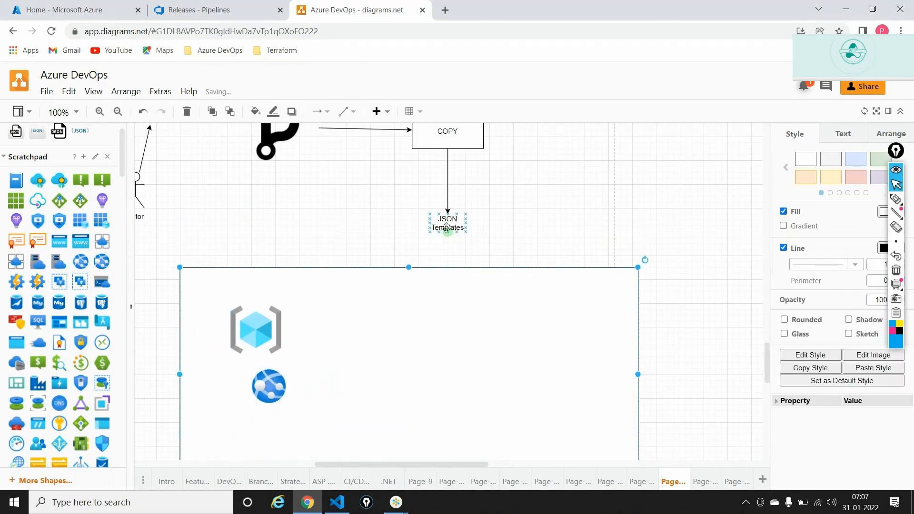
drag(445, 242, 255, 328)
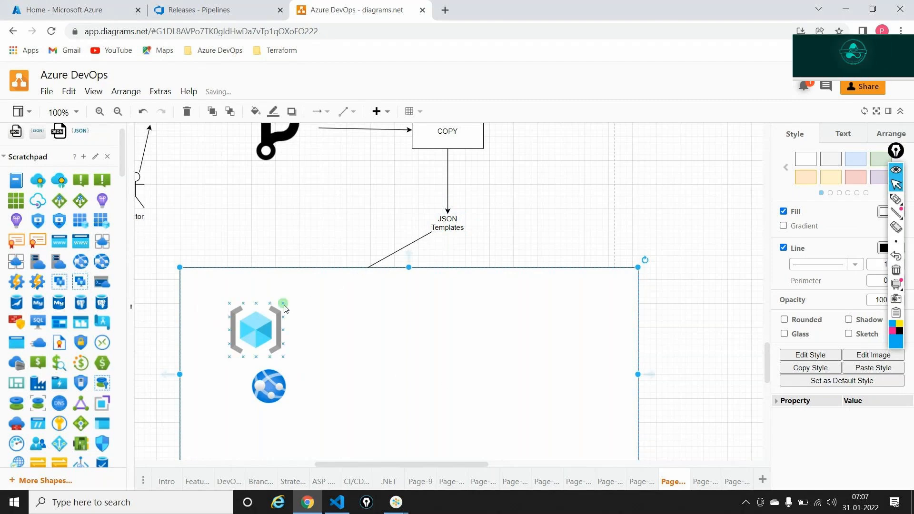
right_click(317, 305)
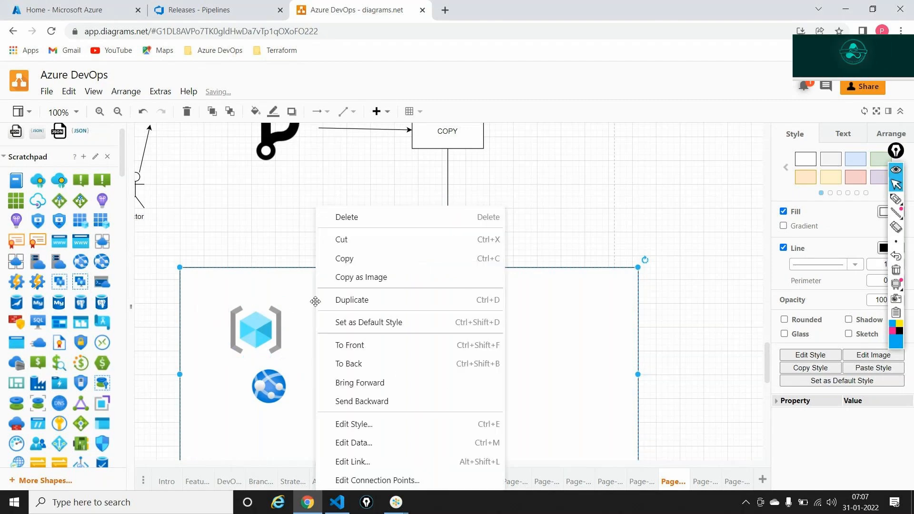
click(378, 407)
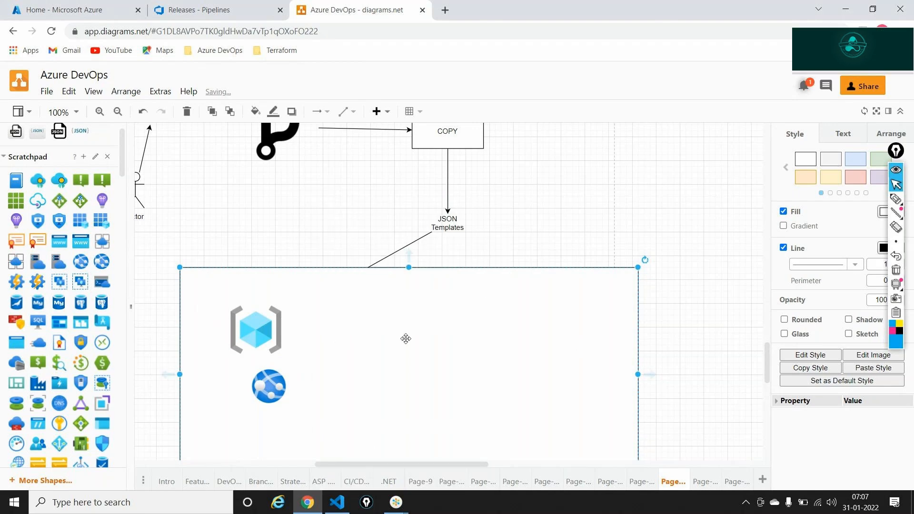
- Review the diagram's flow from the actor's JSON file through Git and the COPY pipeline to the Azure resources
click(270, 331)
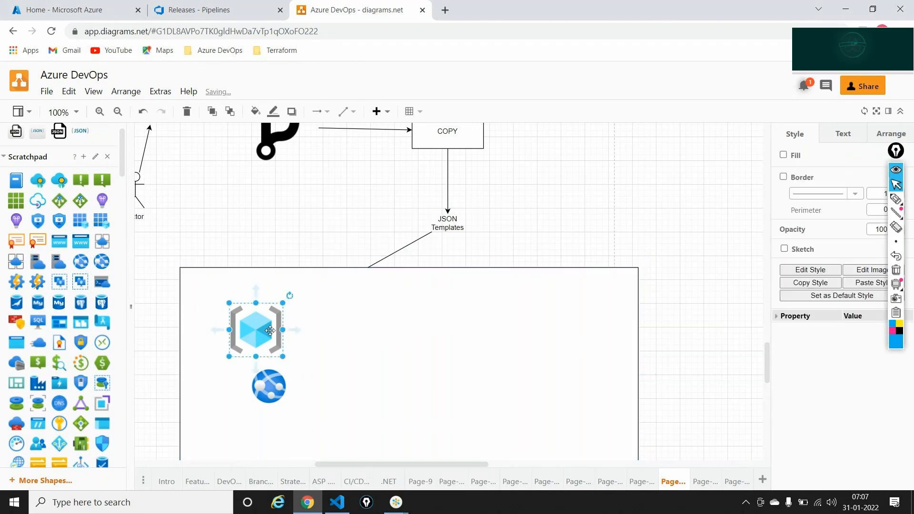
click(276, 388)
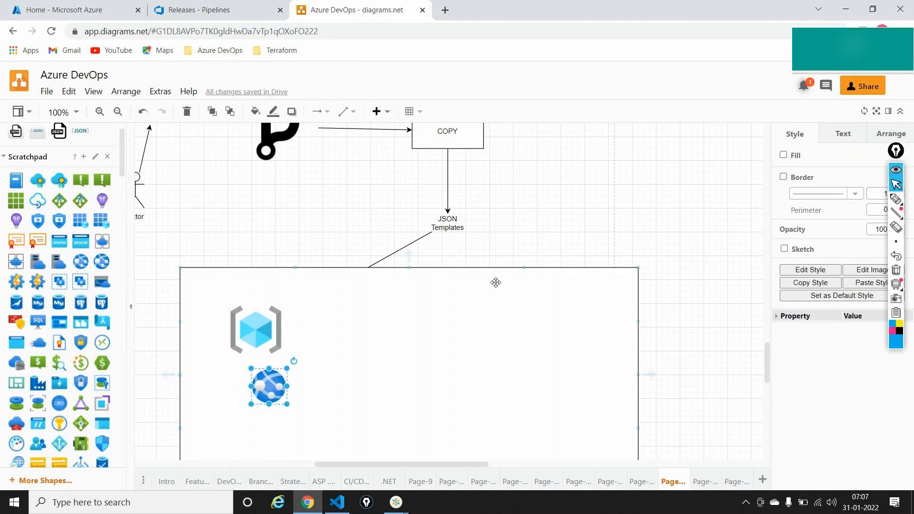
scroll(496, 282, left, 1)
scroll(495, 283, left, 6)
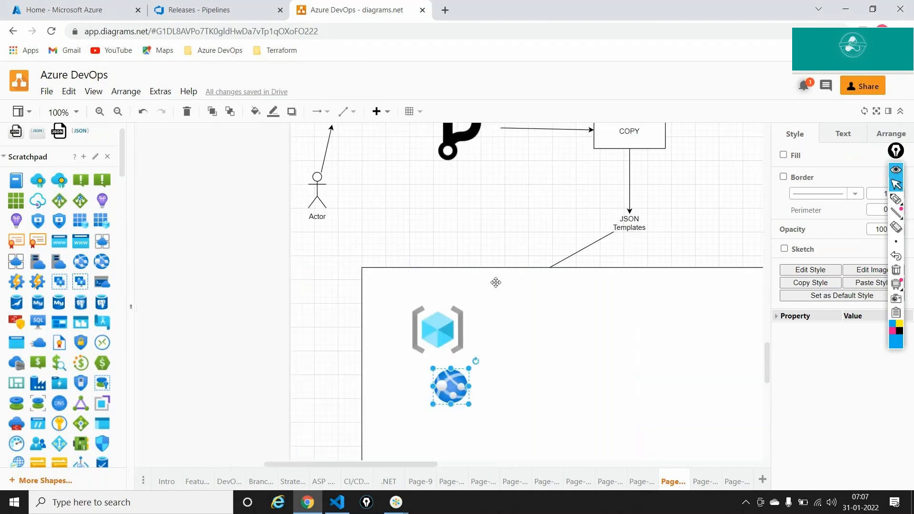
scroll(496, 283, right, 7)
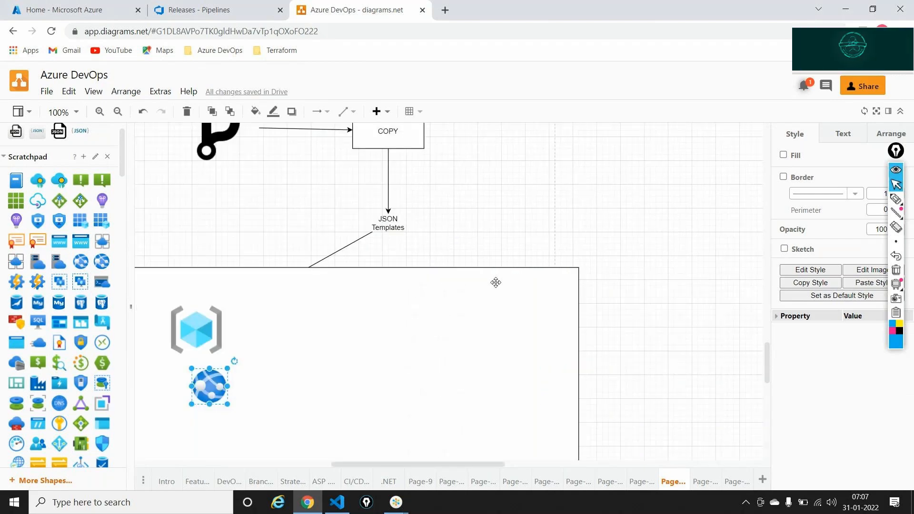
scroll(496, 283, left, 10)
scroll(496, 282, up, 4)
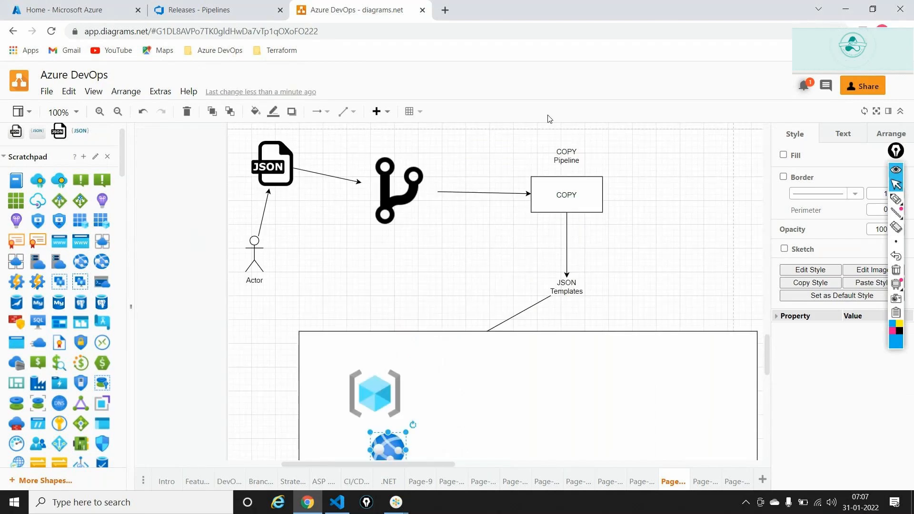
click(279, 167)
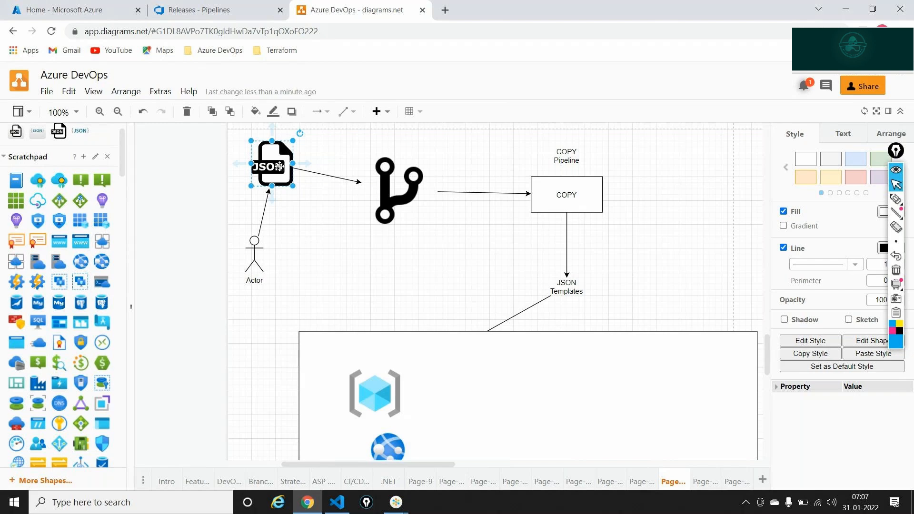
click(353, 285)
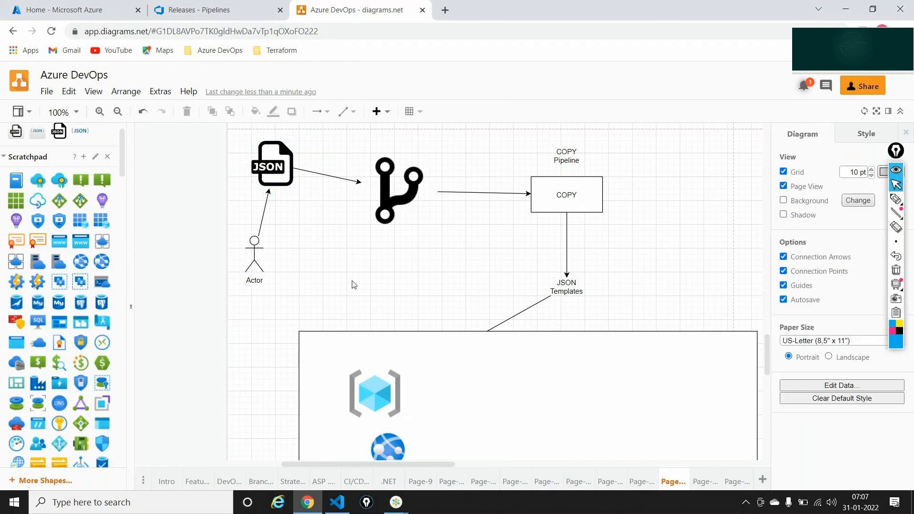
- Add a text label reading "INFRA as Code" in the empty area between the Git branch icon and the container rectangle
scroll(69, 301, down, 1)
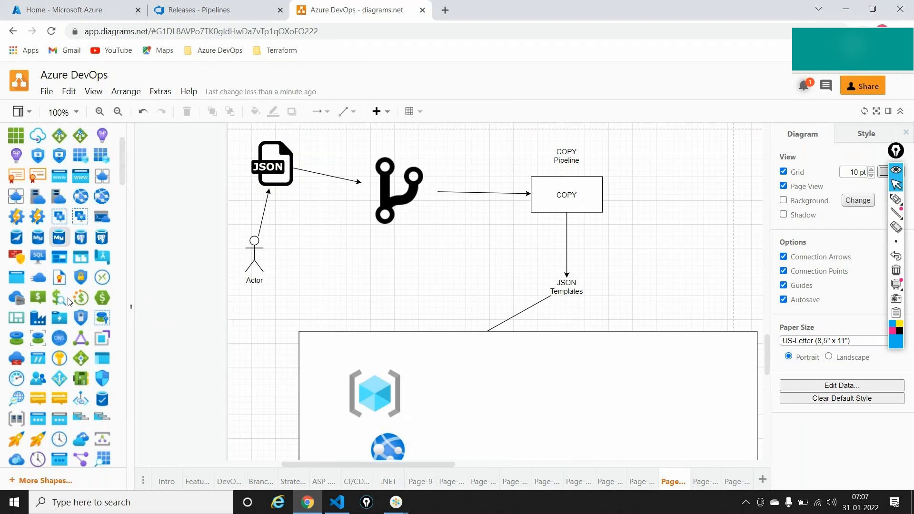
scroll(69, 301, down, 5)
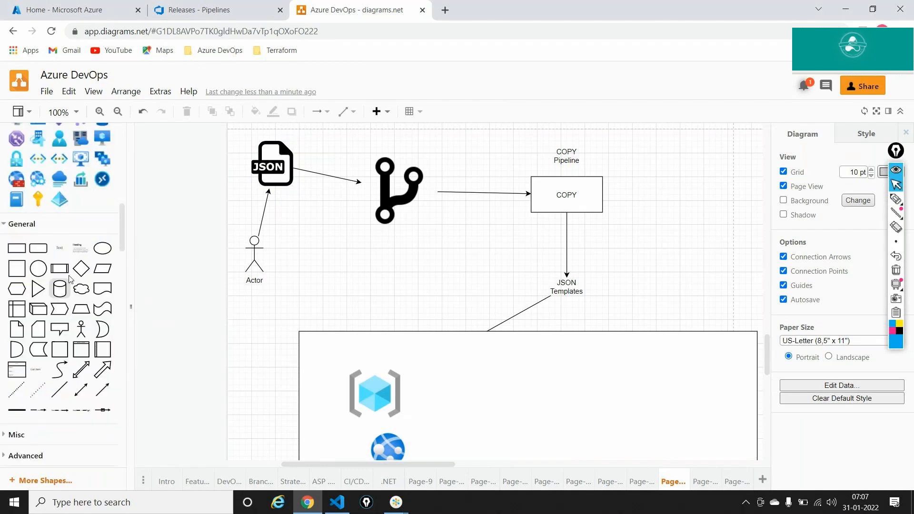
drag(60, 248, 446, 253)
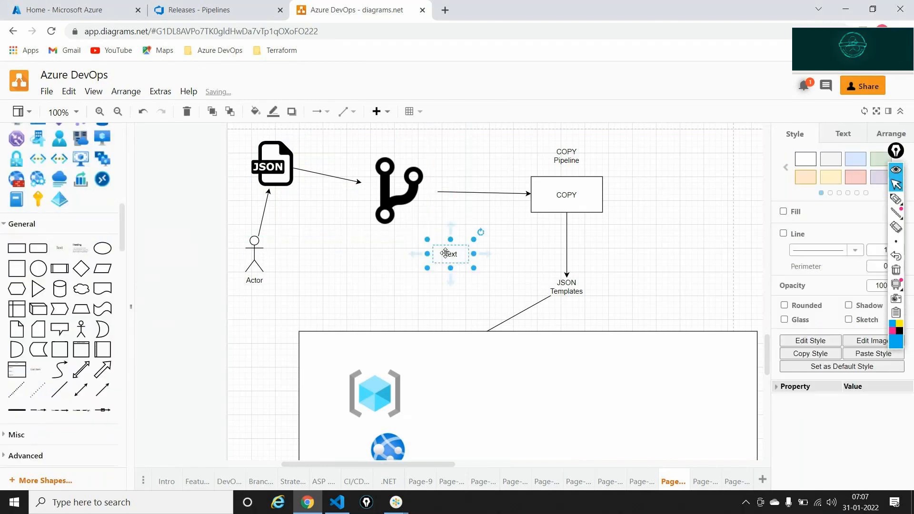
double_click(446, 253)
text(INFRA a)
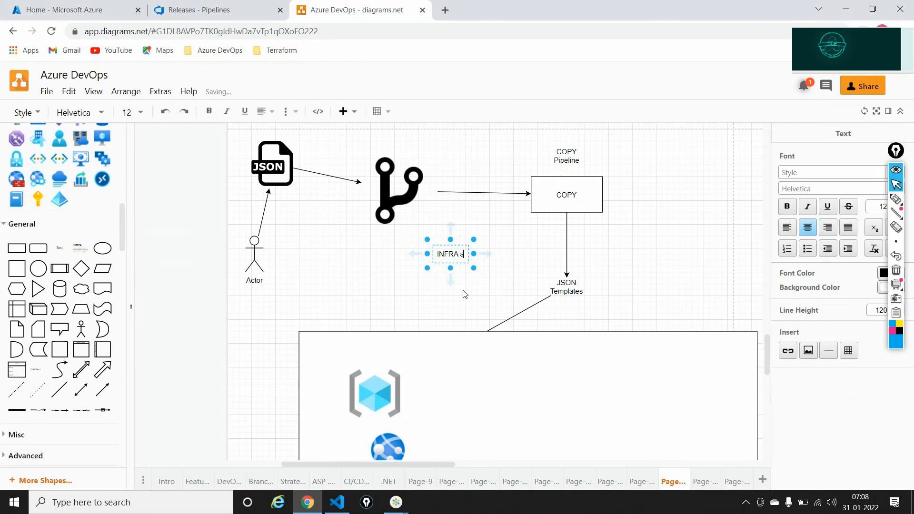
text(s Code)
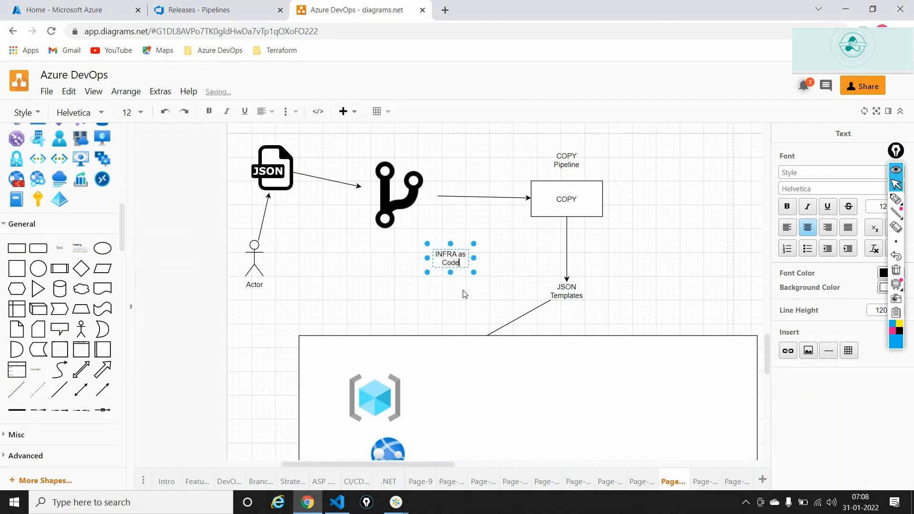
click(467, 302)
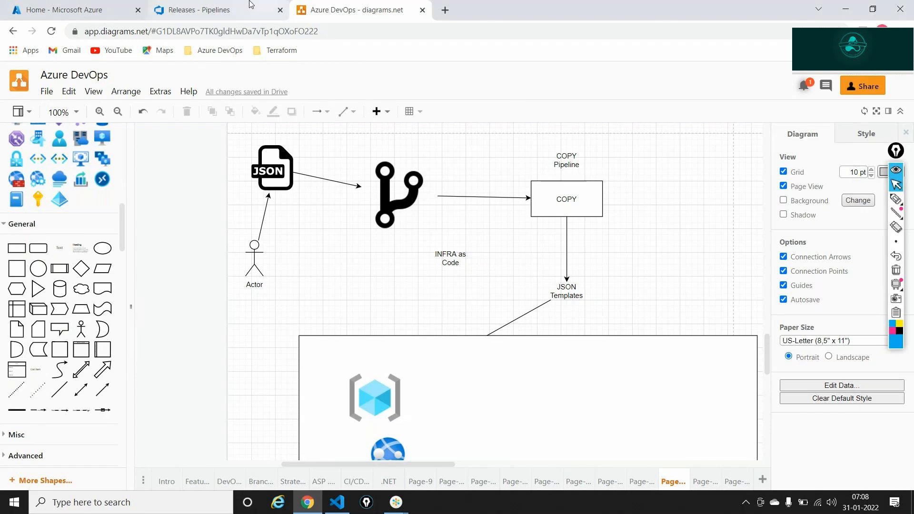
- Switch to Azure DevOps and open the repository files of 7amclassproject
click(205, 10)
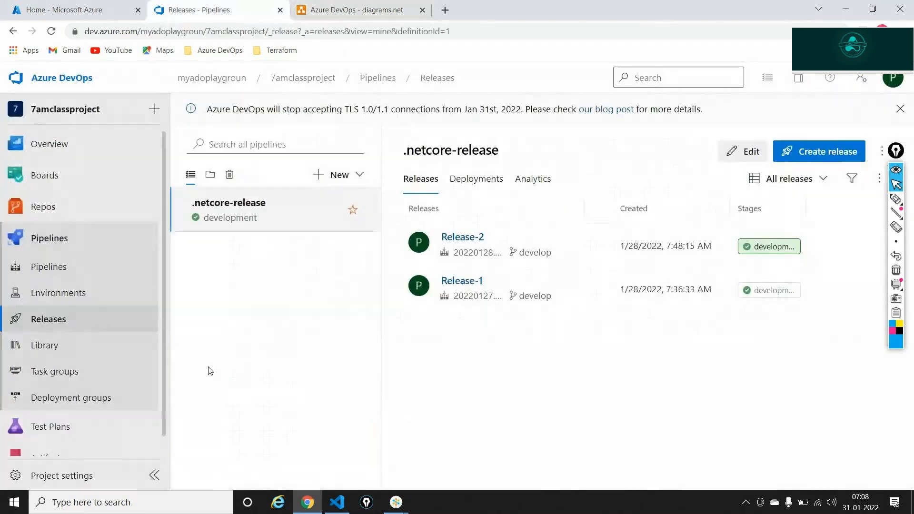
click(65, 267)
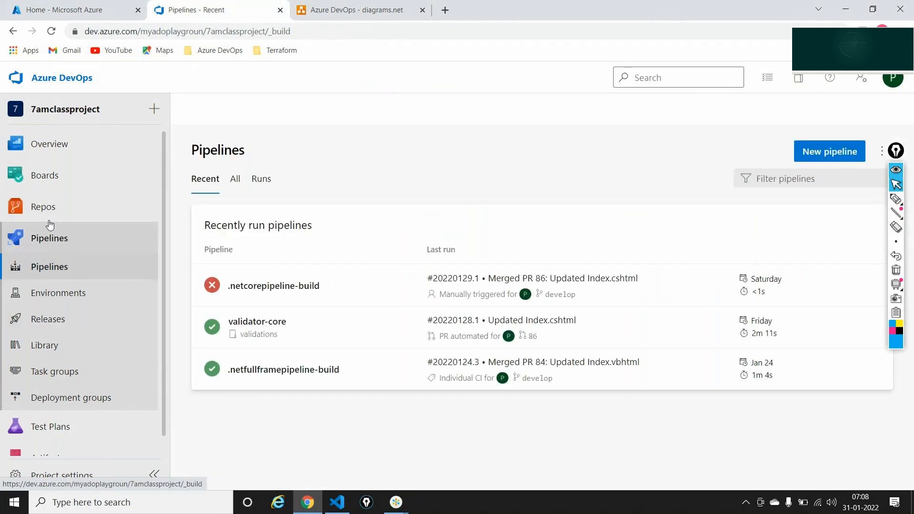
mouse_move(47, 211)
click(214, 230)
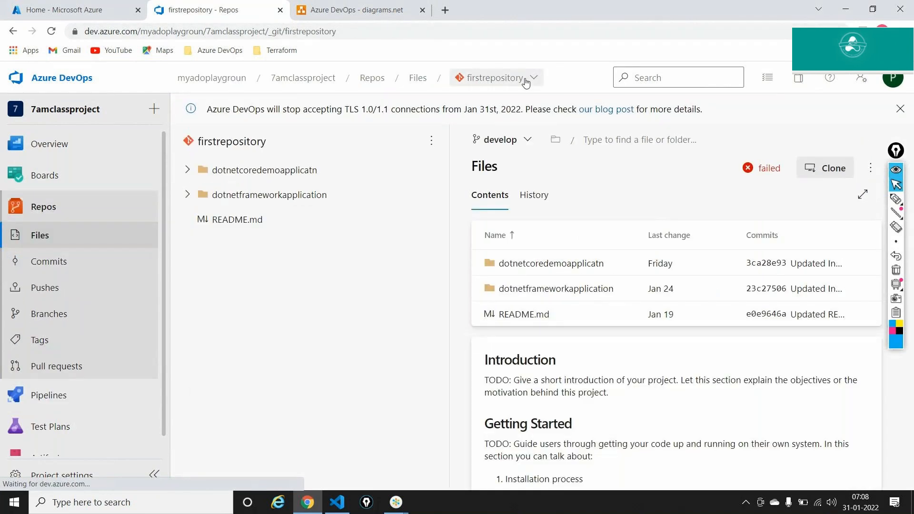
- Create a Git repository named armrepository with a README and no .gitignore
click(498, 77)
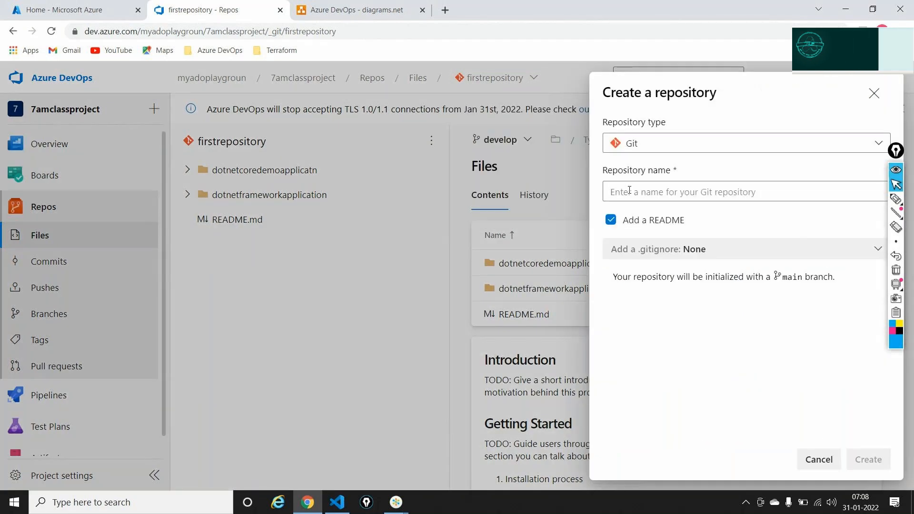
click(629, 190)
click(897, 169)
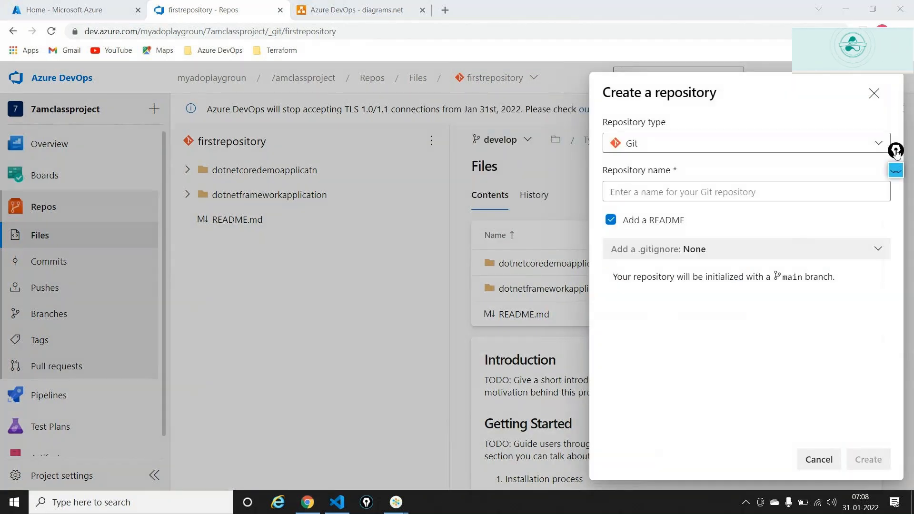
click(739, 199)
text(arm)
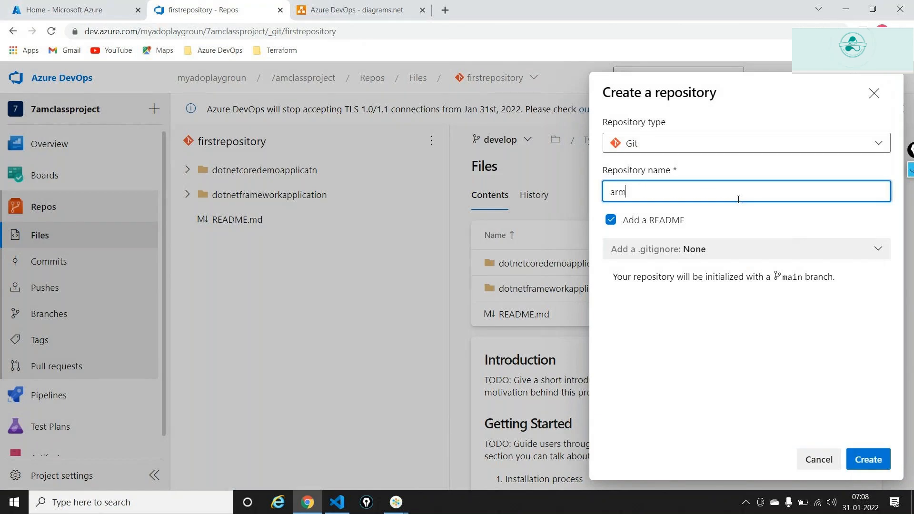
text(reposi)
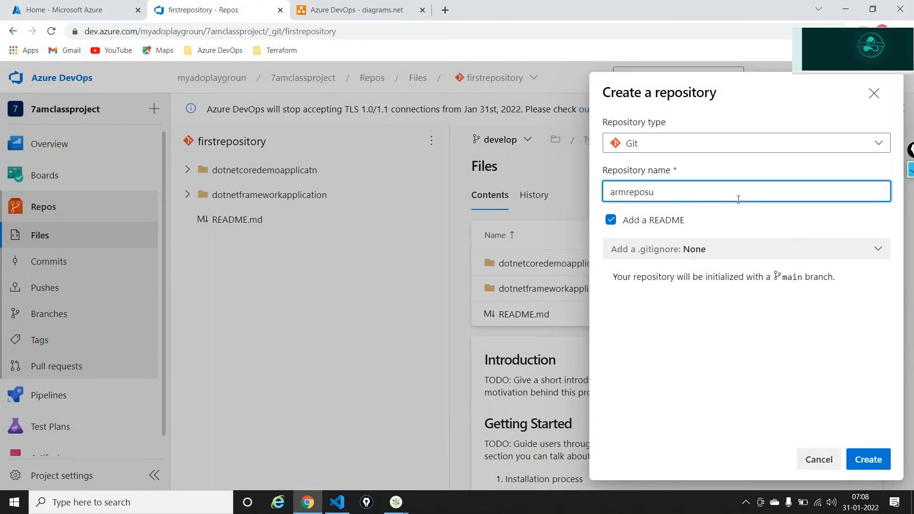
text(tory)
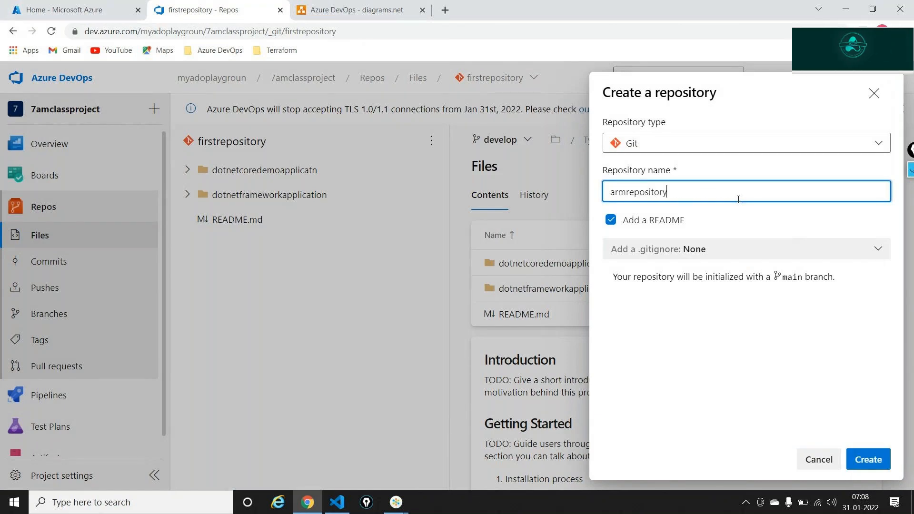
click(865, 460)
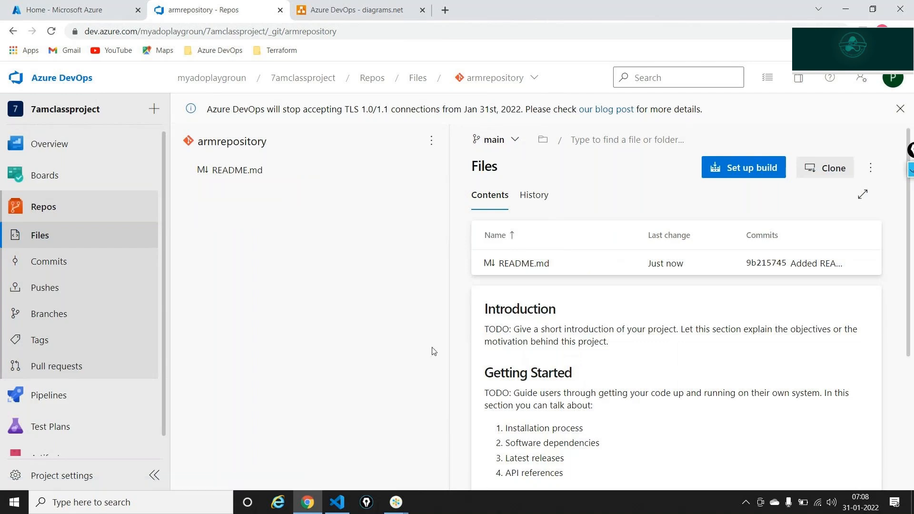
- Switch to Visual Studio Code and insert the ARM template skeleton snippet into the empty Untitled-1 file
click(337, 502)
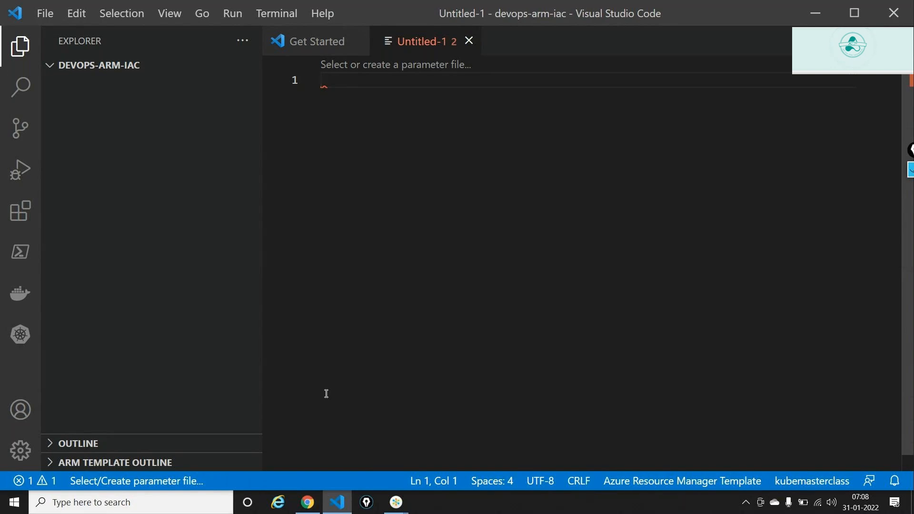
text(arm)
key(Return)
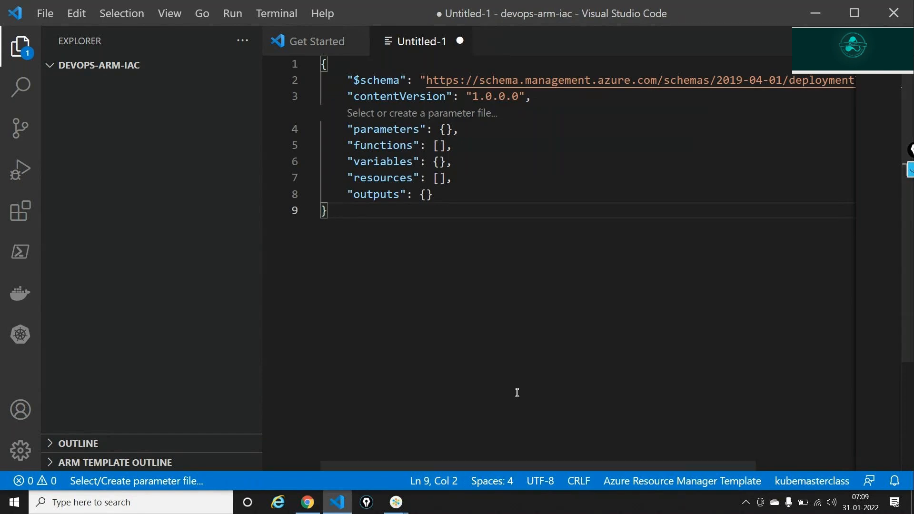
- Delete the outputs and functions sections from the ARM template
mouse_move(446, 196)
mouse_down()
mouse_move(393, 196)
mouse_move(446, 196)
mouse_move(448, 181)
mouse_up()
key(Delete)
drag(453, 145, 350, 145)
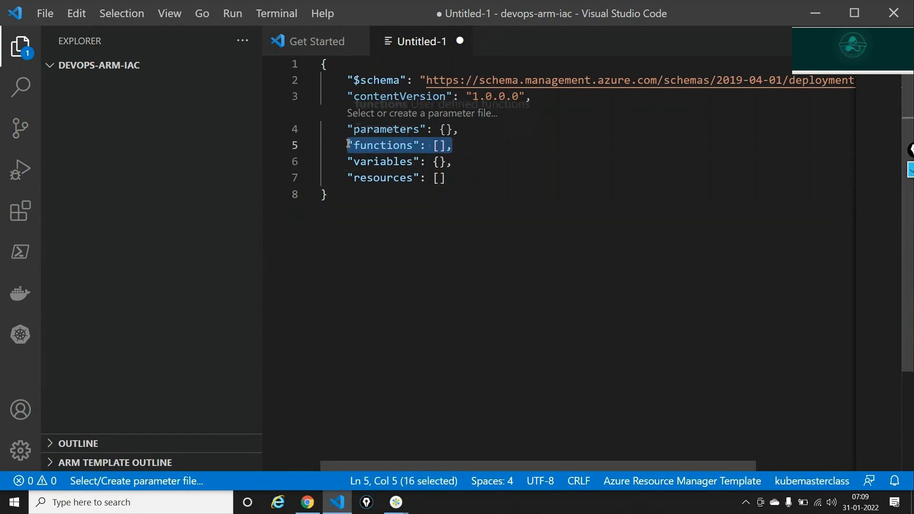
key(BackSpace)
key(BackSpace)
key(BackSpace)
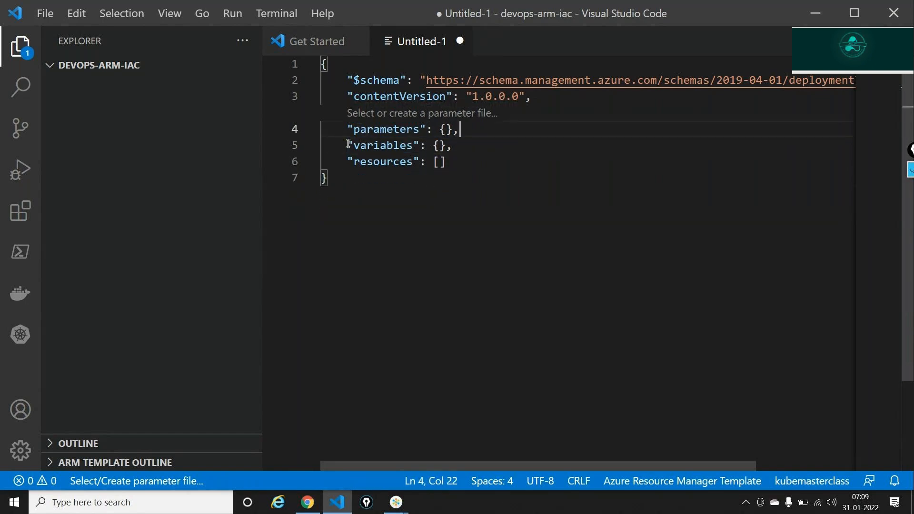
- Insert an App Service plan resource into the empty resources array using the arm-plan snippet
click(439, 162)
key(Return)
text(arm-)
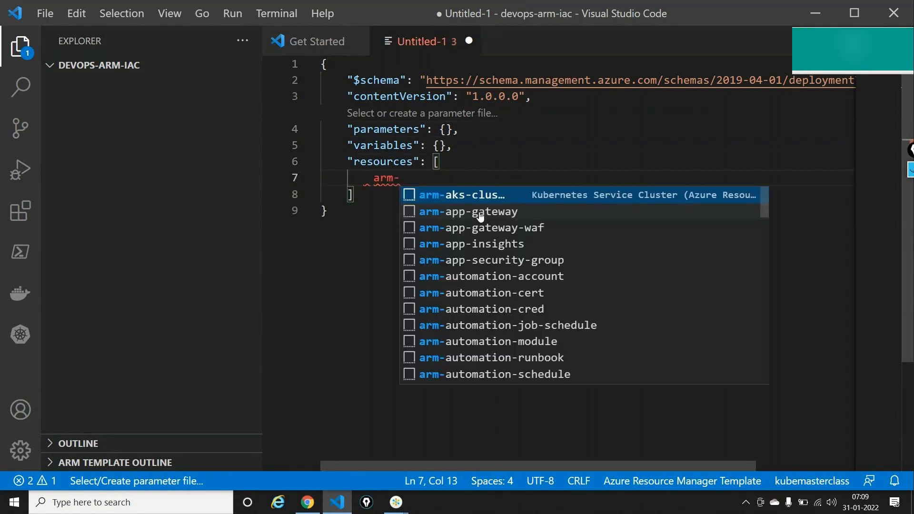
text(plan)
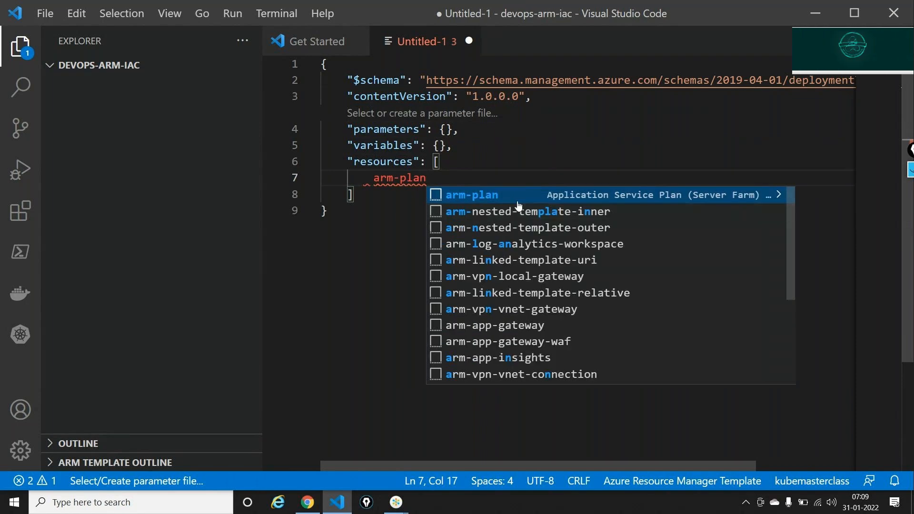
key(Return)
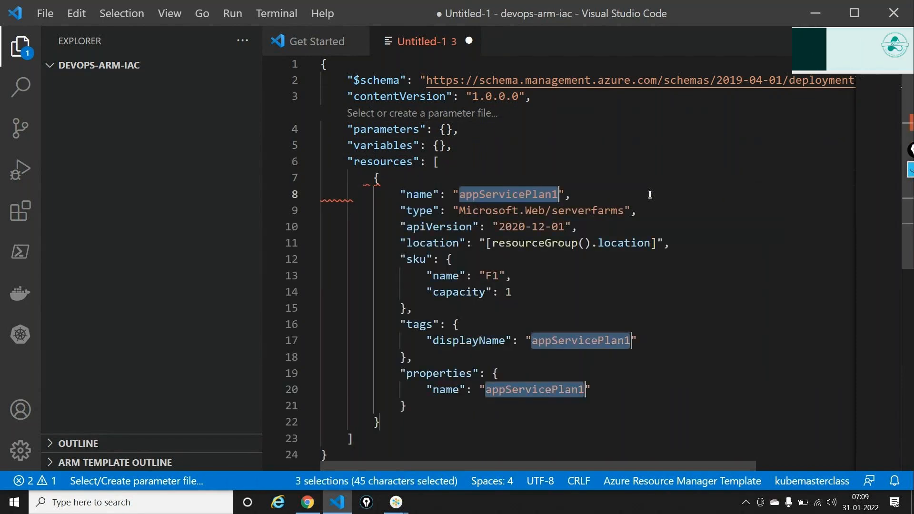
click(458, 326)
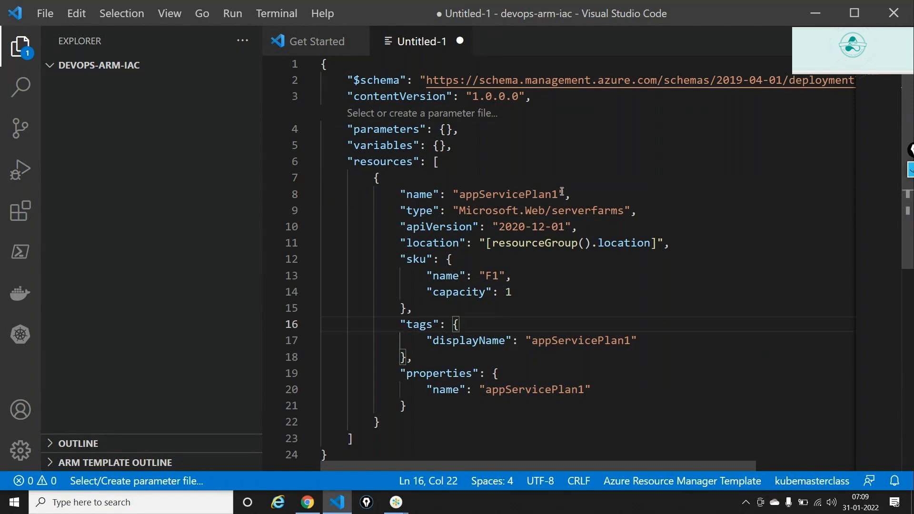
- Examine the App Service plan resource's name, type, location and sku name and capacity values
double_click(528, 196)
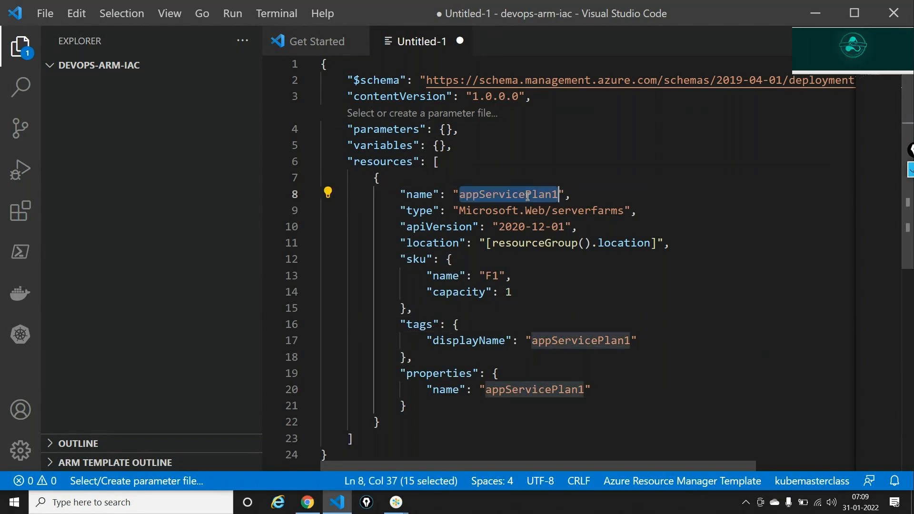
click(475, 210)
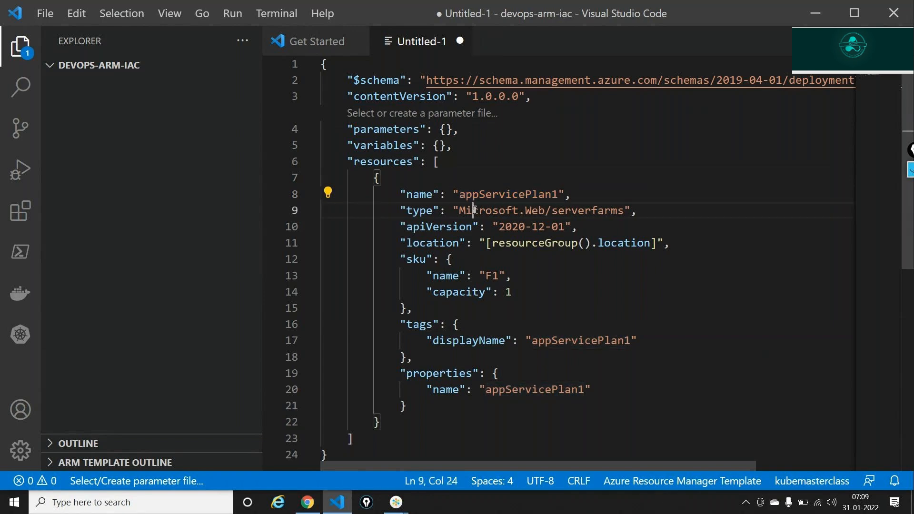
double_click(472, 210)
click(527, 210)
double_click(529, 210)
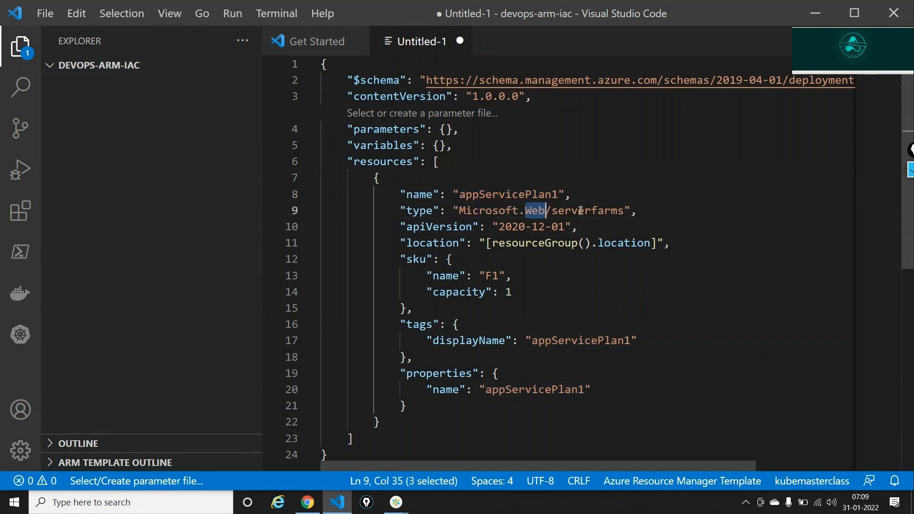
double_click(581, 210)
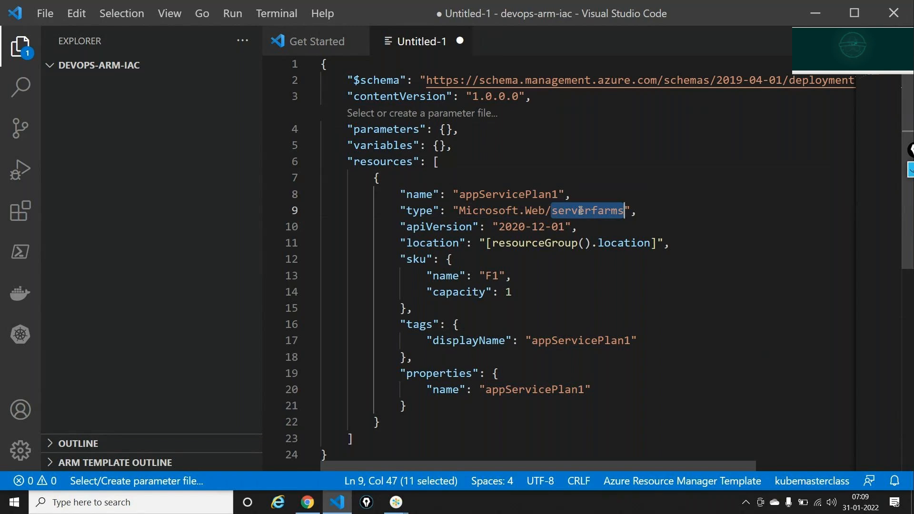
click(514, 242)
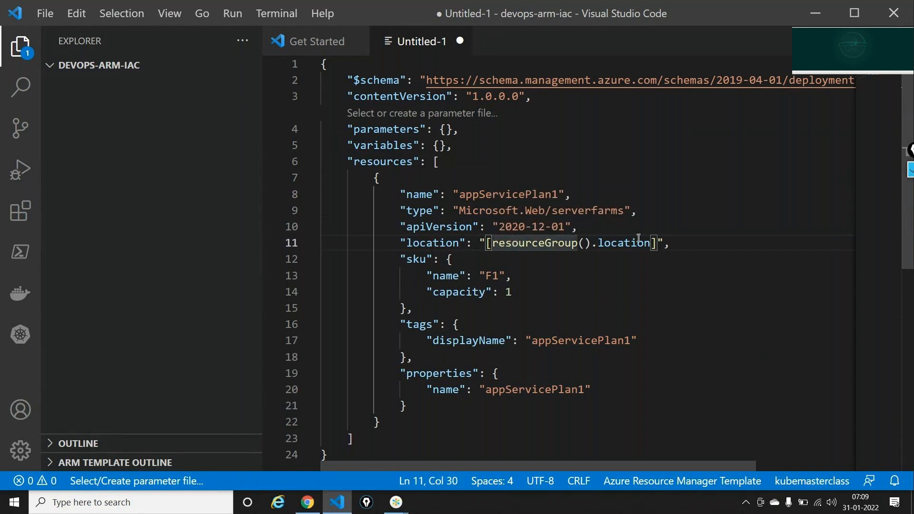
double_click(624, 243)
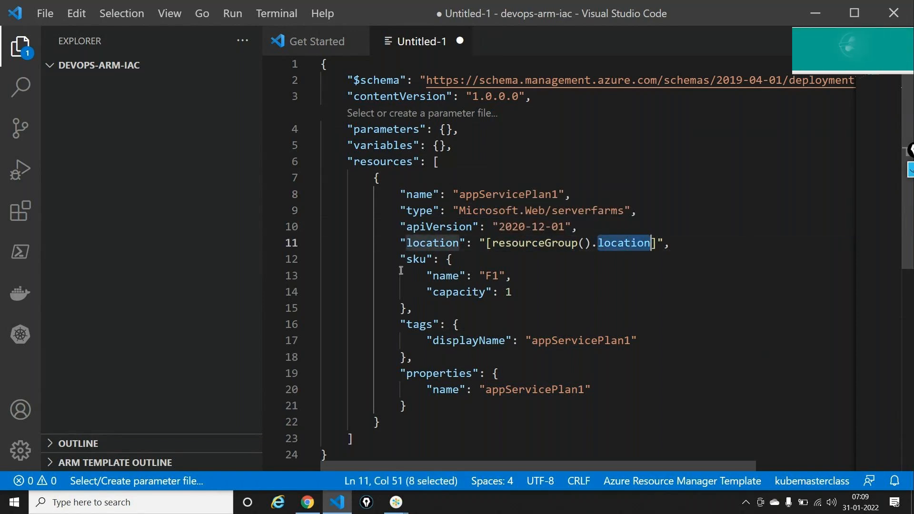
double_click(417, 260)
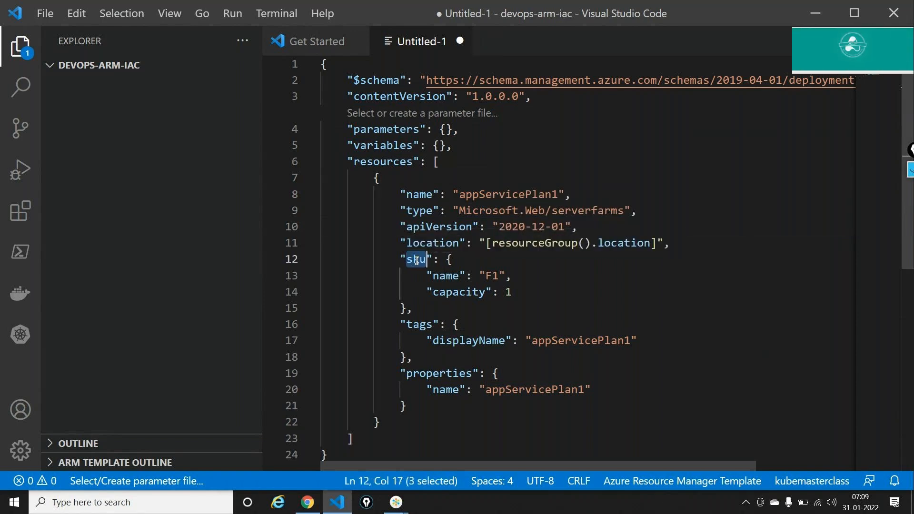
click(488, 276)
click(511, 292)
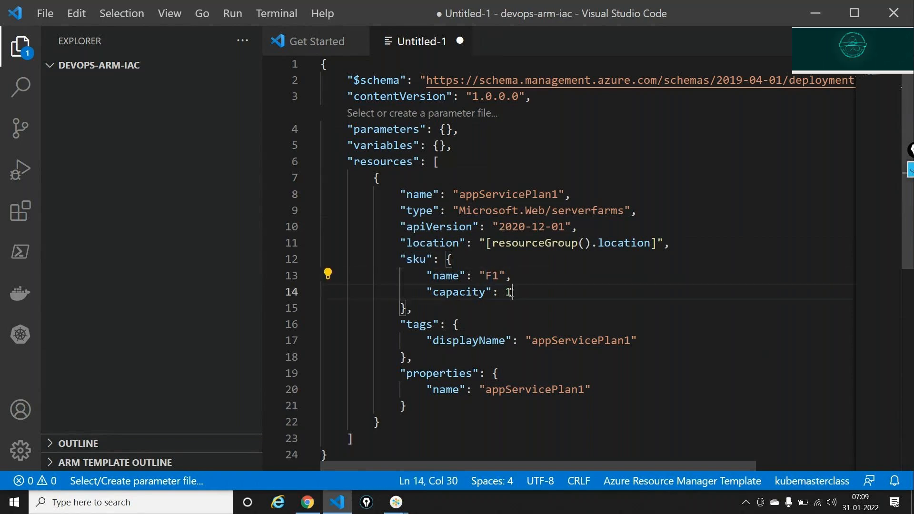
double_click(508, 292)
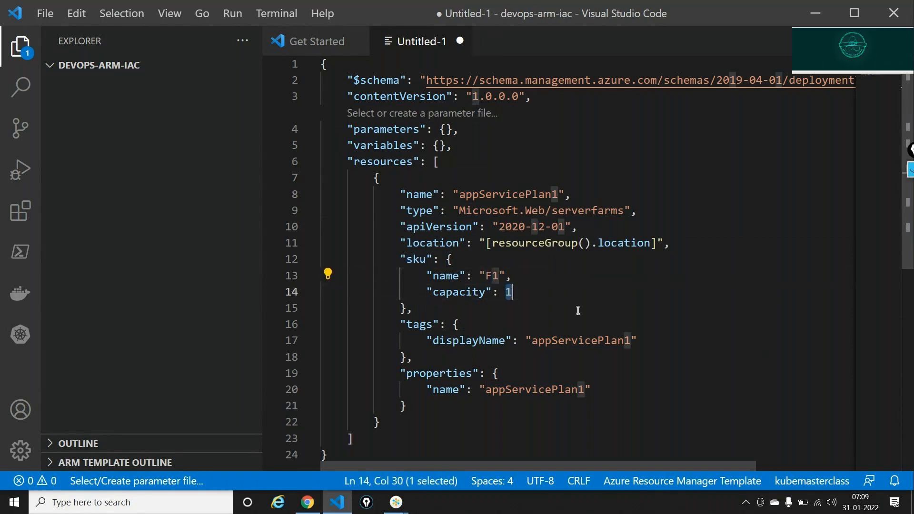
- Delete the tags block and its leftover blank line from the App Service plan resource
click(415, 357)
drag(415, 356, 401, 325)
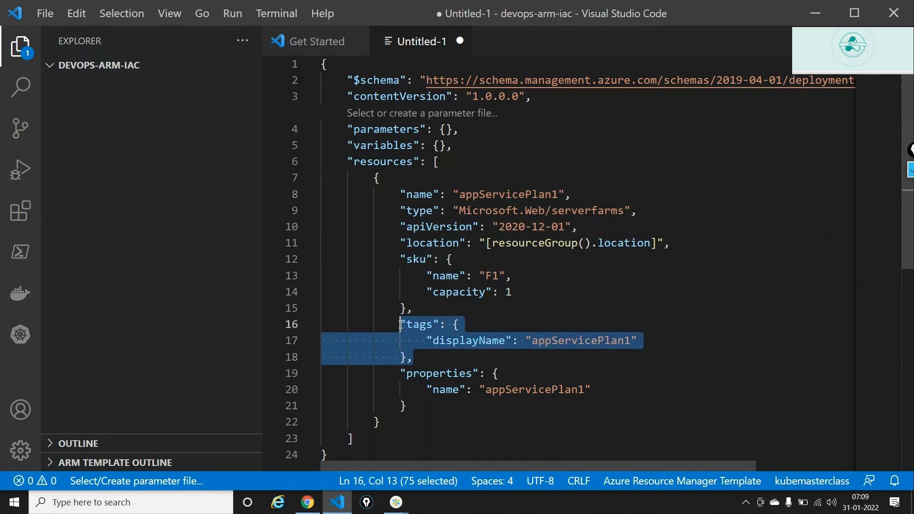
key(BackSpace)
key(BackSpace)
key(BackSpace)
key(BackSpace)
key(BackSpace)
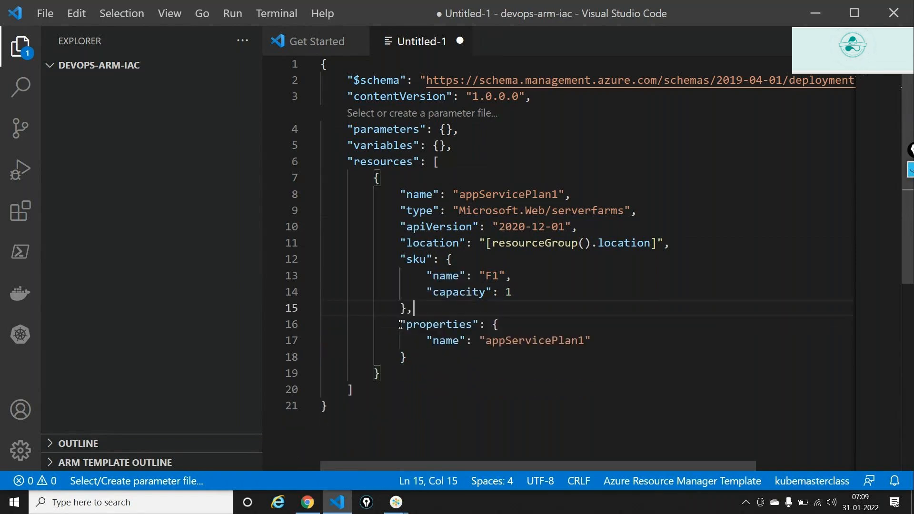
- Add a string parameter named aspName to the template's parameters section using the new-parameter snippet
double_click(474, 194)
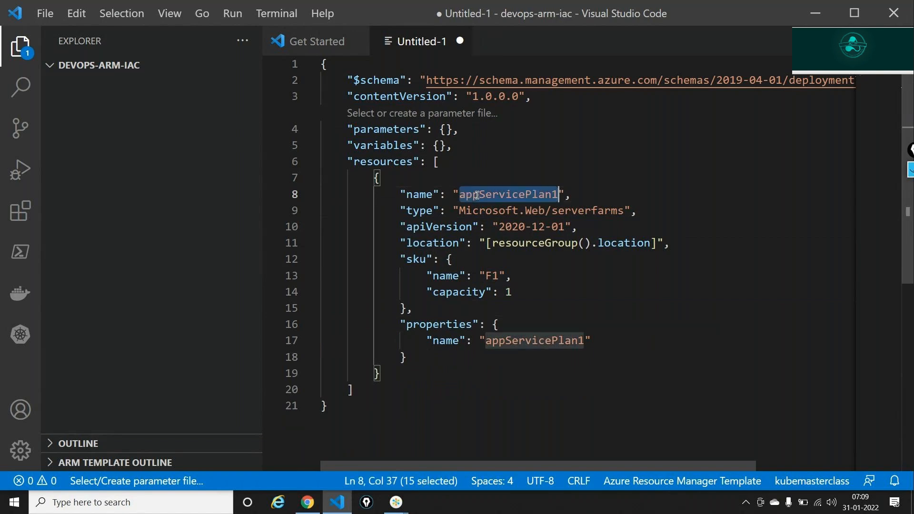
click(444, 131)
key(Return)
text(")
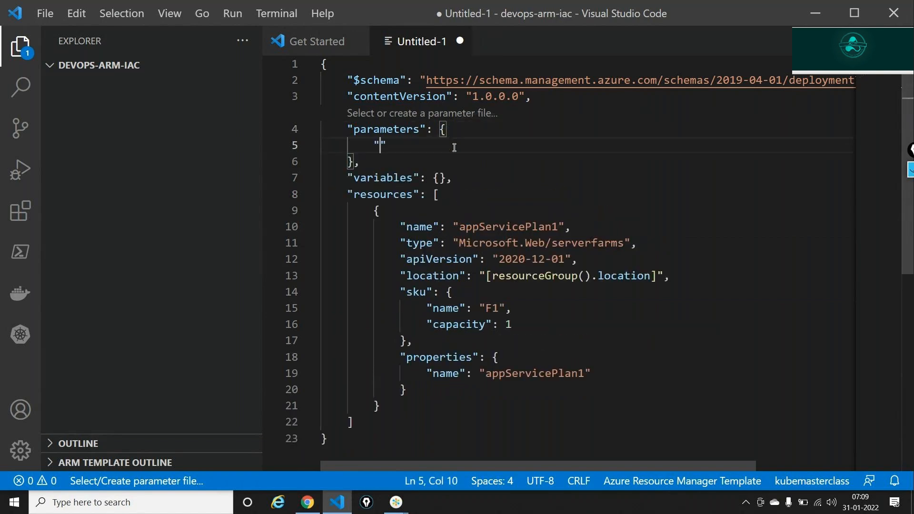
key(Return)
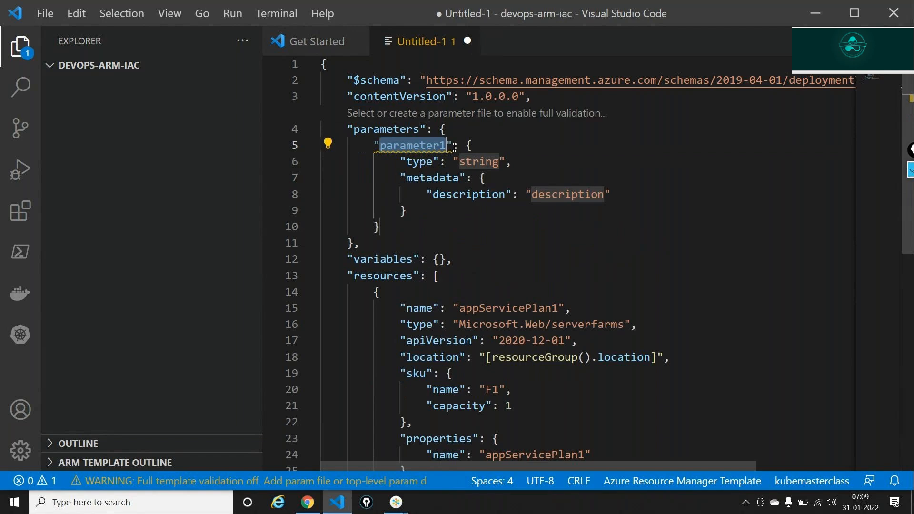
text(aspName)
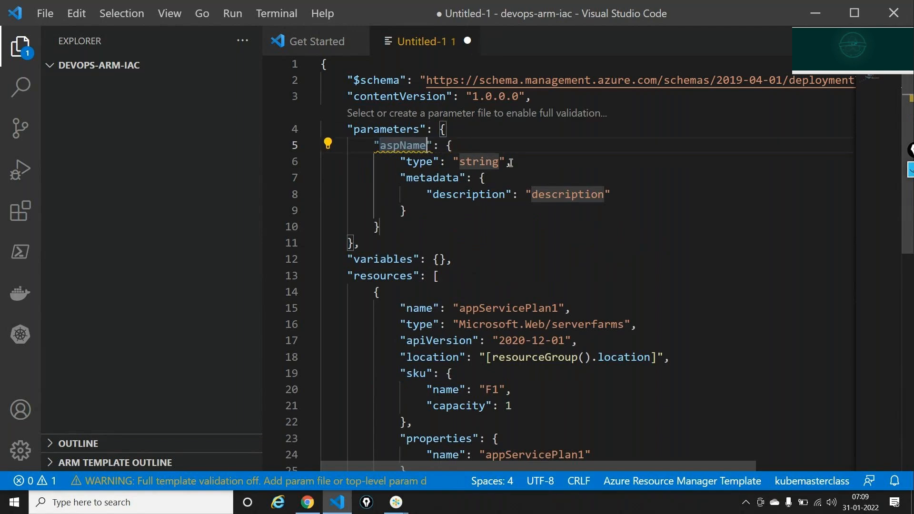
click(511, 163)
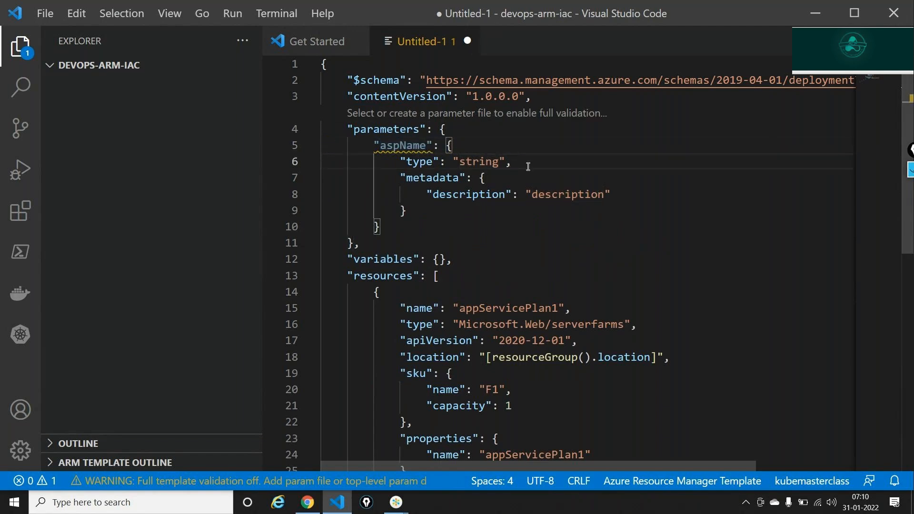
key(Return)
key(ctrl+z)
- Replace the App Service plan's resource name with the expression [parameters('aspName')]
click(395, 146)
double_click(395, 145)
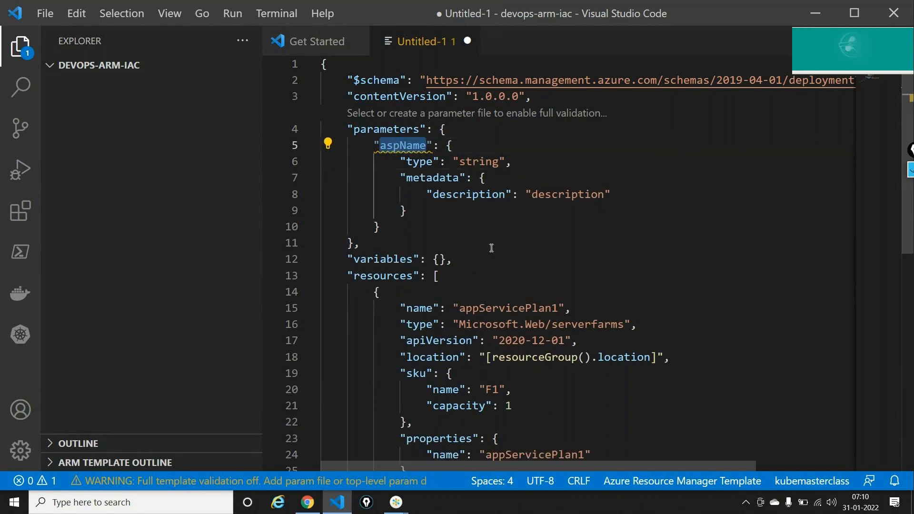
click(507, 308)
double_click(507, 308)
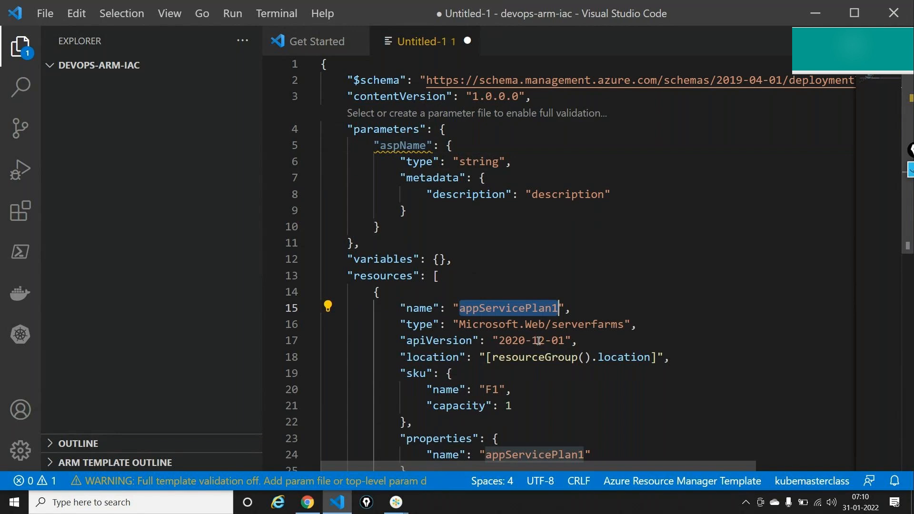
text([pa)
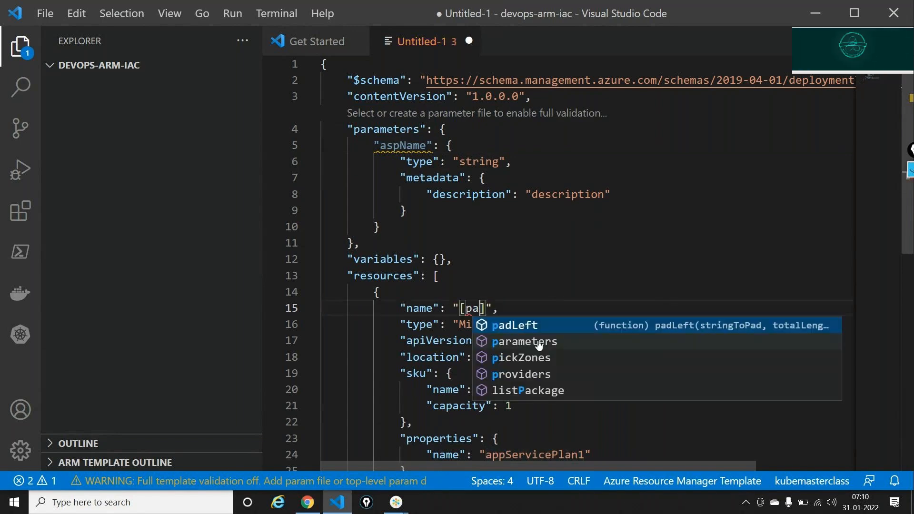
key(Down)
key(Return)
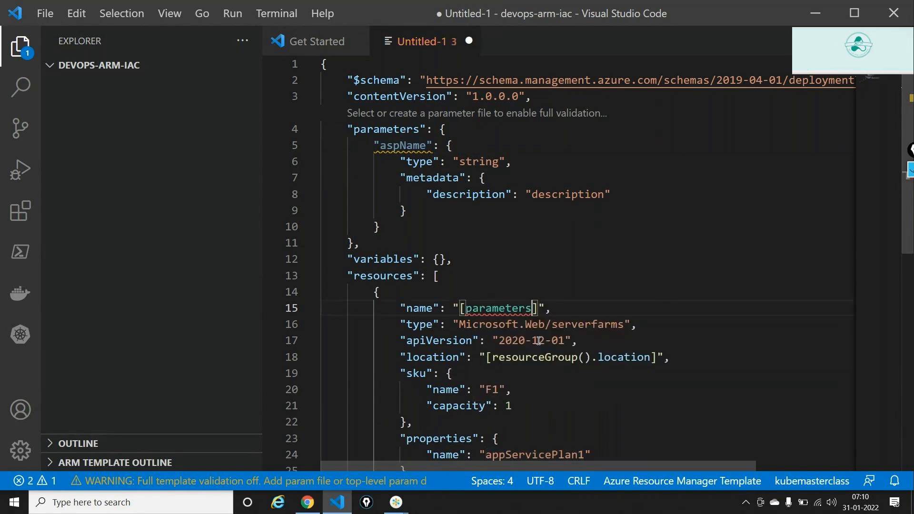
text(()
key(Return)
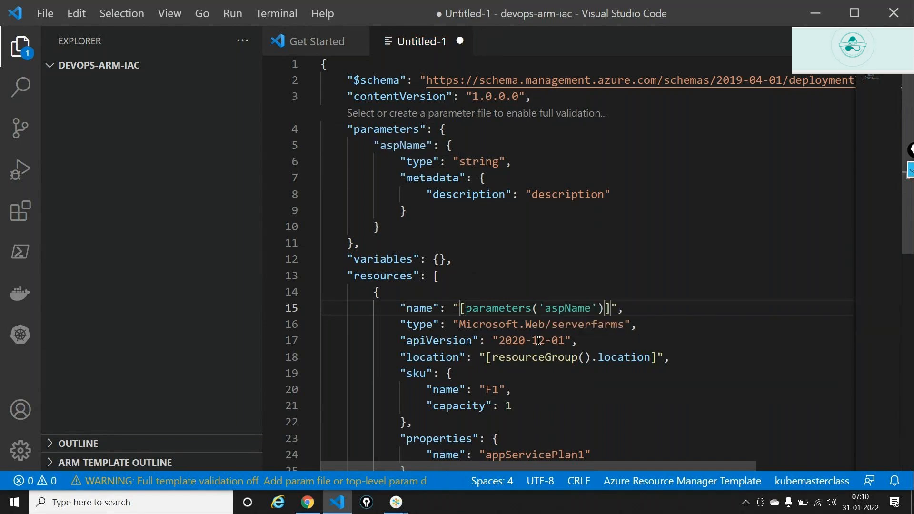
- Replace the name inside the App Service plan's properties block with [parameters('aspName')]
scroll(539, 341, down, 2)
double_click(539, 355)
text([)
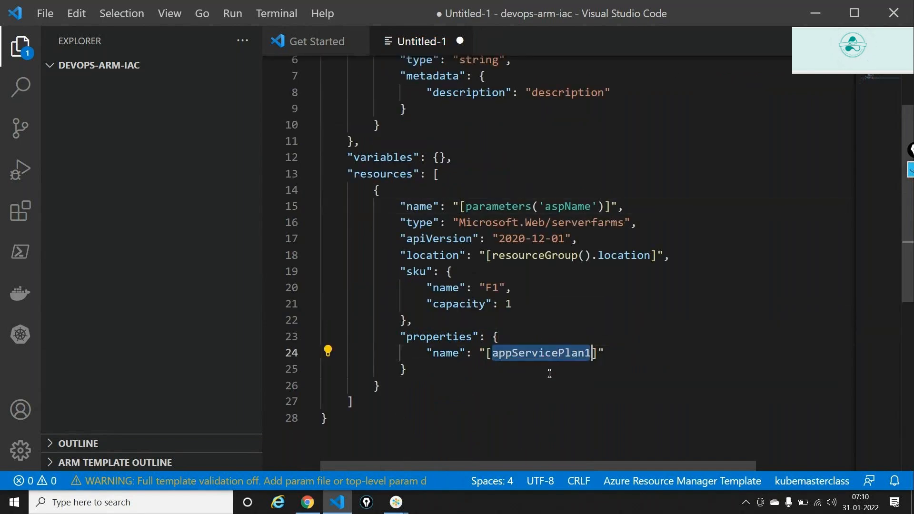
text(pa)
key(Return)
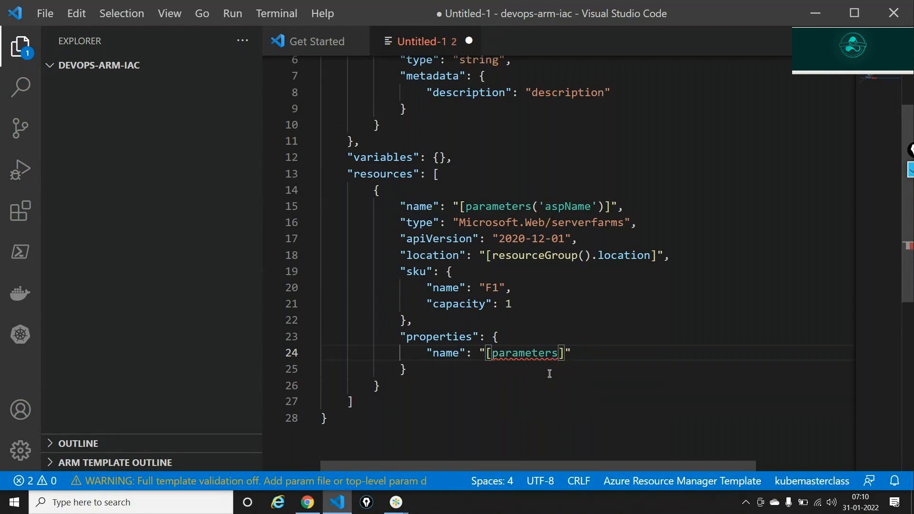
text(()
click(549, 374)
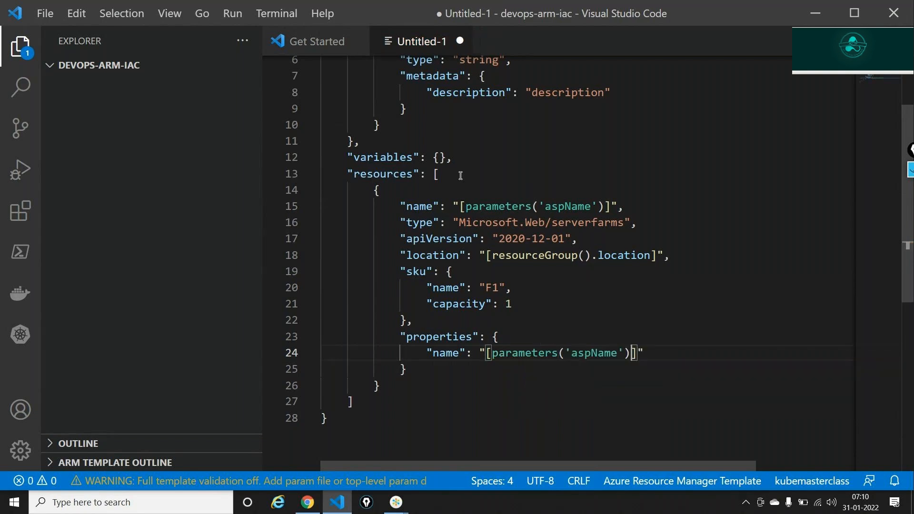
- Add a web app resource after the App Service plan in the resources array using the arm-web-app snippet
click(377, 190)
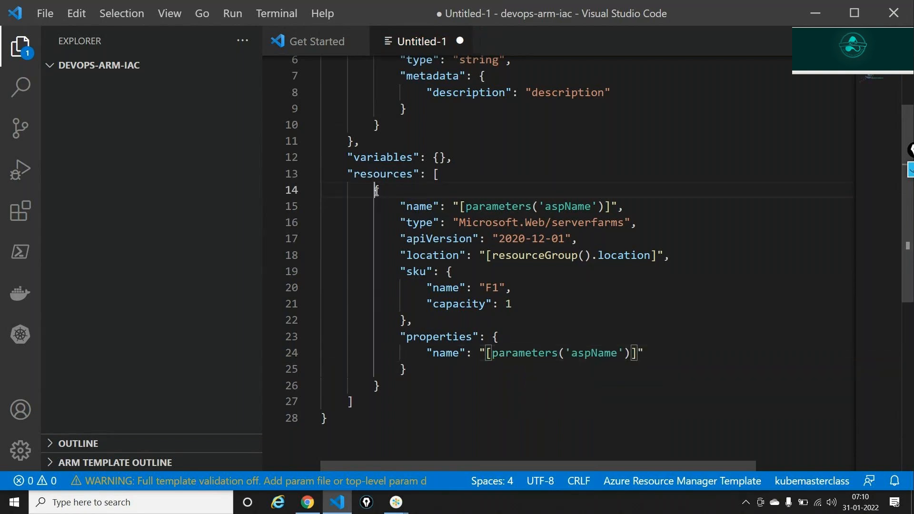
click(394, 385)
text(,)
key(Return)
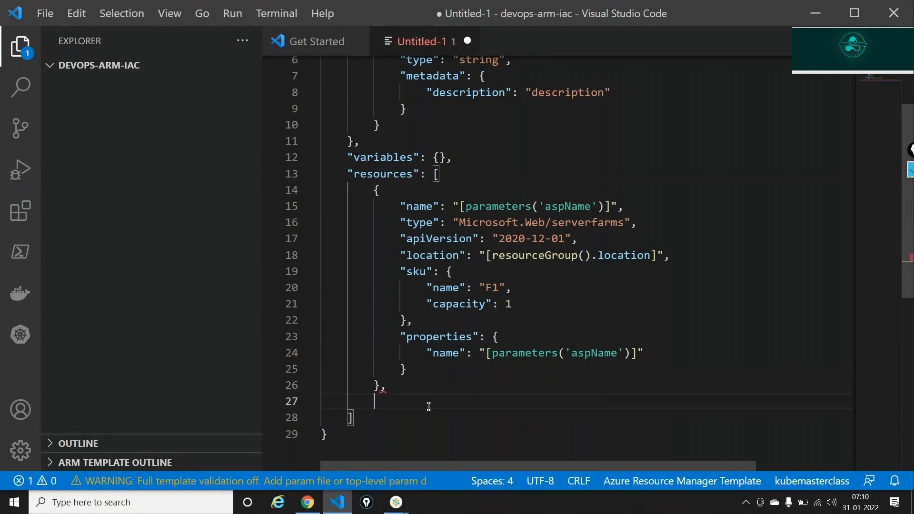
text(arm)
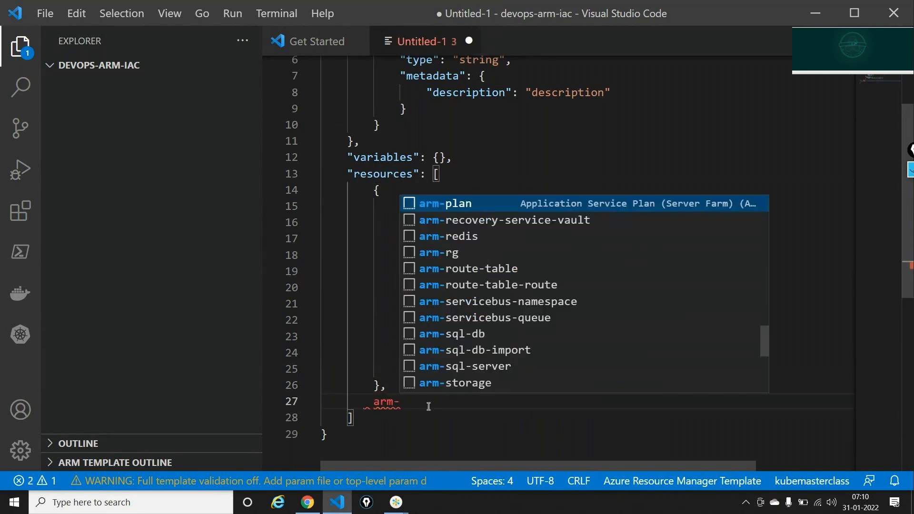
text(-web)
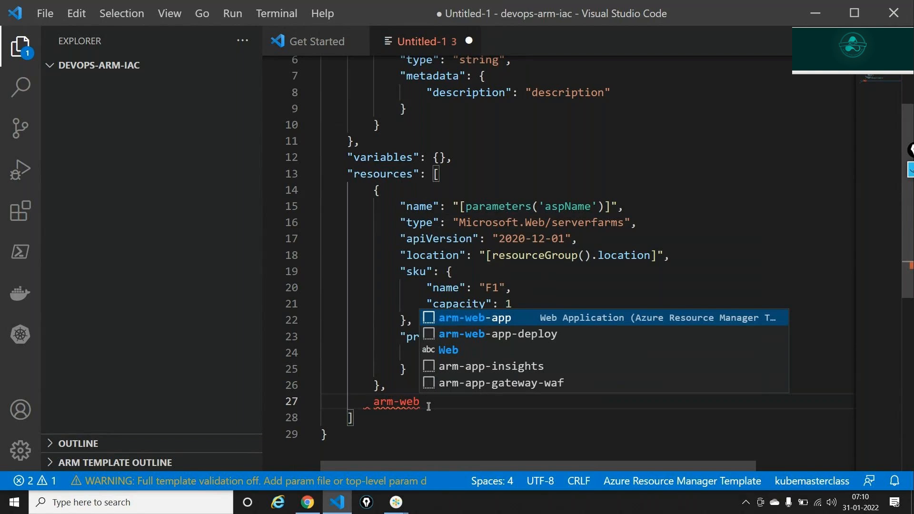
click(476, 318)
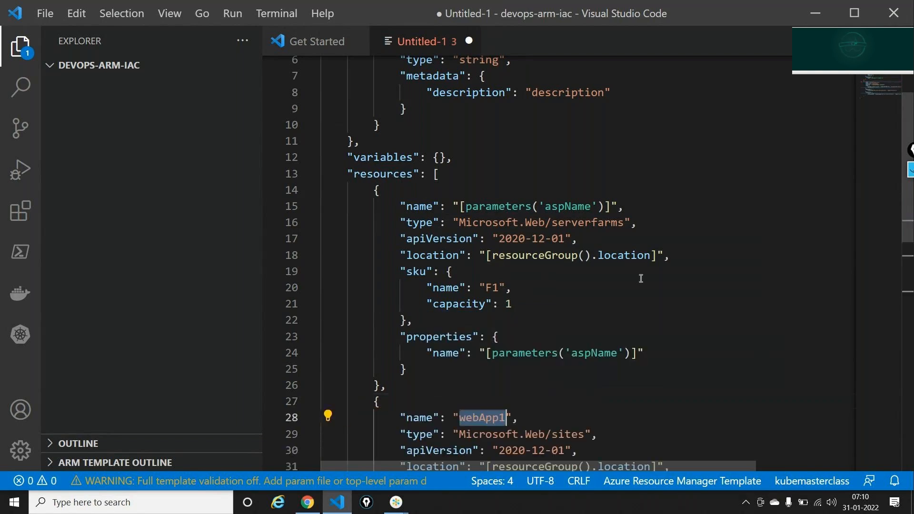
- Delete the tags block from the web app resource
scroll(640, 274, down, 5)
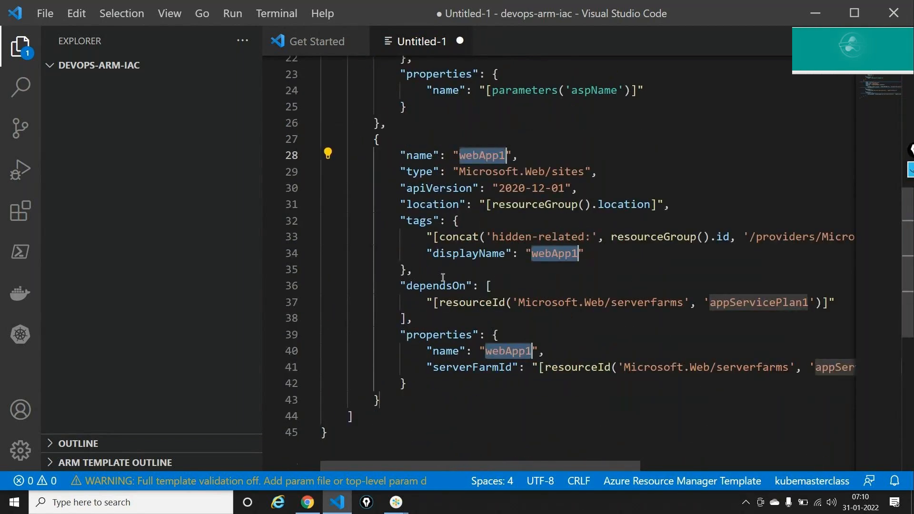
click(414, 271)
drag(413, 271, 400, 224)
key(BackSpace)
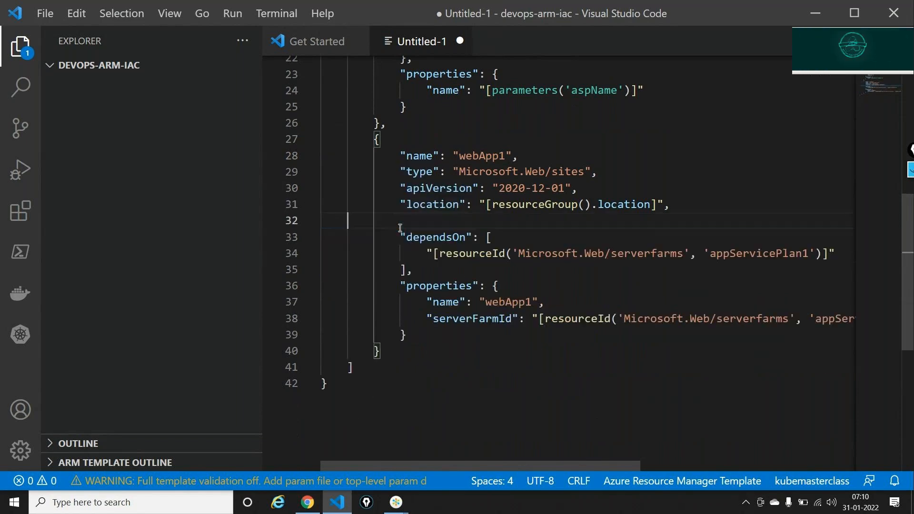
- Remove the blank line above dependsOn in the web app resource
key(BackSpace)
key(BackSpace)
key(BackSpace)
key(BackSpace)
double_click(503, 163)
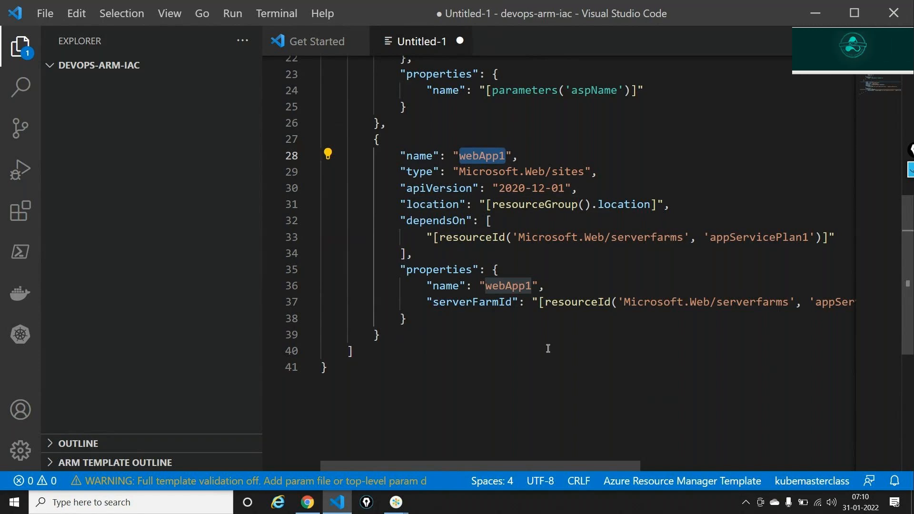
key(alt+Tab)
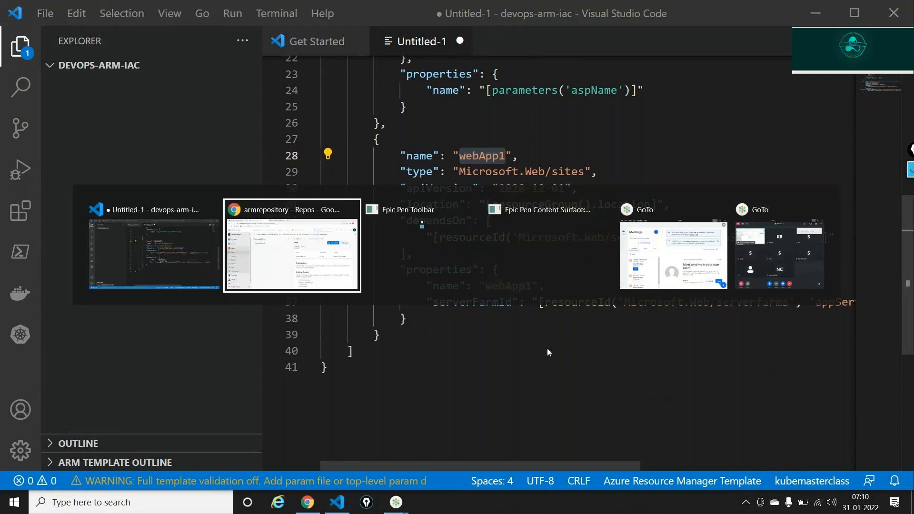
key(alt+Tab)
key(alt+Tab)
key(alt+Tab)
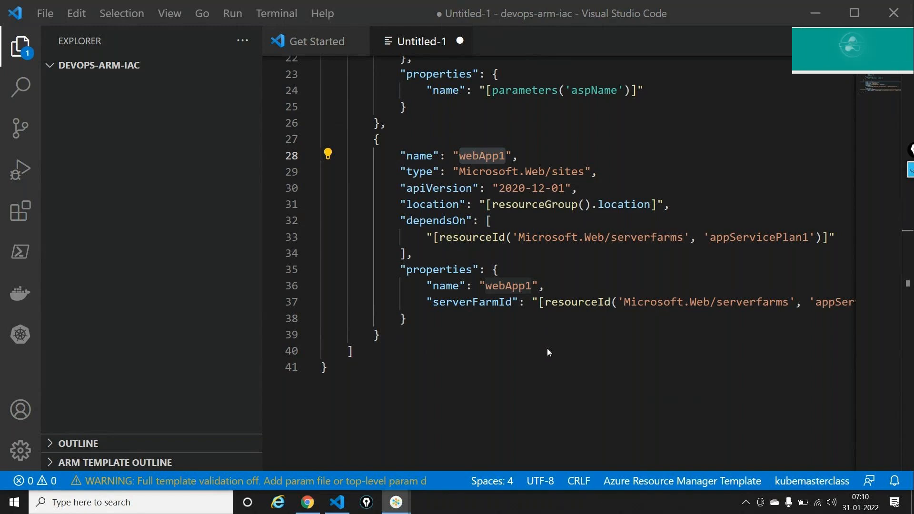
key(alt+Tab)
- Add a string parameter named webappName after aspName in the template's parameters section
scroll(530, 176, up, 4)
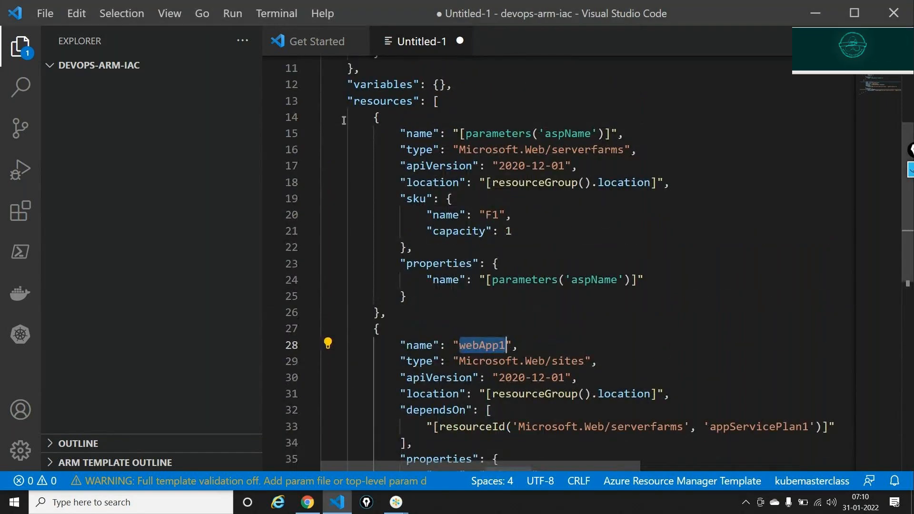
click(312, 118)
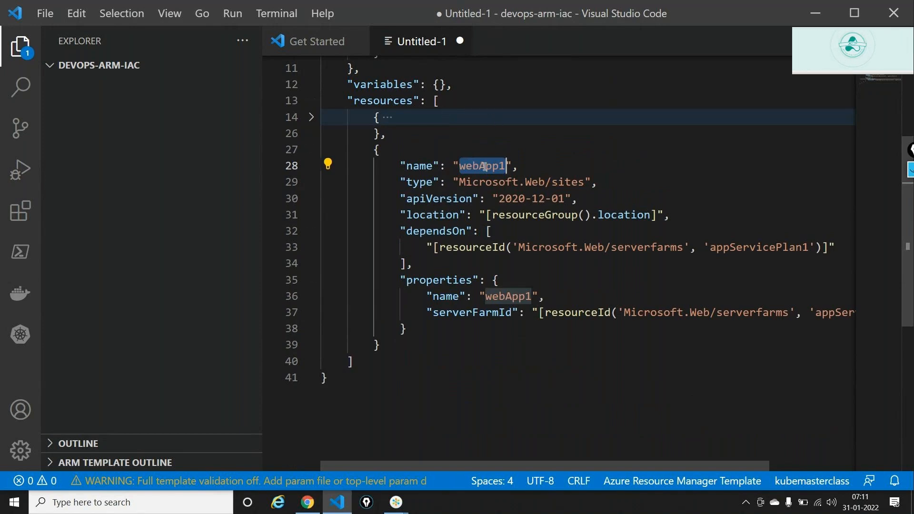
scroll(486, 167, up, 4)
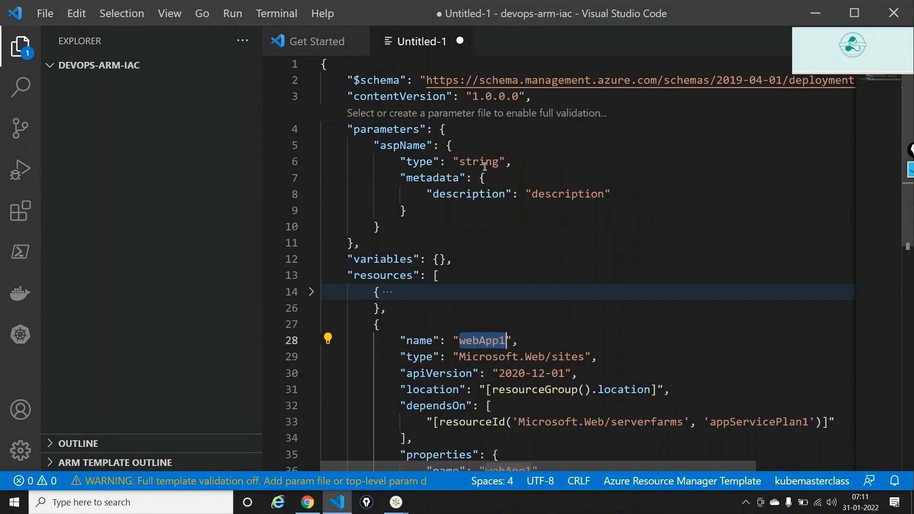
click(396, 225)
text(,)
key(Return)
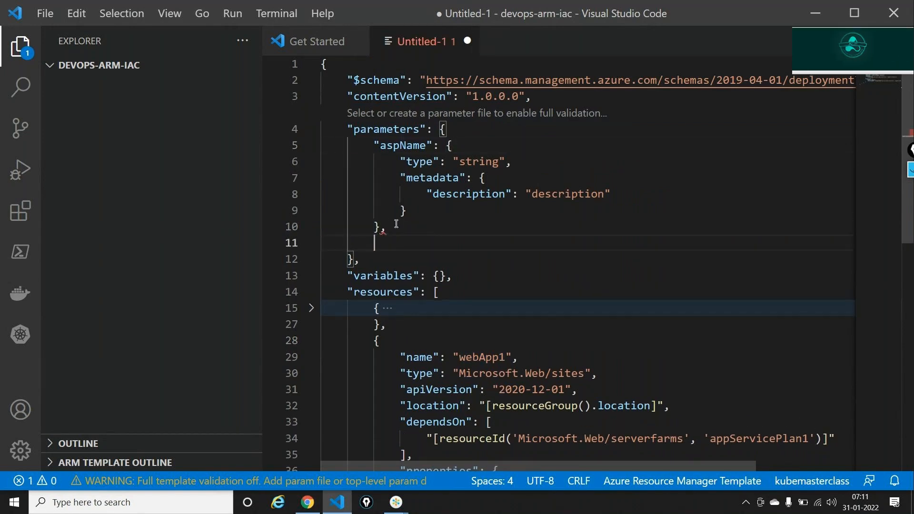
text(")
key(Return)
text(web)
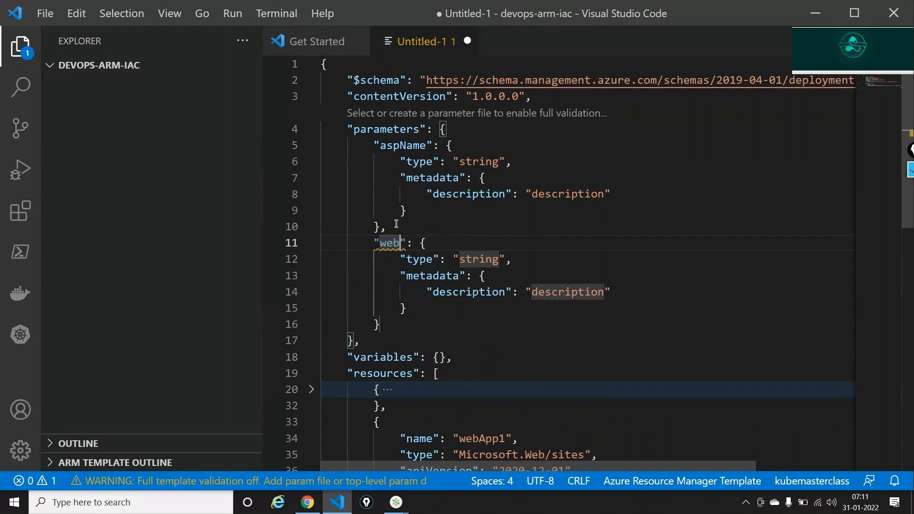
text(appName)
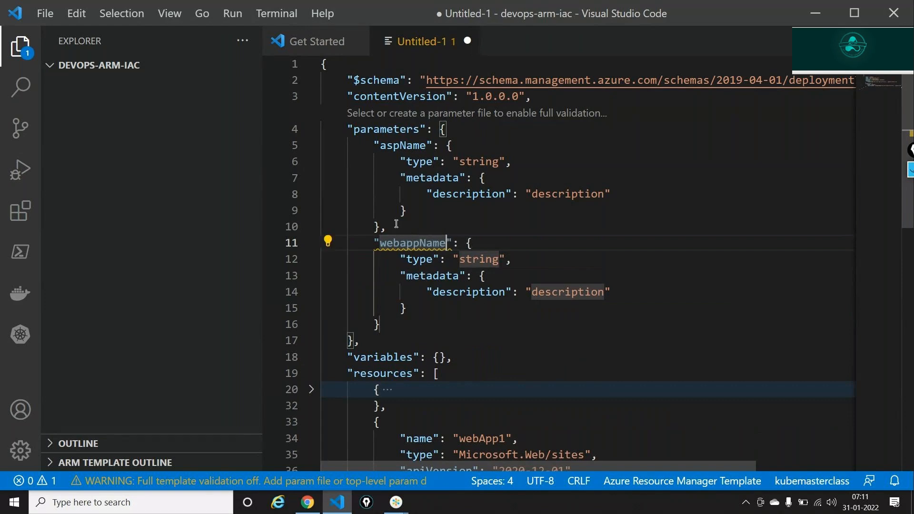
- Replace the web app's resource name webApp1 with the expression [parameters('webappName')]
scroll(465, 251, down, 3)
double_click(485, 278)
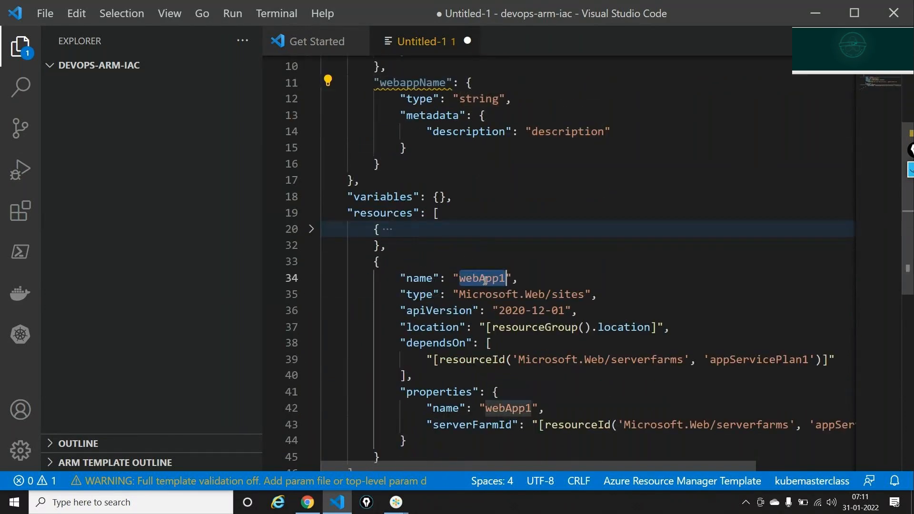
text([parameters)
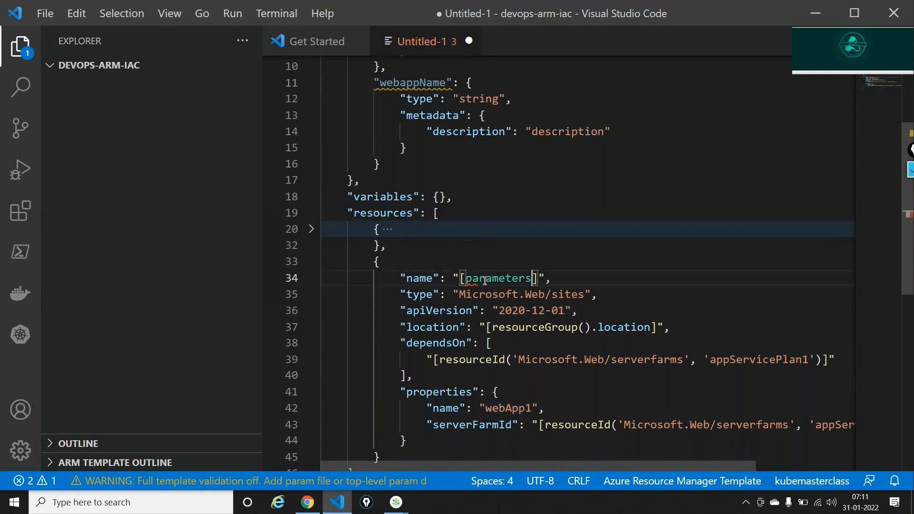
text(()
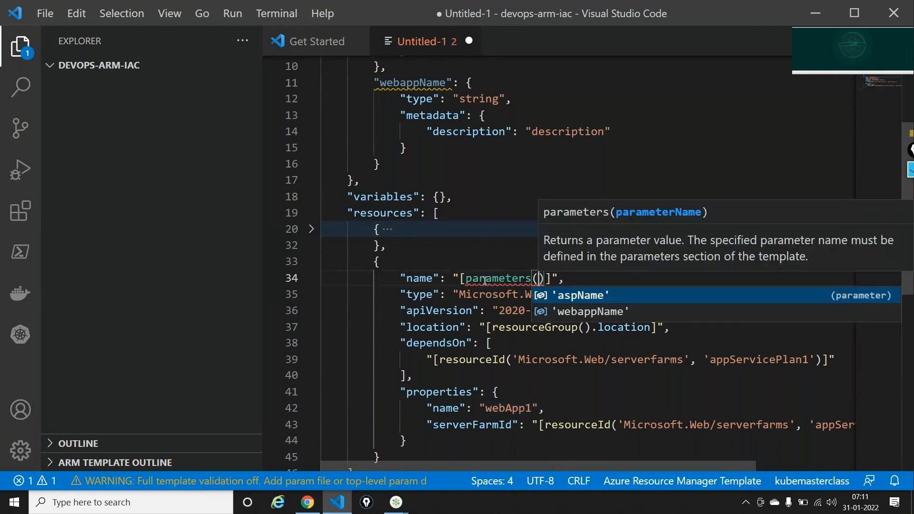
key(Down)
key(Return)
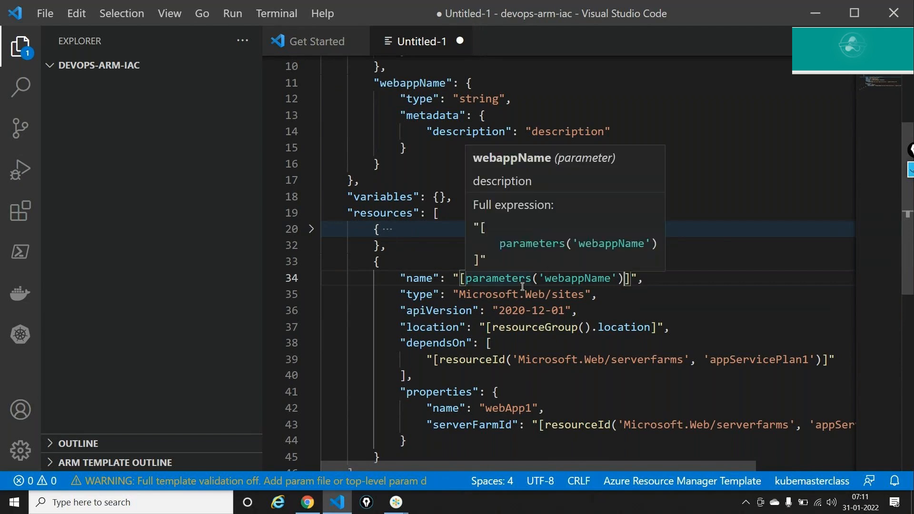
- Review the web app's type, location and dependsOn entries, and compare the dependency with the expanded App Service plan resource
scroll(523, 286, down, 1)
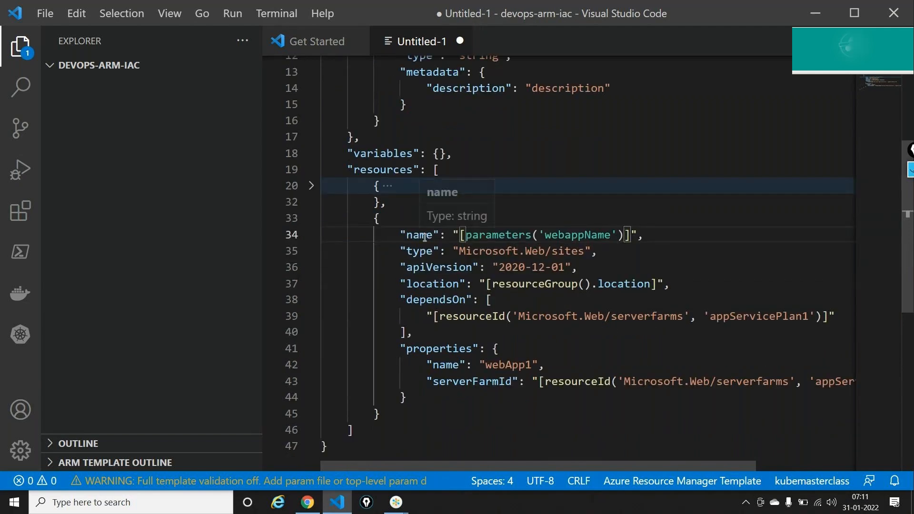
click(434, 269)
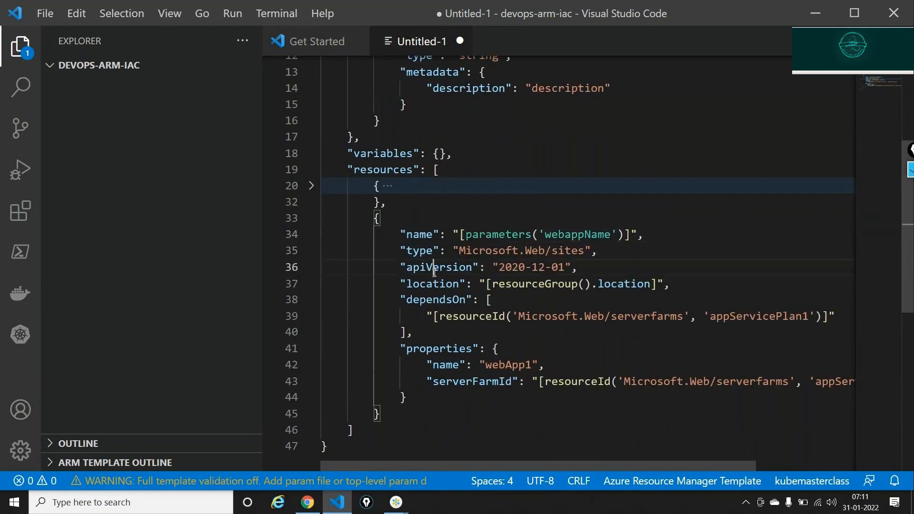
key(Down)
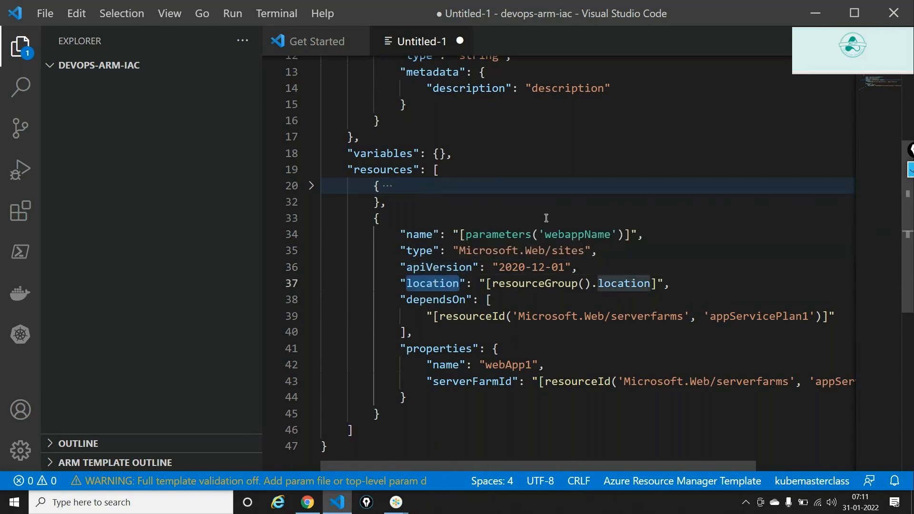
scroll(547, 218, down, 1)
drag(460, 222, 534, 218)
drag(584, 217, 586, 220)
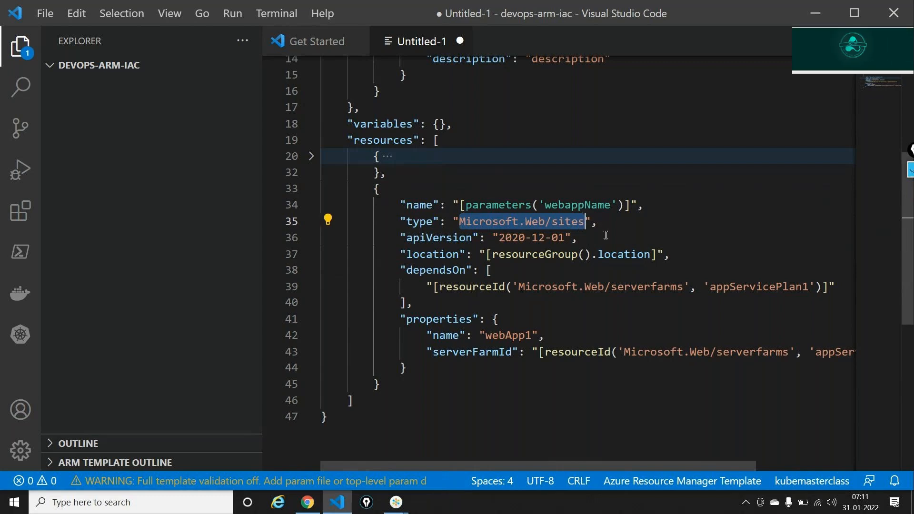
click(554, 274)
click(448, 271)
double_click(448, 271)
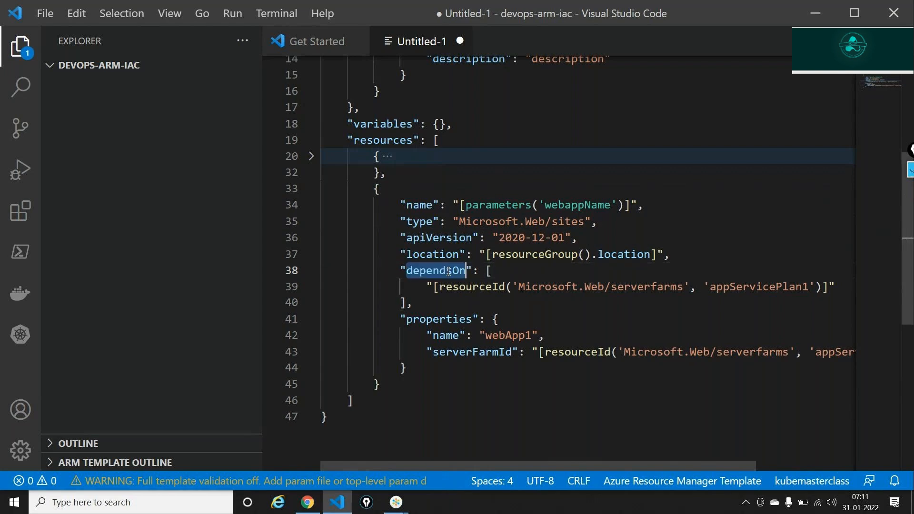
double_click(520, 281)
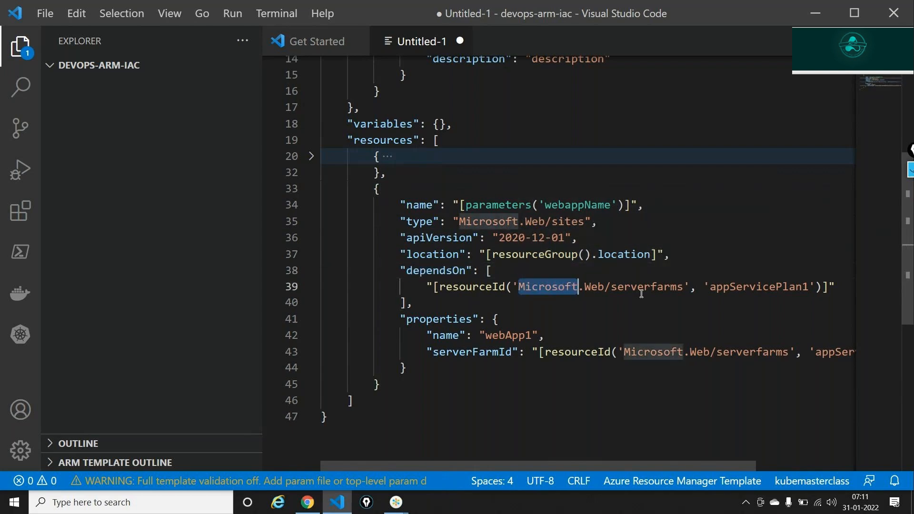
click(652, 288)
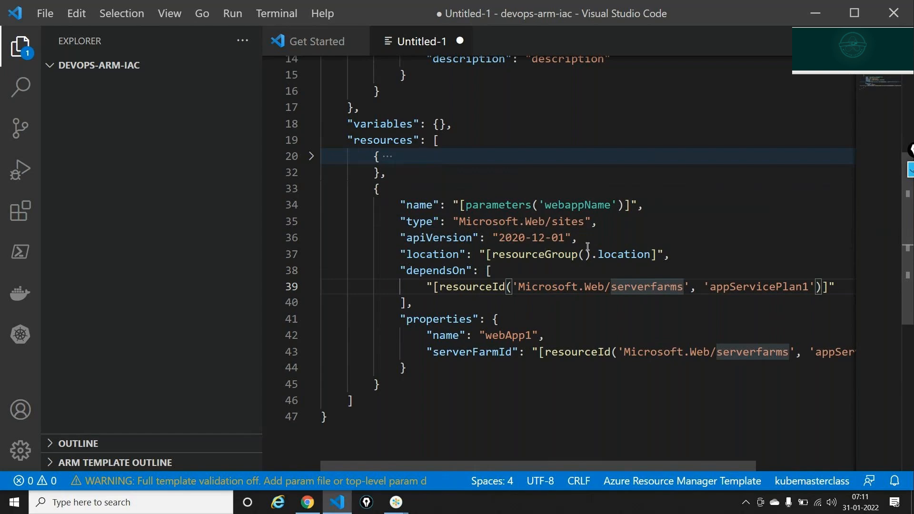
click(312, 157)
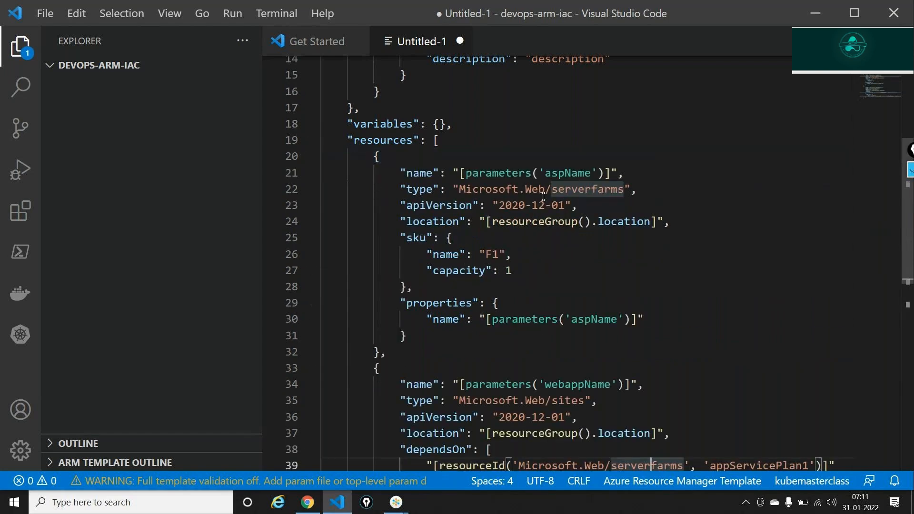
scroll(572, 243, down, 2)
scroll(572, 243, down, 2)
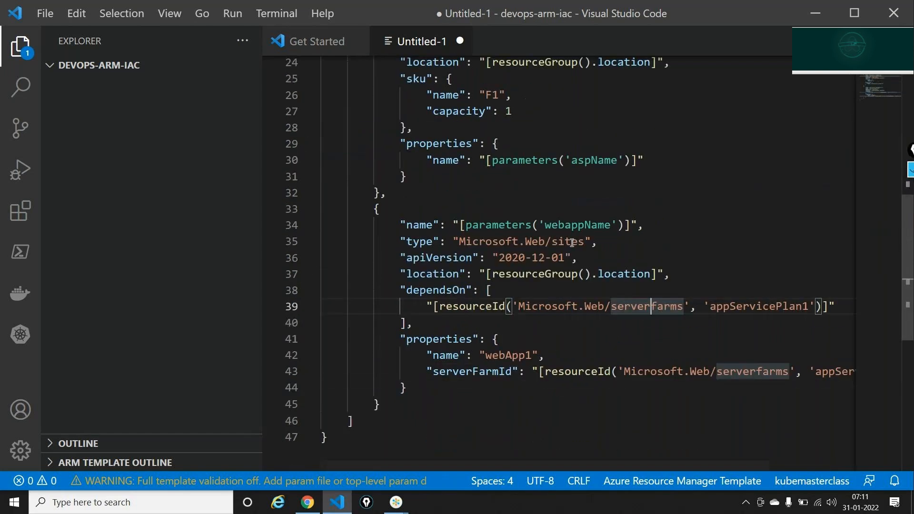
- Replace 'appServicePlan1' in the web app's dependsOn resourceId with parameters('aspName')
click(730, 307)
drag(706, 307, 816, 307)
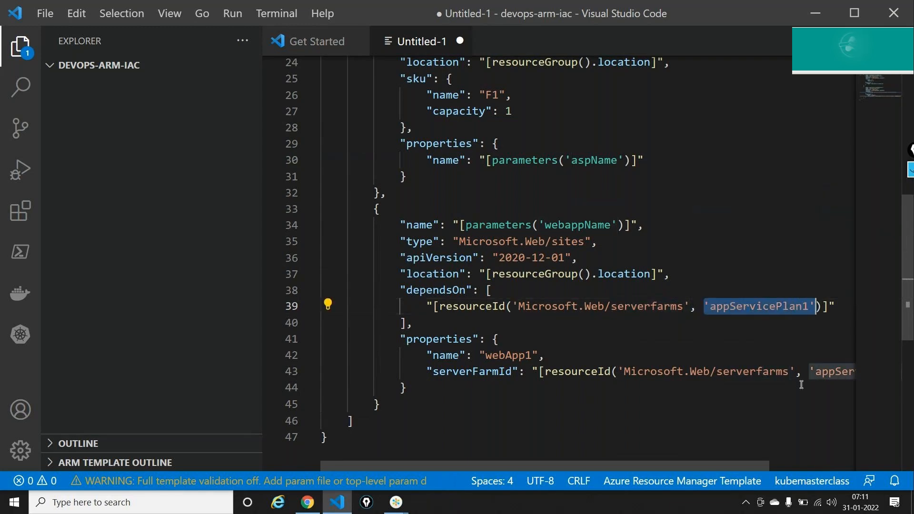
key(BackSpace)
text(parameters()
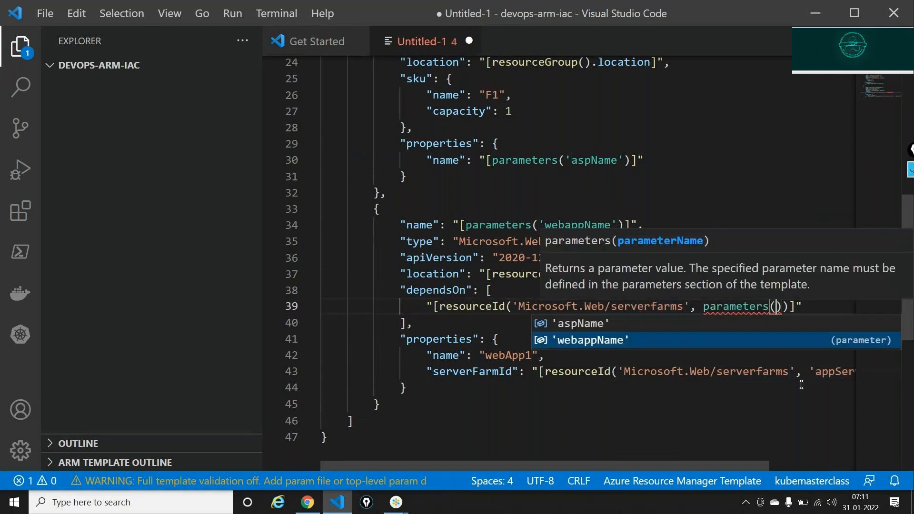
key(Up)
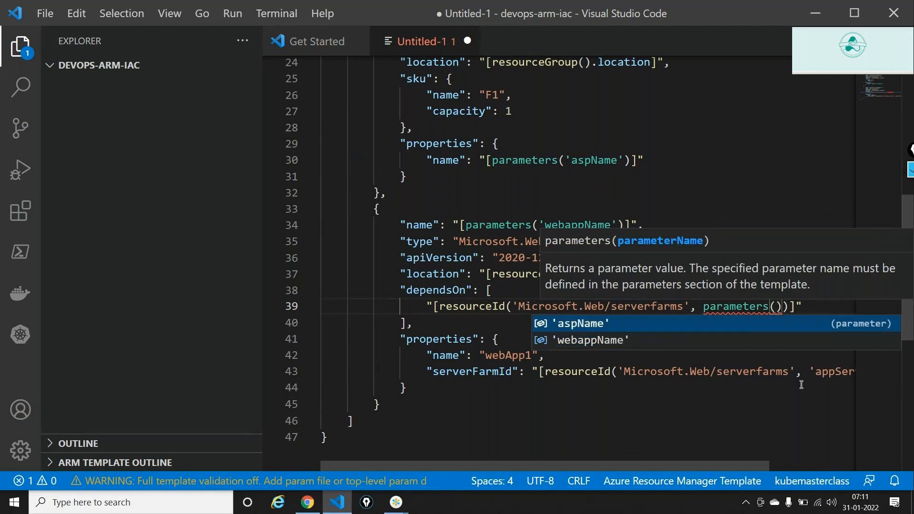
key(Return)
key(Right)
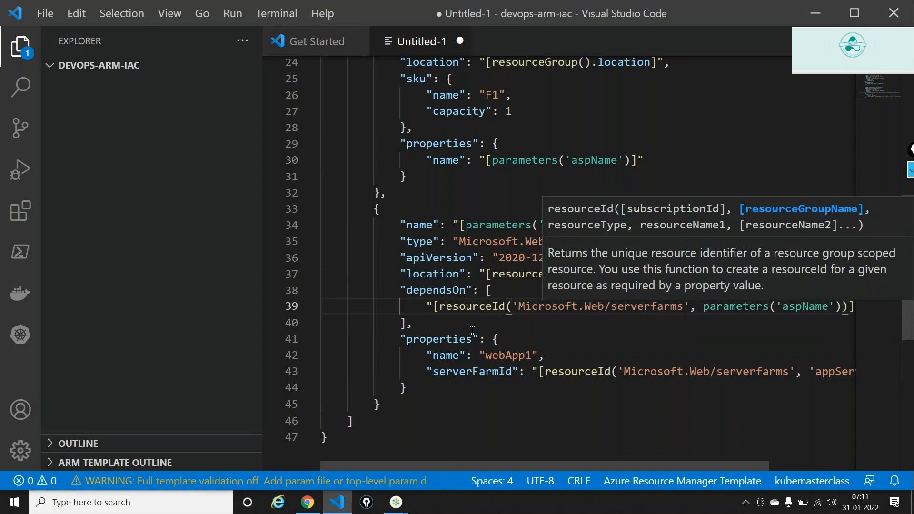
- Replace the name inside the web app's properties block with [parameters('webappName')]
double_click(504, 356)
text([)
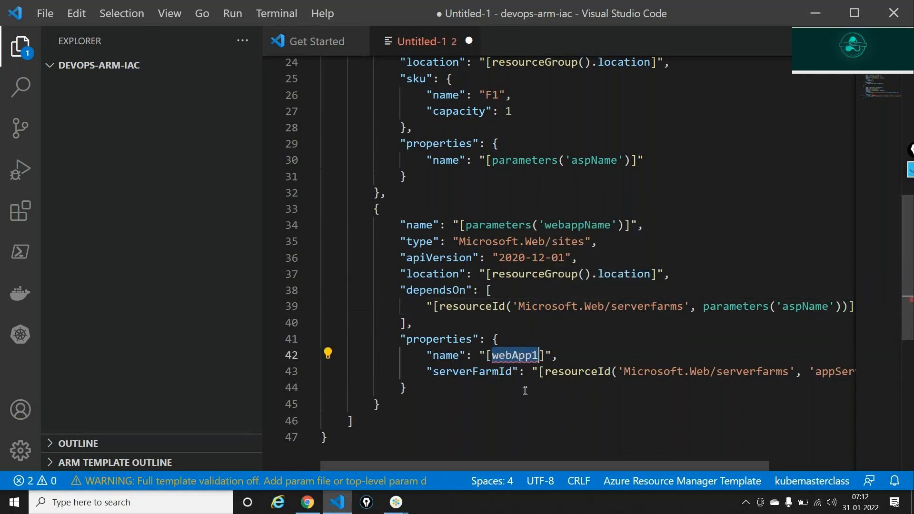
text(pa)
key(Tab)
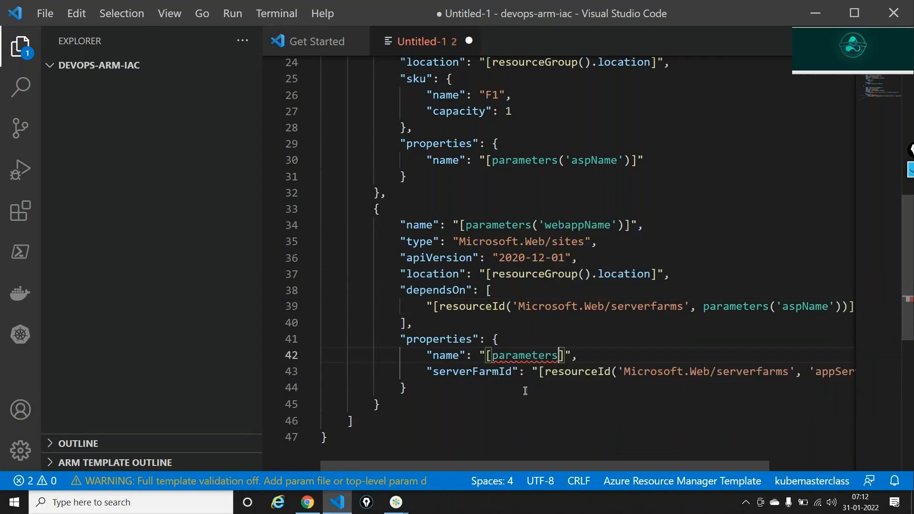
text(()
key(Down)
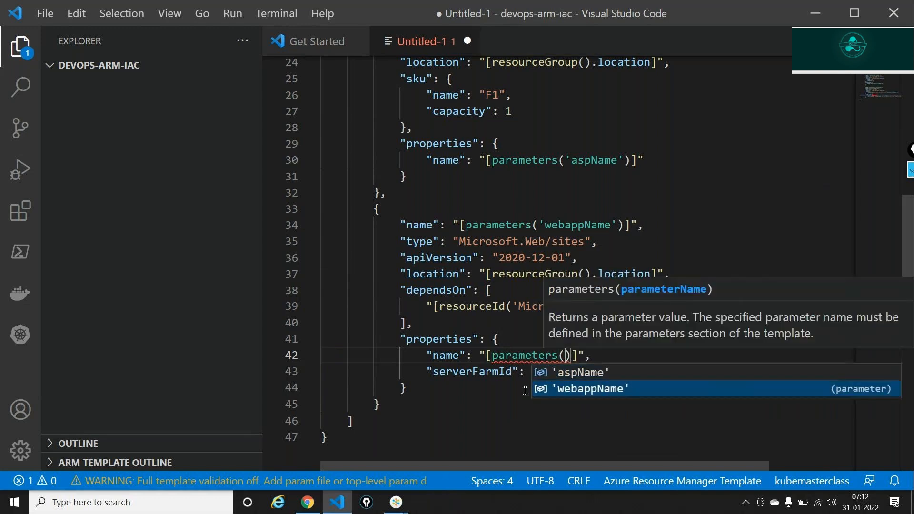
key(Tab)
- Replace 'appServicePlan1' in the web app's serverFarmId resourceId with parameters('aspName')
scroll(527, 400, right, 2)
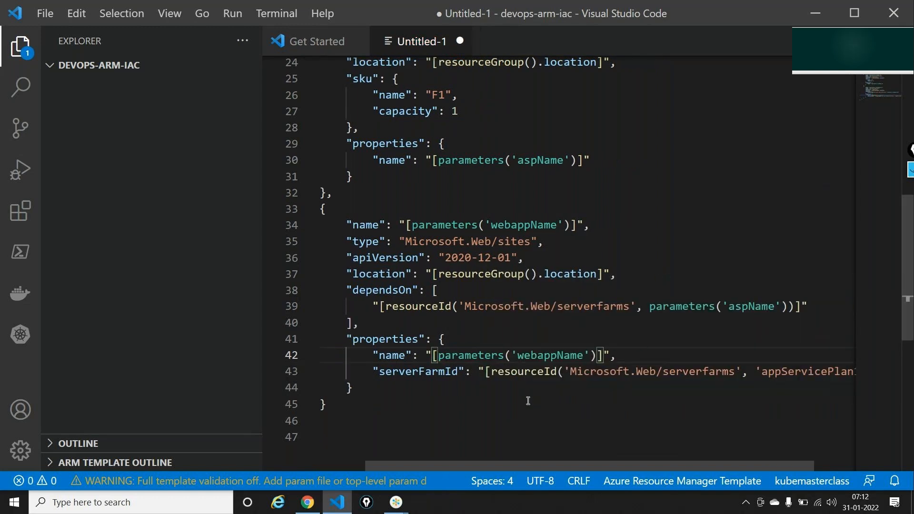
double_click(418, 372)
scroll(498, 410, right, 2)
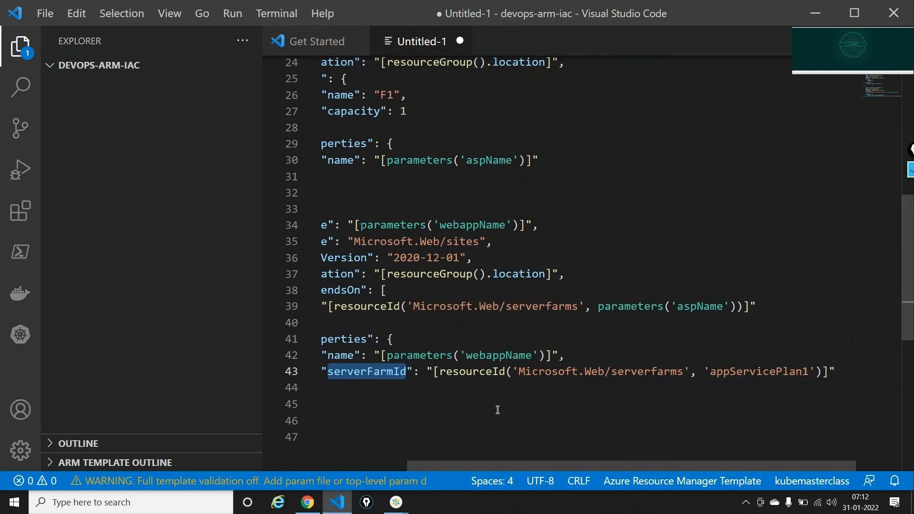
click(706, 372)
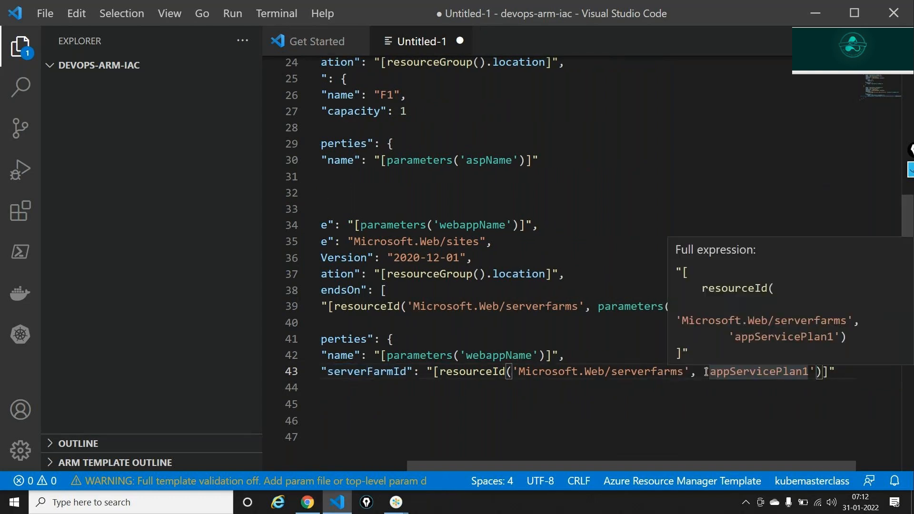
drag(705, 372, 816, 369)
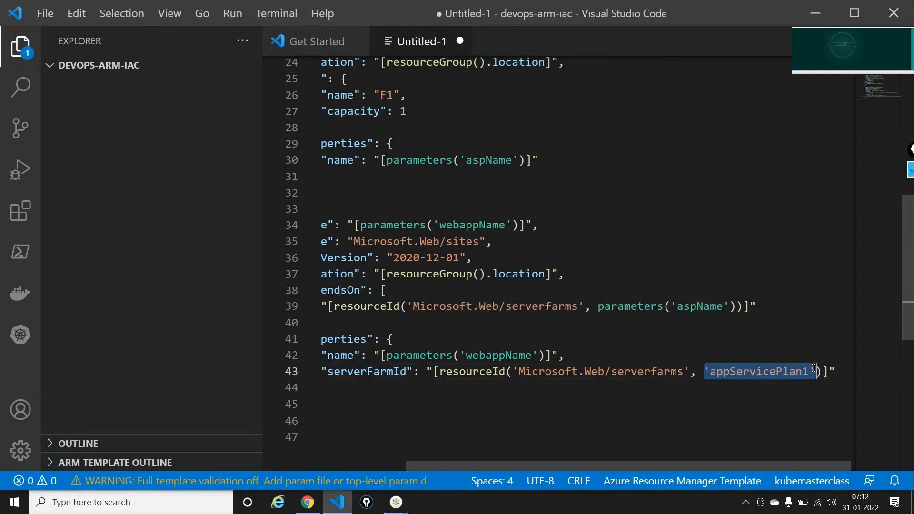
key(BackSpace)
text(parameters)
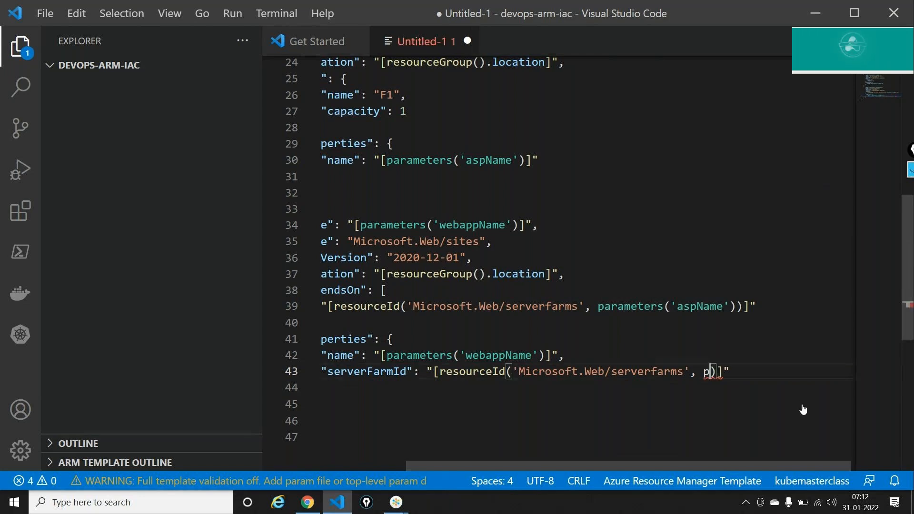
text(()
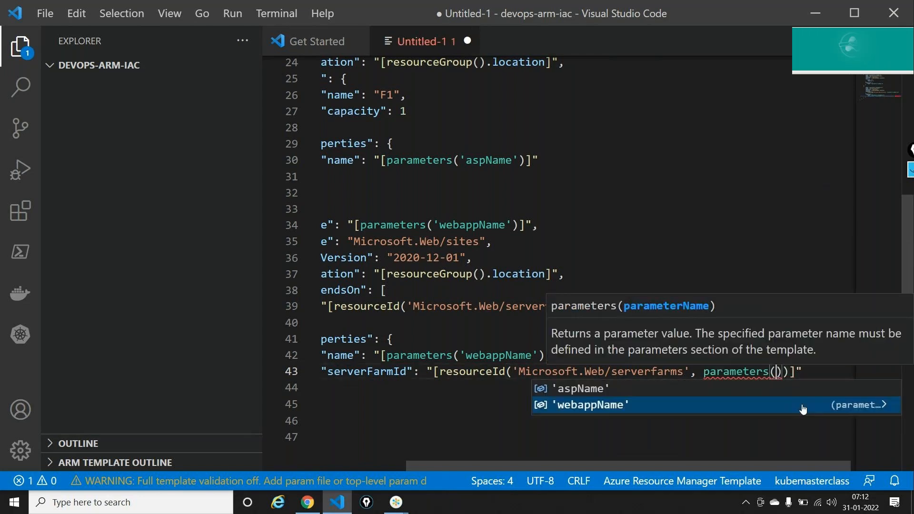
key(Up)
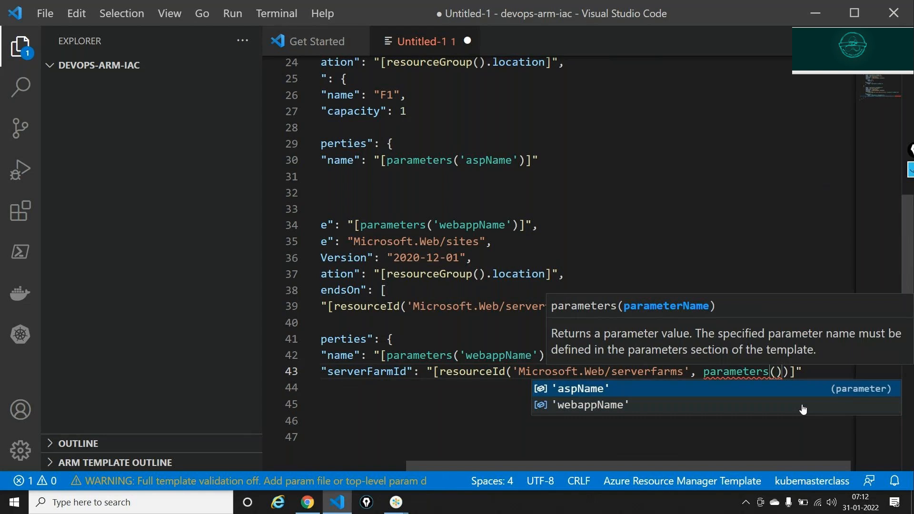
key(Return)
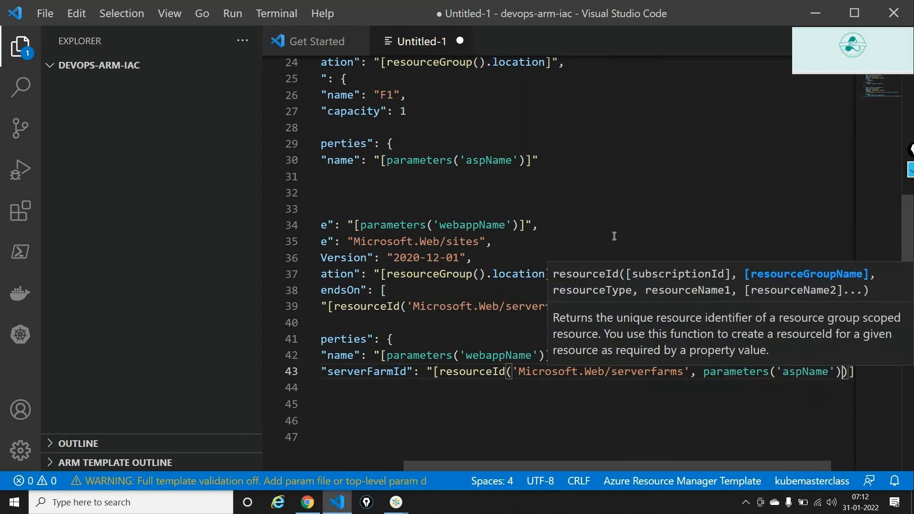
- Check the finished template and save it as a JSON file named armwebapp in the devops-arm-iac folder
scroll(614, 237, left, 3)
scroll(614, 236, up, 8)
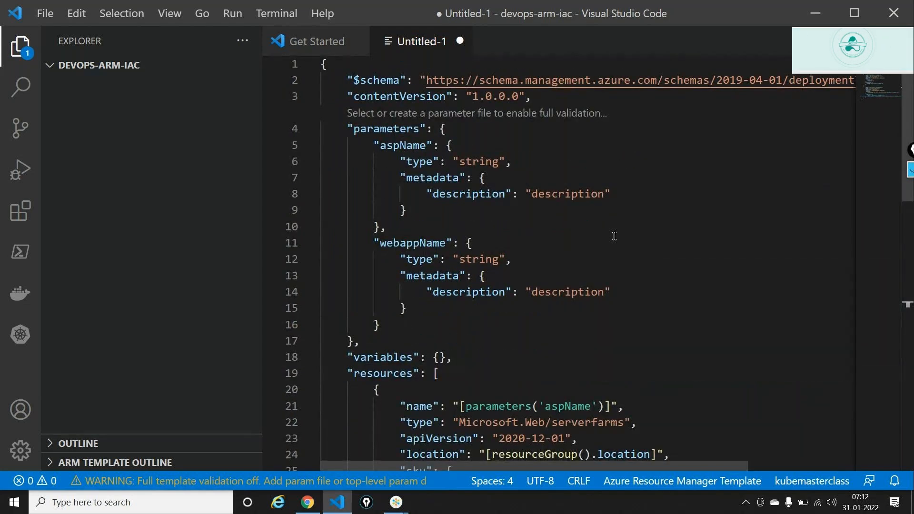
scroll(614, 237, down, 5)
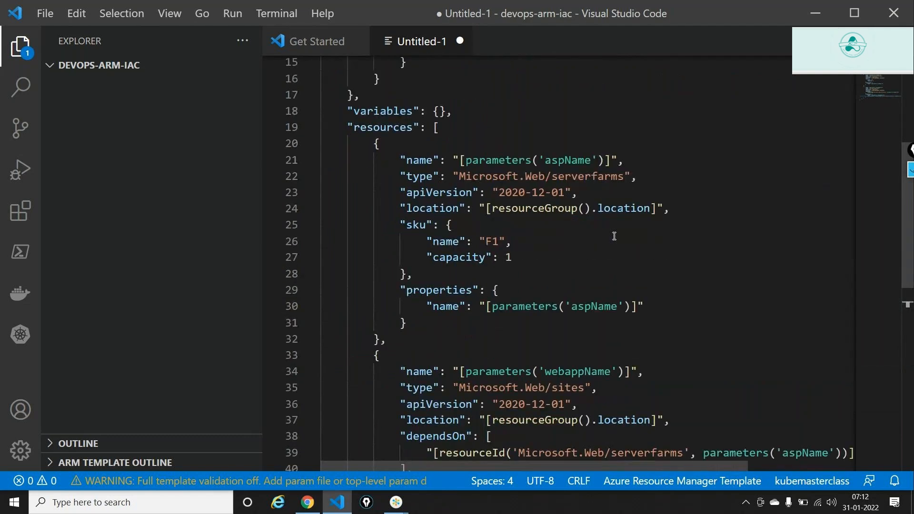
scroll(615, 236, down, 2)
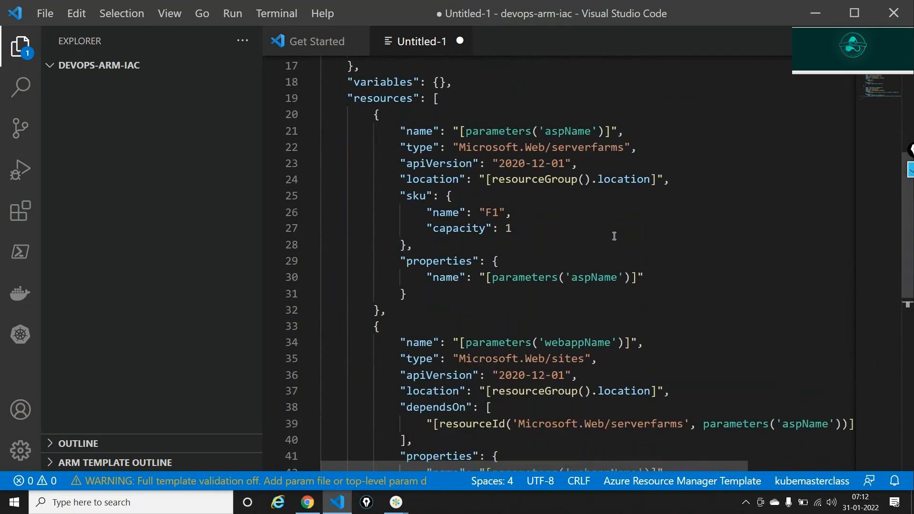
scroll(614, 237, down, 1)
key(Escape)
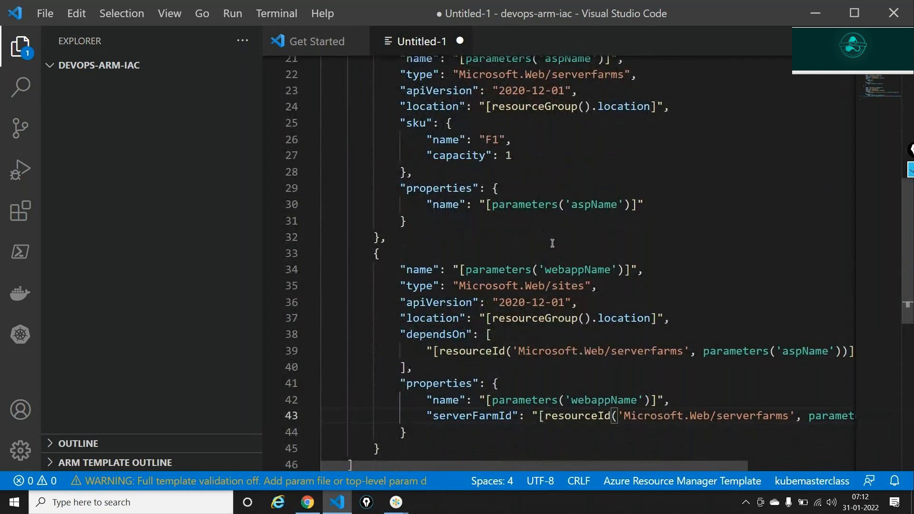
key(ctrl+s)
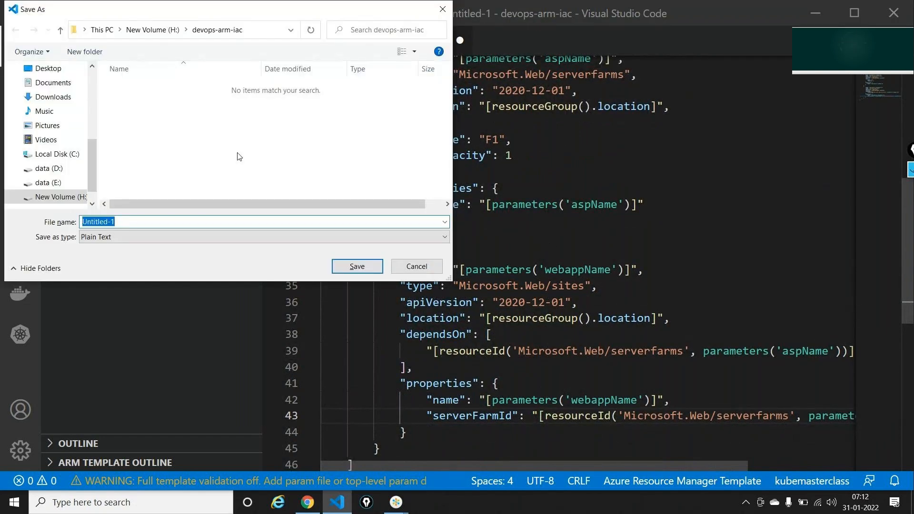
text(armwebapp)
key(BackSpace)
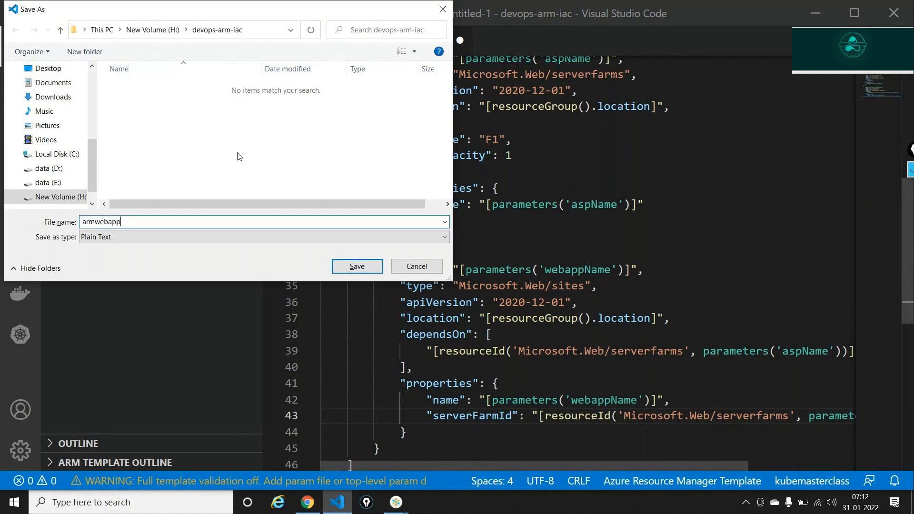
click(144, 240)
click(125, 235)
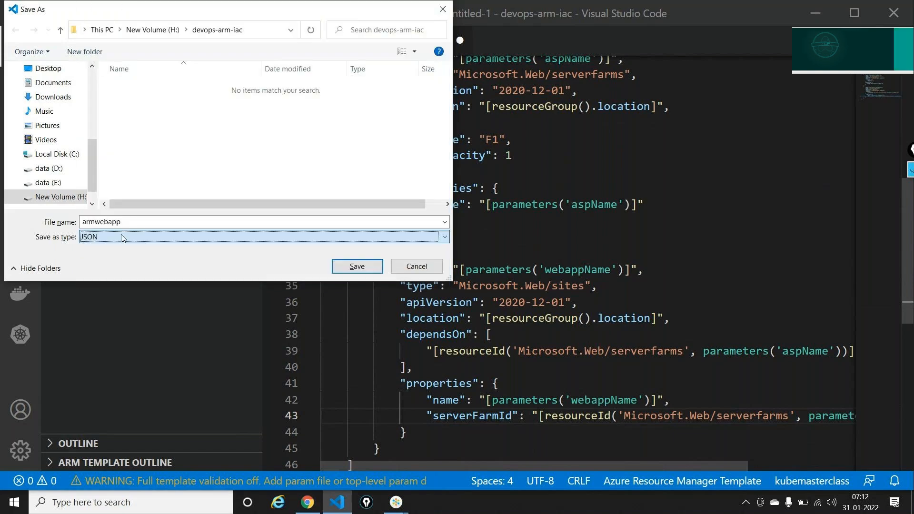
key(Return)
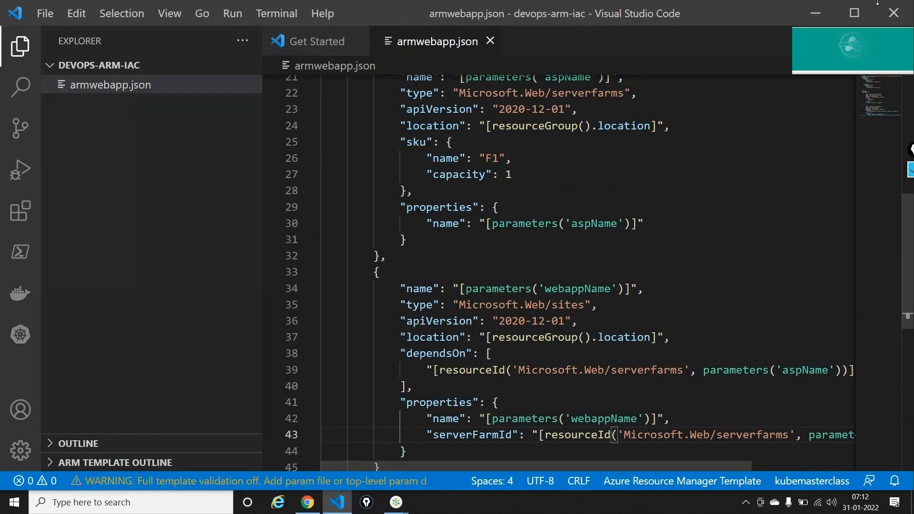
- Switch to Azure DevOps in the browser and start cloning armrepository in VS Code, allowing the Git extension to open the link
click(819, 17)
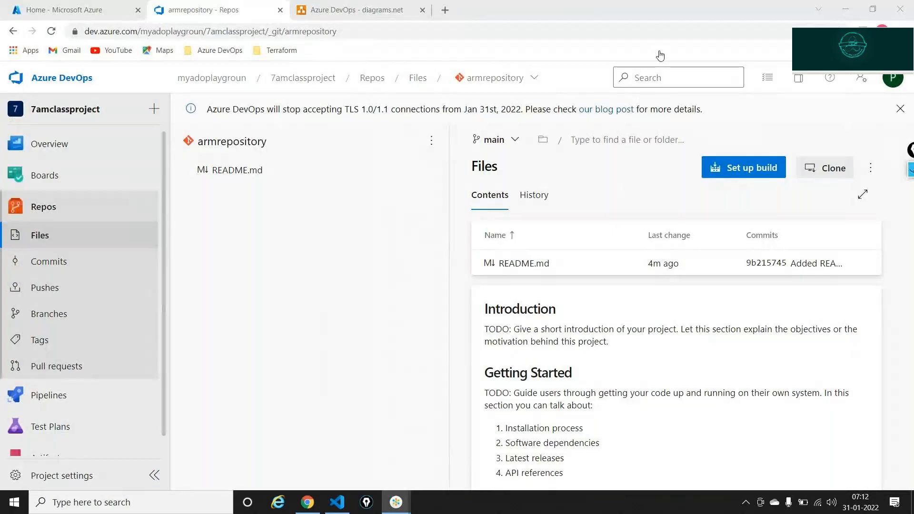
click(826, 168)
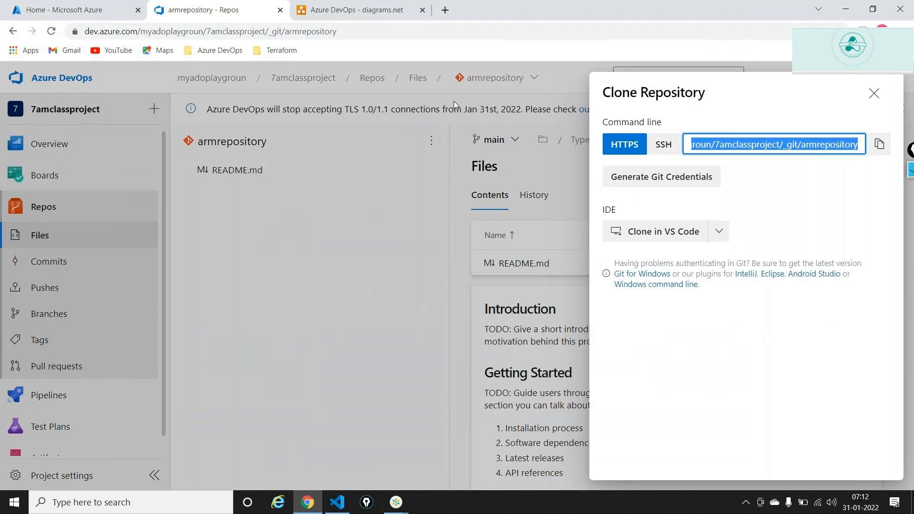
click(650, 237)
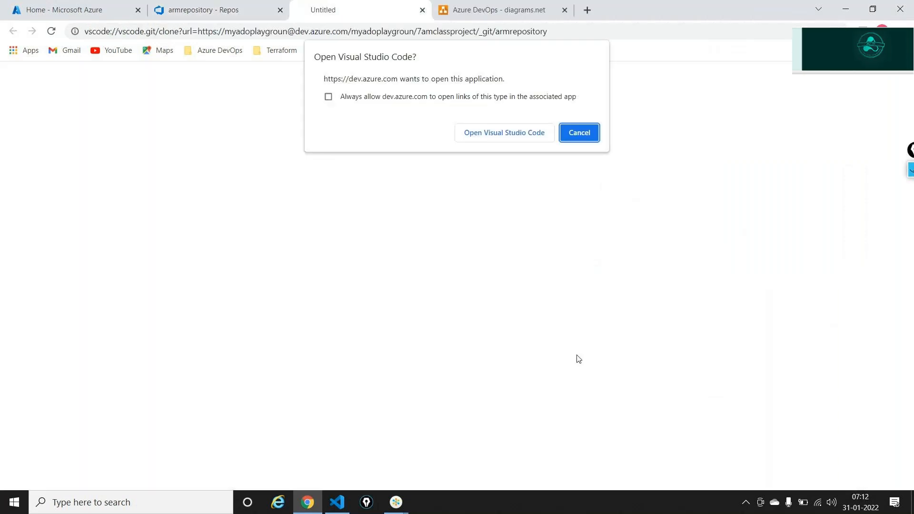
click(532, 137)
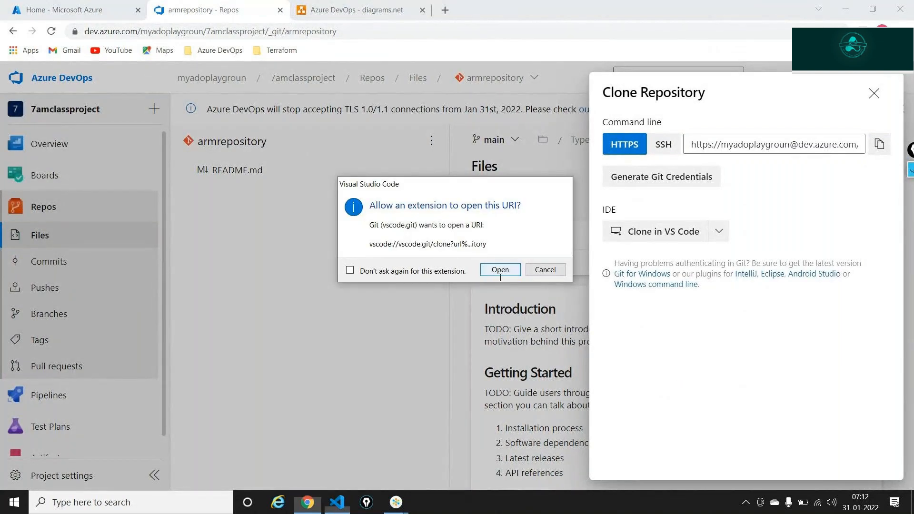
click(500, 270)
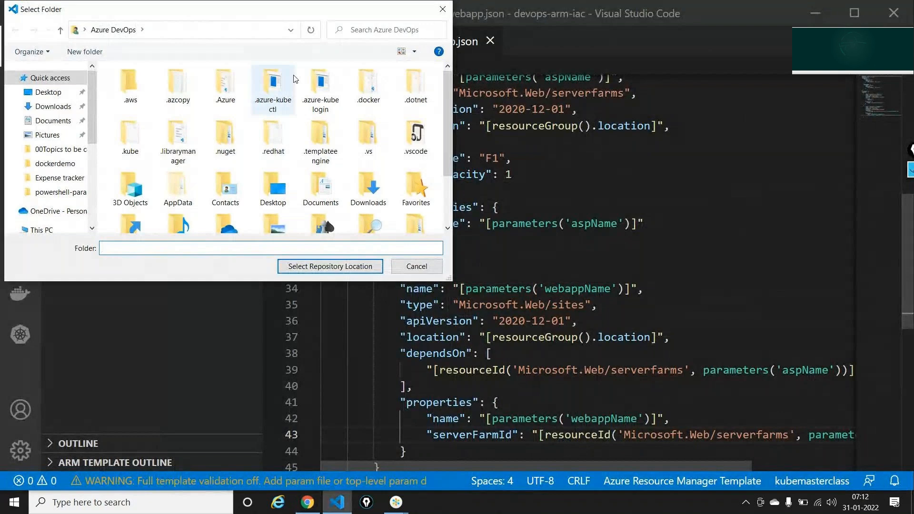
- Clone the repository into New Volume (H:) and open it in a new maximized window
drag(93, 108, 94, 185)
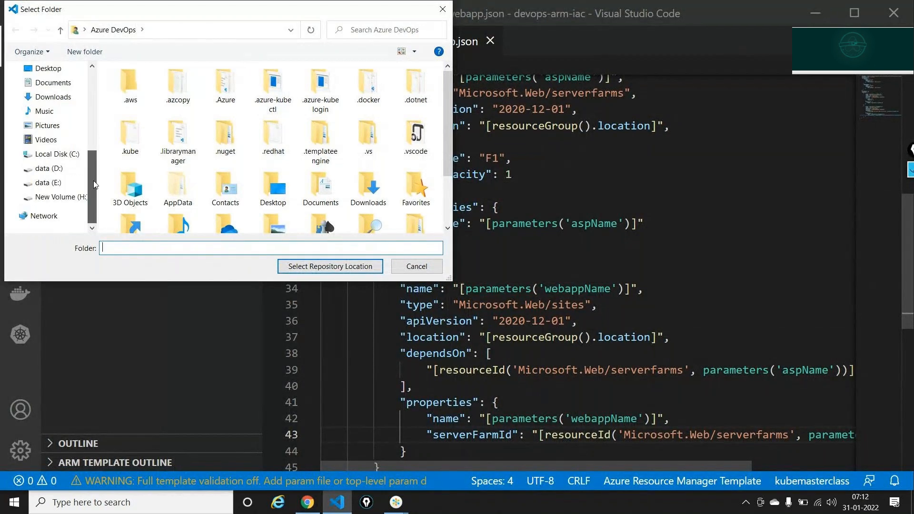
click(69, 198)
click(294, 268)
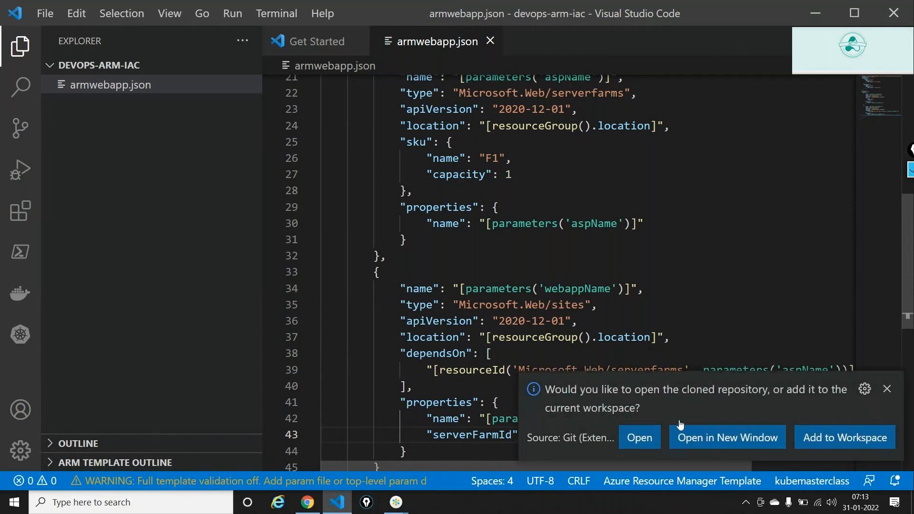
click(696, 431)
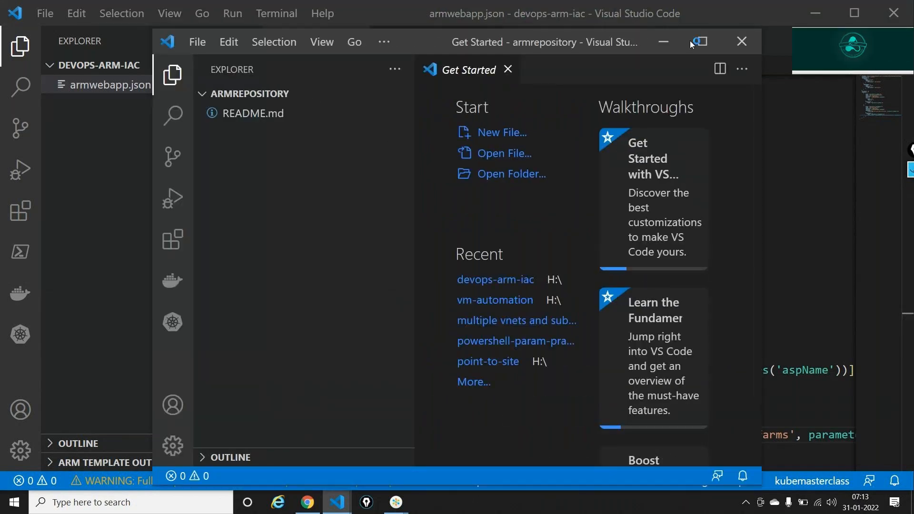
click(700, 42)
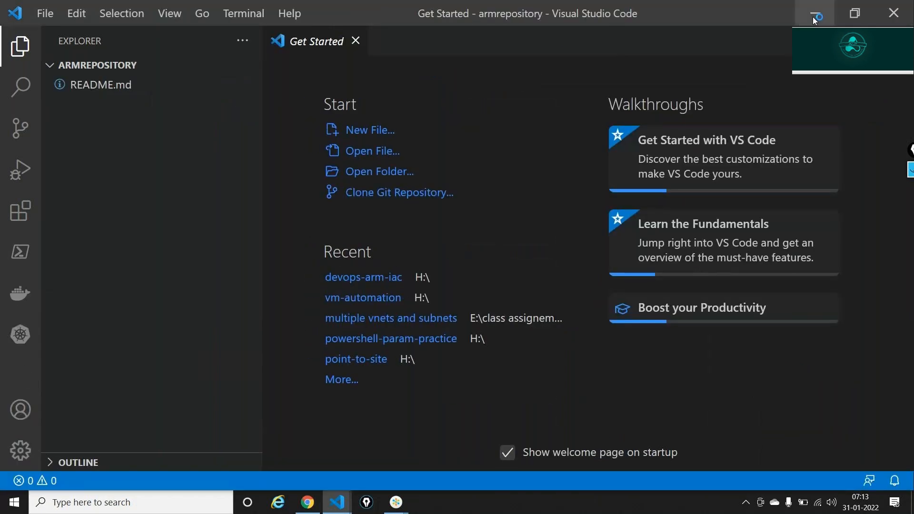
- Compare the devops-arm-iac and armrepository windows, view the cloned README.md, and return to the armwebapp.json window
click(815, 20)
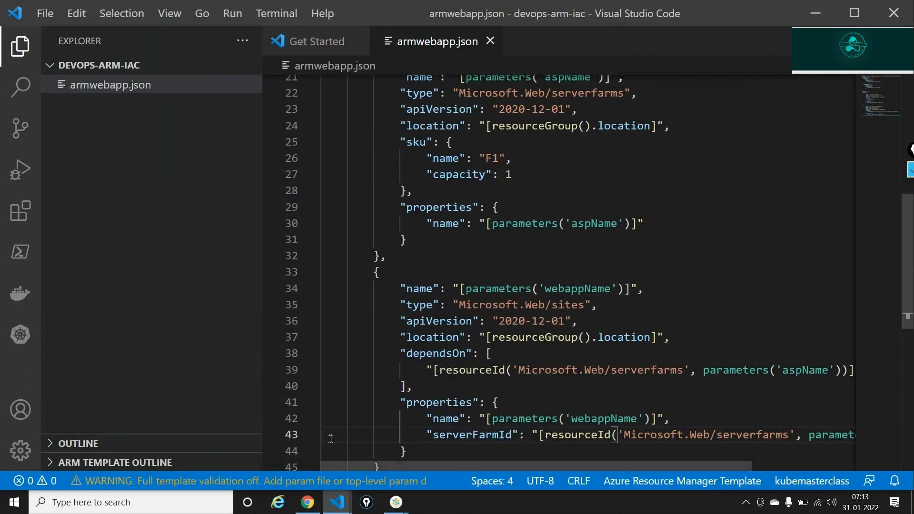
mouse_move(338, 505)
click(394, 447)
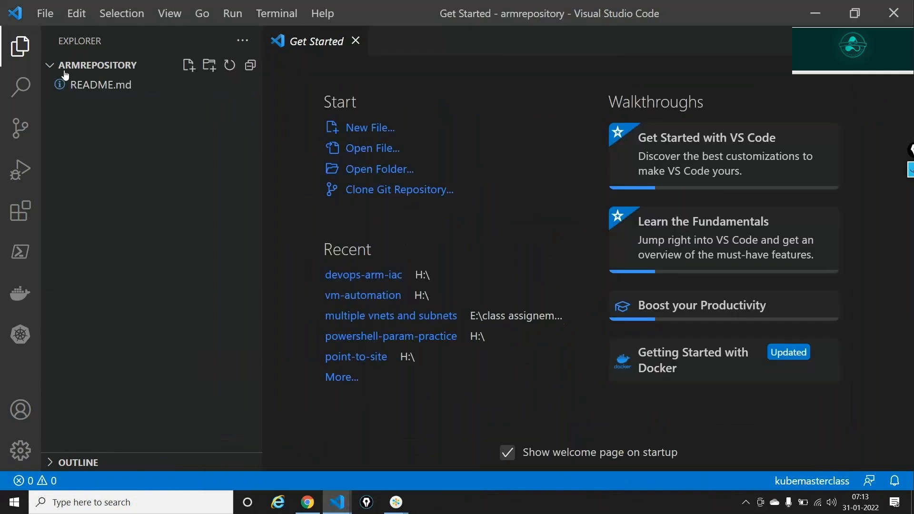
click(113, 86)
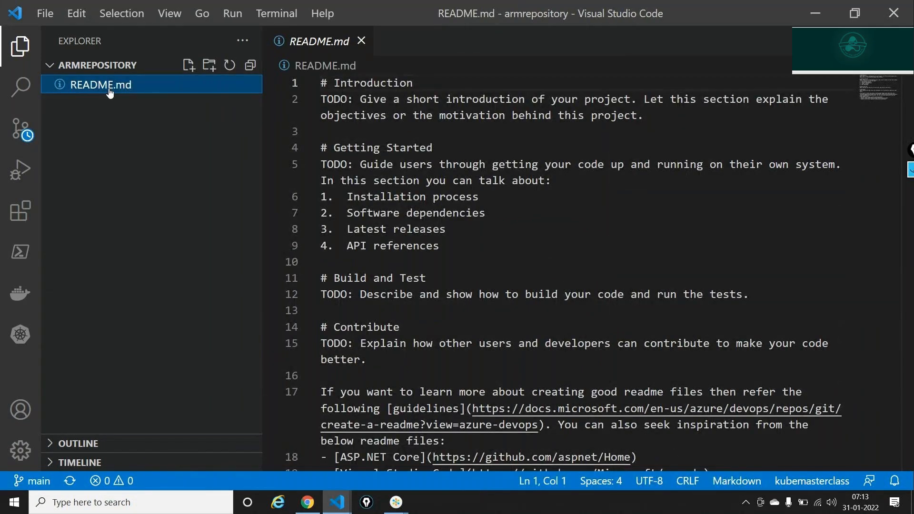
click(833, 12)
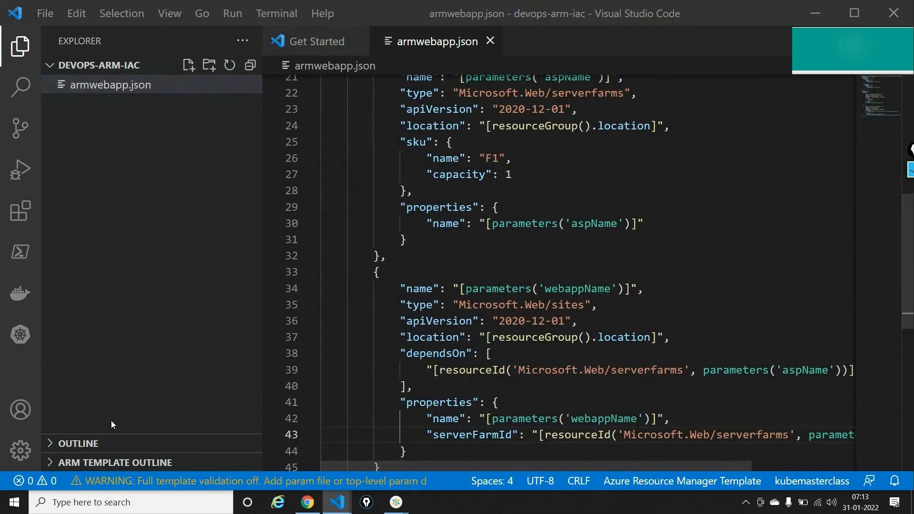
- Switch to File Explorer, open the devops-arm-iac folder on New Volume (H:), and select the armwebapp JSON file
key(super+e)
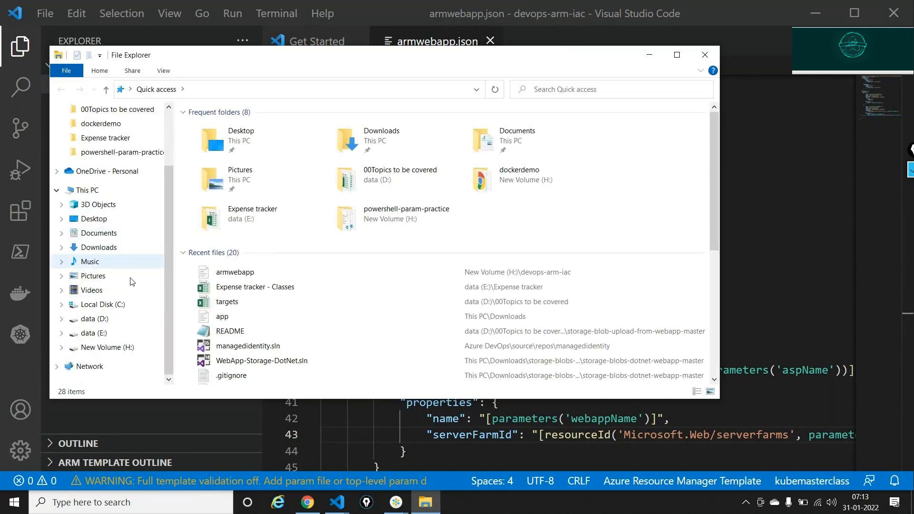
click(105, 347)
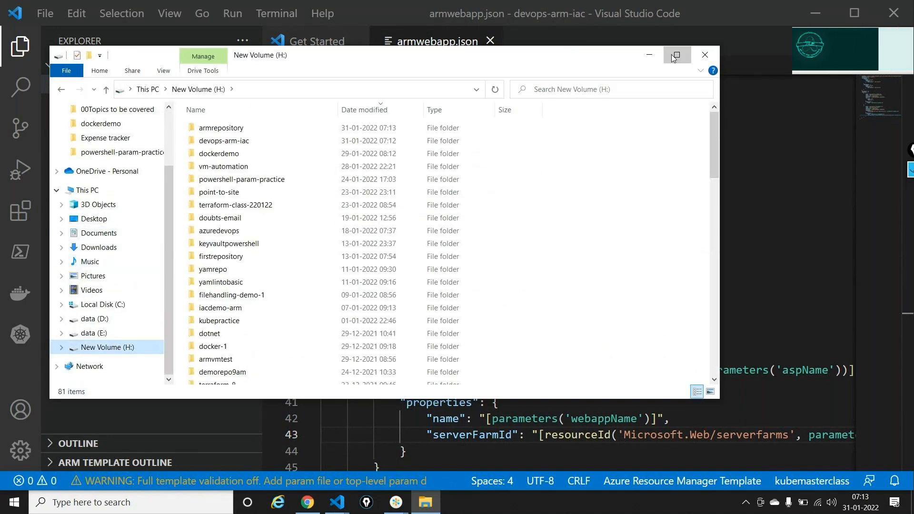
key(super+Up)
click(172, 94)
double_click(174, 95)
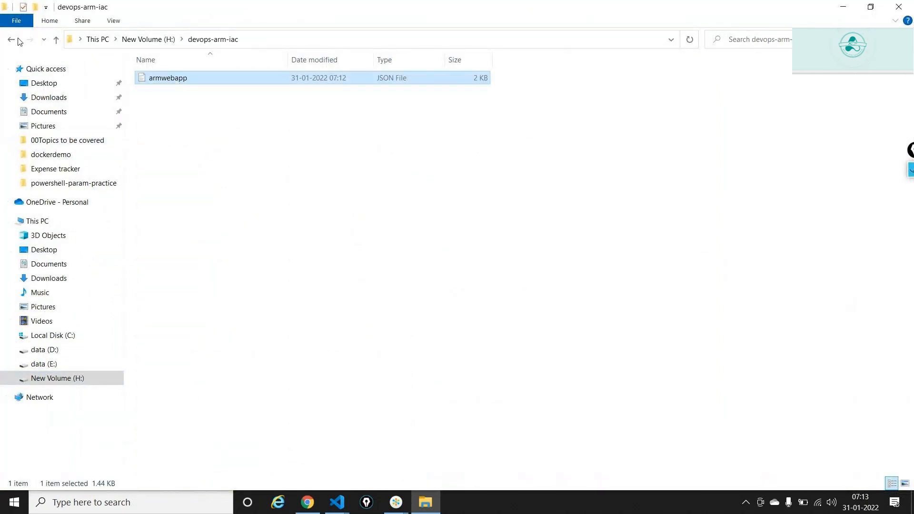
- Create a folder named infra inside the armrepository folder and paste the copied armwebapp JSON file into it
key(alt+Left)
double_click(172, 79)
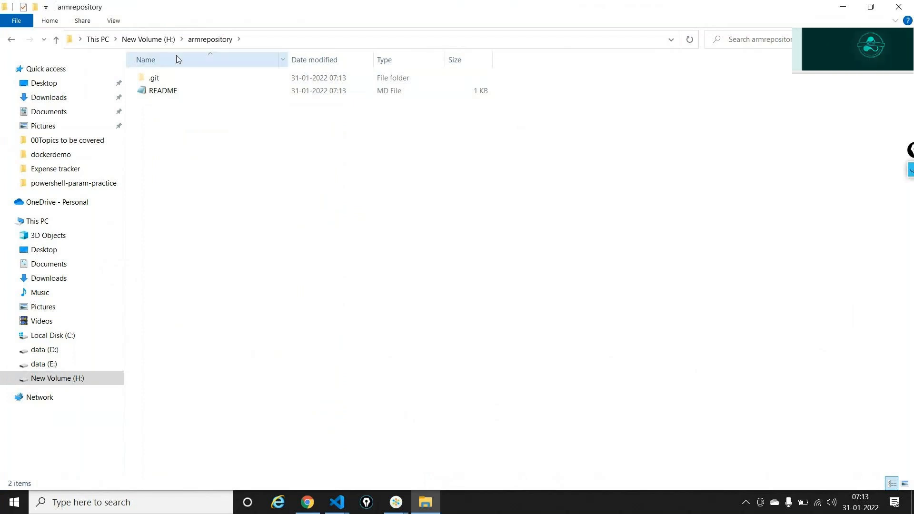
right_click(178, 126)
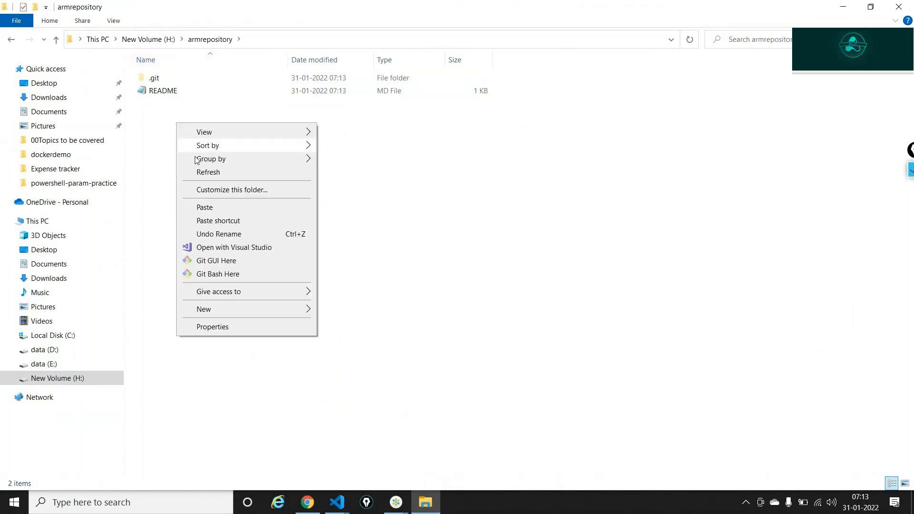
mouse_move(286, 309)
click(339, 310)
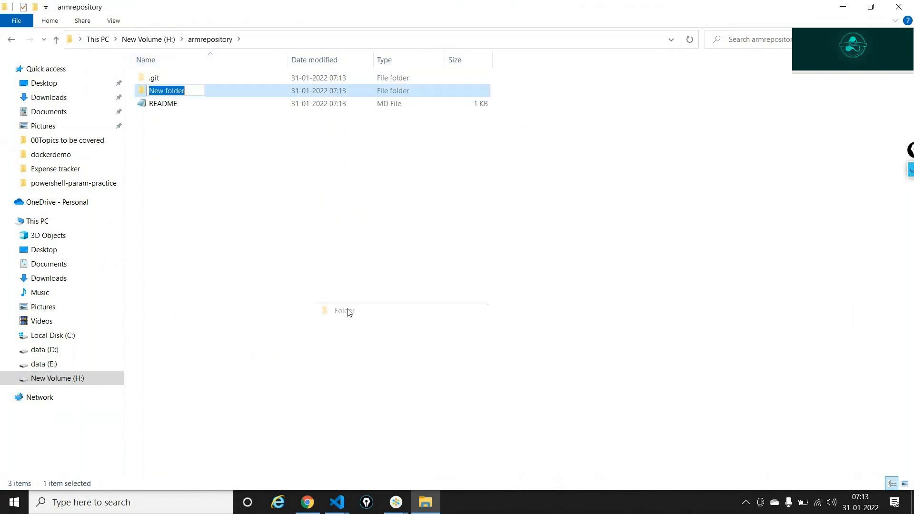
text(infra)
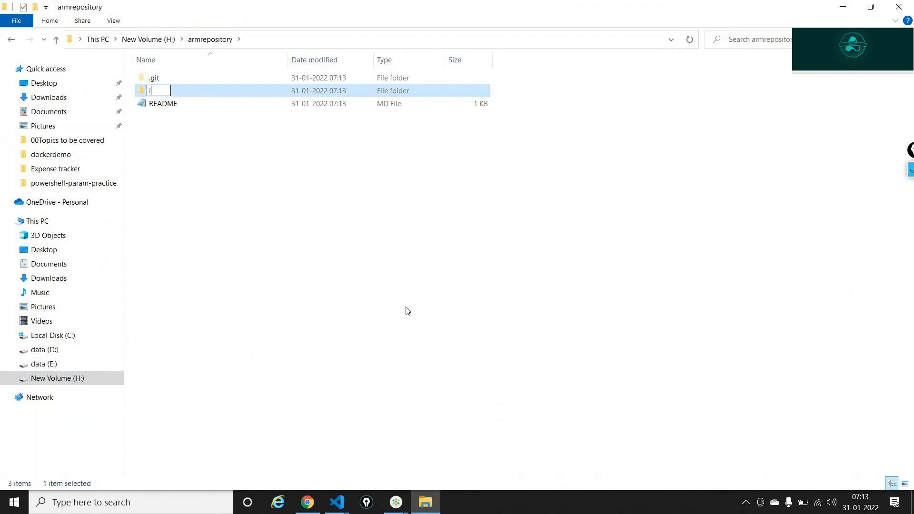
key(Return)
key(Return)
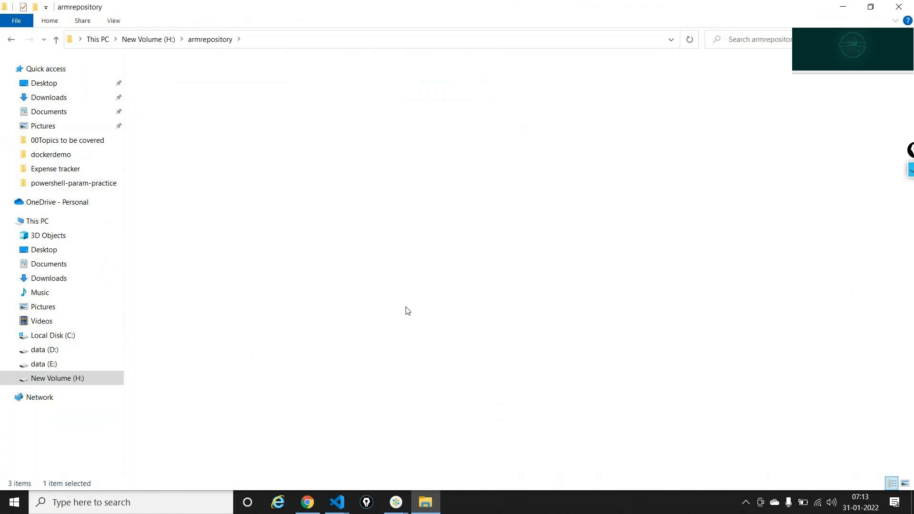
key(ctrl+v)
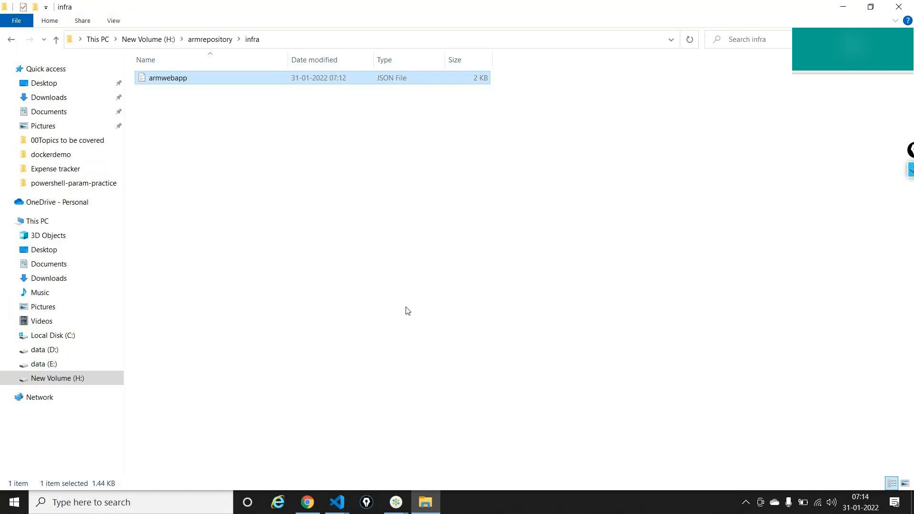
- Switch to the armrepository window in VS Code, expand the infra folder, and stage the new armwebapp.json file
click(339, 501)
click(367, 456)
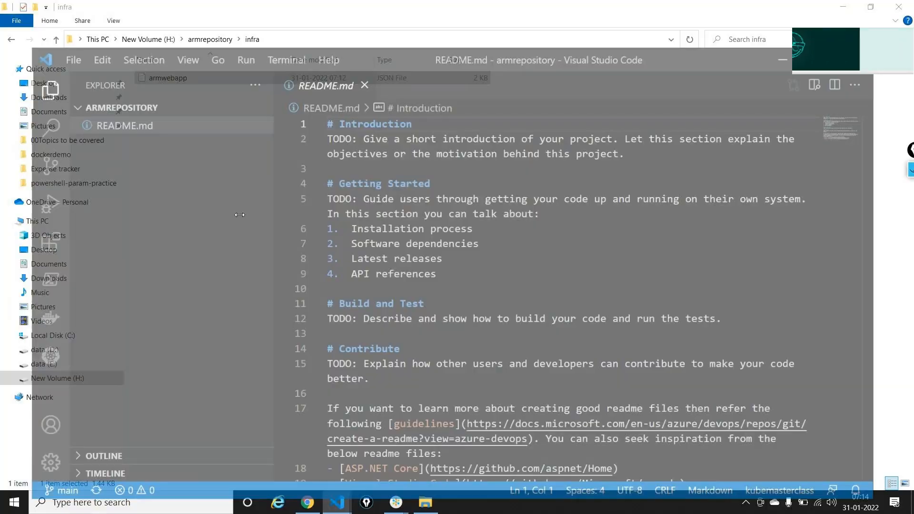
click(64, 85)
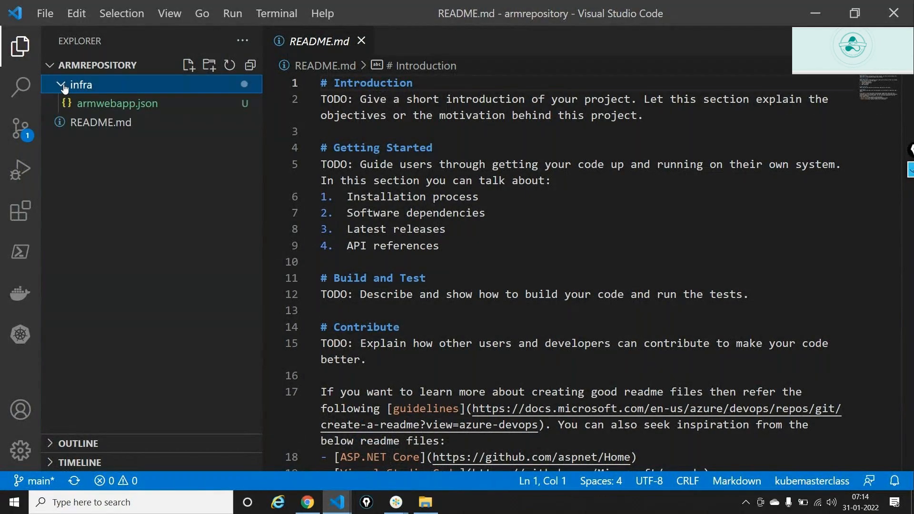
click(20, 128)
click(221, 97)
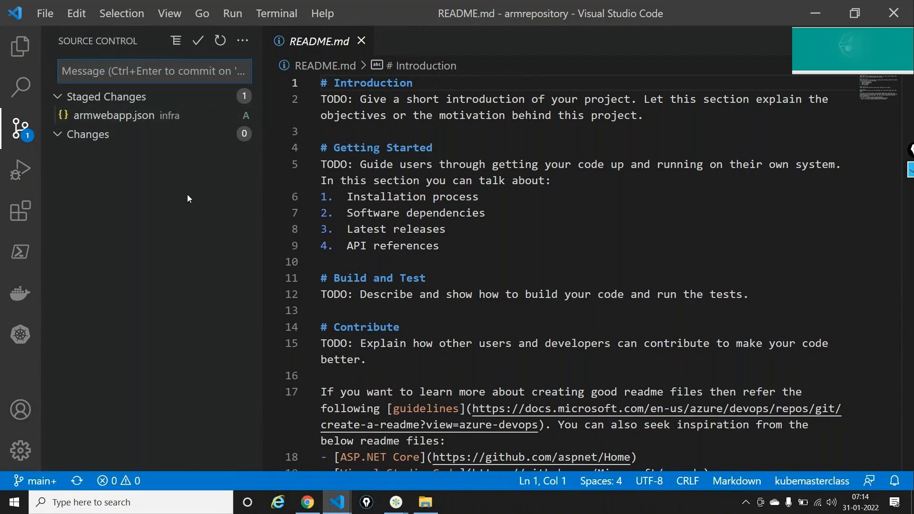
- Commit the staged file with the message "This is infra commits" and sync it with origin/main
text(This is )
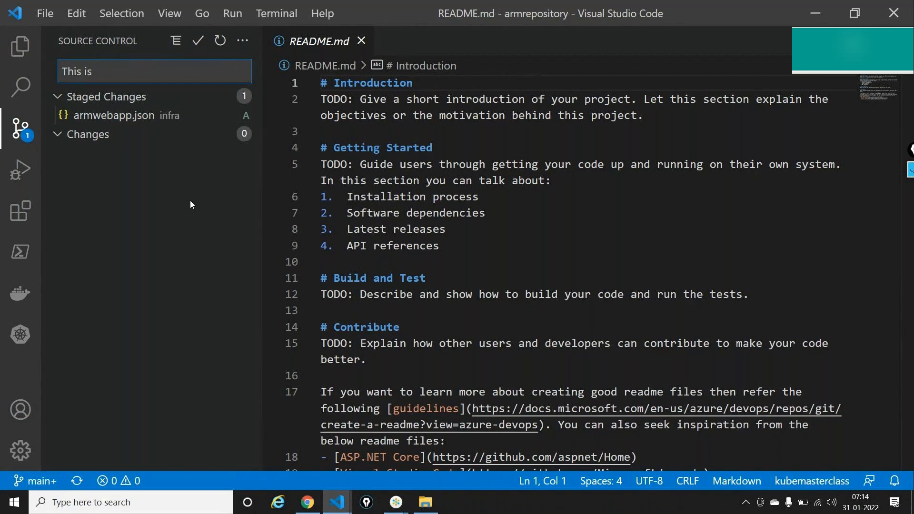
text(infra co)
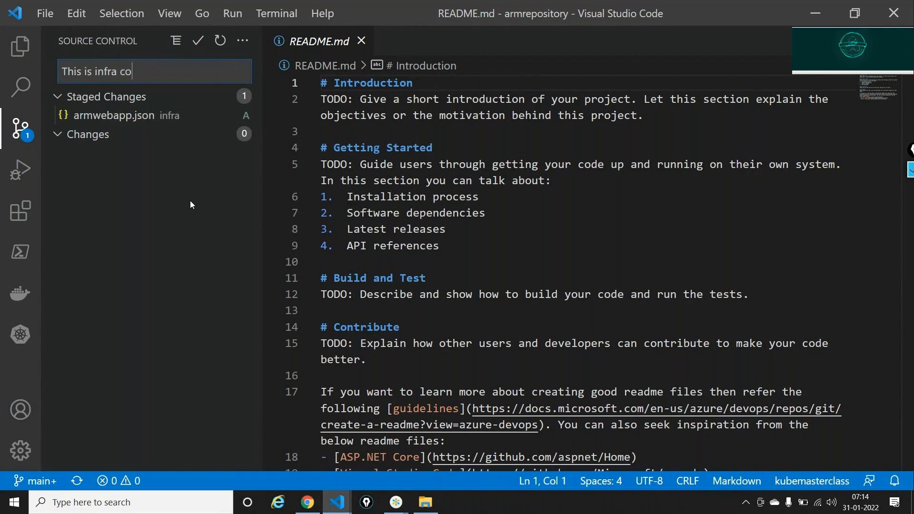
text(mmits)
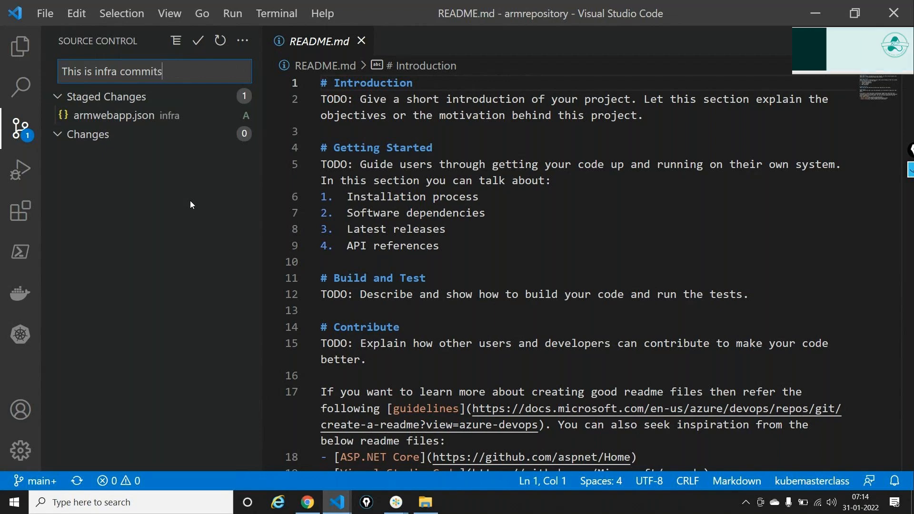
click(199, 41)
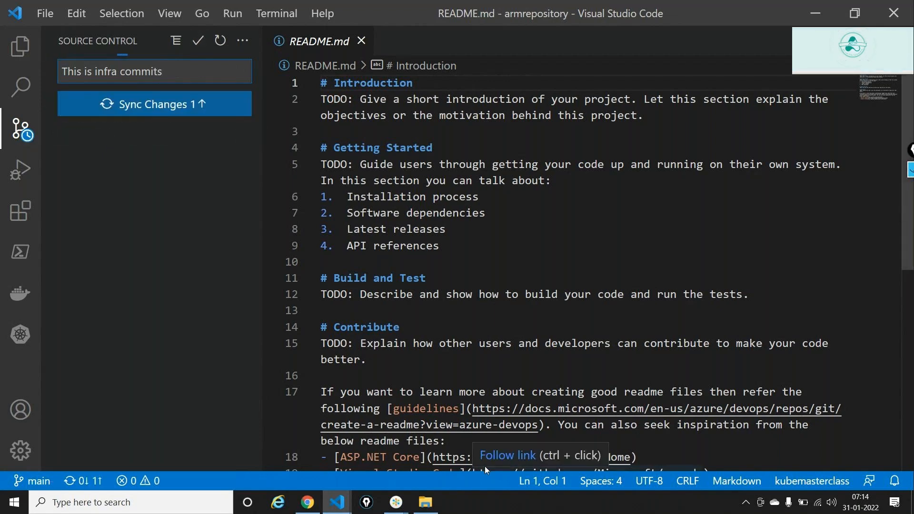
click(155, 103)
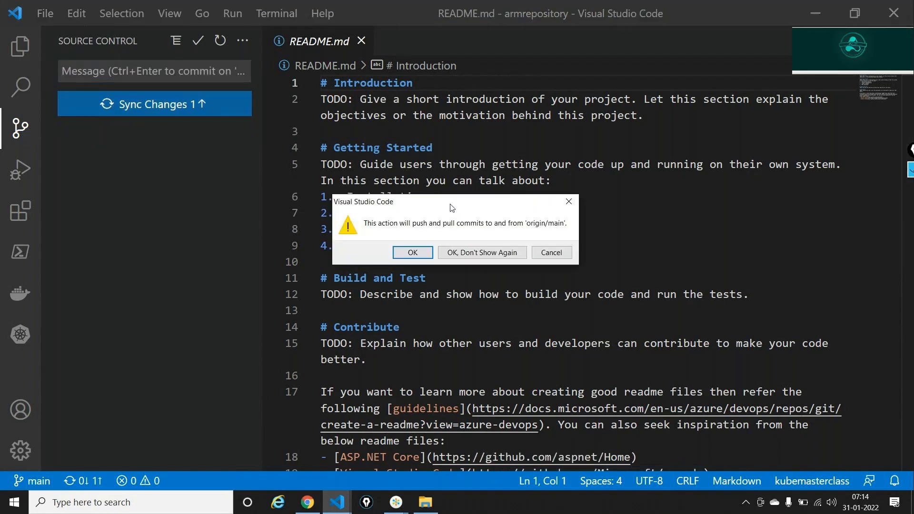
key(Return)
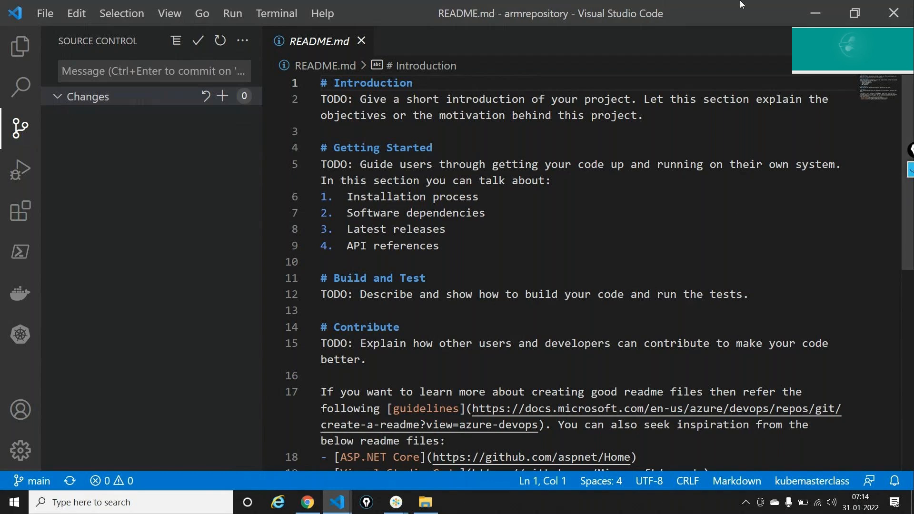
- Switch to Azure DevOps in the browser, dismiss the clone pane, and open infra/armwebapp.json in armrepository
click(805, 8)
click(300, 508)
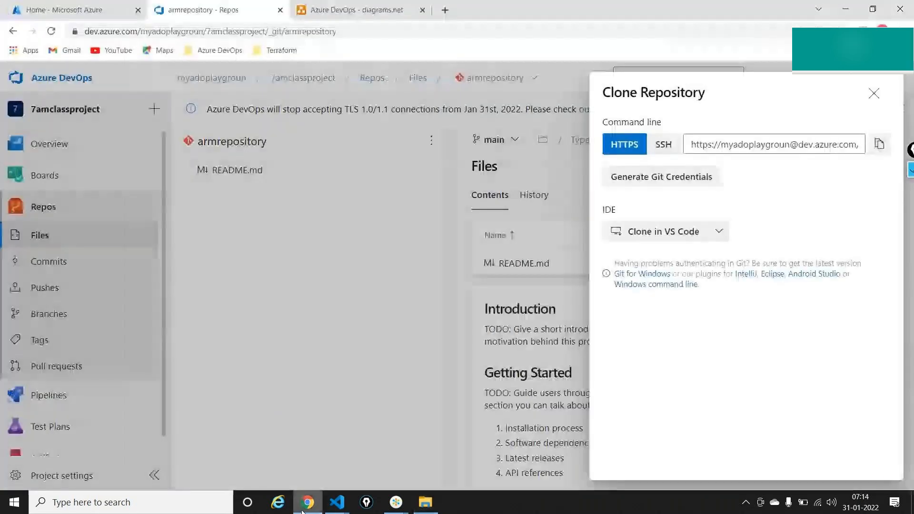
click(875, 94)
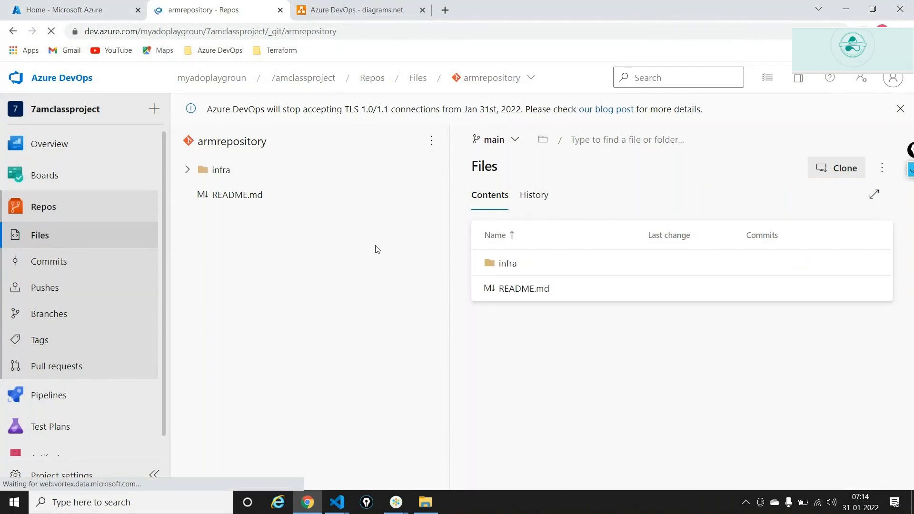
click(519, 263)
click(525, 267)
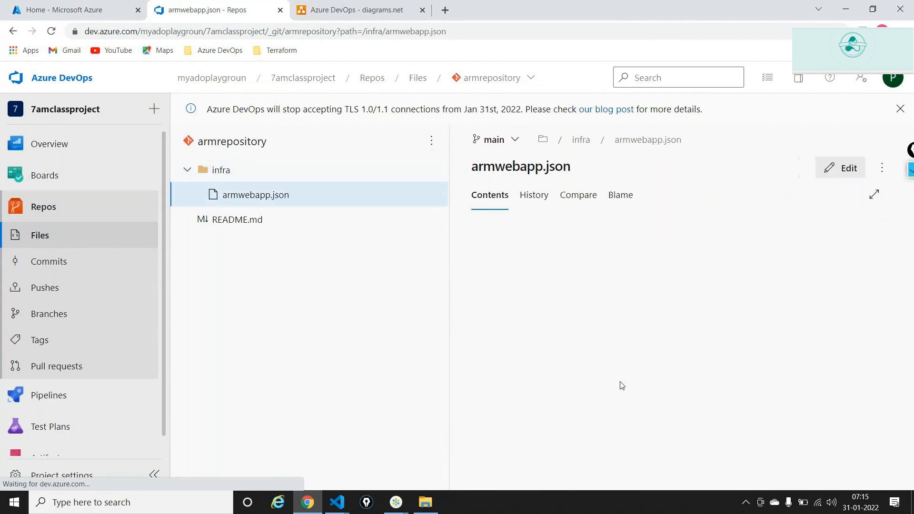
- Examine the aspName and webappName parameters and the resources section of armwebapp.json in full-screen view, then restore the normal view
click(874, 194)
scroll(280, 278, down, 1)
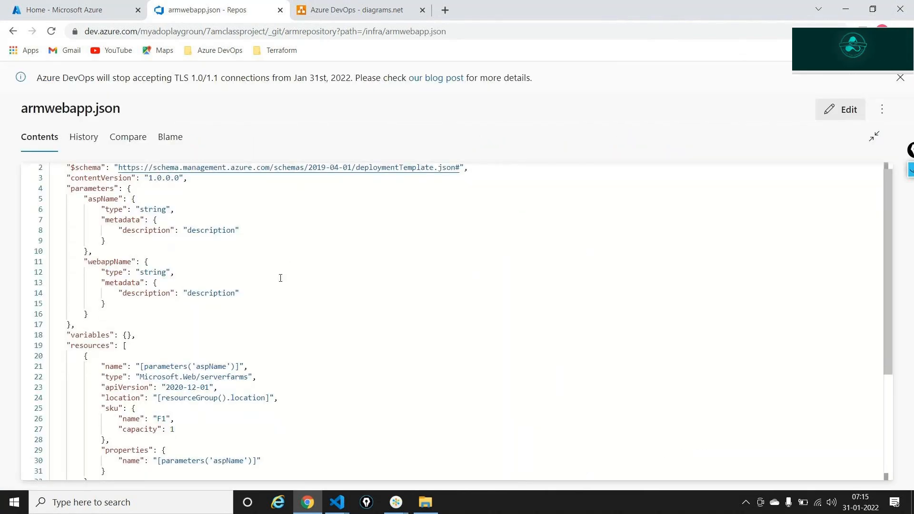
double_click(102, 199)
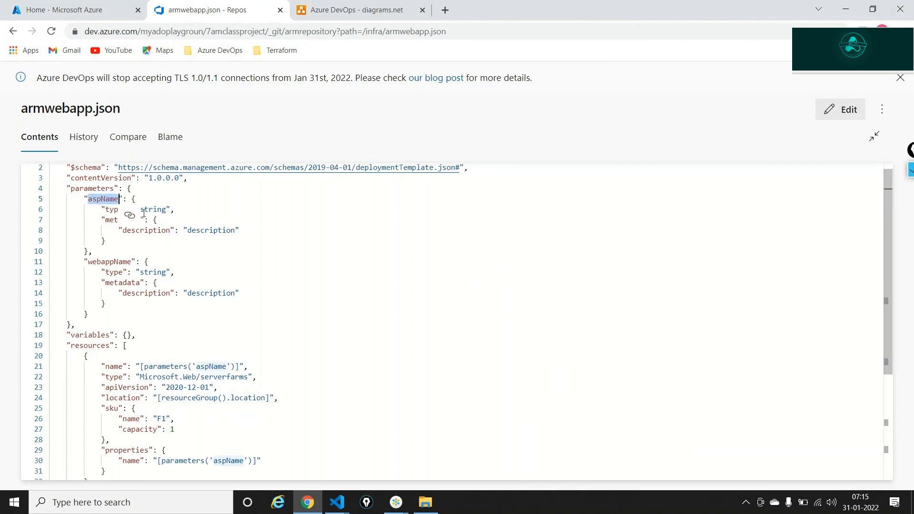
double_click(153, 209)
click(115, 256)
double_click(109, 262)
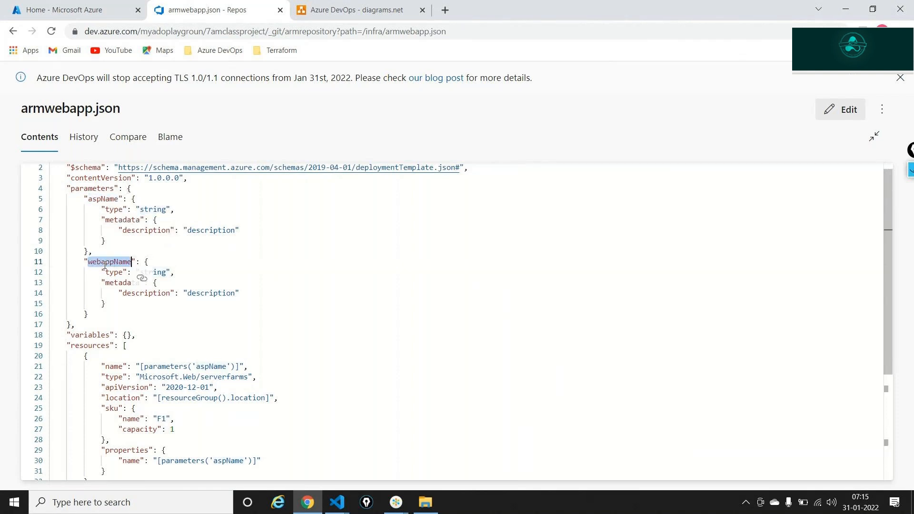
click(102, 199)
double_click(101, 200)
click(98, 257)
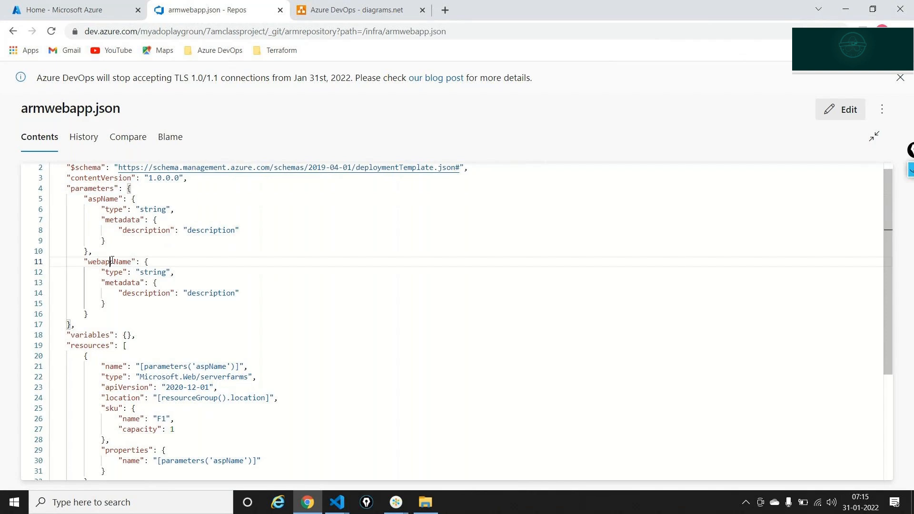
double_click(110, 261)
scroll(252, 250, down, 2)
double_click(91, 303)
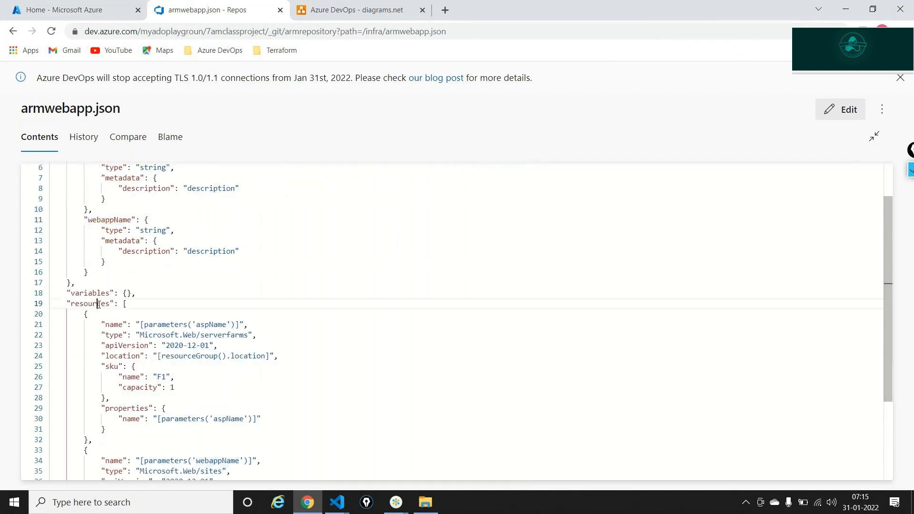
scroll(271, 325, down, 5)
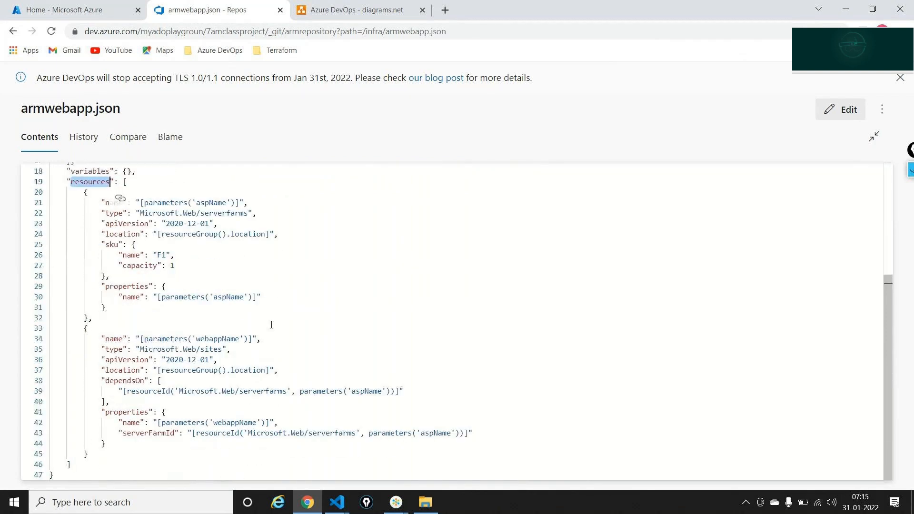
scroll(271, 325, up, 6)
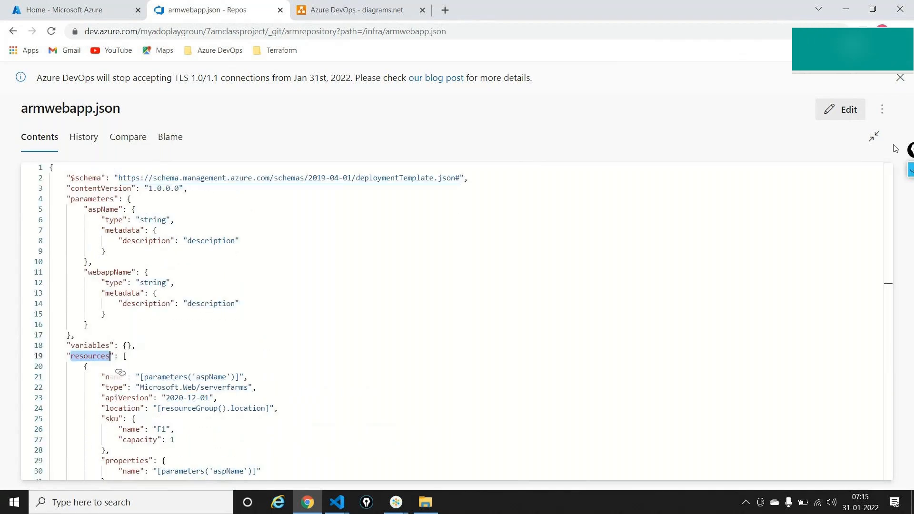
click(874, 137)
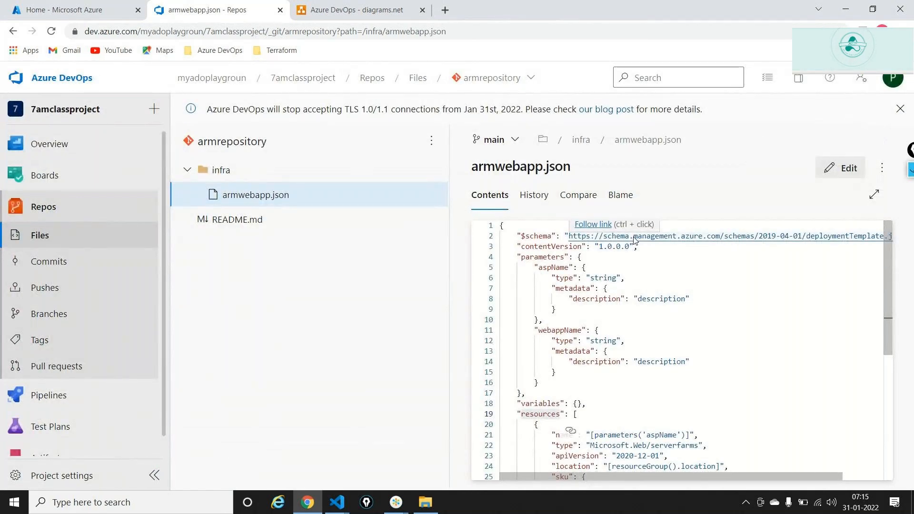
- Create a new classic-editor pipeline from Azure Repos Git using armrepository's main branch and an empty job
mouse_move(95, 395)
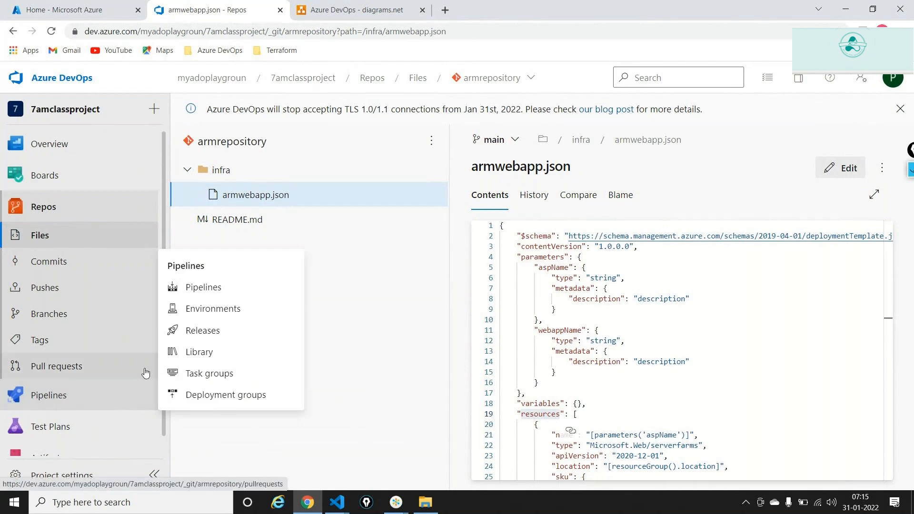
click(205, 288)
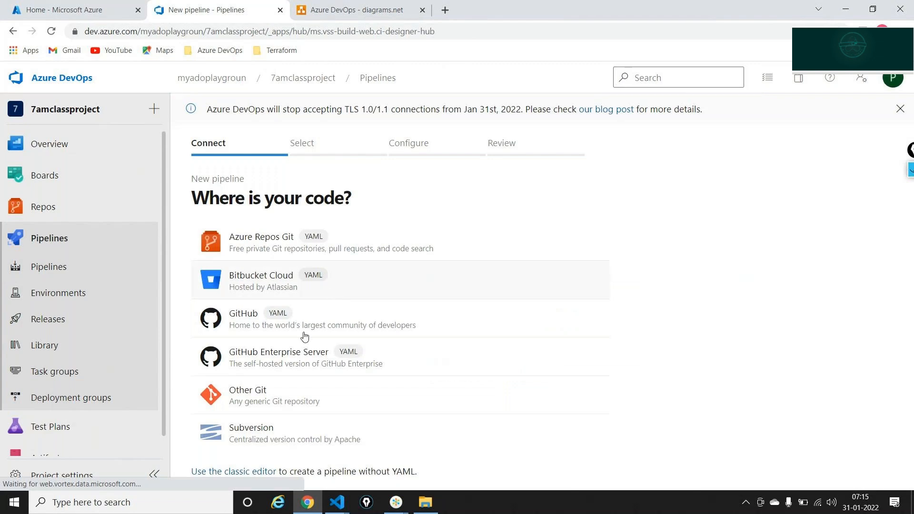
click(246, 472)
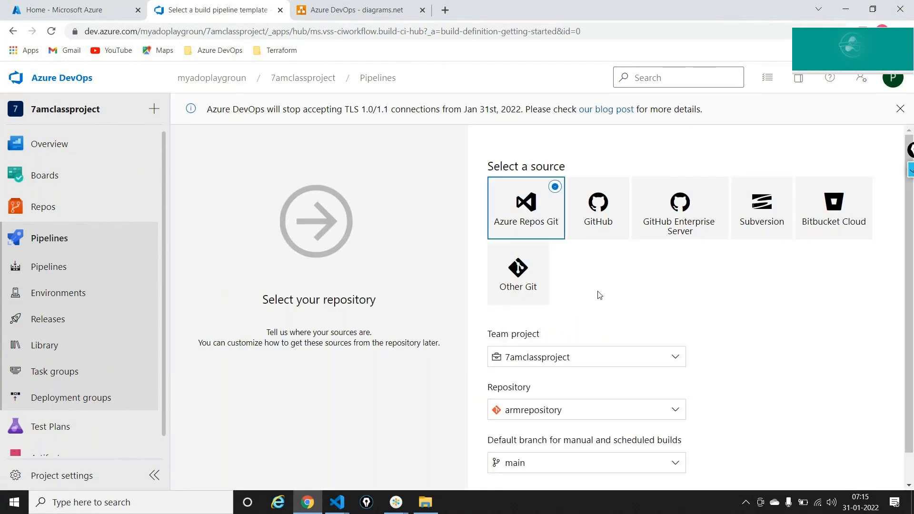
scroll(598, 295, down, 1)
scroll(599, 296, down, 1)
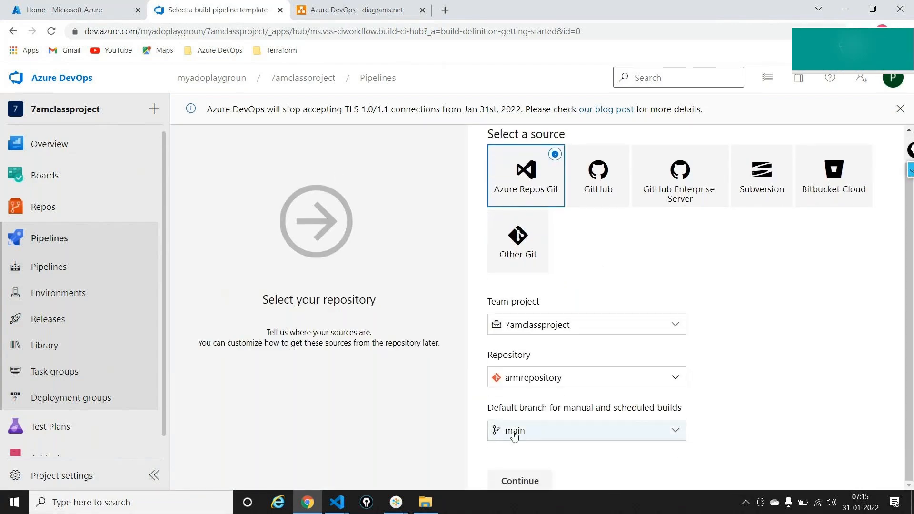
click(522, 481)
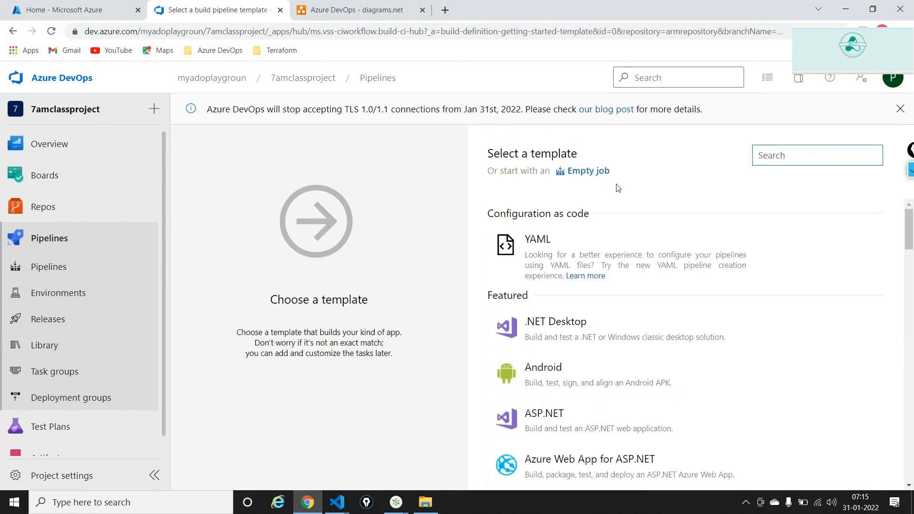
click(589, 173)
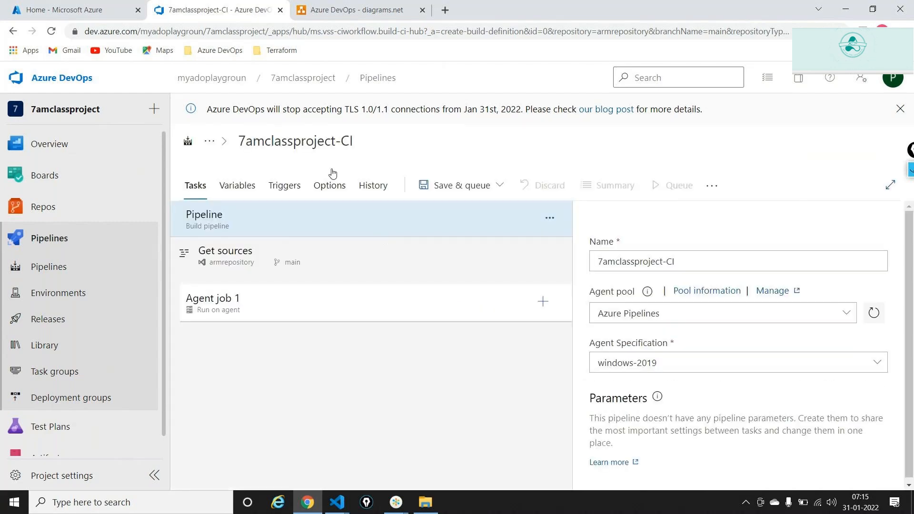
- Rename the pipeline as infra-copy-pipelines
click(331, 141)
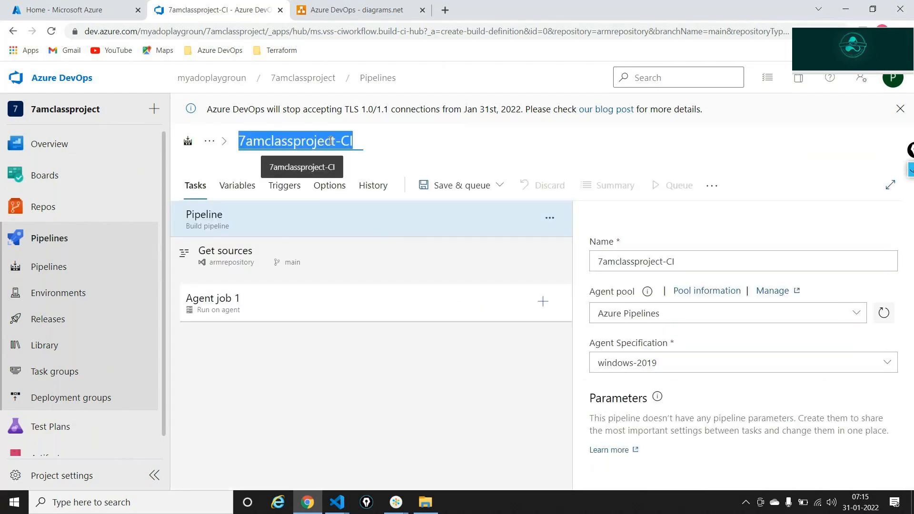
text(infra-c)
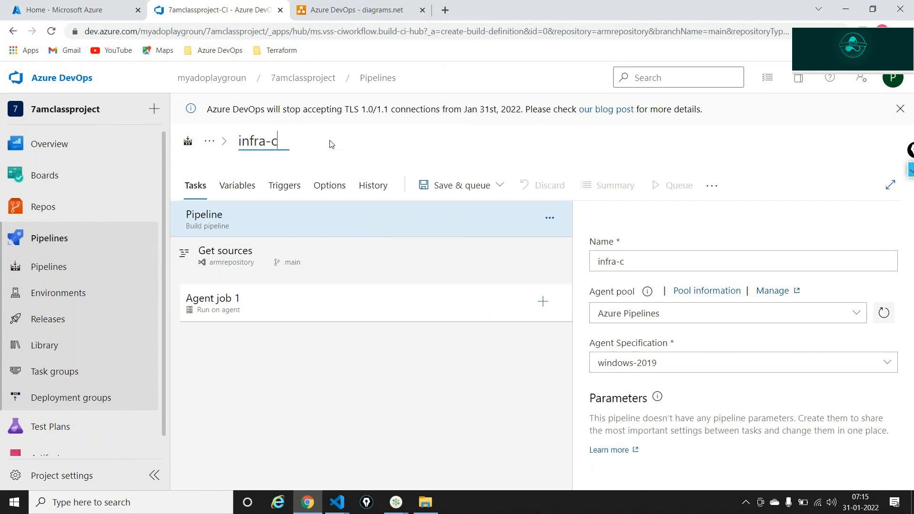
text(opy-pipelines)
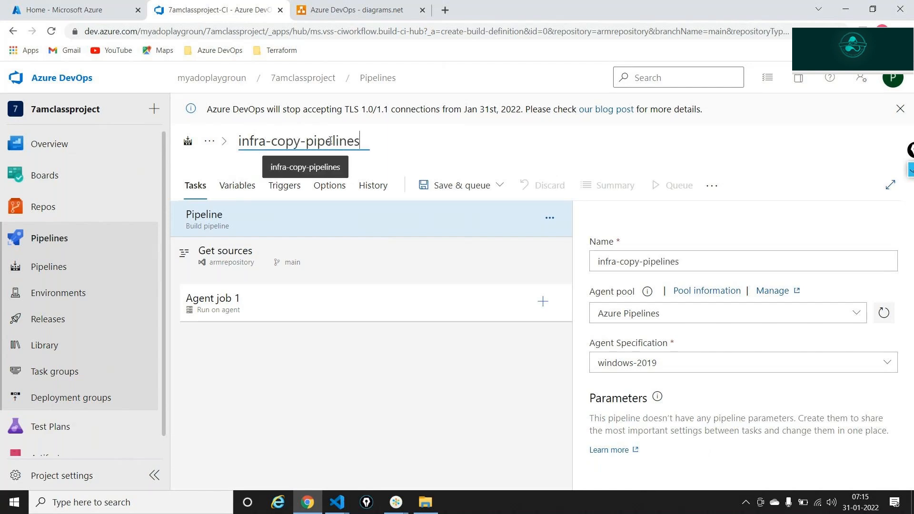
- Correct the pipeline name to infra-copy-pipeline and rename its agent job as copy
key(BackSpace)
click(303, 443)
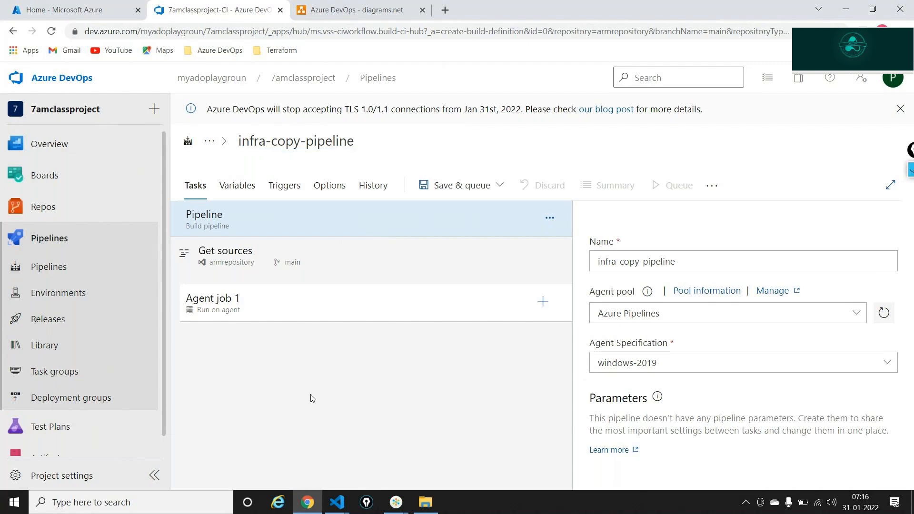
click(421, 314)
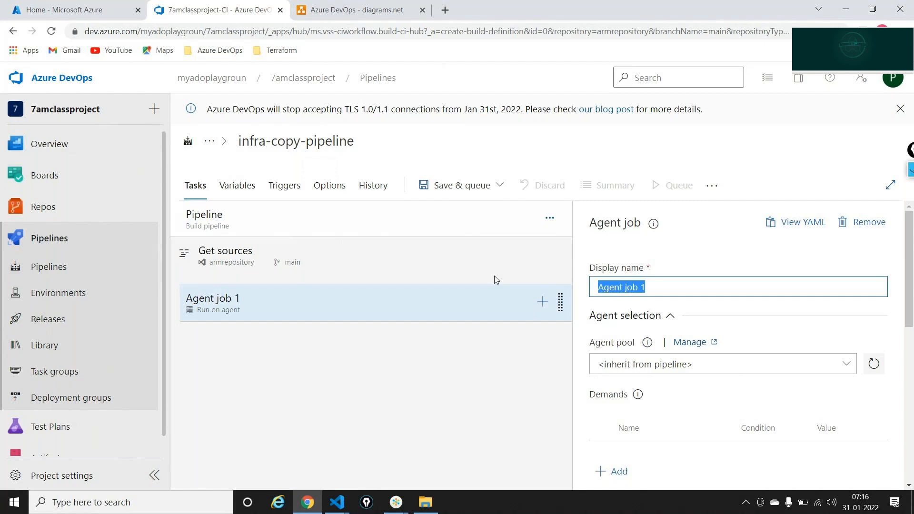
text(copy)
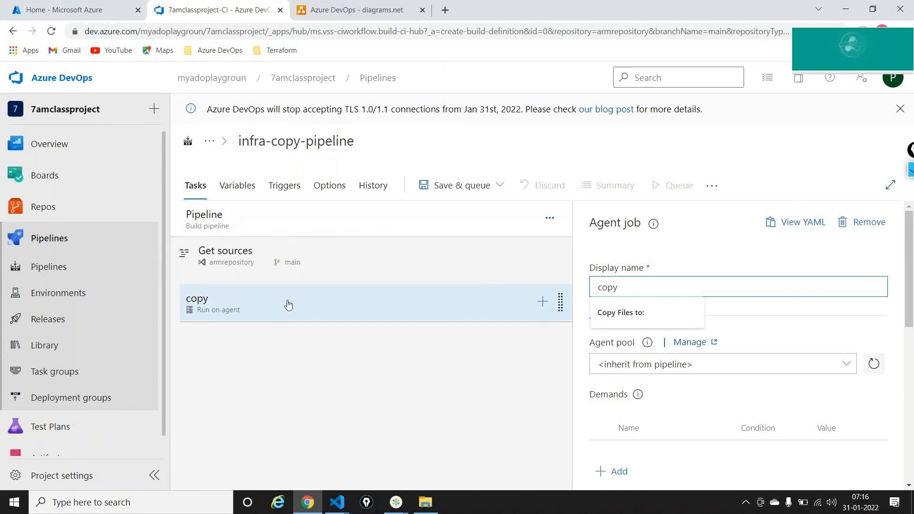
click(287, 372)
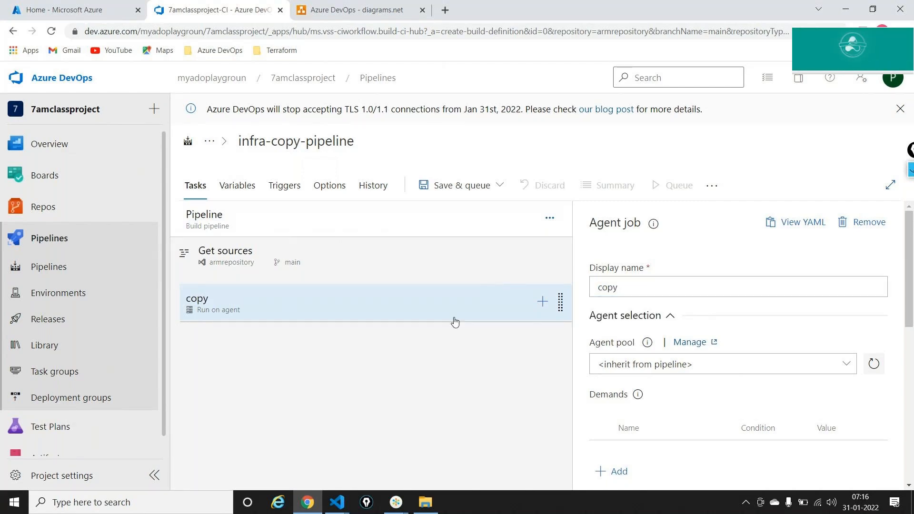
- Find the Copy files task by searching for copy and add it to the copy job
click(543, 302)
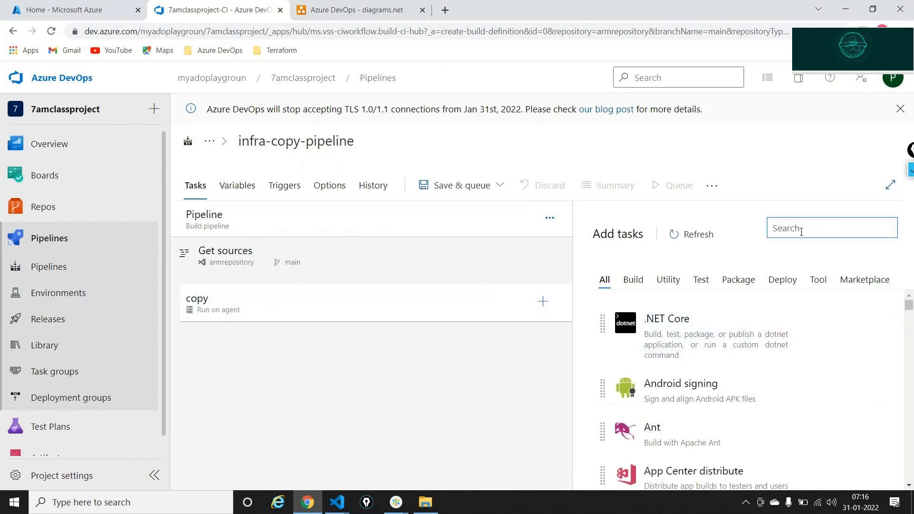
text(copy)
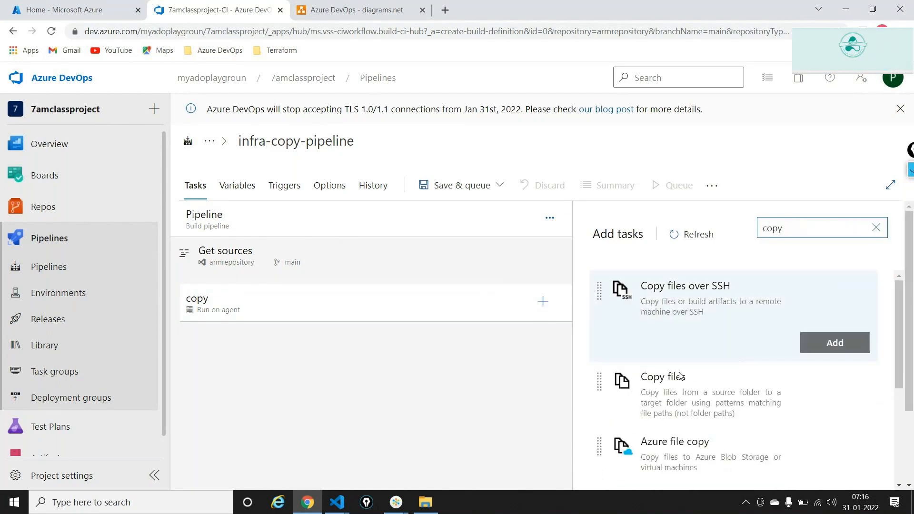
mouse_move(815, 391)
click(831, 407)
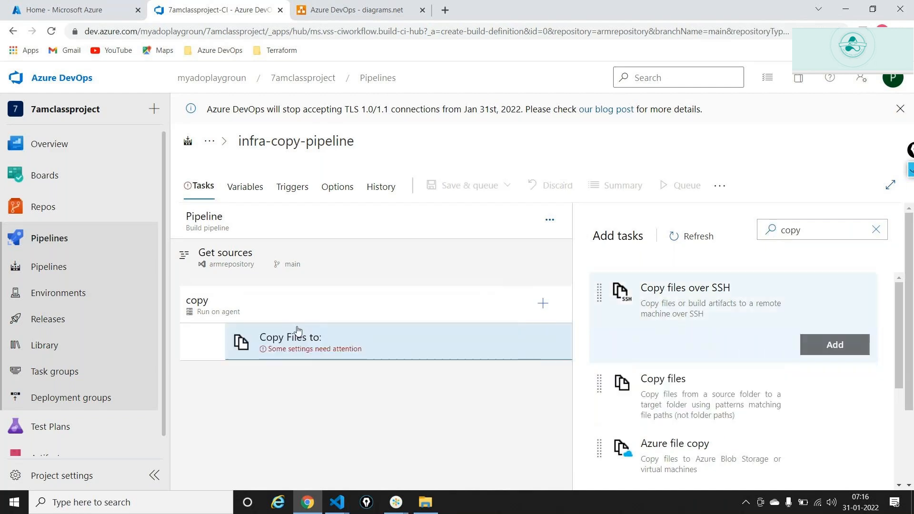
- Set the Copy files task's source folder to the infra folder of armrepository
click(269, 349)
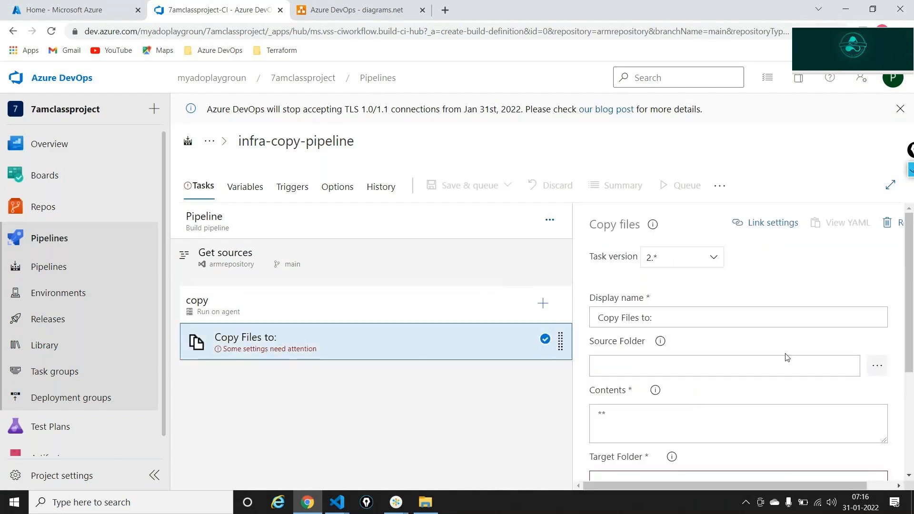
scroll(787, 358, down, 1)
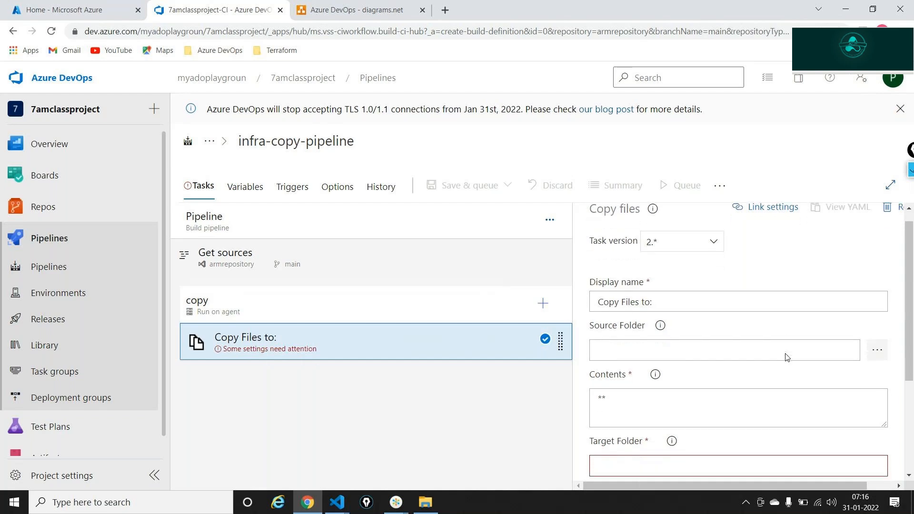
scroll(787, 357, down, 2)
click(672, 320)
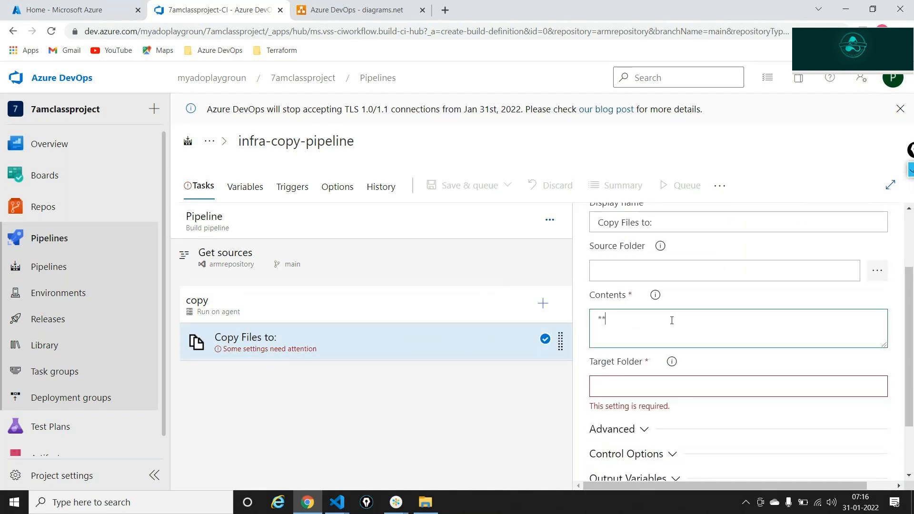
click(661, 385)
scroll(662, 373, up, 2)
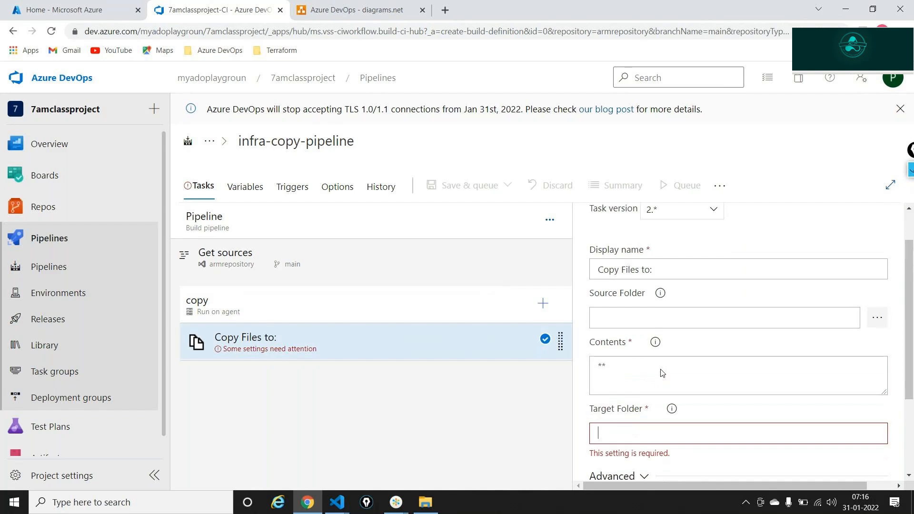
scroll(662, 373, up, 1)
click(877, 350)
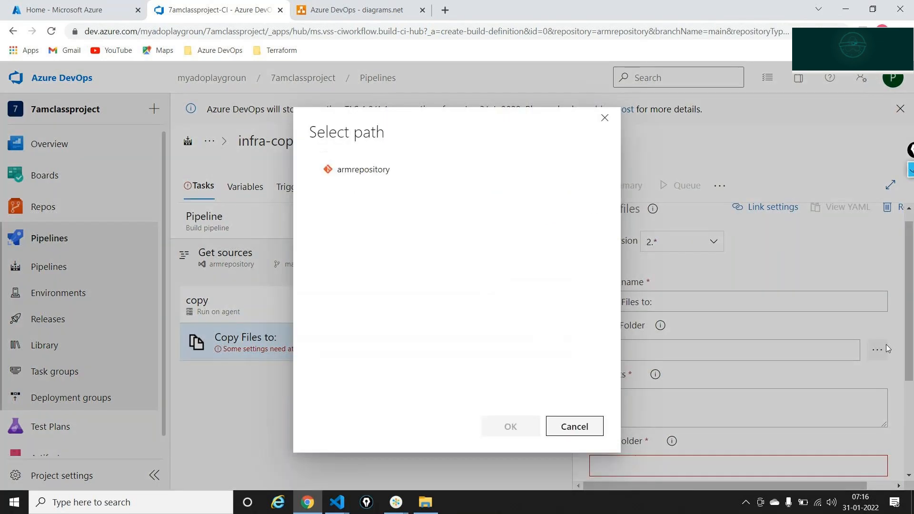
click(371, 171)
click(349, 188)
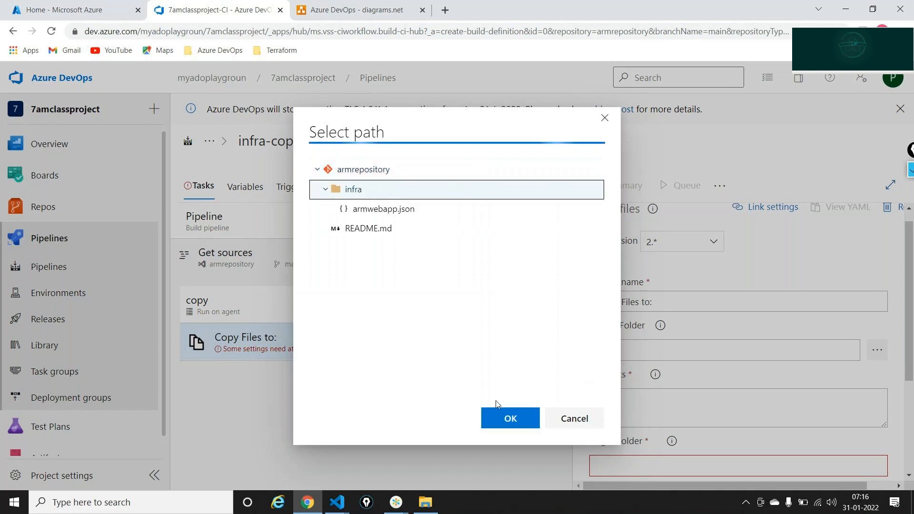
click(519, 421)
- Set the Copy files task's contents pattern to **.json
click(636, 406)
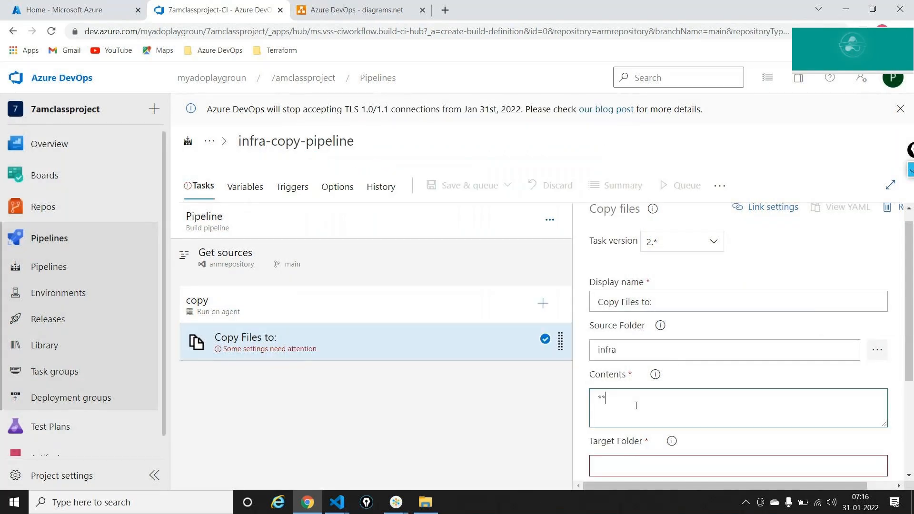
text(**.json)
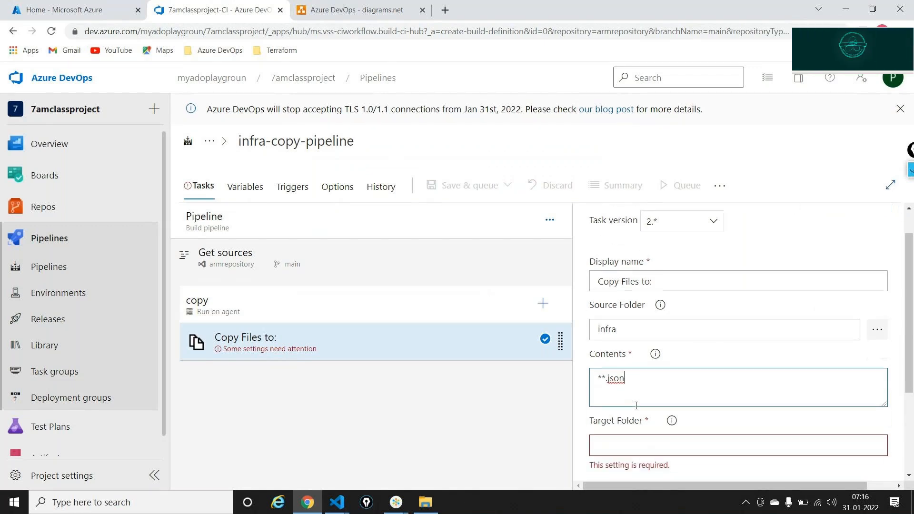
scroll(636, 406, down, 2)
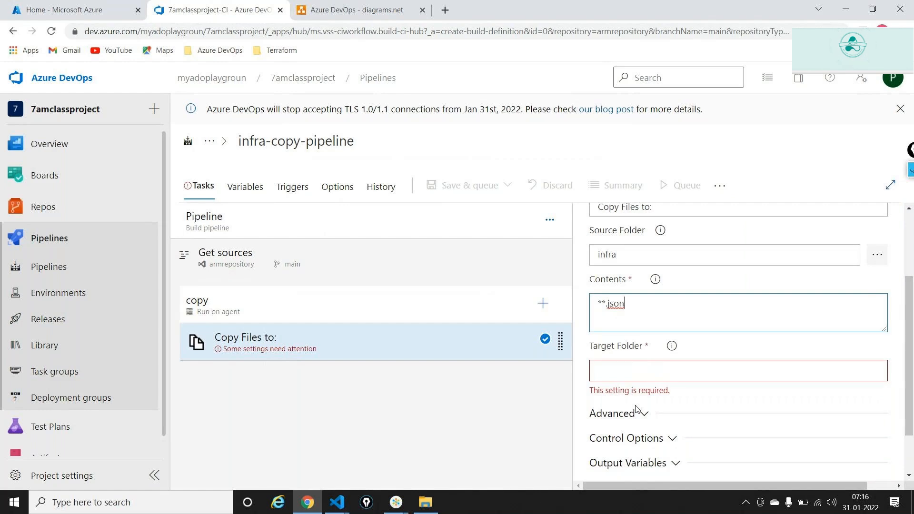
click(628, 369)
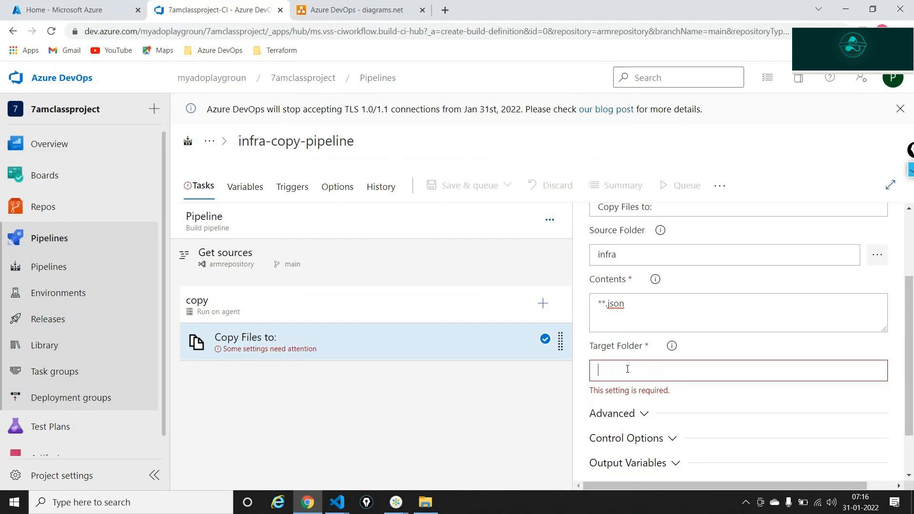
- Find the Publish build artifacts task by searching for publish and add it to the copy job
click(542, 303)
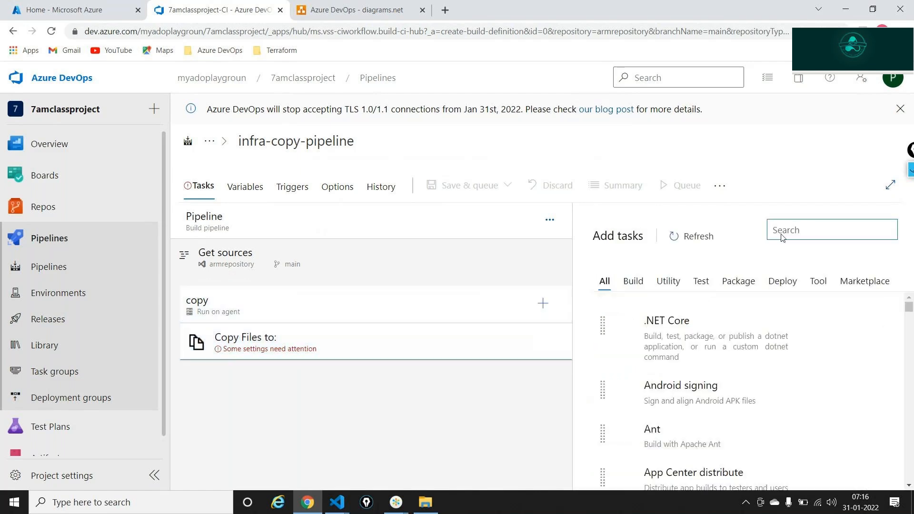
text(publish)
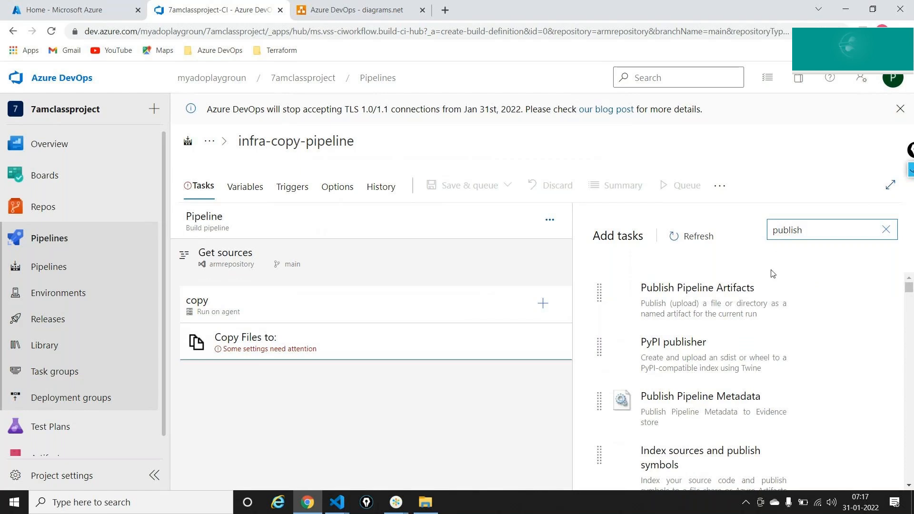
mouse_move(772, 274)
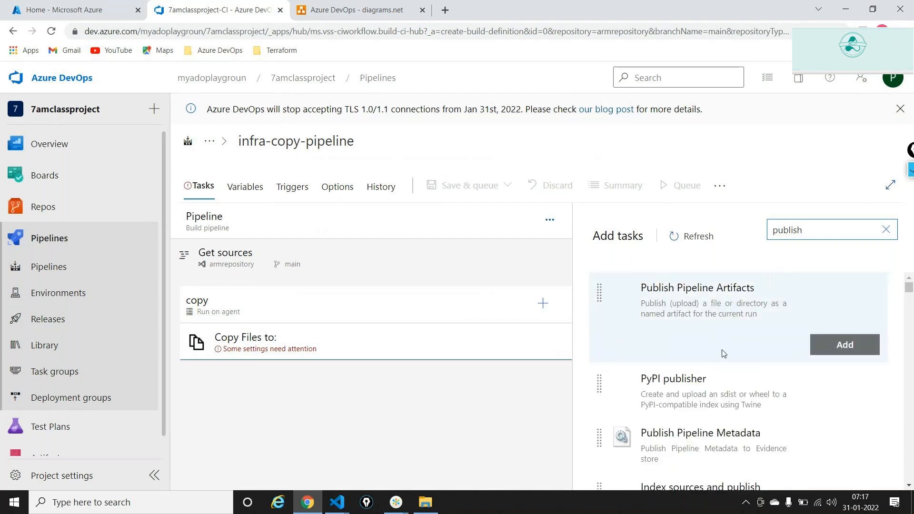
scroll(724, 353, down, 3)
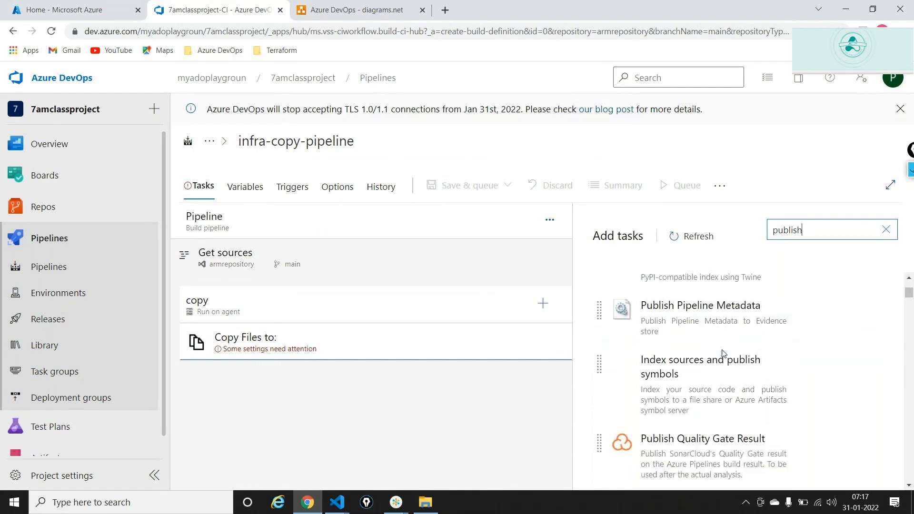
scroll(723, 352, down, 4)
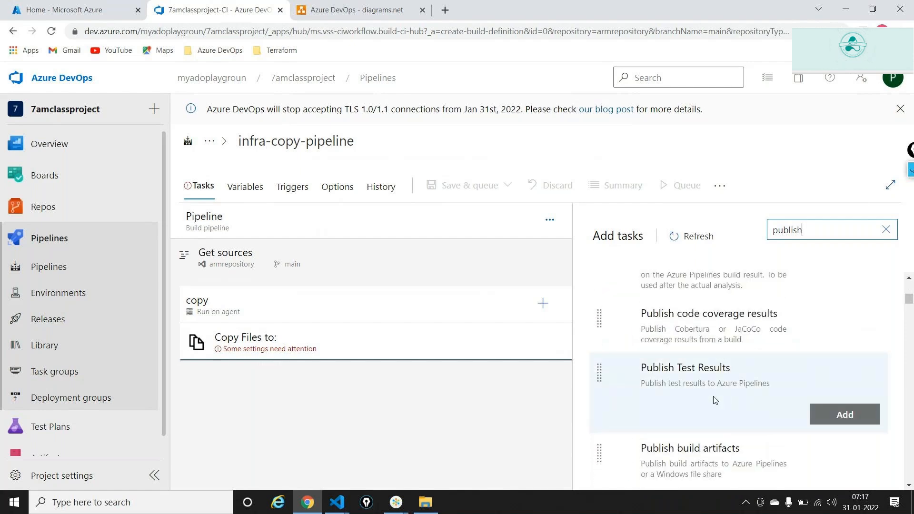
scroll(719, 398, down, 1)
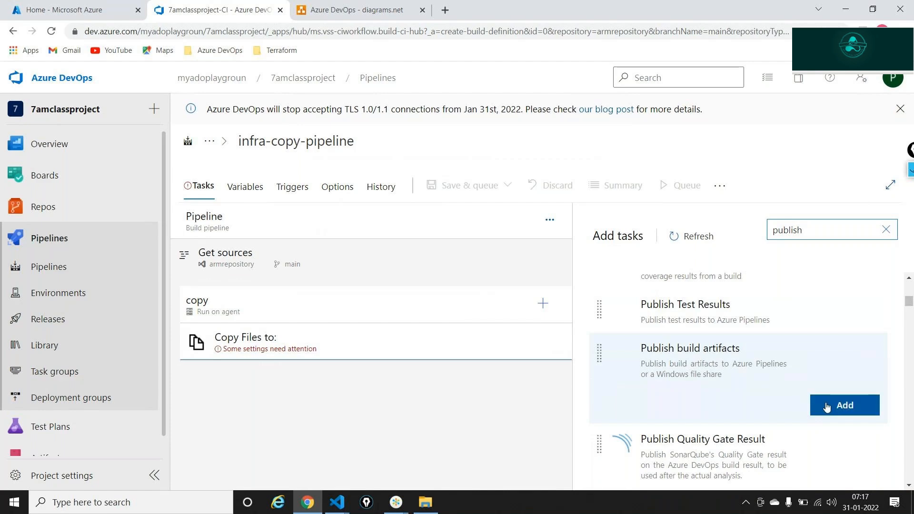
click(828, 407)
- Copy the publish task's path $(Build.ArtifactStagingDirectory) into the target folder of the Copy files task
click(327, 374)
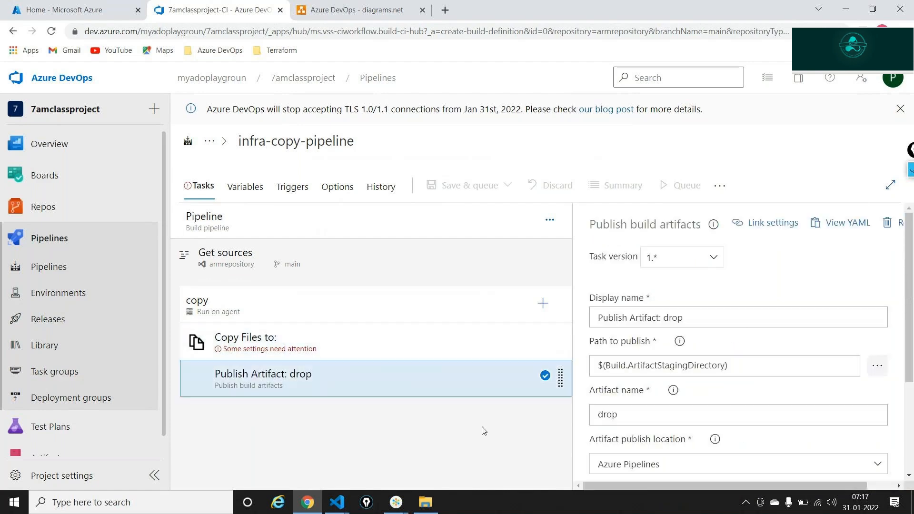
scroll(719, 343, down, 1)
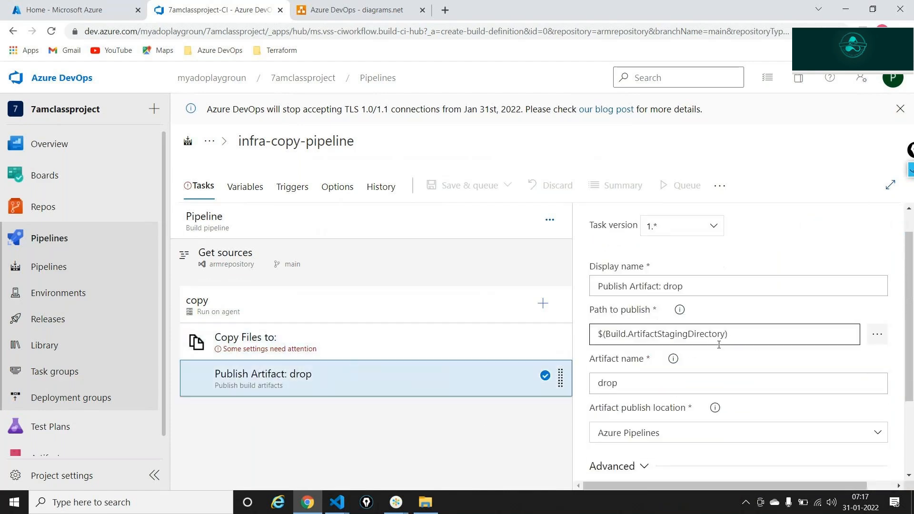
triple_click(738, 334)
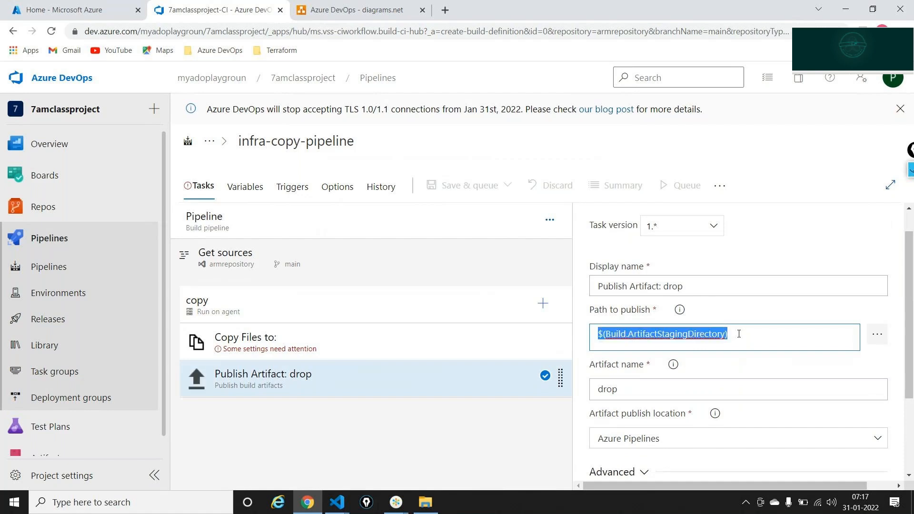
click(266, 339)
scroll(618, 408, down, 1)
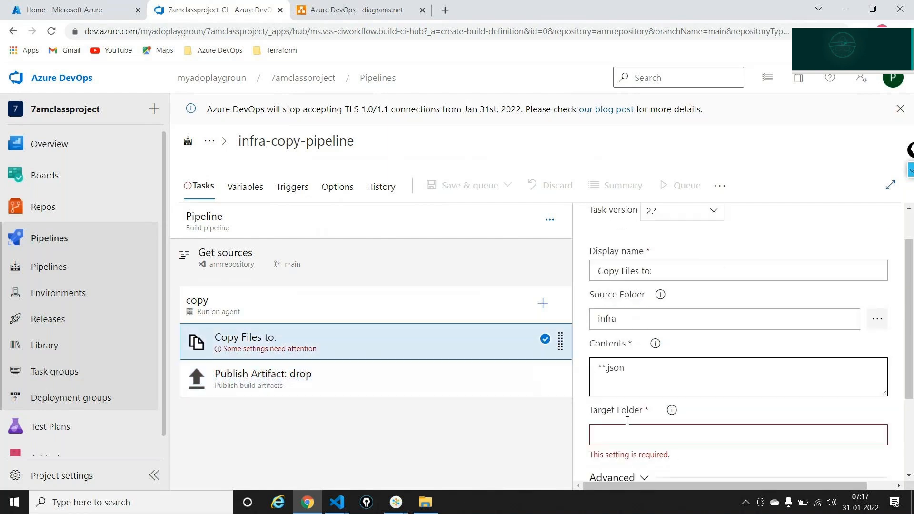
scroll(637, 374, down, 1)
click(637, 373)
key(ctrl+v)
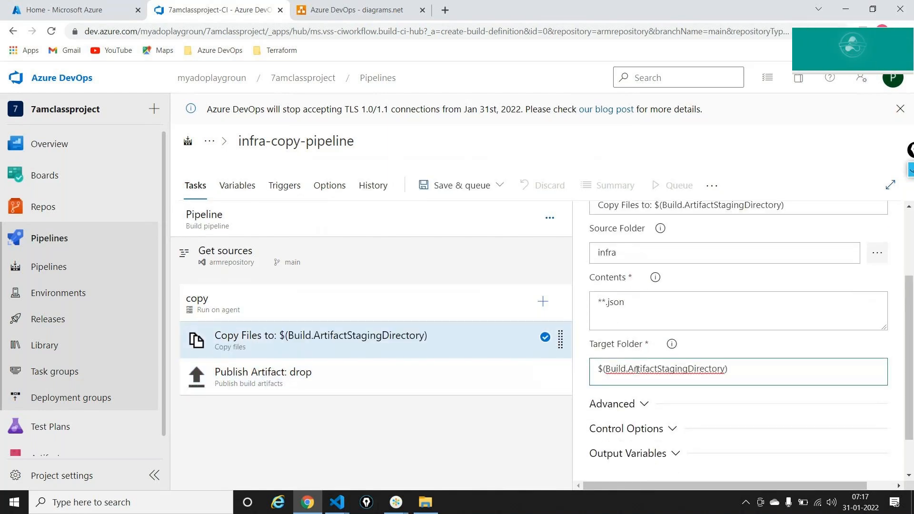
click(589, 370)
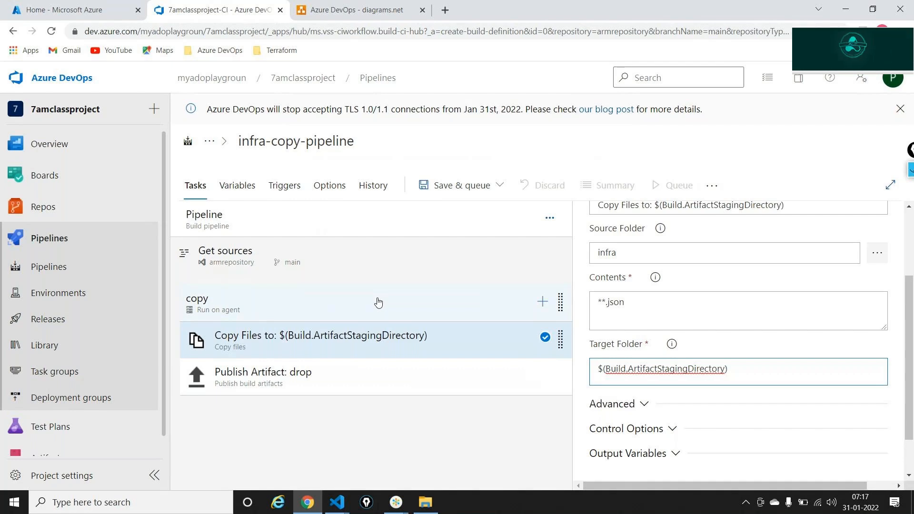
- Save and run the pipeline with the save comment "Added copy tasks"
click(436, 193)
click(410, 210)
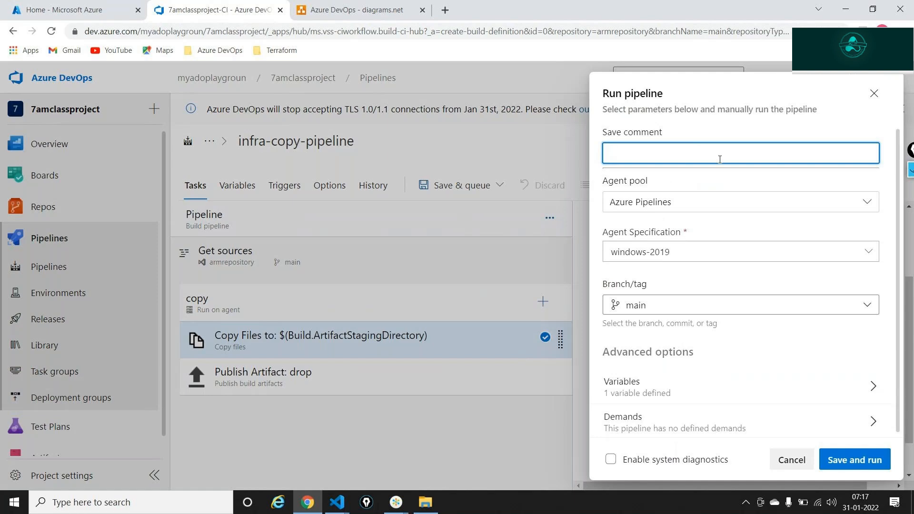
text(Added cop)
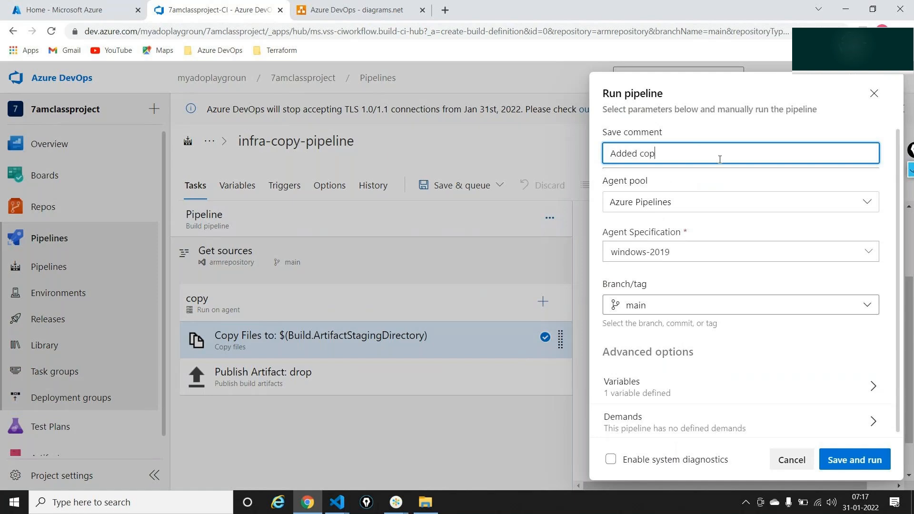
text(y tasks)
key(Return)
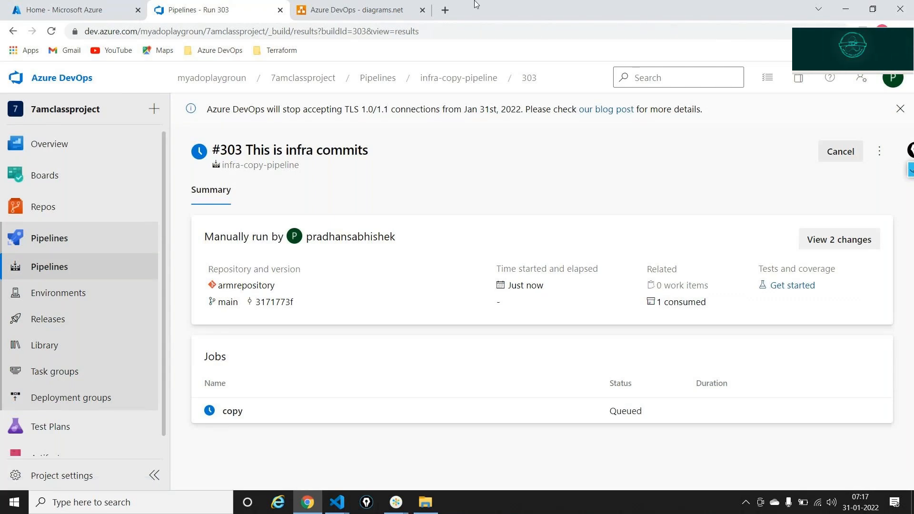
- Switch to the diagrams.net drawing and ink the flow from the JSON file through the repository and COPY pipeline to a circled JSON Templates label
click(358, 10)
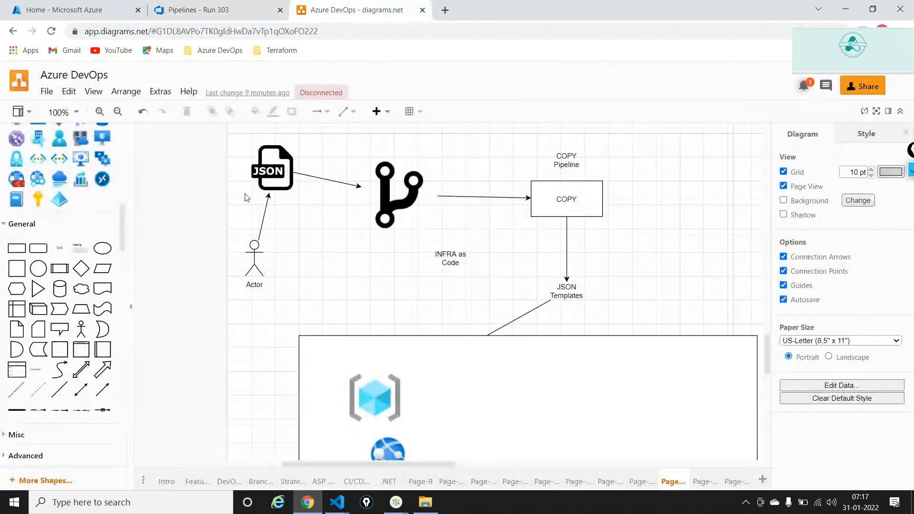
click(269, 171)
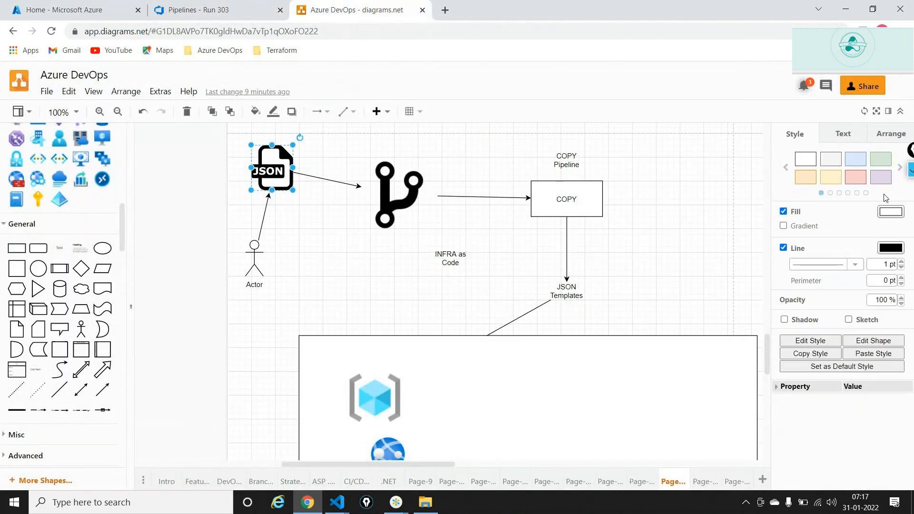
click(913, 199)
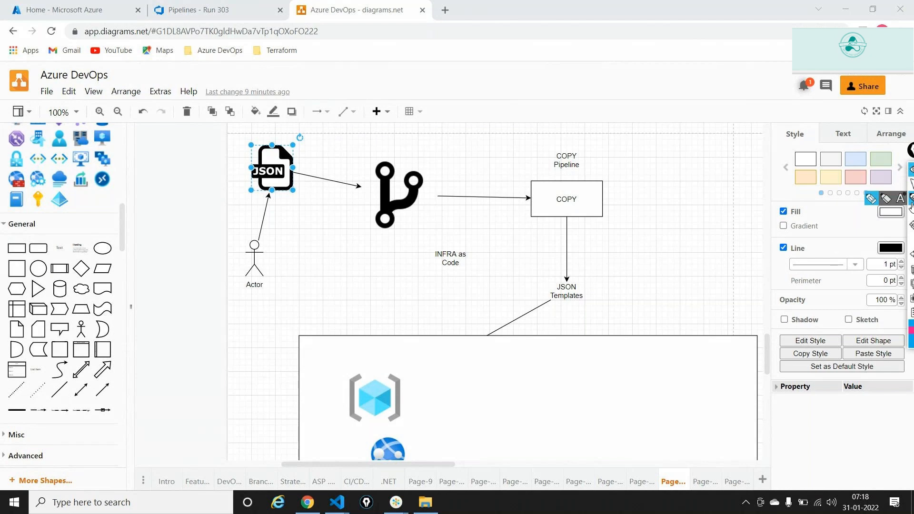
drag(294, 189, 357, 196)
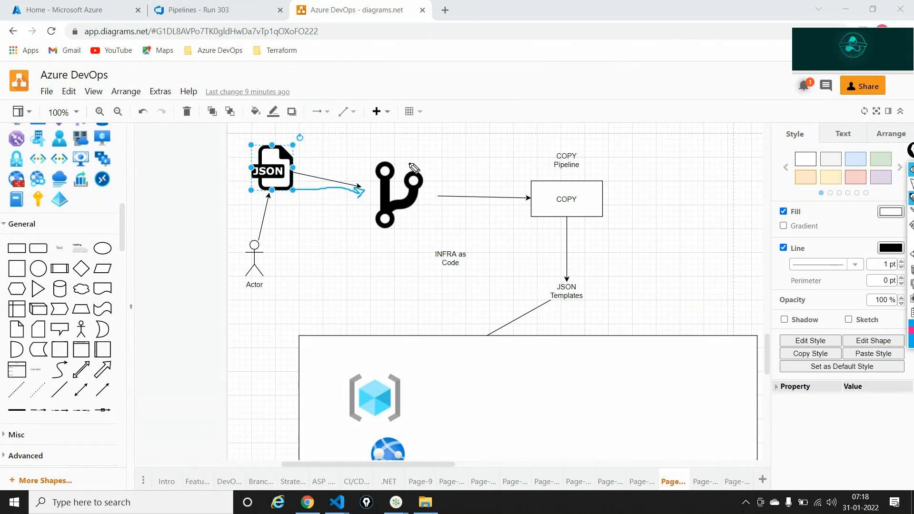
mouse_move(410, 165)
mouse_down()
mouse_move(485, 159)
mouse_move(508, 175)
mouse_move(493, 173)
mouse_up()
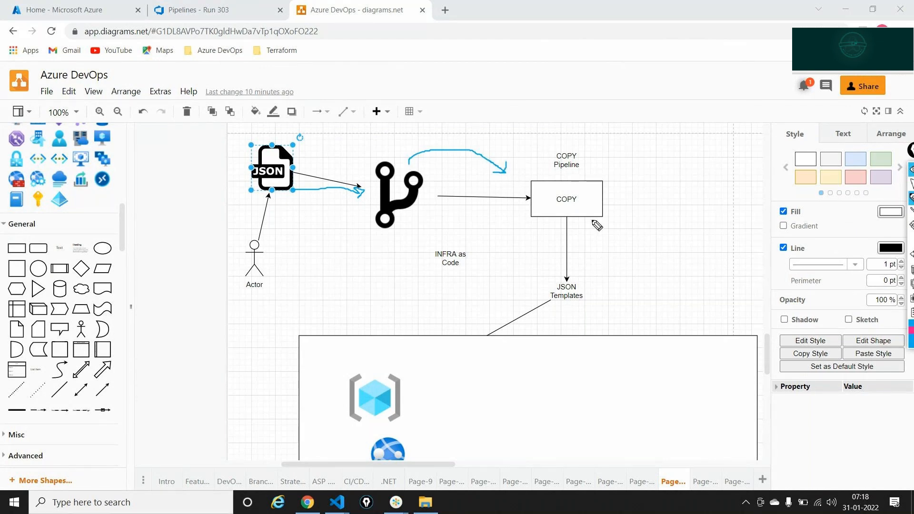
mouse_move(592, 220)
mouse_down()
mouse_move(595, 271)
mouse_move(603, 265)
mouse_move(588, 315)
mouse_move(580, 272)
mouse_up()
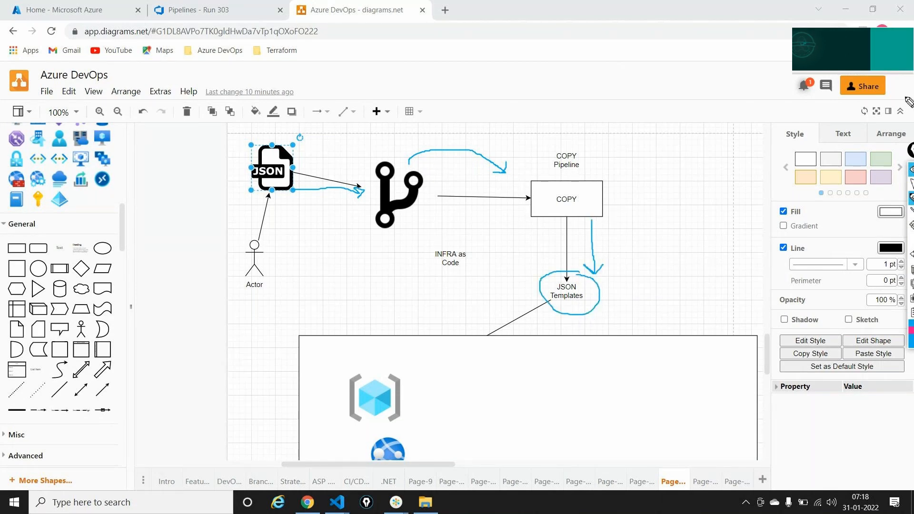
- Erase all pen annotations from the diagram and collapse the pen toolbar
drag(911, 149, 783, 95)
click(782, 213)
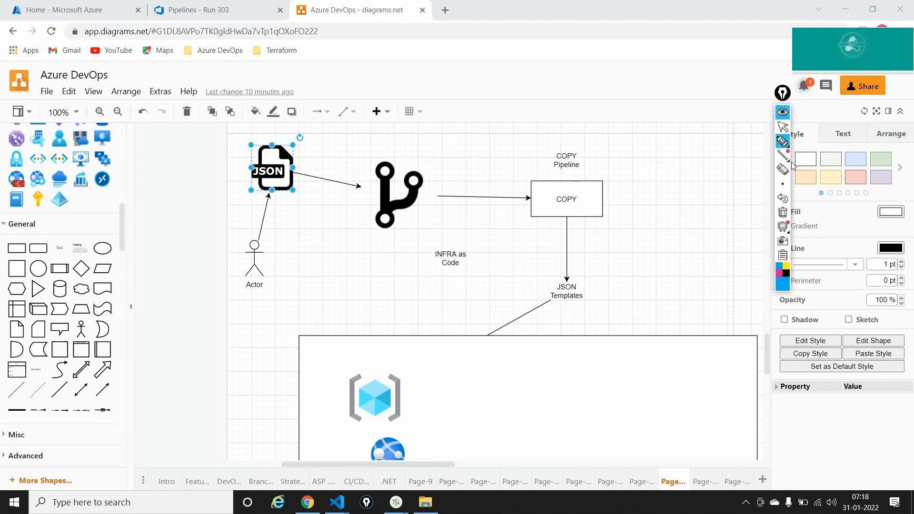
click(782, 95)
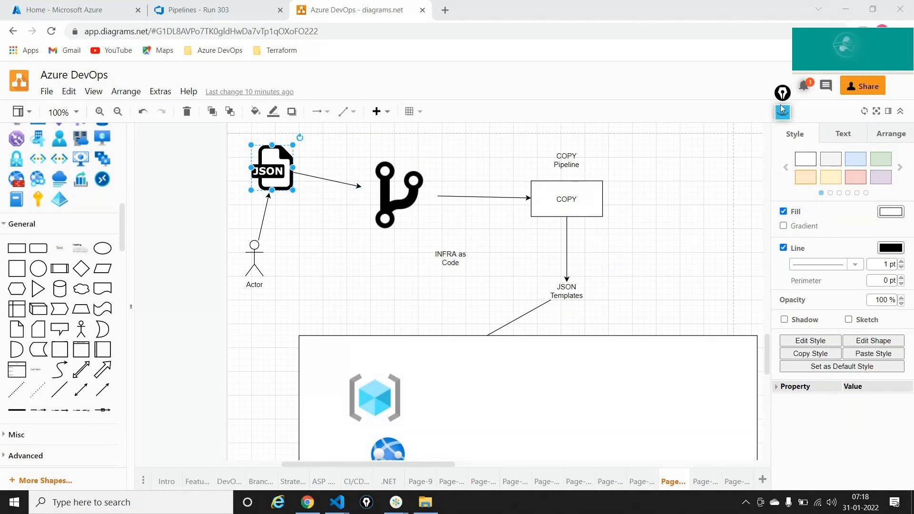
- Switch back to pipeline run 303, inspect the contents of its published drop artifact and return to the run summary
click(220, 10)
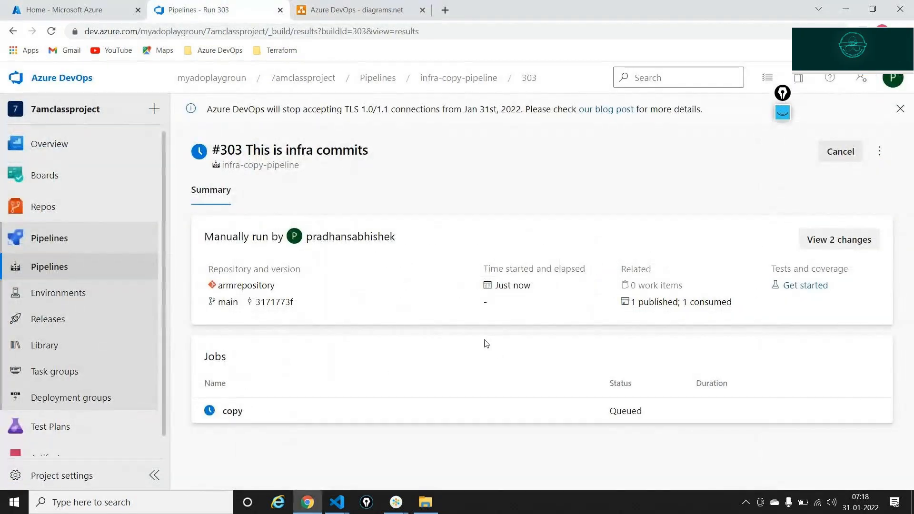
click(643, 303)
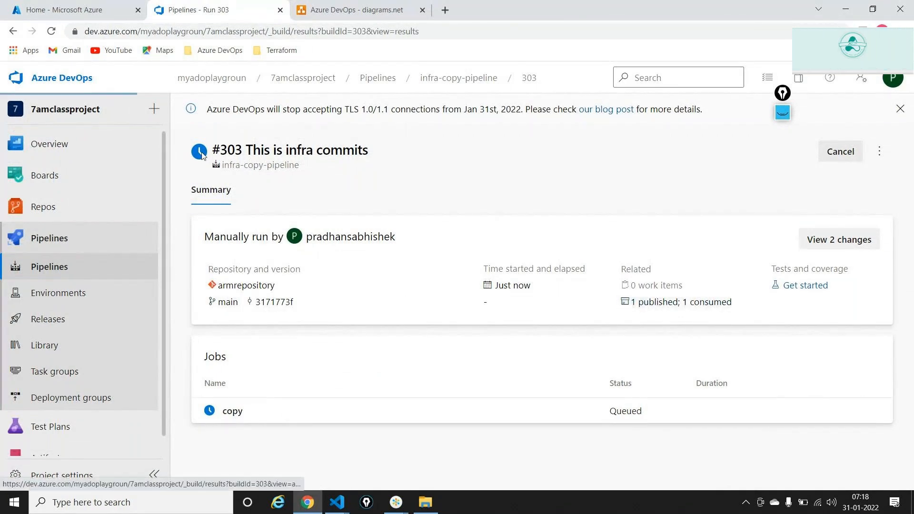
click(209, 247)
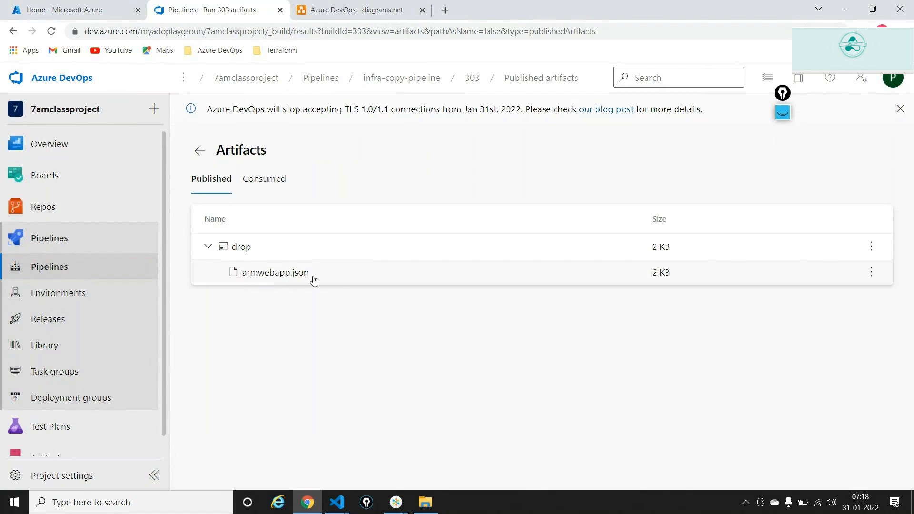
click(200, 151)
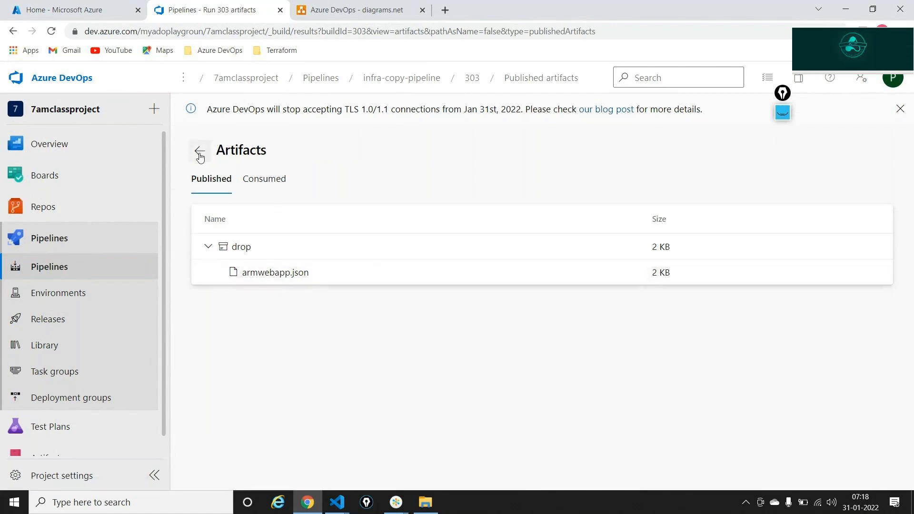
click(199, 151)
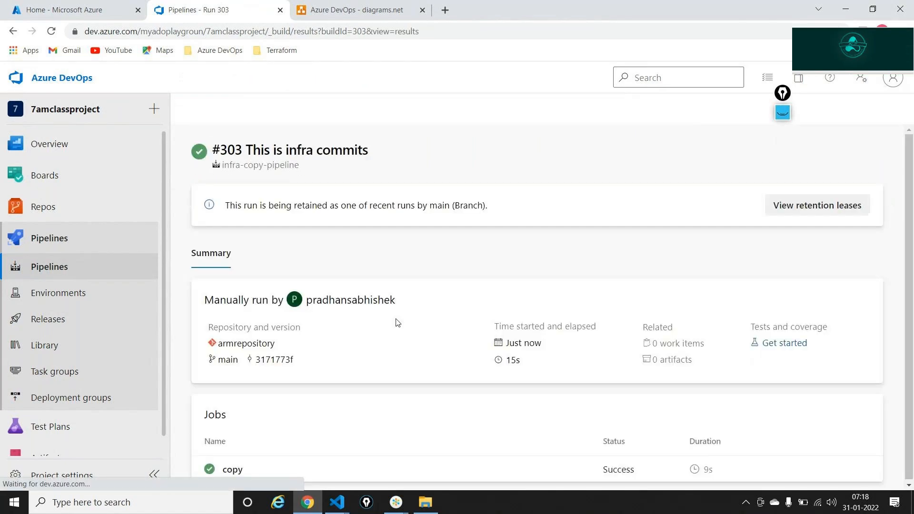
- Examine the Copy Files task's log in run 303's copy job for the number of files found
click(241, 479)
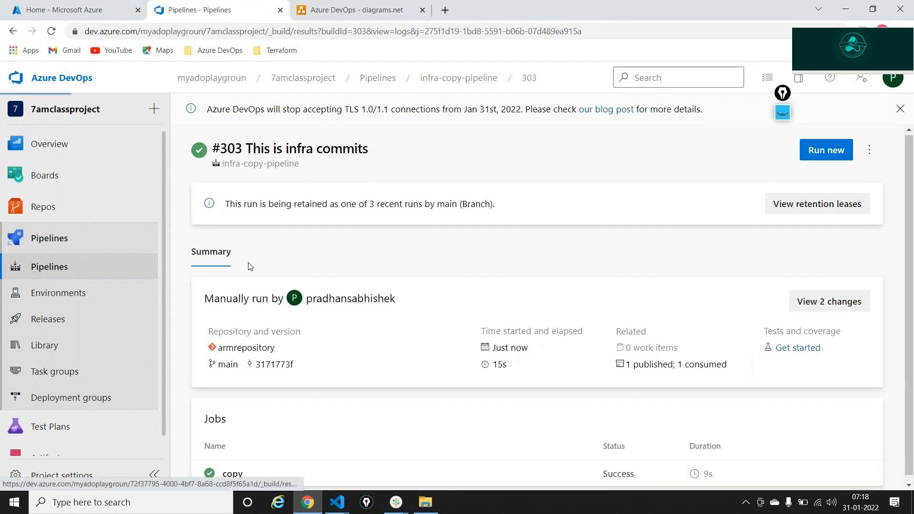
click(254, 312)
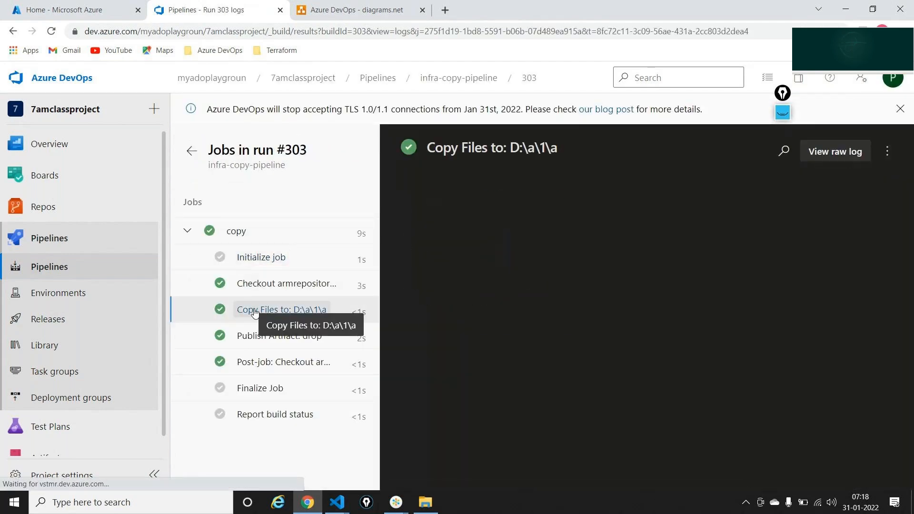
drag(425, 299, 467, 298)
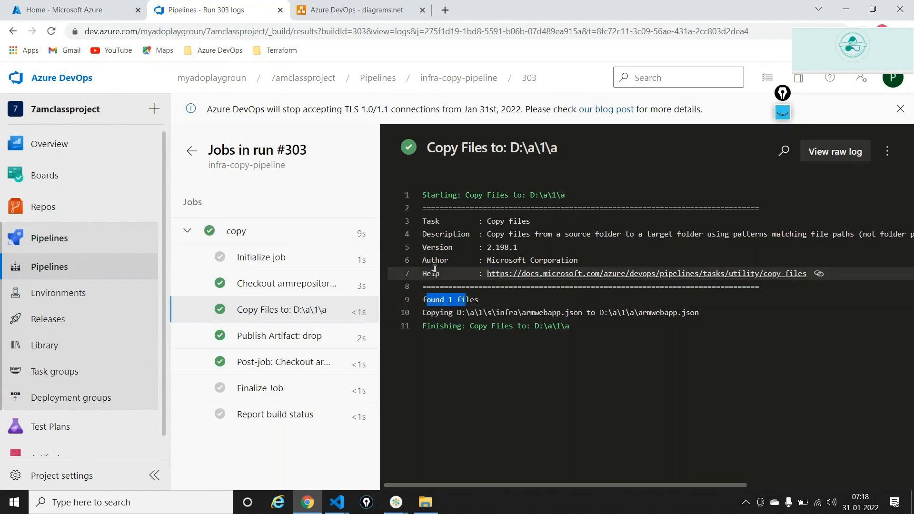
- Open the .netcore-release pipeline for editing and display the development stage's Azure App Service Deploy task settings
click(92, 313)
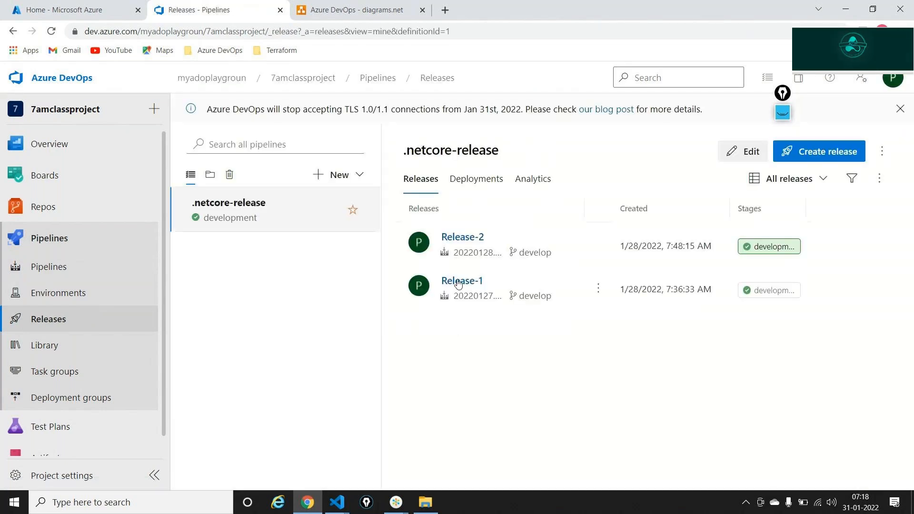
triple_click(434, 152)
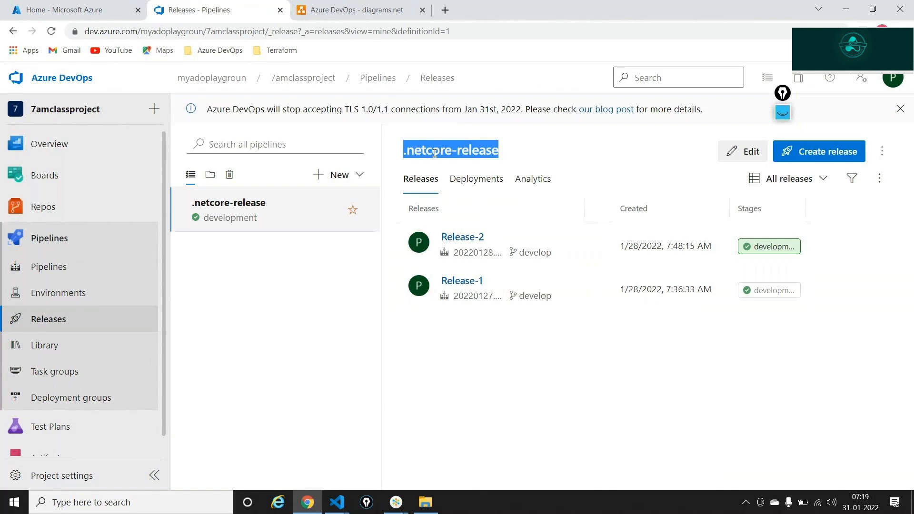
click(751, 159)
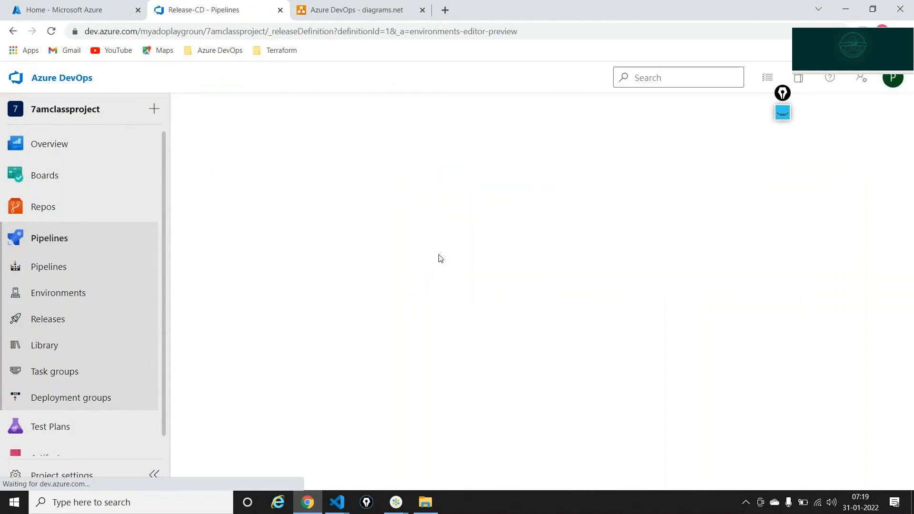
click(444, 318)
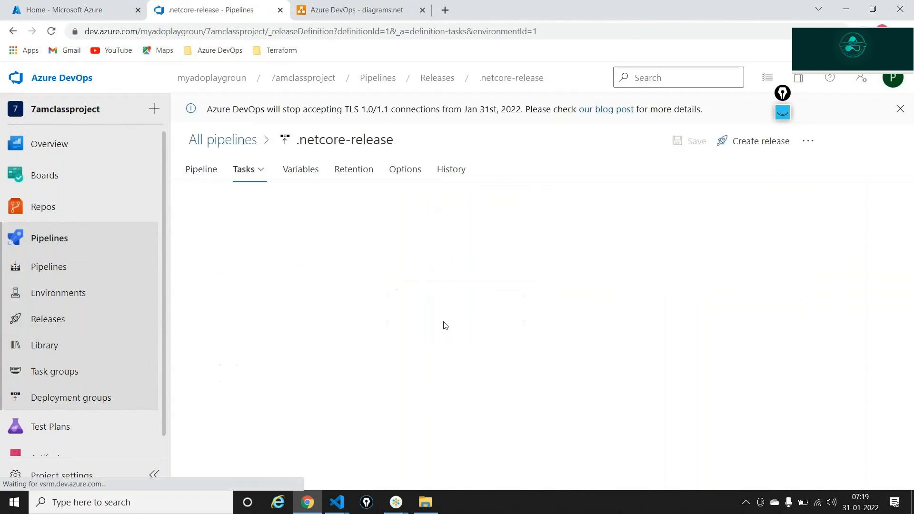
click(392, 291)
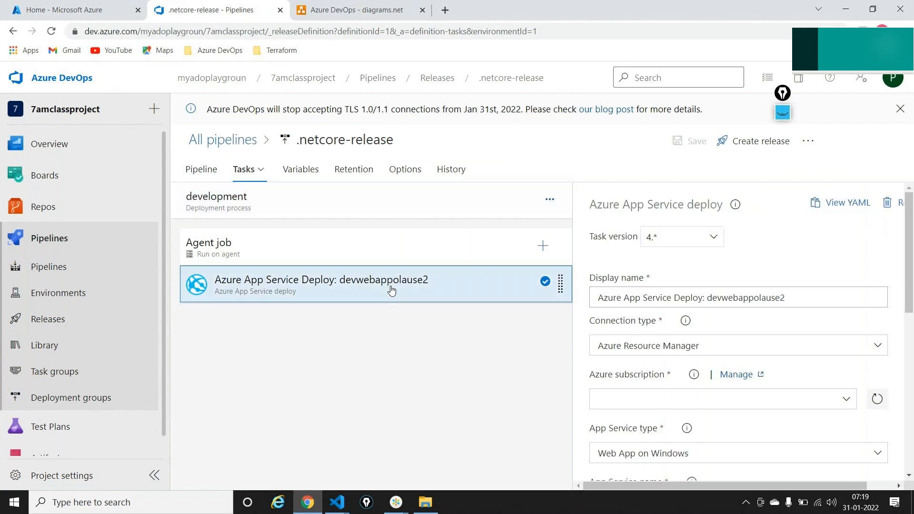
key(alt+Tab)
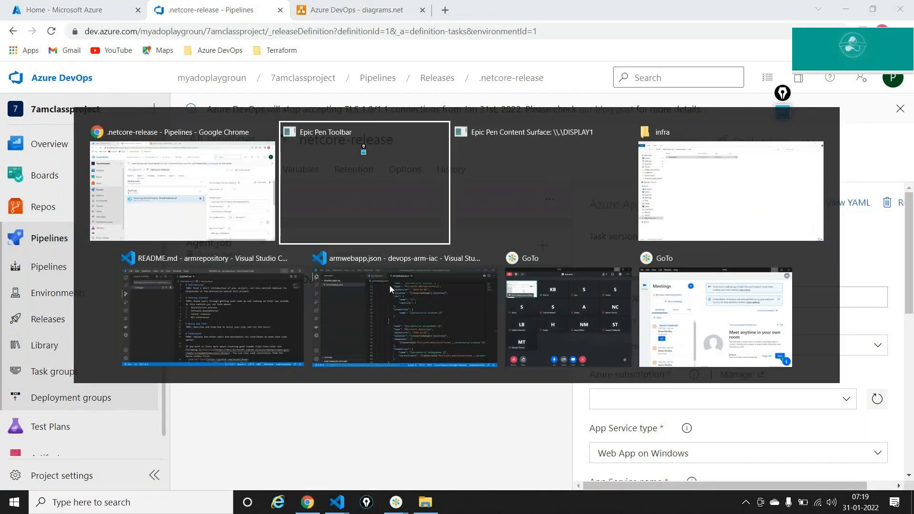
key(Tab)
key(Tab)
key(Tab)
key(Tab)
key(Tab)
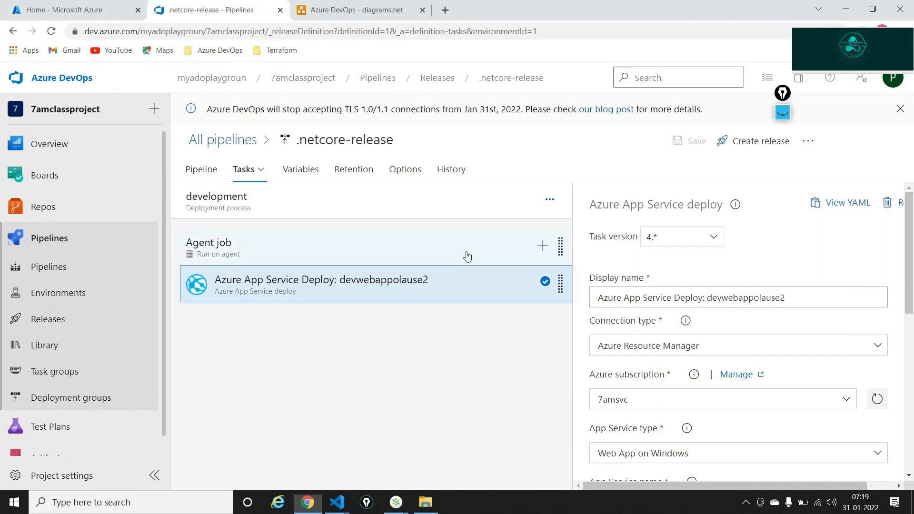
- Clear the App Service name in the Azure App Service deploy task
scroll(701, 379, down, 3)
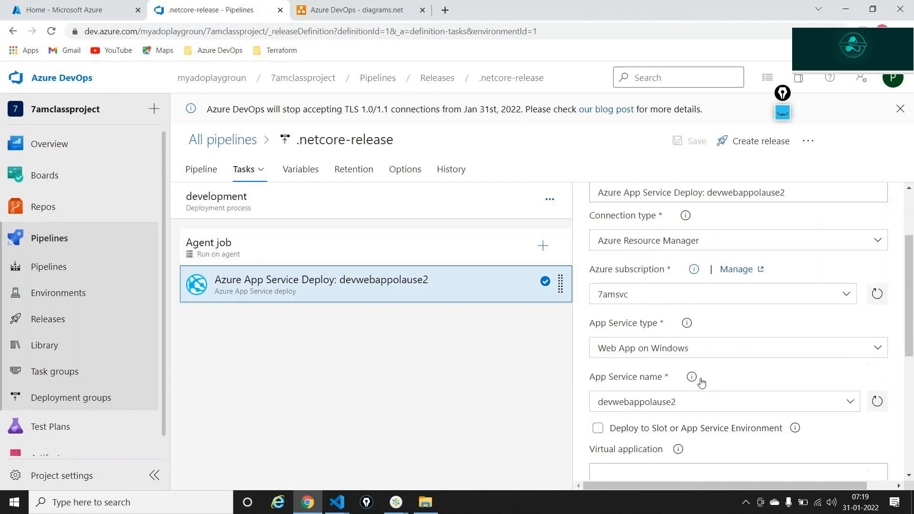
scroll(701, 379, down, 1)
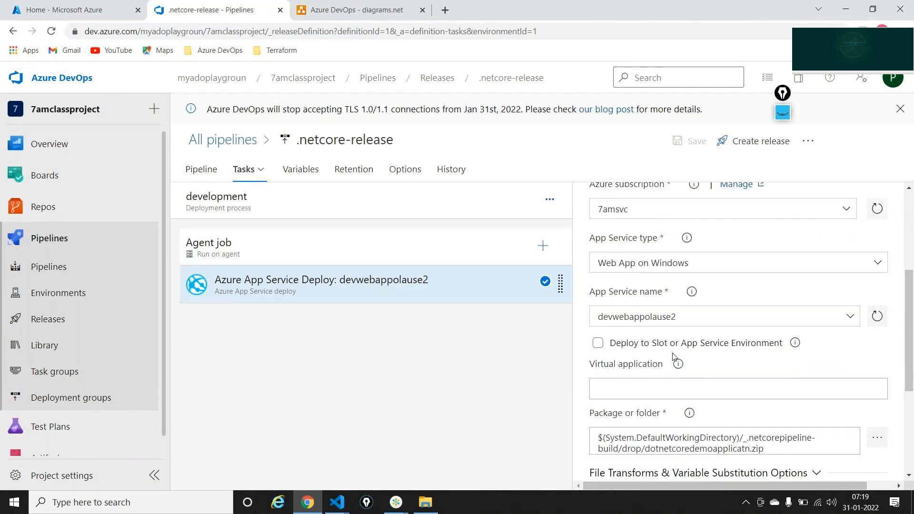
click(851, 317)
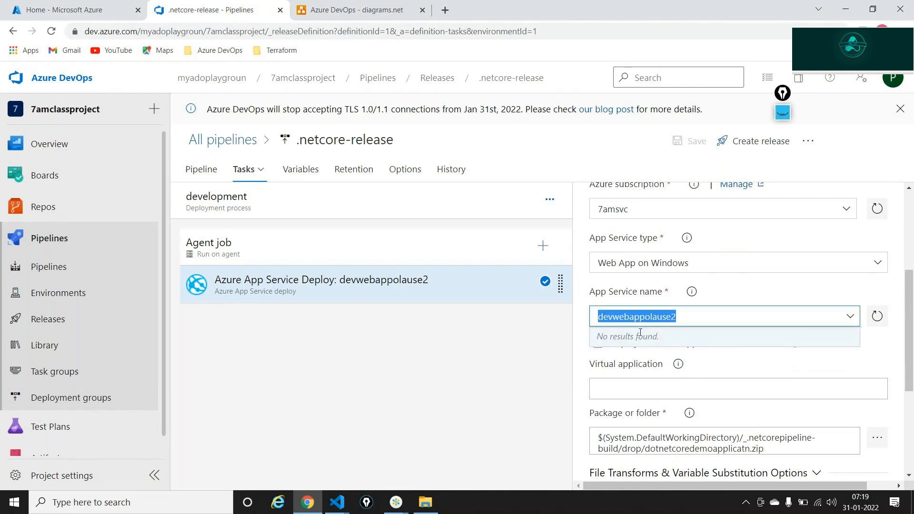
click(681, 342)
double_click(687, 320)
key(BackSpace)
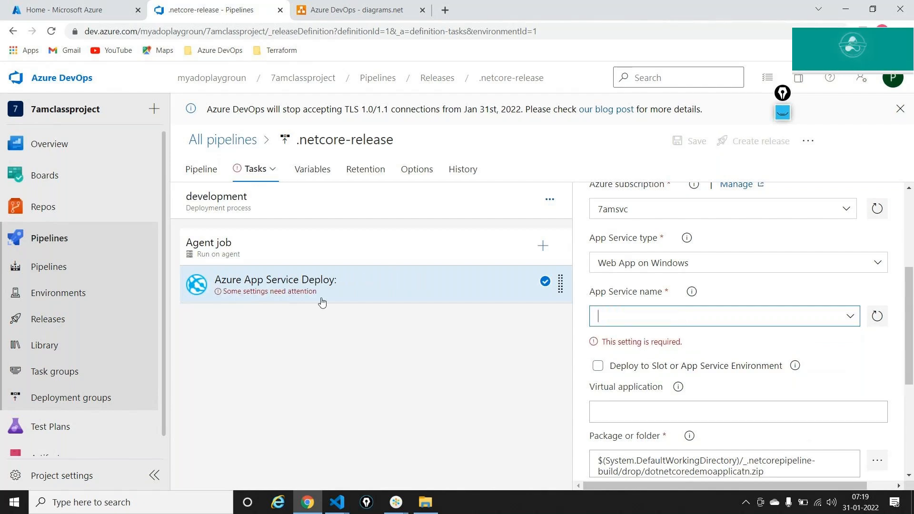
- Find the ARM template deployment task by searching for arm, add it to the agent job and place it before Azure App Service Deploy
click(543, 246)
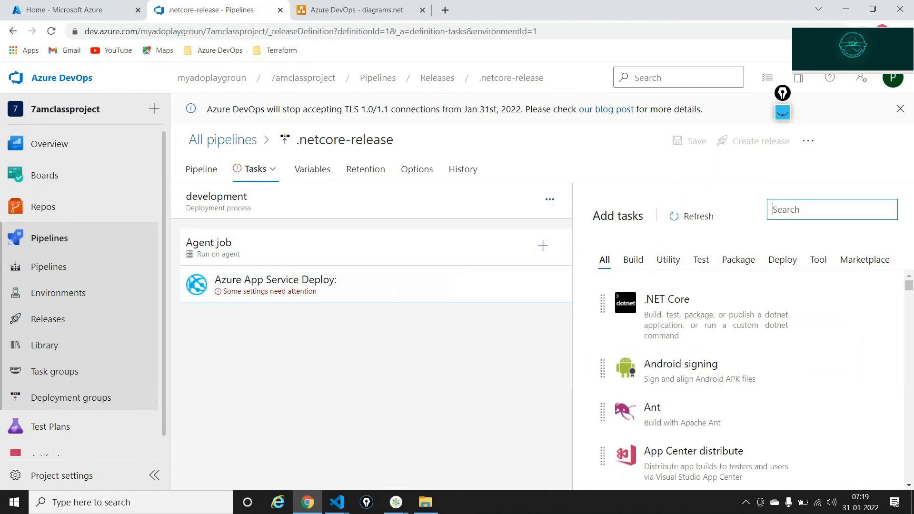
text(arm)
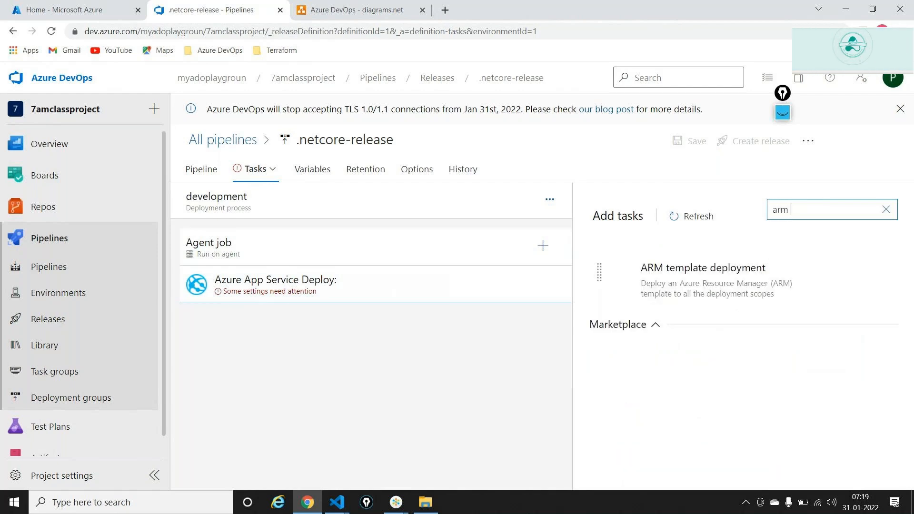
mouse_move(781, 286)
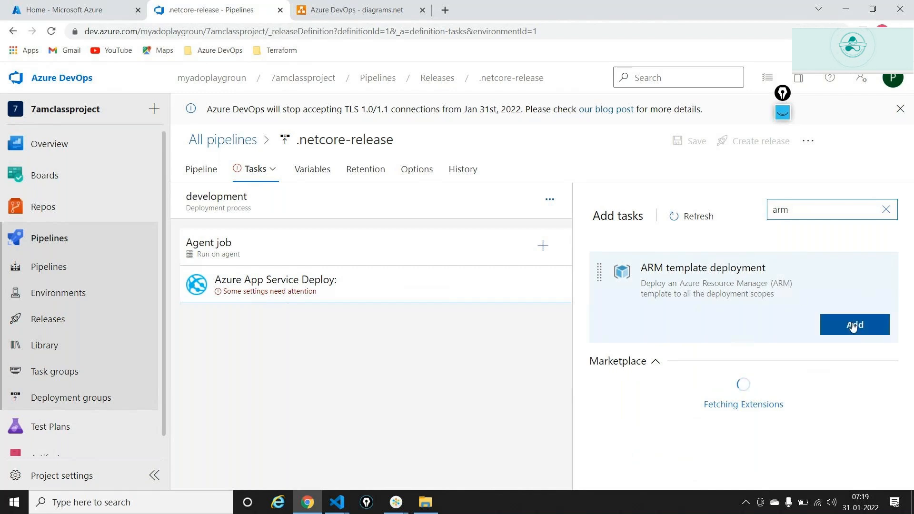
click(854, 326)
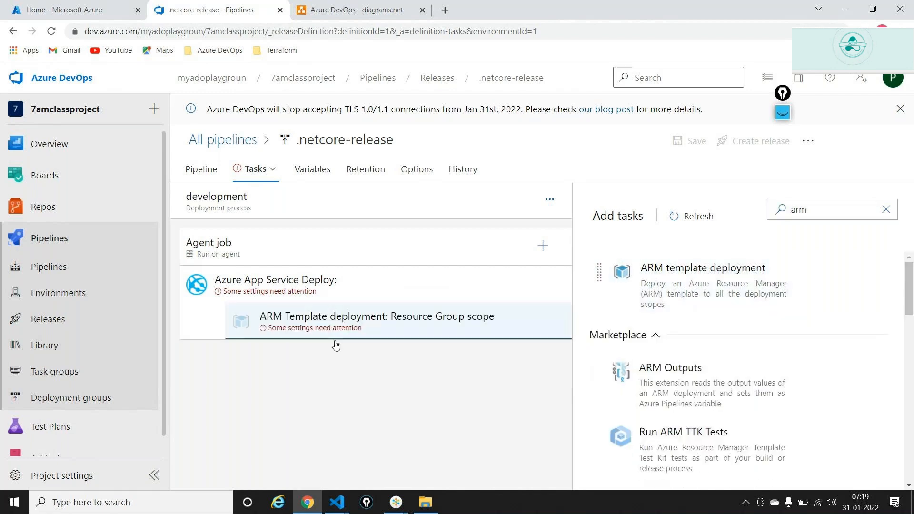
drag(321, 332, 325, 281)
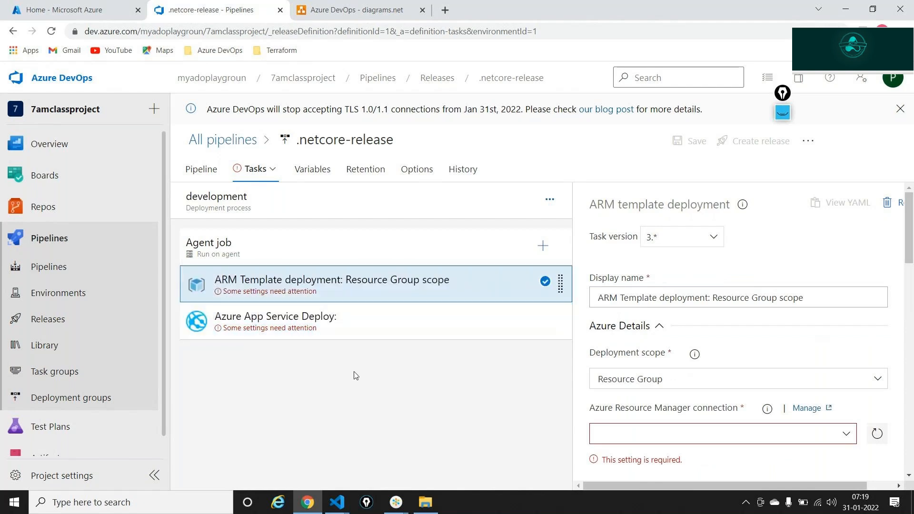
- Rename the ARM template deployment task in the development stage to "Create Infra"
click(339, 337)
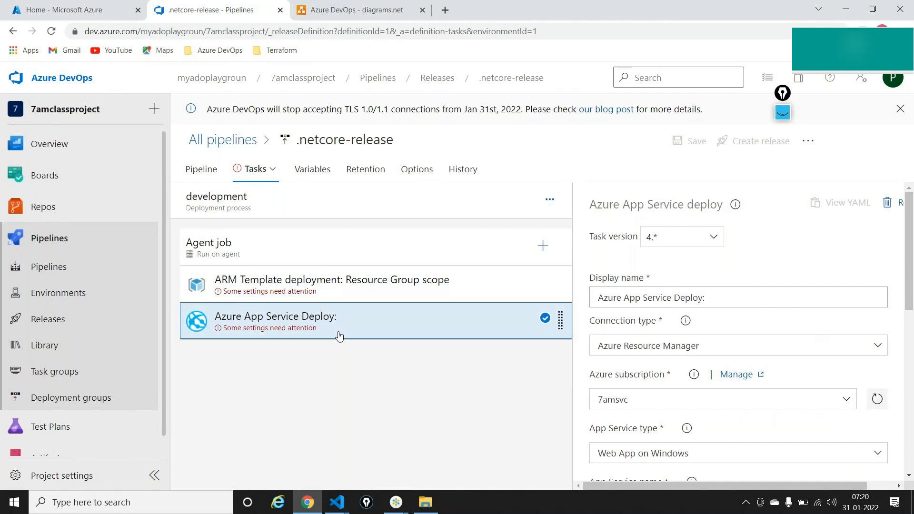
click(342, 294)
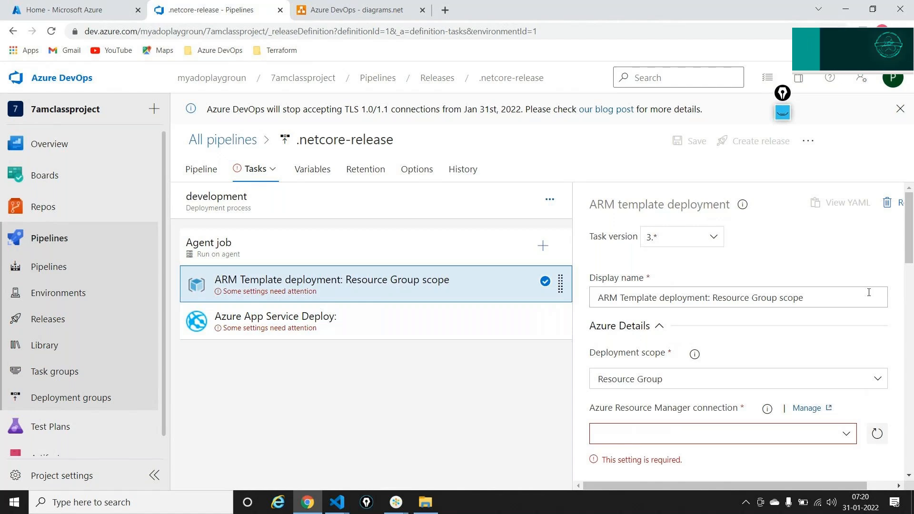
triple_click(844, 299)
text(C)
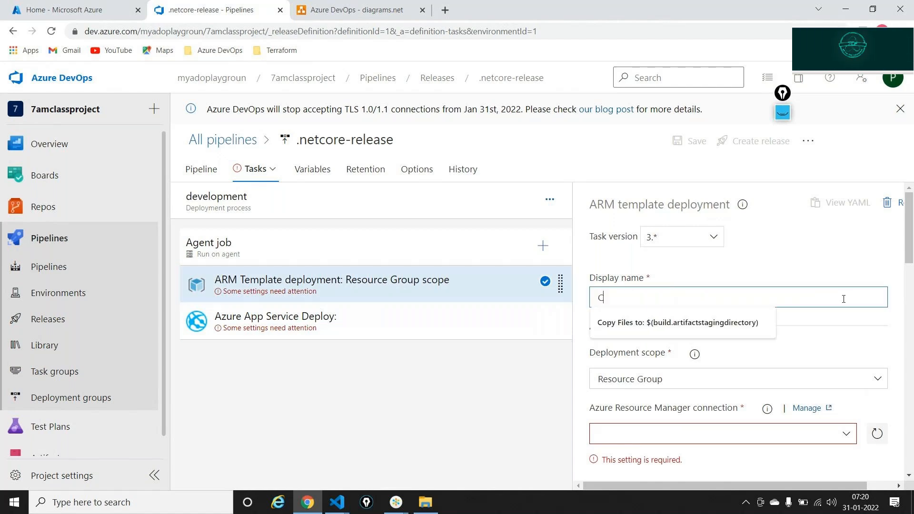
text(reate Infra)
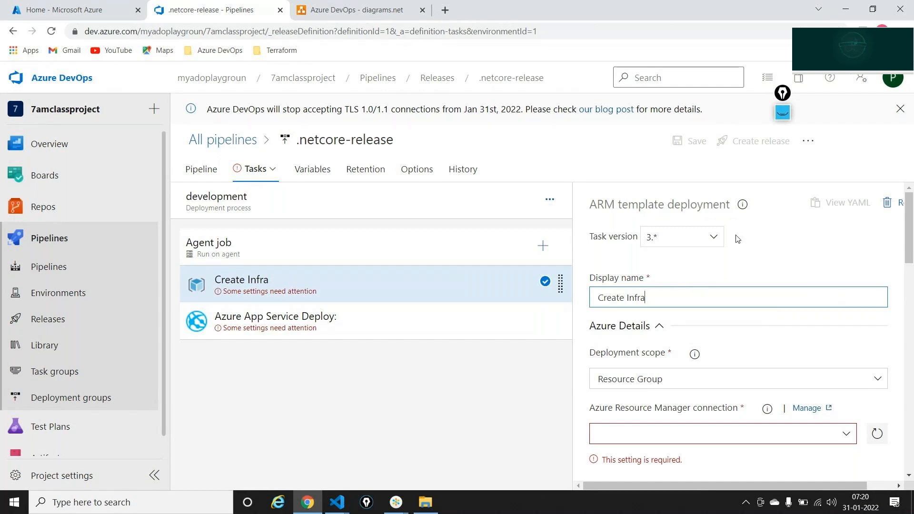
- Open the _.netcorepipeline-build artifact's details, annotate its build link with an arrow and handwritten "upstream source", and clear the annotation
click(210, 171)
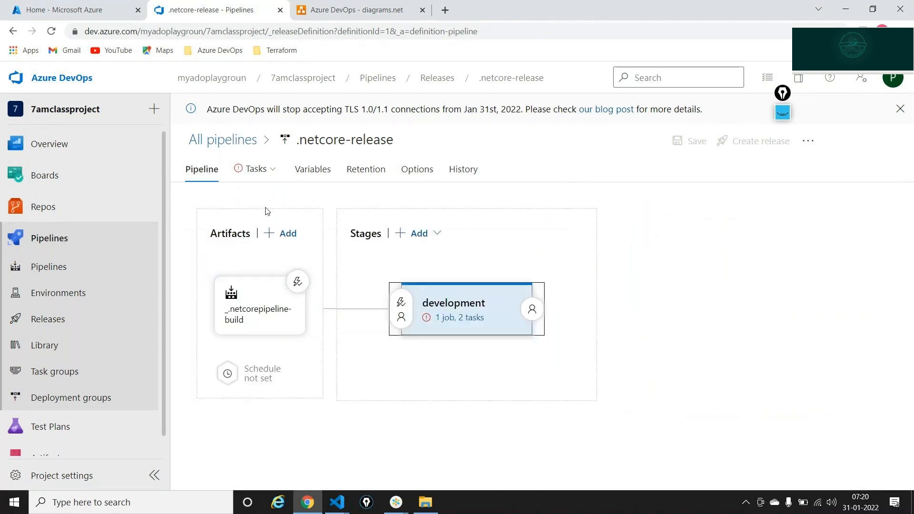
click(259, 312)
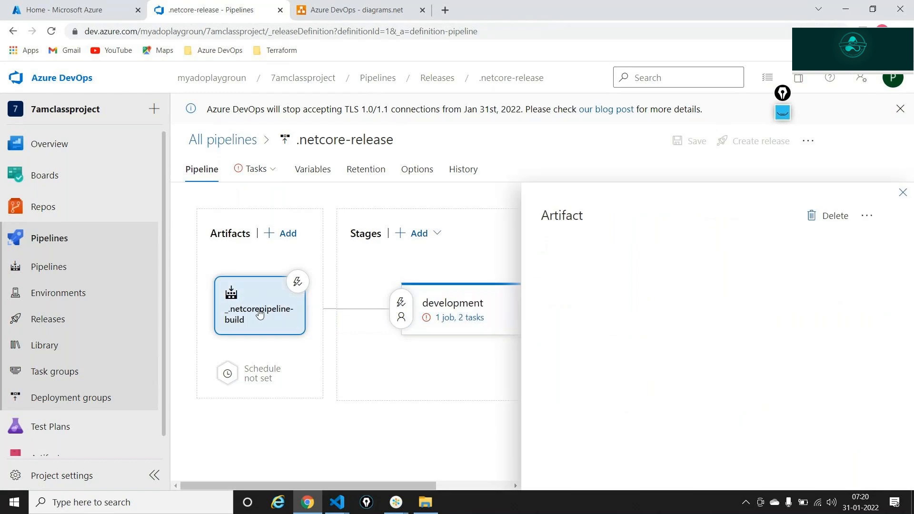
click(783, 113)
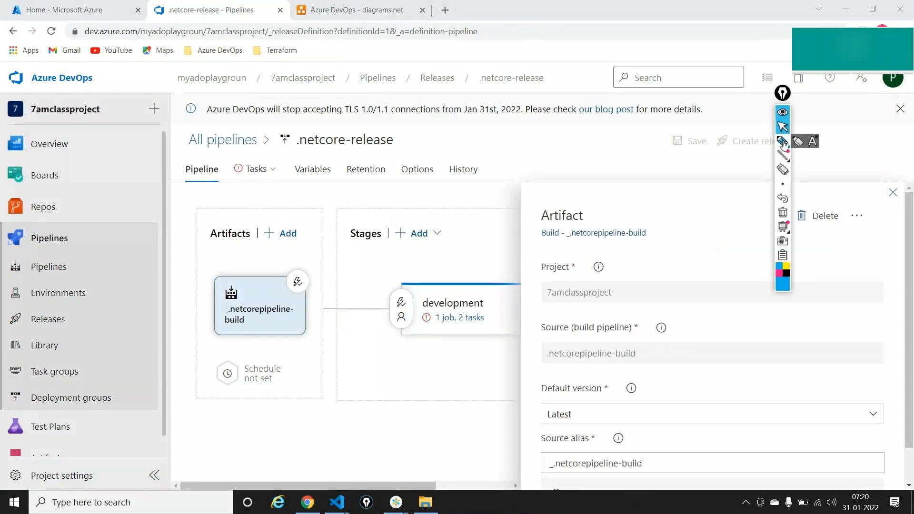
click(784, 144)
drag(632, 209, 659, 190)
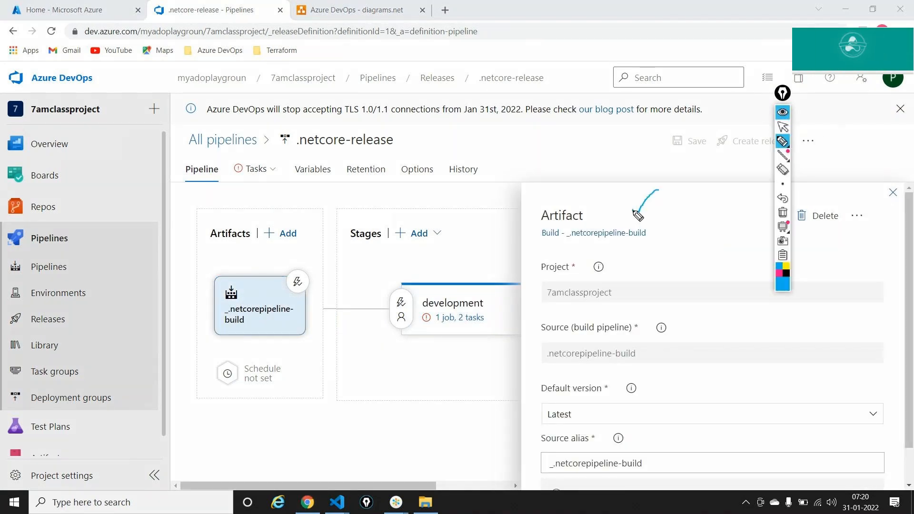
drag(658, 230, 684, 237)
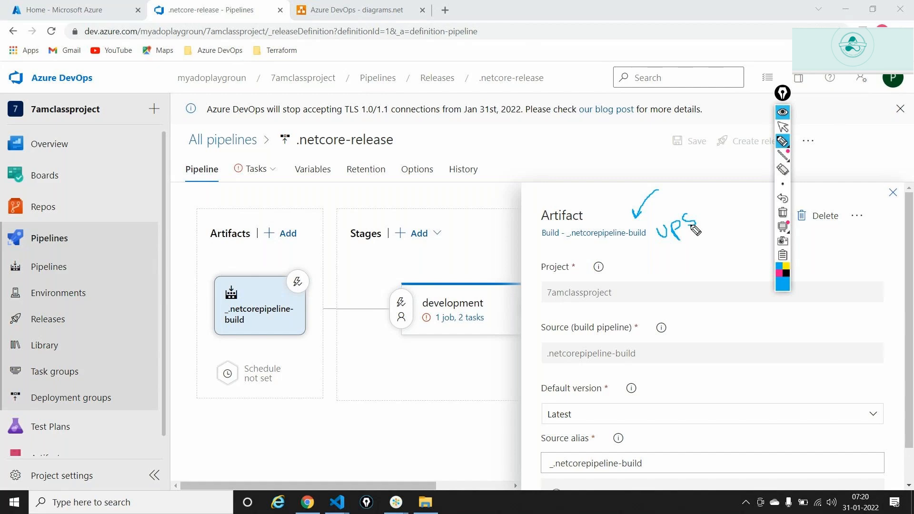
mouse_move(698, 207)
mouse_down()
mouse_move(707, 223)
mouse_move(758, 196)
mouse_up()
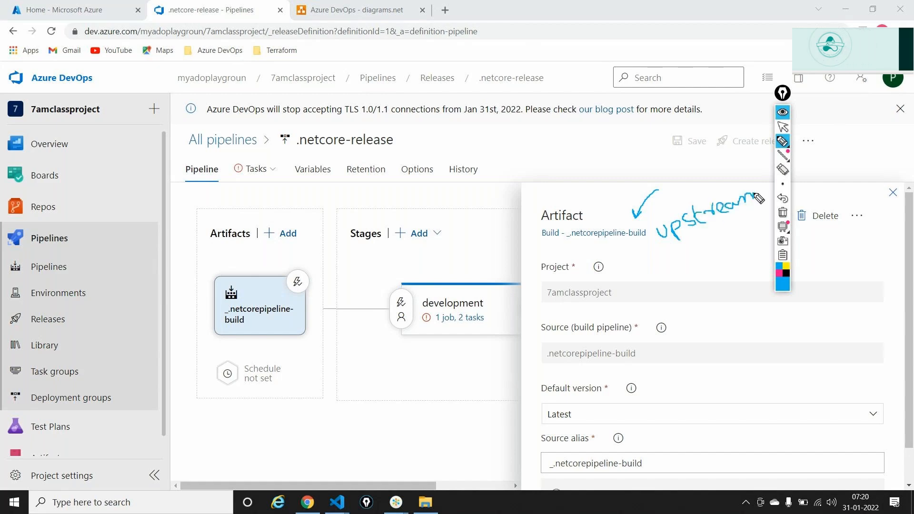
mouse_move(718, 237)
mouse_down()
mouse_move(717, 251)
mouse_move(761, 222)
mouse_up()
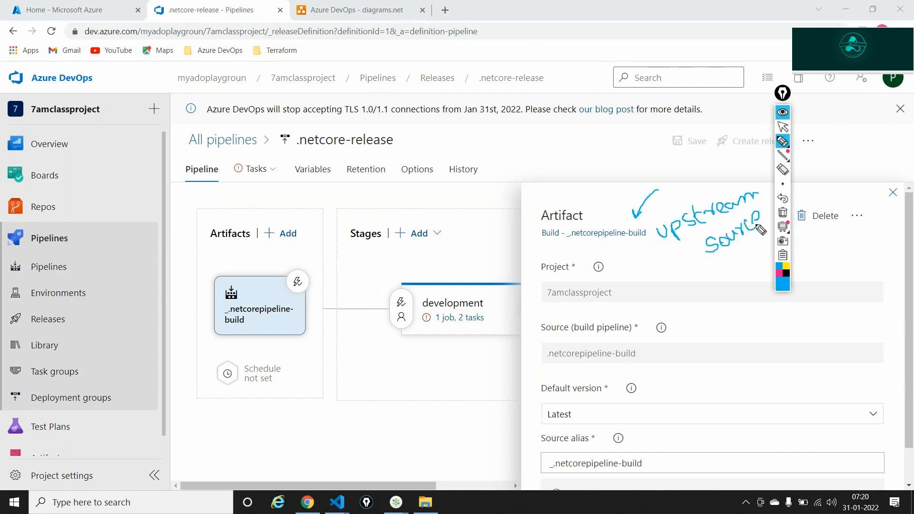
click(782, 213)
click(784, 128)
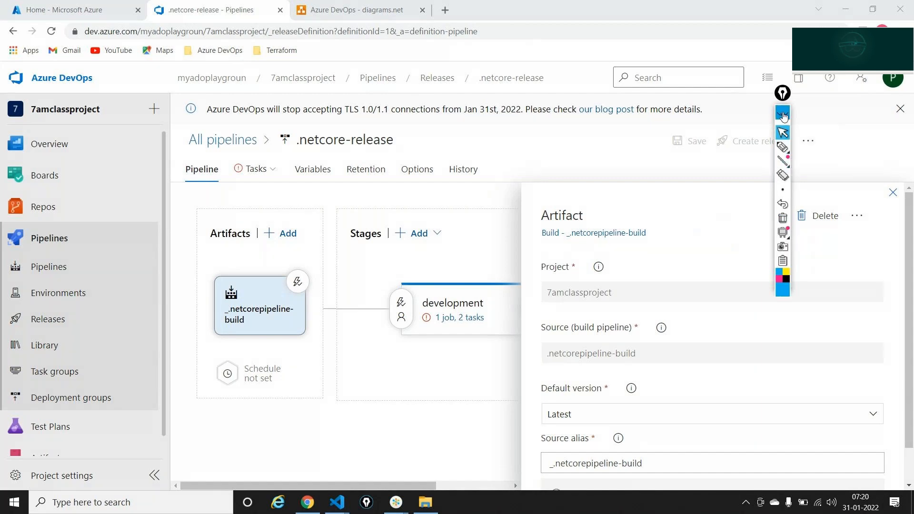
- Examine the contents of the drop artifact published by .netcorepipeline-build run #20220128.2
click(601, 233)
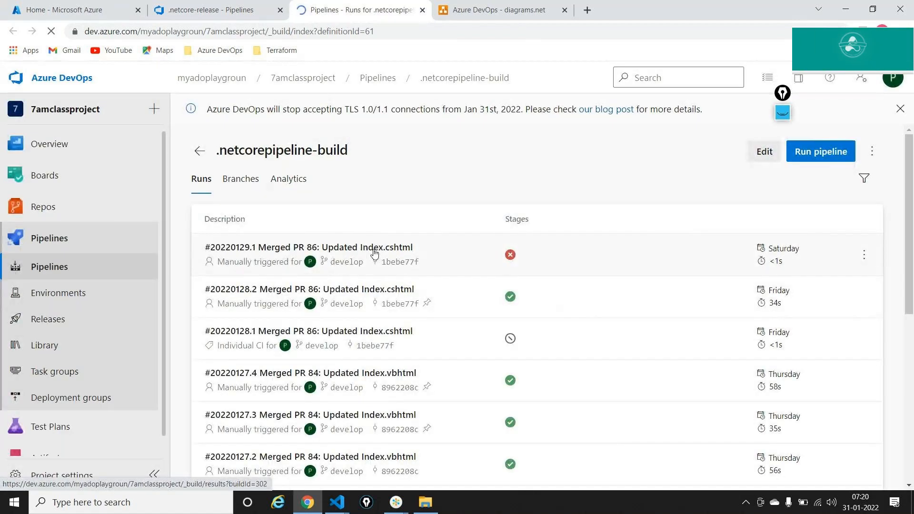
click(370, 293)
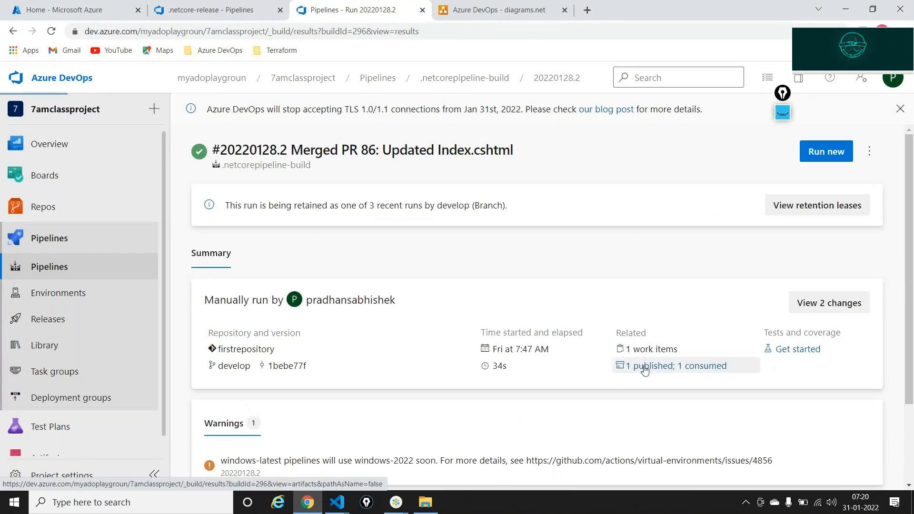
click(666, 364)
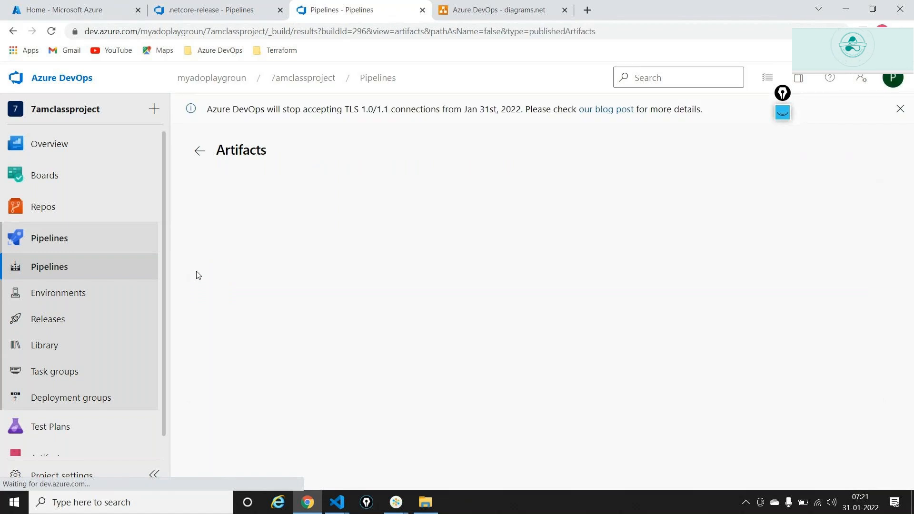
click(207, 246)
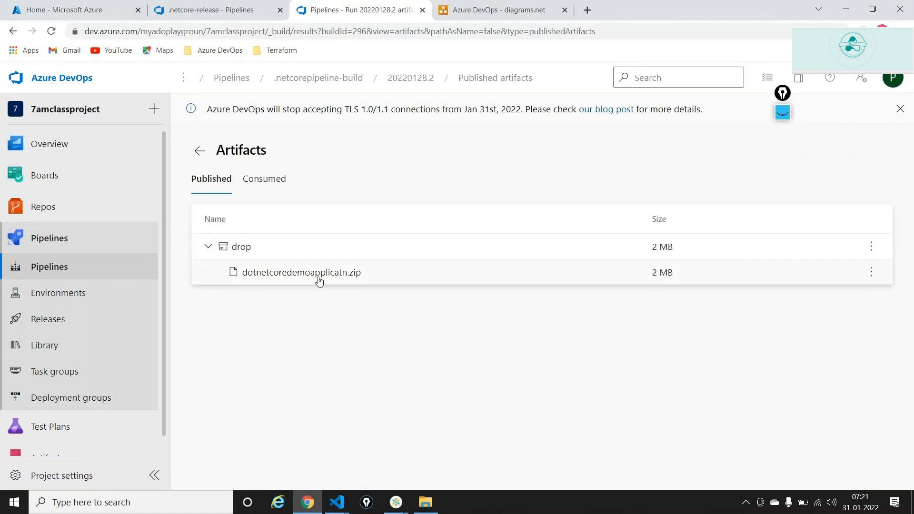
- Circle the _.netcorepipeline-build artifact in the release pipeline with a handwritten "code" label, clear the drawing and close the artifact's details
click(207, 9)
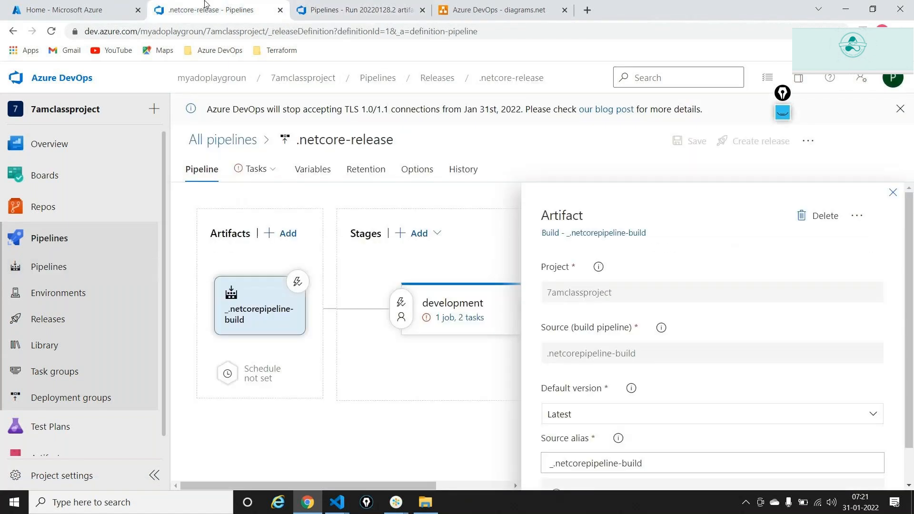
click(783, 113)
click(782, 141)
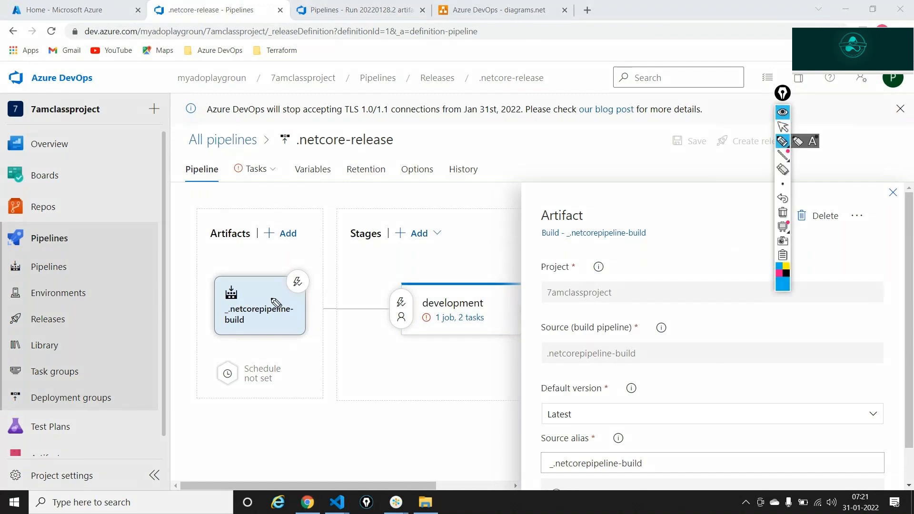
mouse_move(250, 271)
mouse_down()
mouse_move(209, 300)
mouse_move(255, 332)
mouse_move(274, 309)
mouse_move(274, 258)
mouse_move(301, 263)
mouse_move(319, 249)
mouse_move(343, 260)
mouse_up()
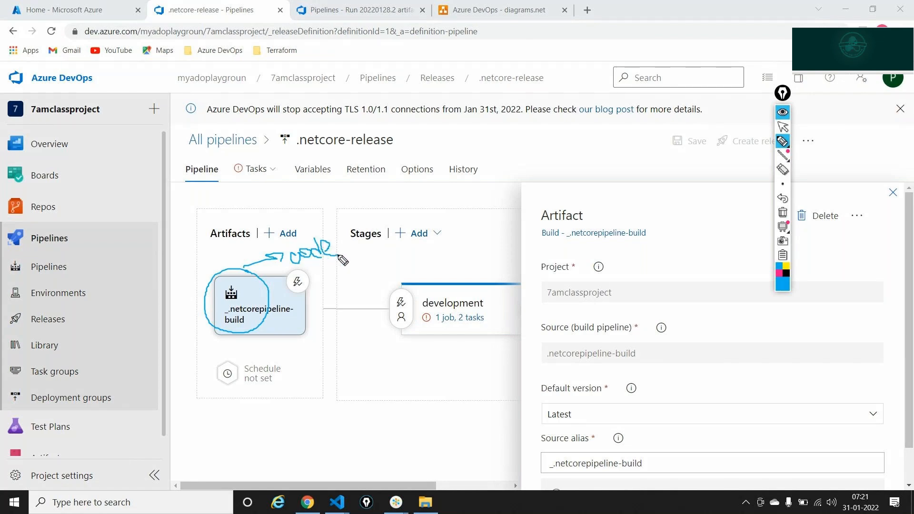
click(784, 212)
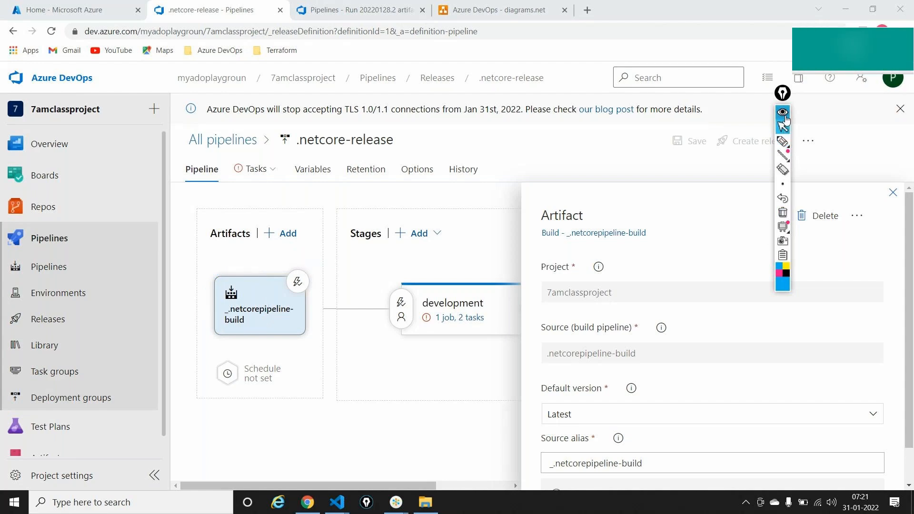
click(784, 95)
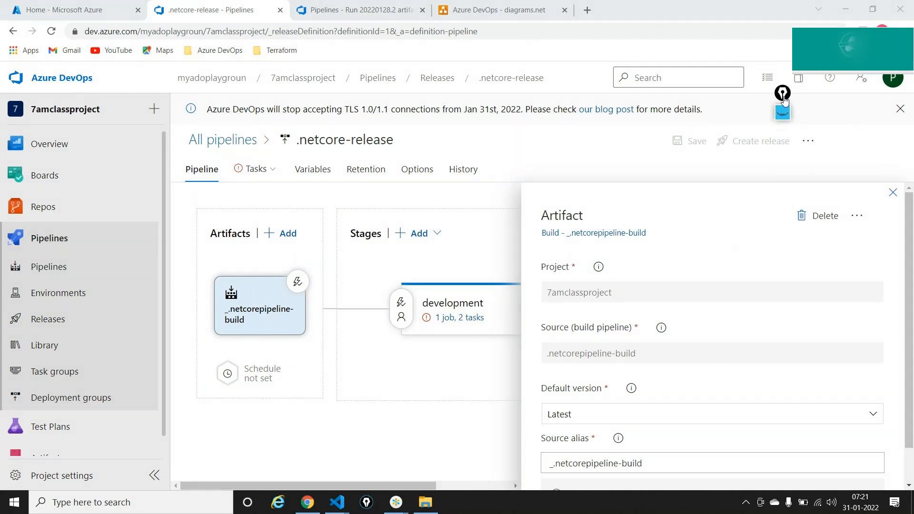
click(893, 193)
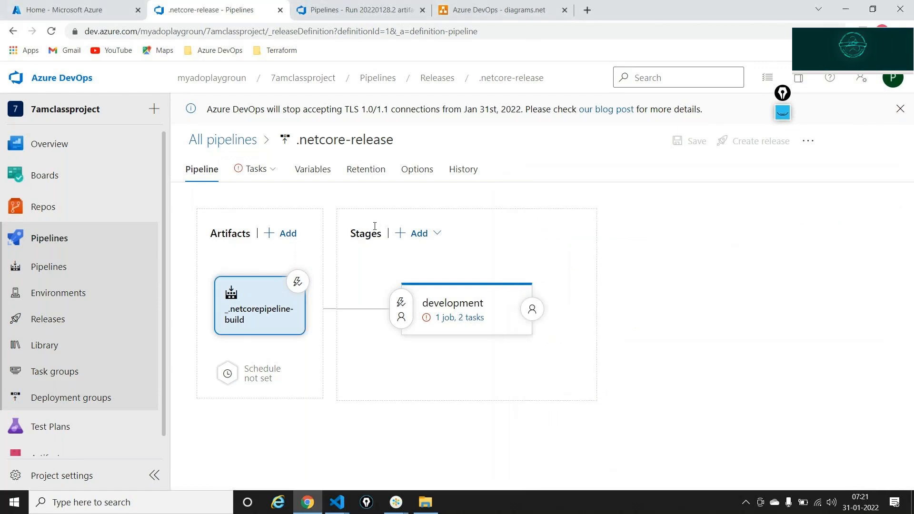
key(alt+Tab)
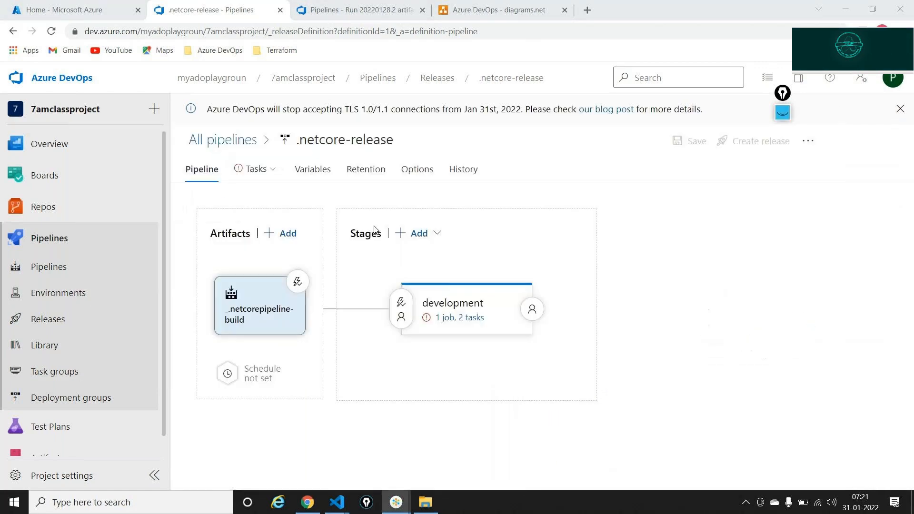
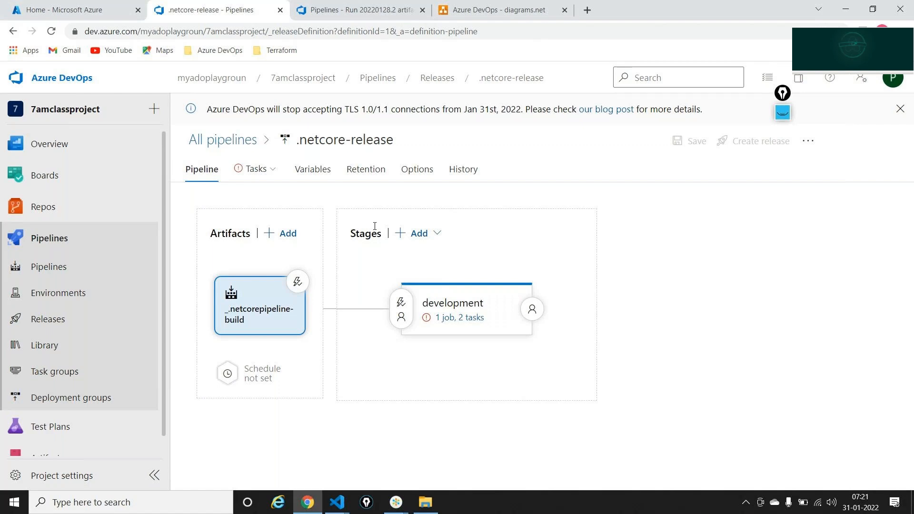
- Add the infra-copy-pipeline build from 7amclassproject as a release artifact, with default version Latest and source alias _infra-copy-pipeline
click(288, 235)
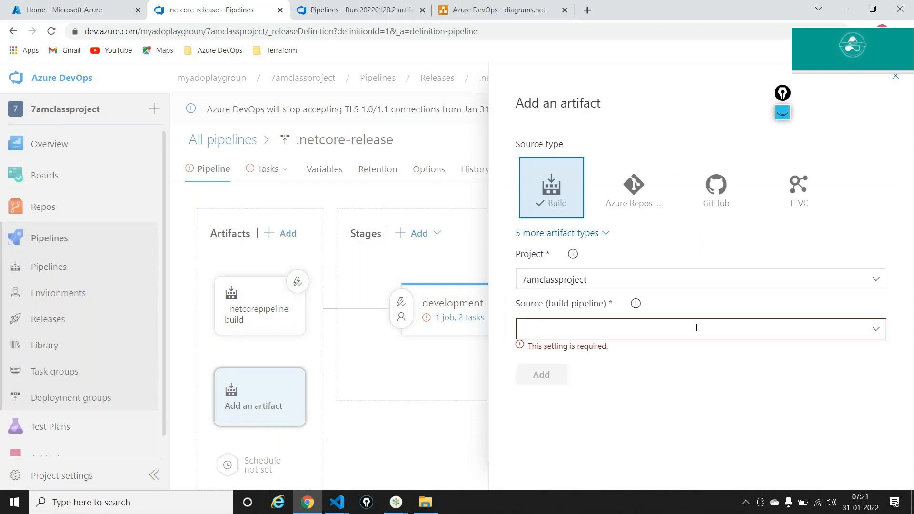
click(874, 331)
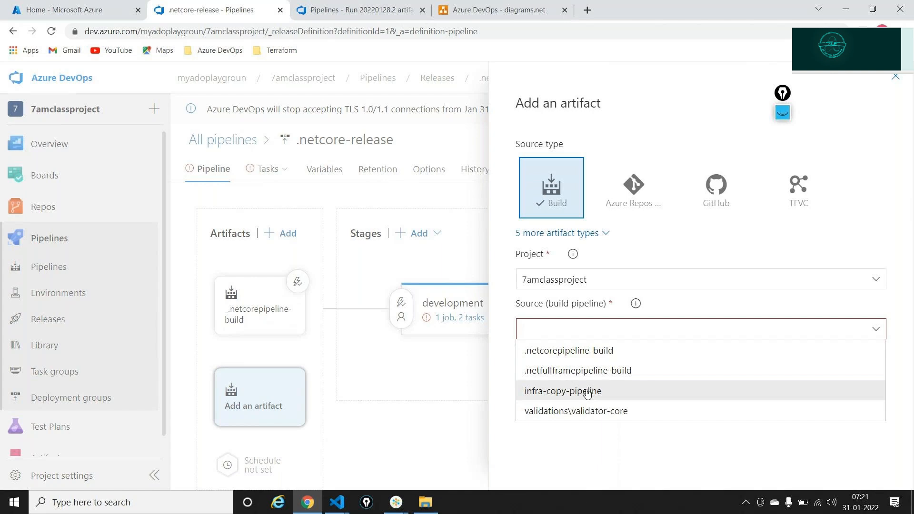
click(555, 396)
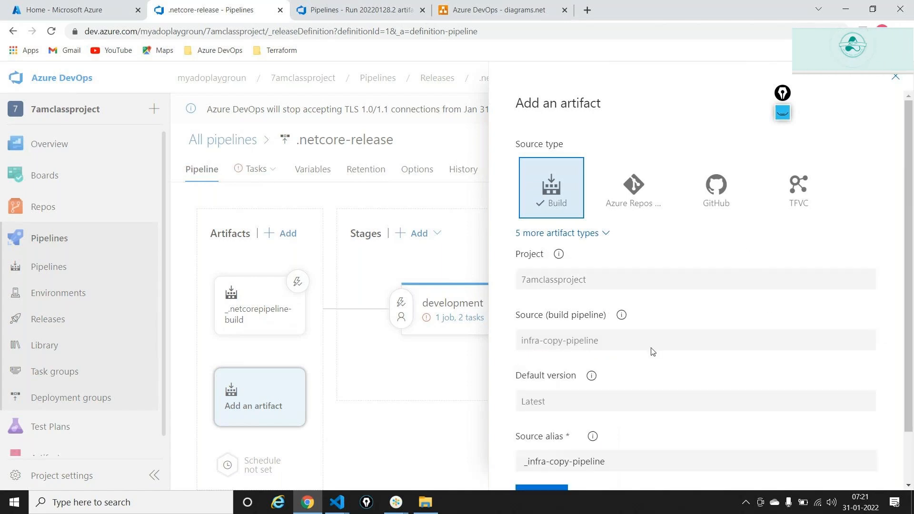
scroll(653, 352, down, 1)
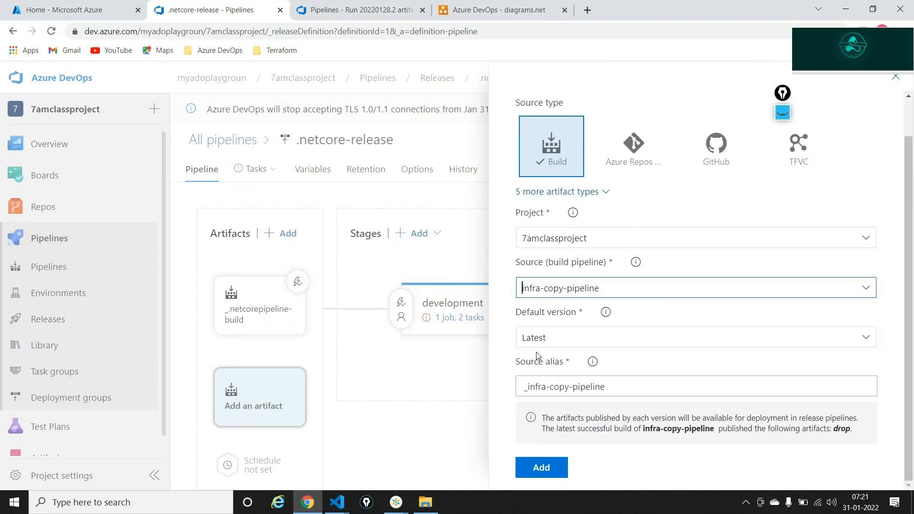
click(541, 468)
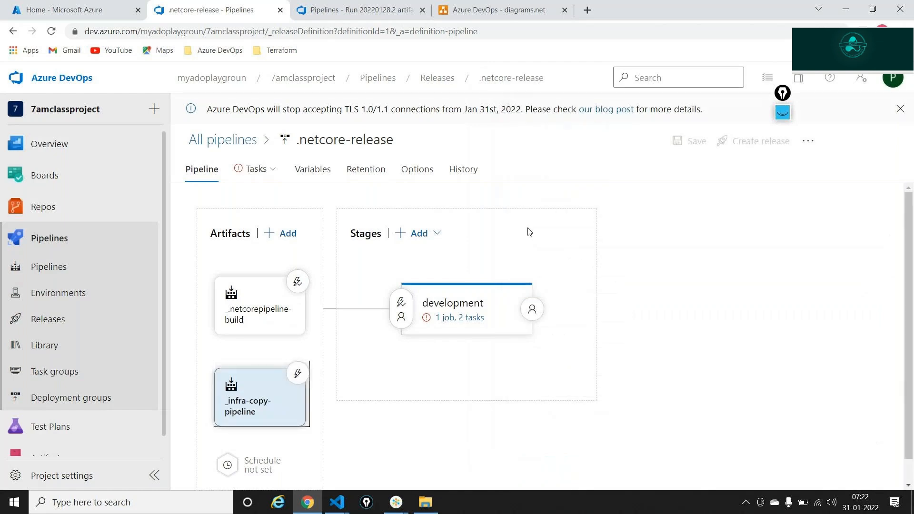
- Review the details of the _infra-copy-pipeline and _.netcorepipeline-build artifacts, and close the details
click(242, 414)
click(257, 310)
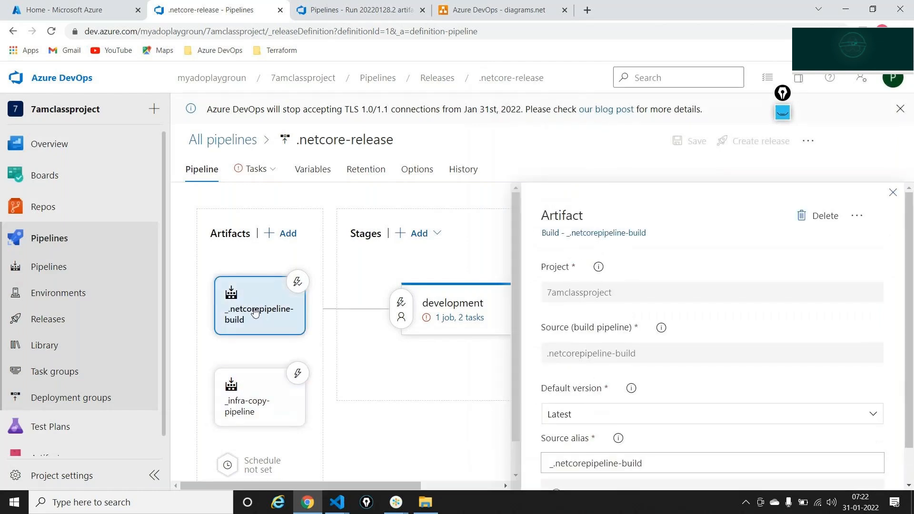
click(894, 193)
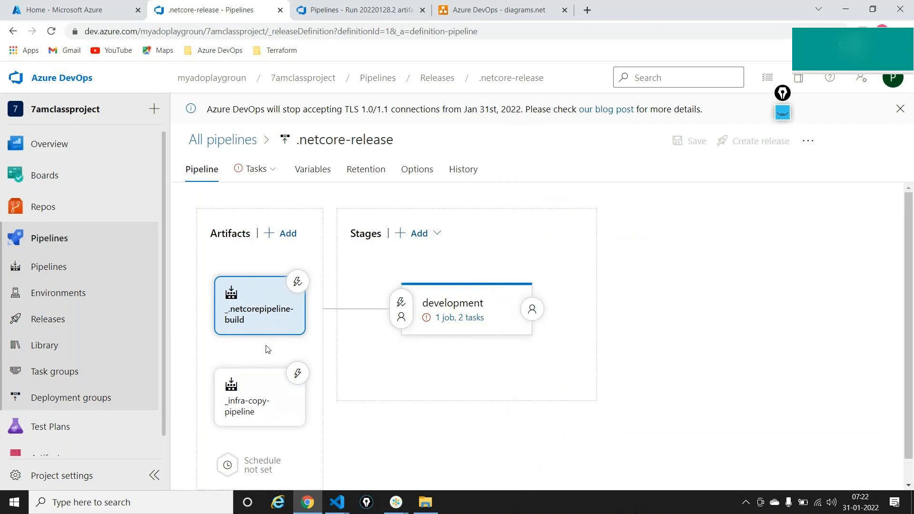
- Draw a freehand check mark beside each of the two release artifacts, _.netcorepipeline-build and _infra-copy-pipeline
click(781, 119)
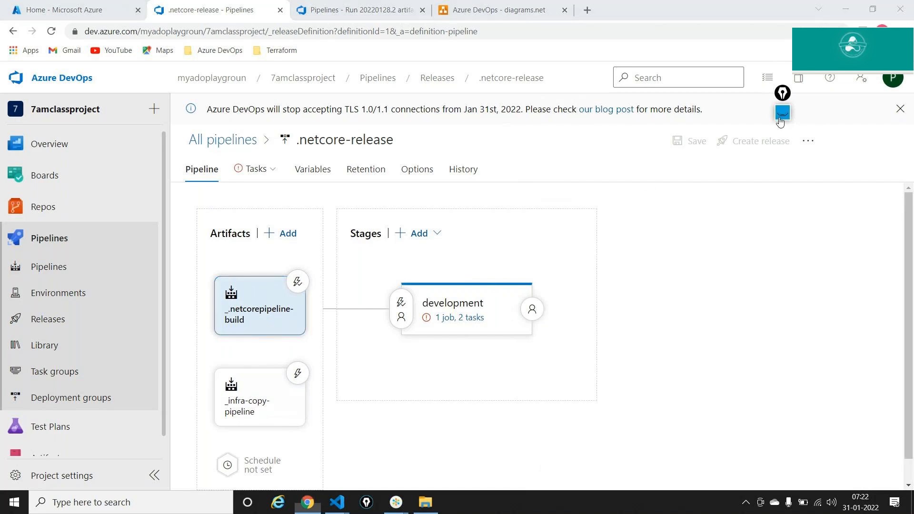
click(783, 141)
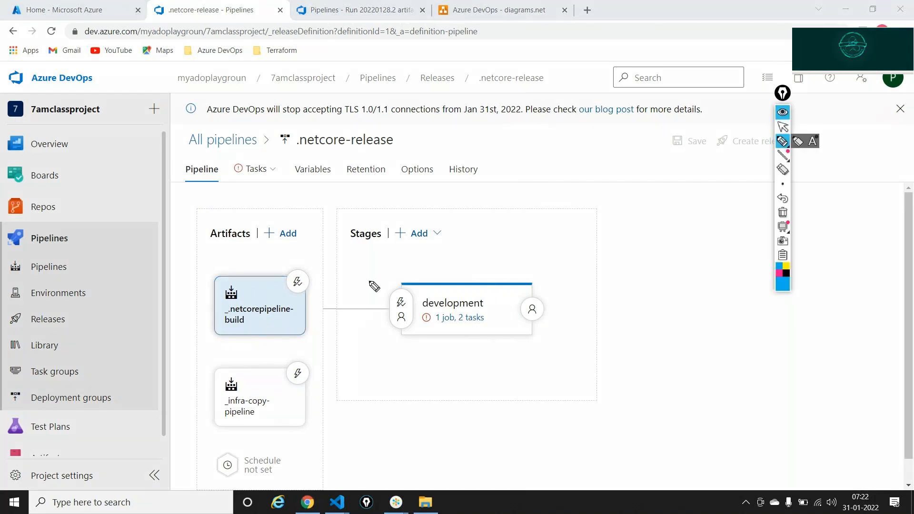
drag(324, 304, 300, 322)
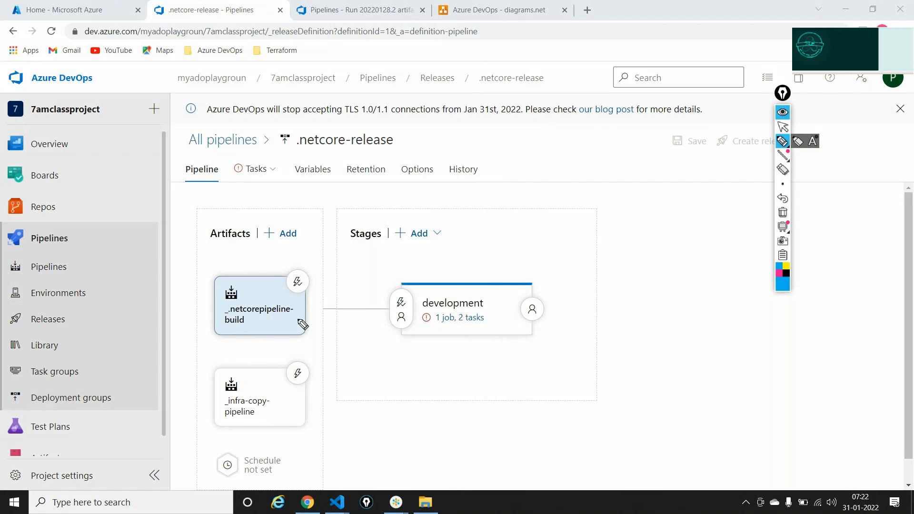
drag(281, 405, 291, 413)
drag(327, 378, 349, 356)
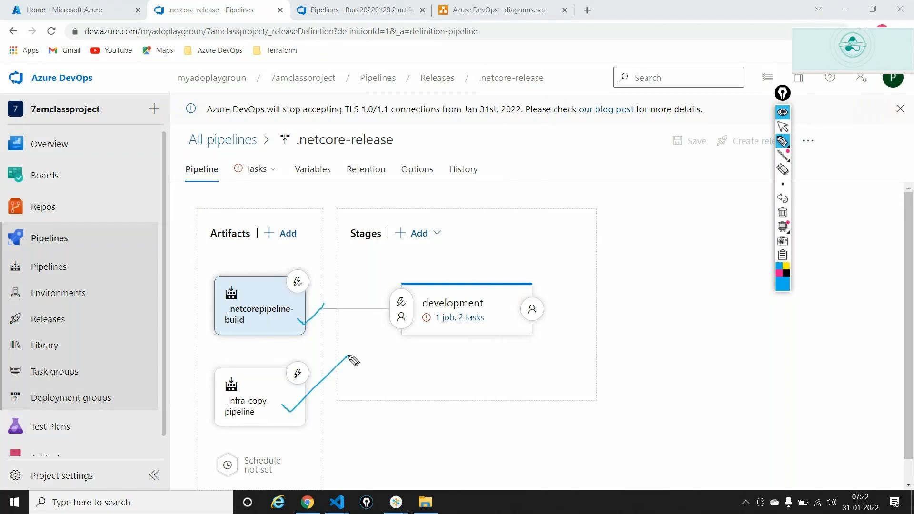
- Clear the drawn check marks and enable the continuous deployment trigger for the _infra-copy-pipeline artifact
click(783, 212)
click(783, 129)
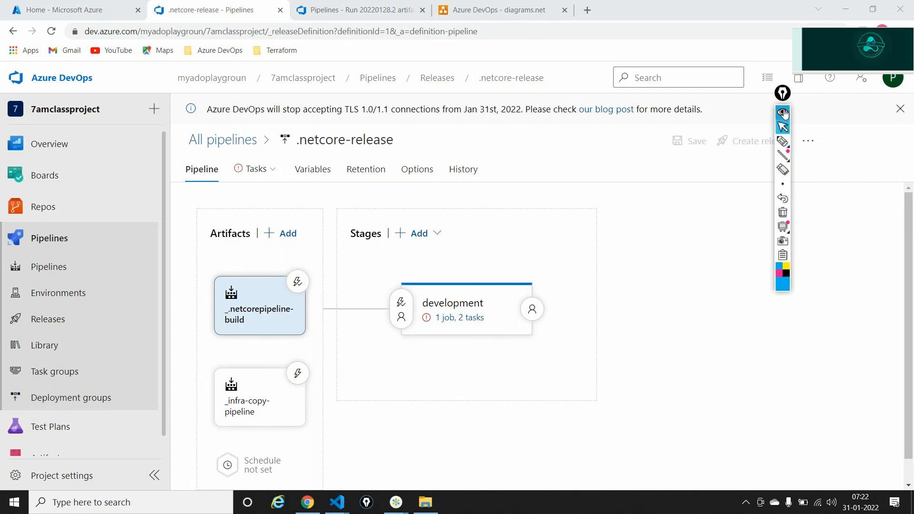
click(296, 387)
click(554, 259)
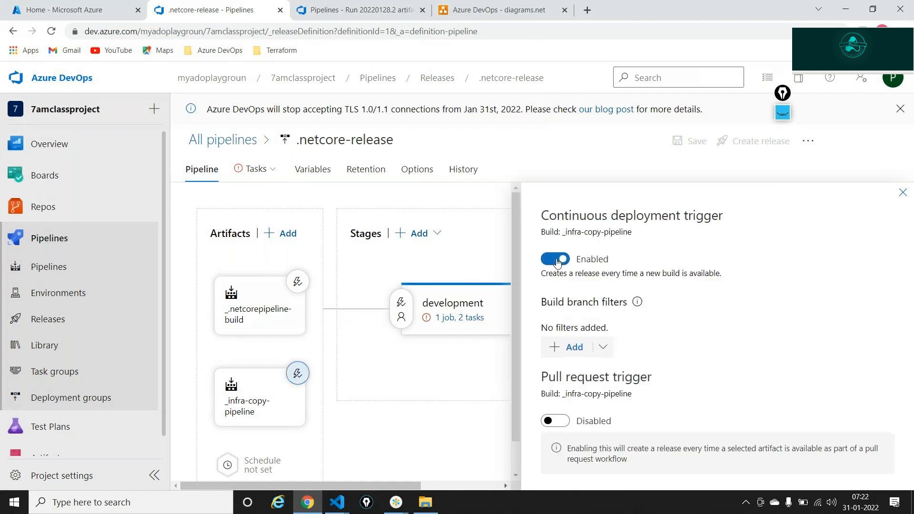
click(905, 194)
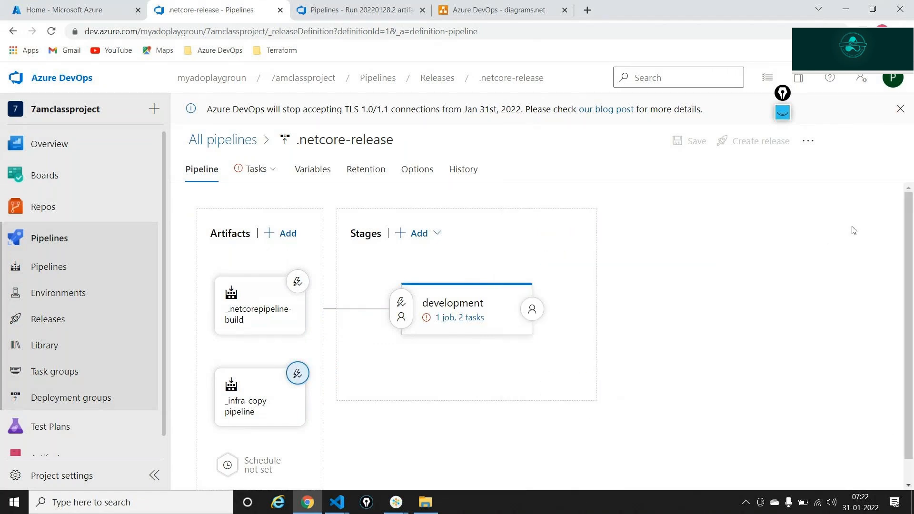
- Remove the Create Infra task from the development stage and select the Azure App Service Deploy task
click(465, 318)
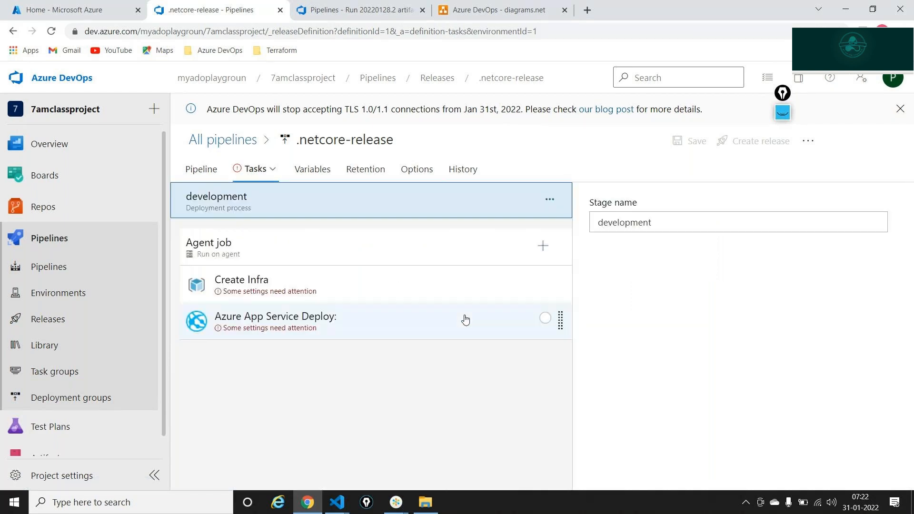
click(315, 295)
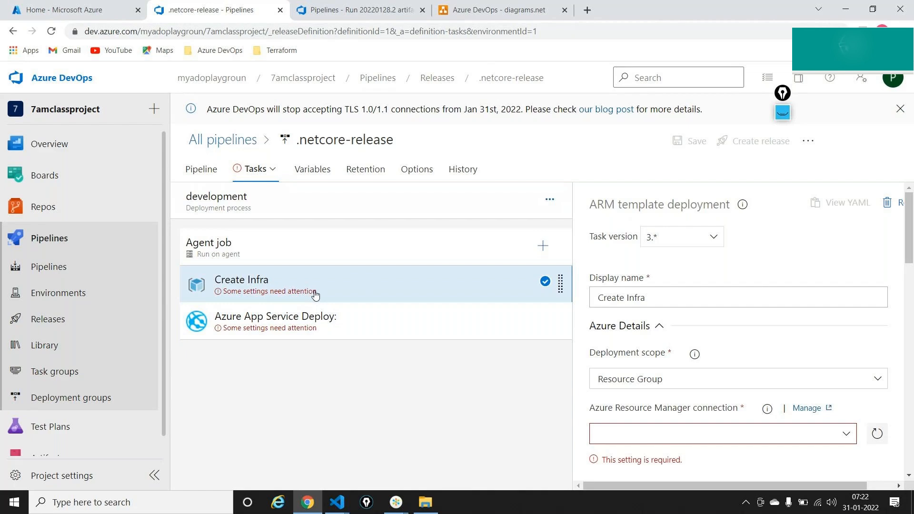
right_click(315, 296)
click(306, 357)
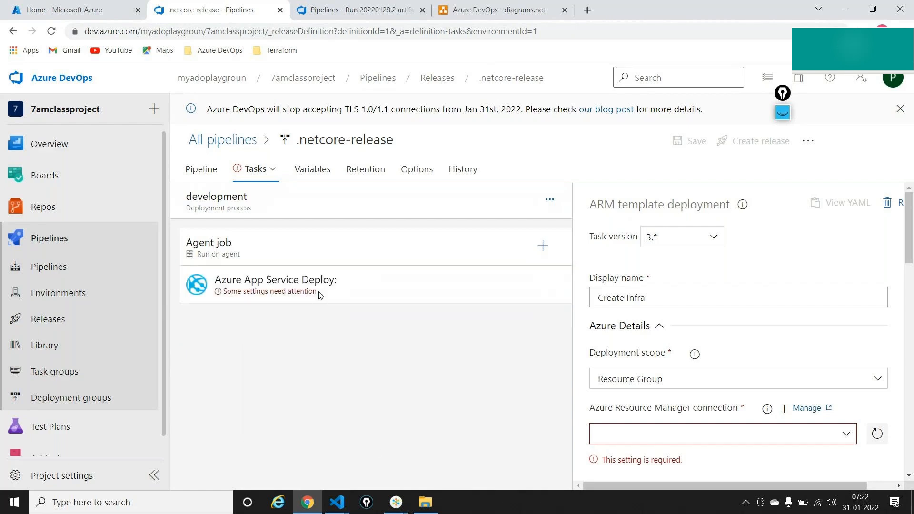
click(319, 295)
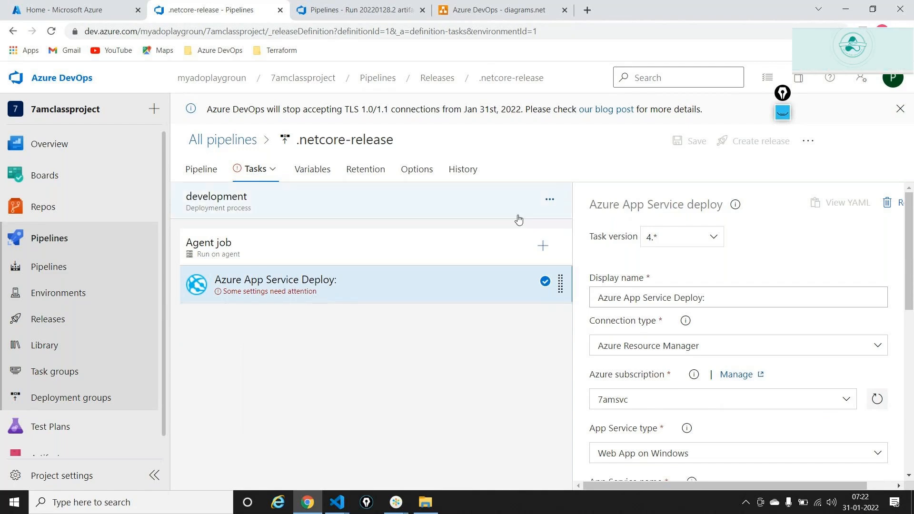
- Add an ARM template deployment task to the agent job and place it above the Azure App Service Deploy task
click(543, 247)
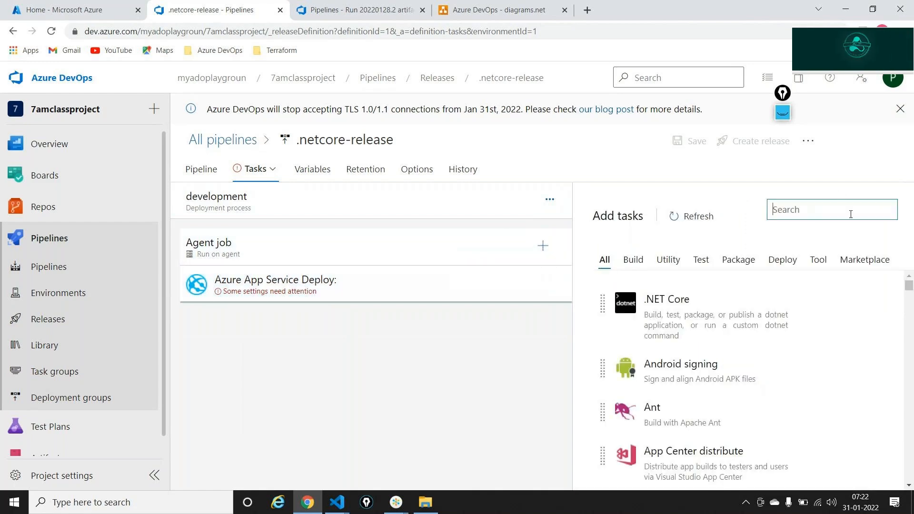
text(arm)
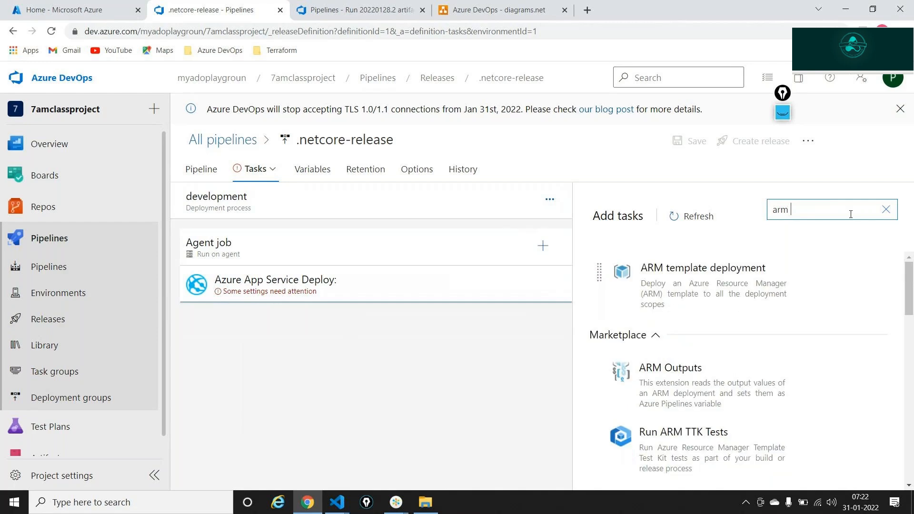
key(alt+Tab)
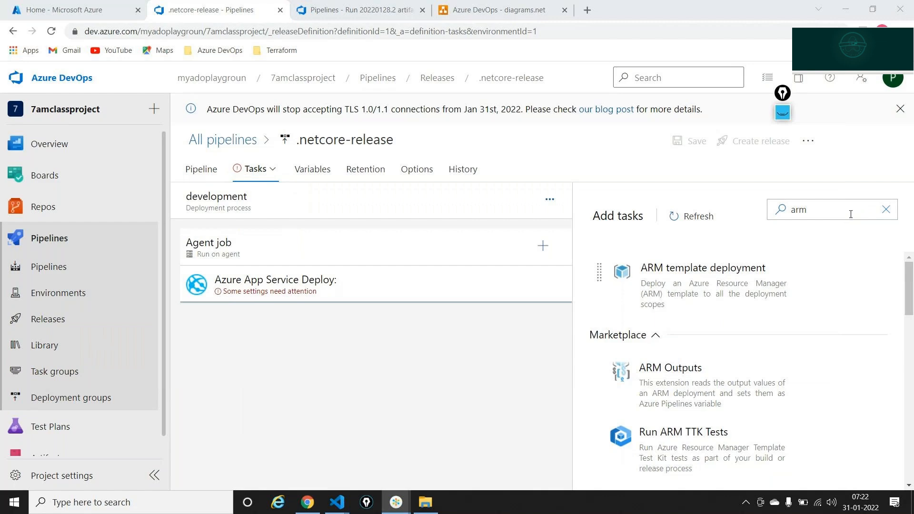
click(851, 214)
mouse_move(819, 317)
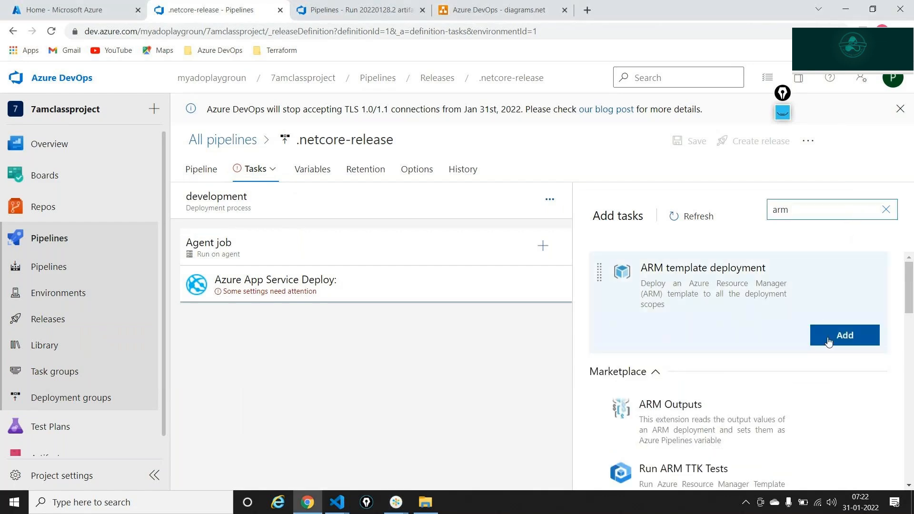
click(829, 341)
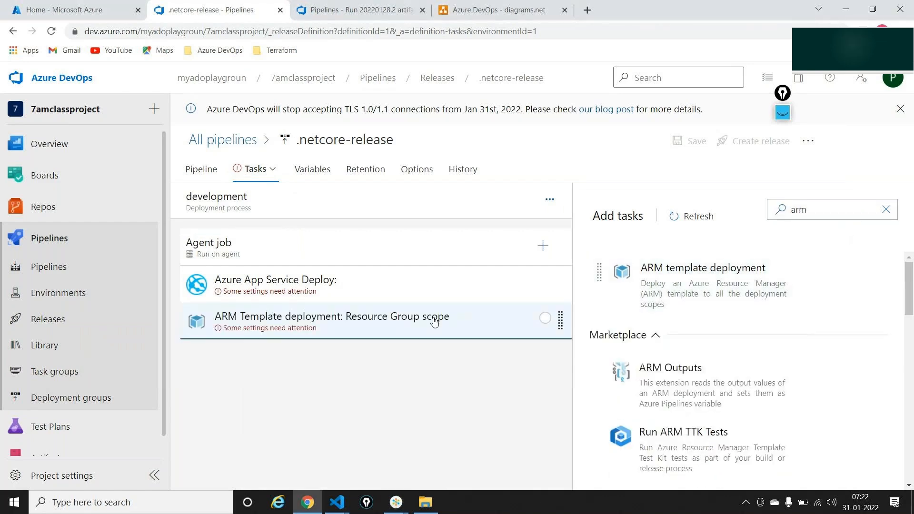
click(402, 334)
drag(402, 335, 395, 286)
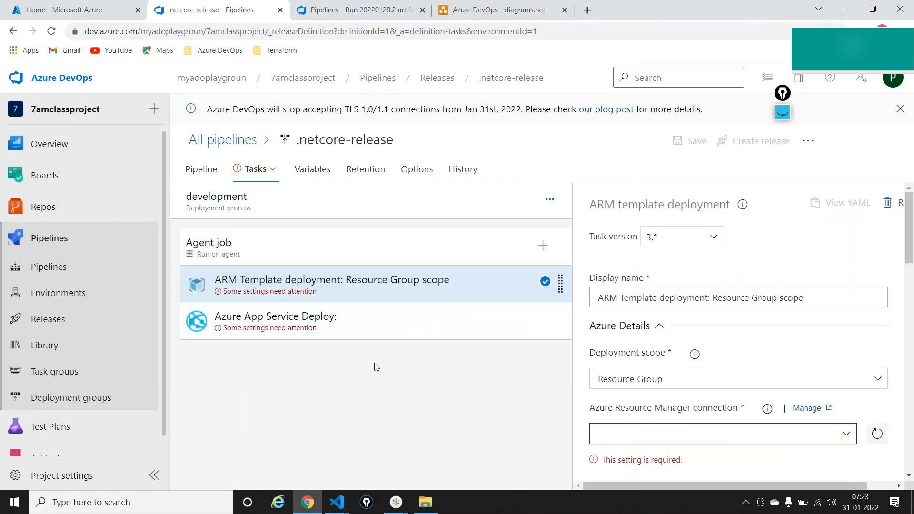
key(alt+Tab)
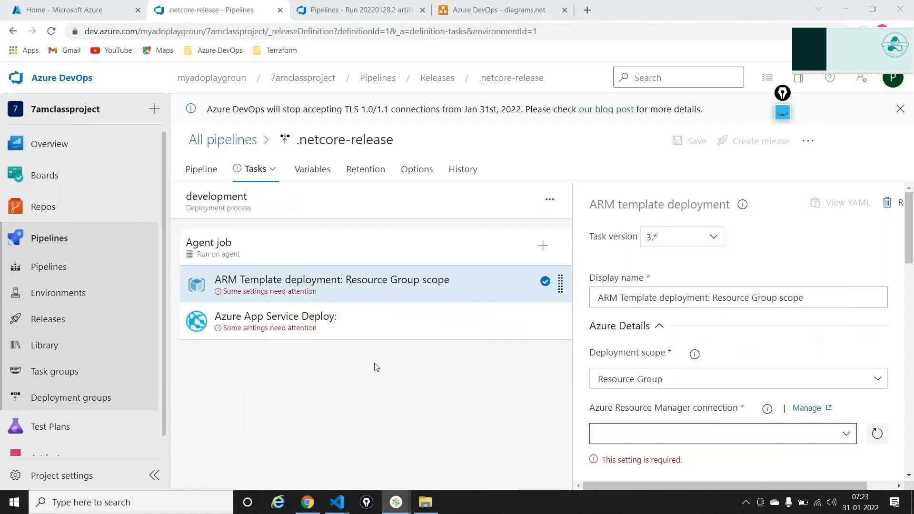
click(377, 367)
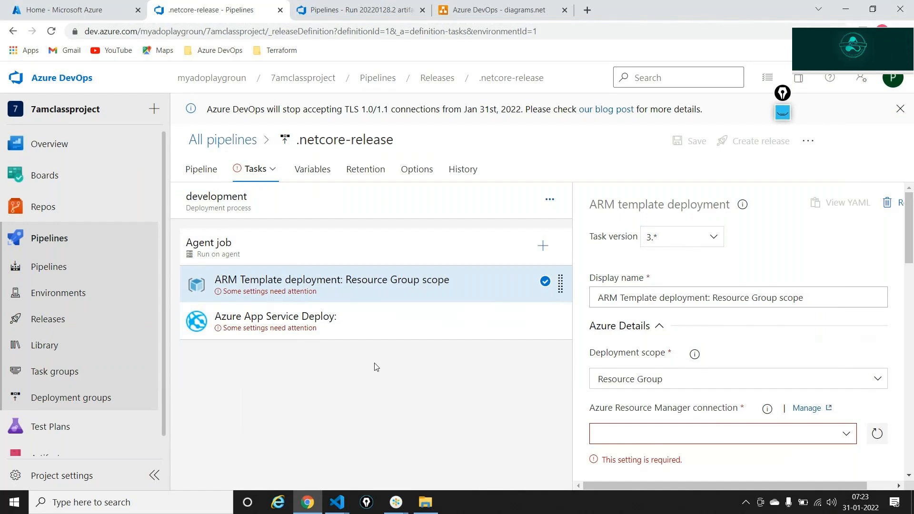
- Set the ARM template deployment task's display name to Create Infra
click(822, 300)
key(ctrl+a)
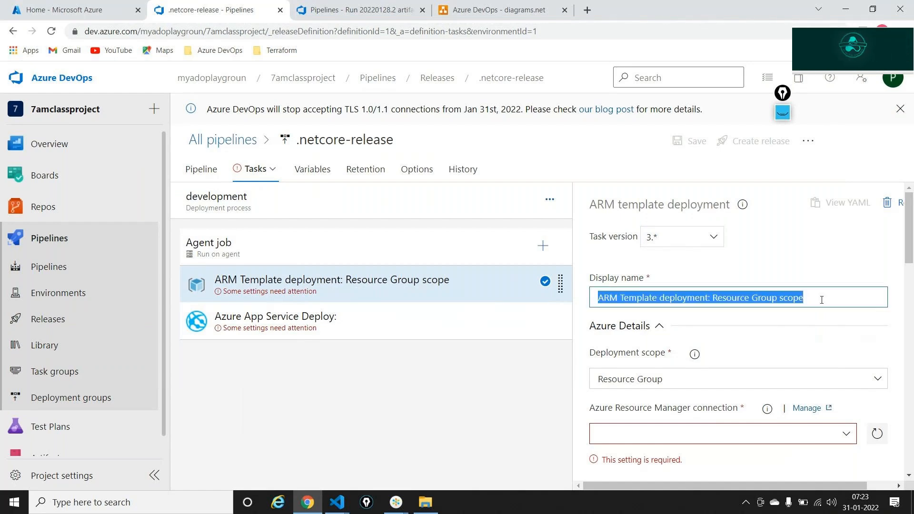
text(Create Infra)
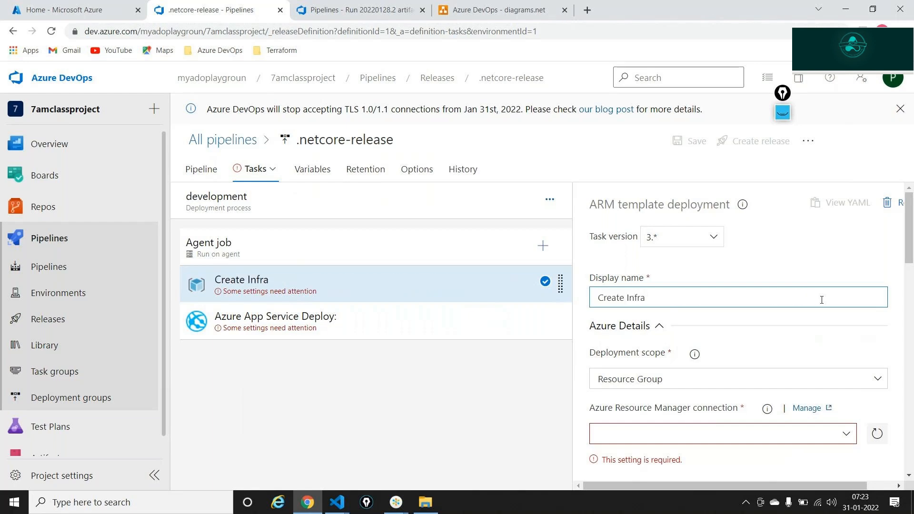
- Set the Create Infra task's Azure Resource Manager connection to devops_master_shared-7amclassproject and its subscription to azure_classes
scroll(765, 300, down, 5)
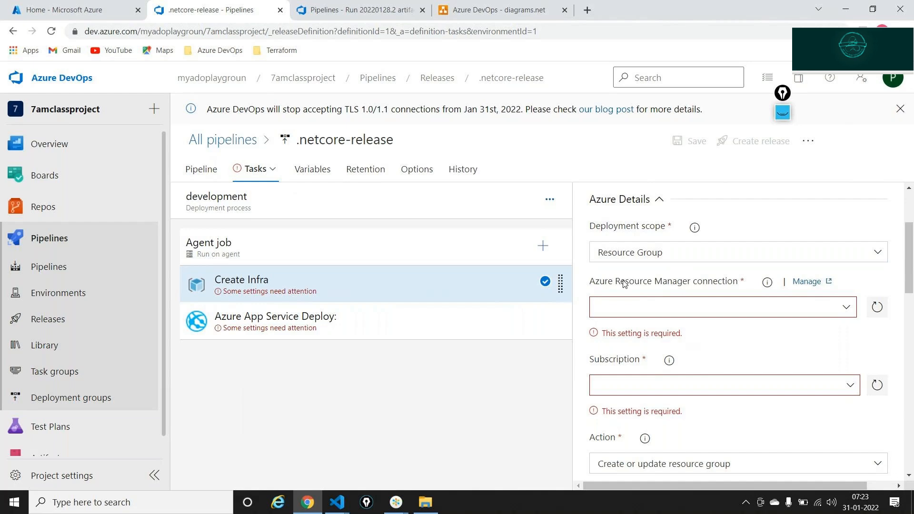
click(847, 309)
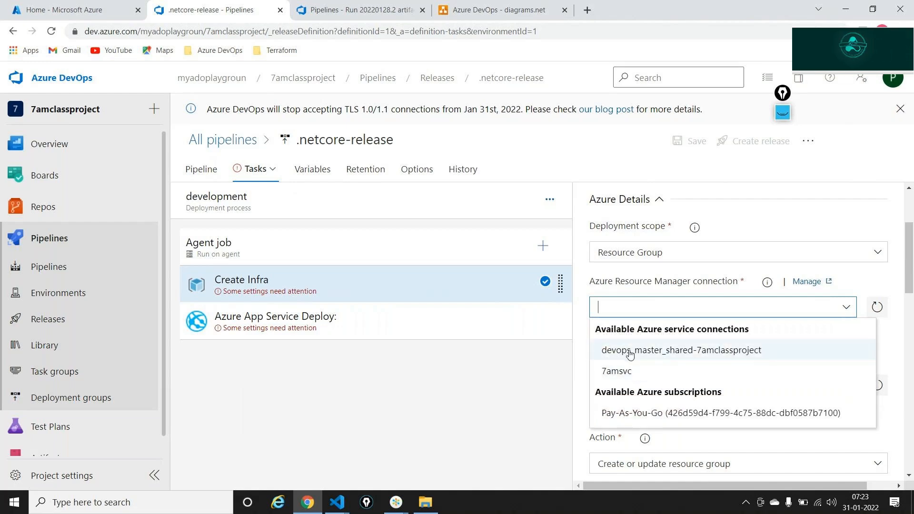
click(720, 350)
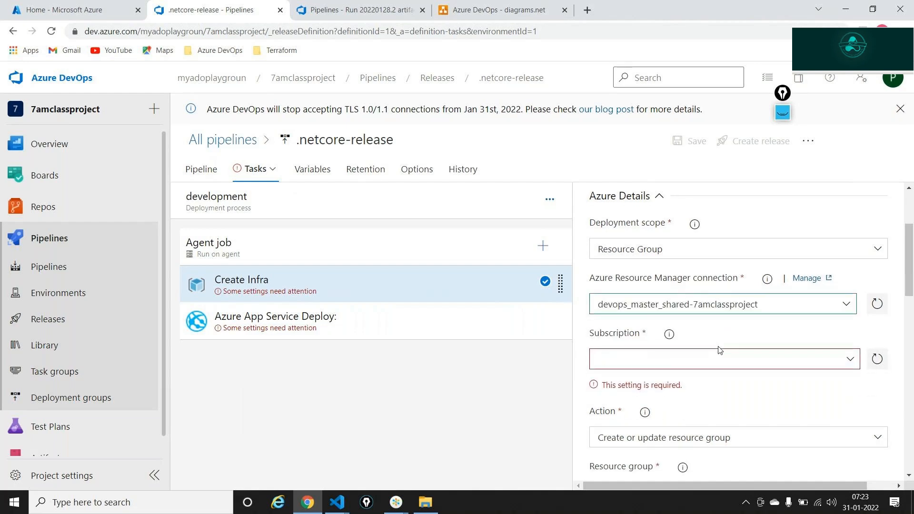
scroll(720, 350, down, 1)
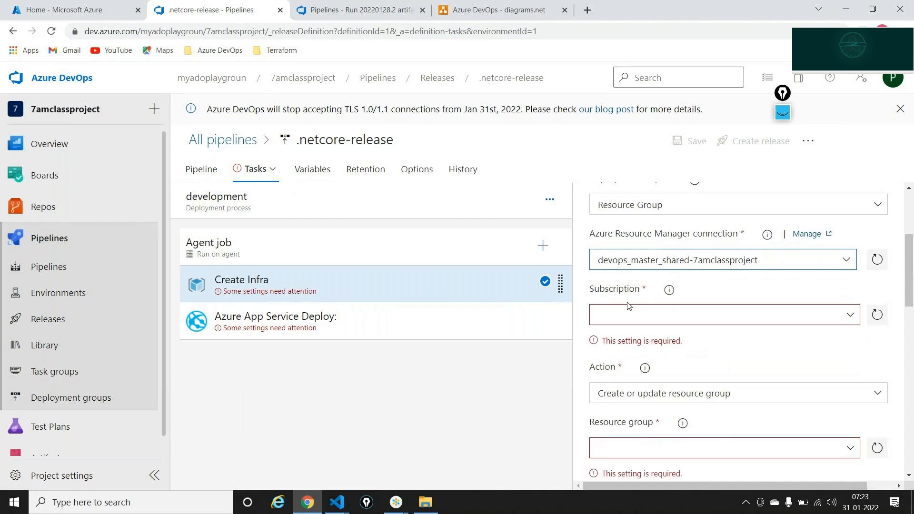
click(859, 324)
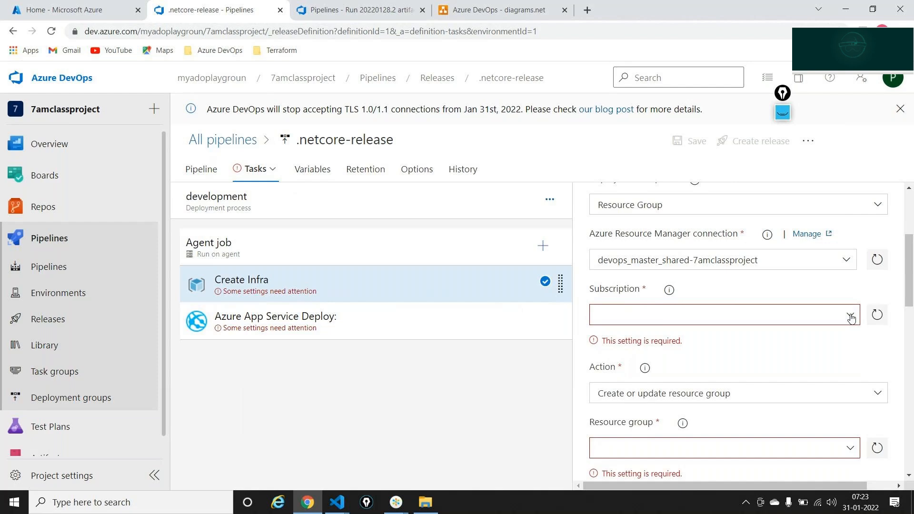
click(851, 317)
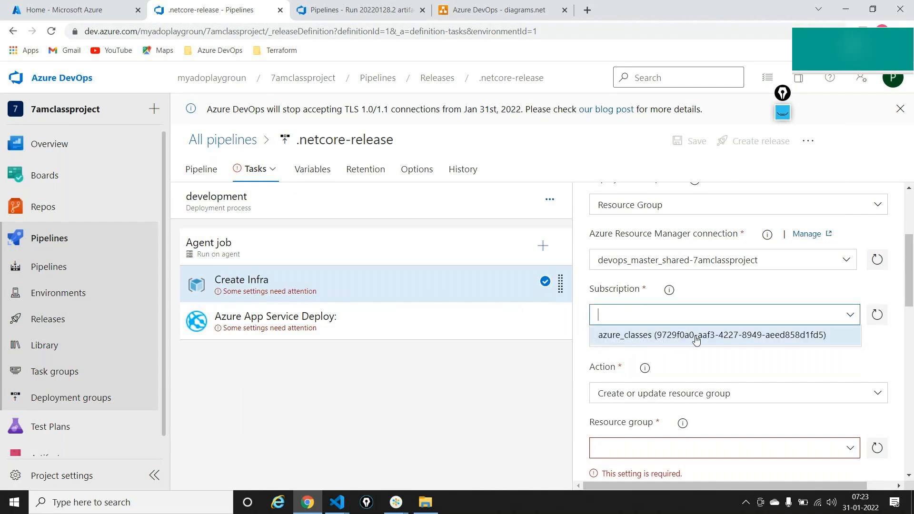
click(696, 335)
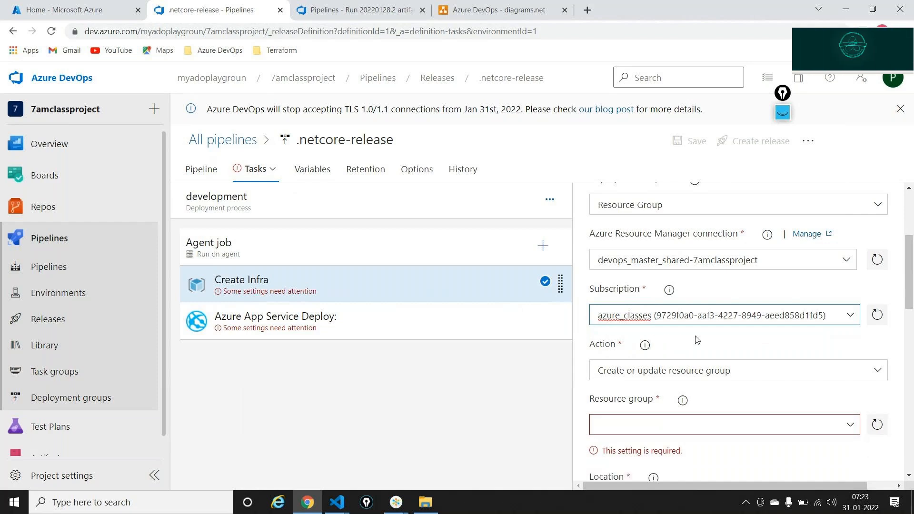
scroll(696, 339, down, 2)
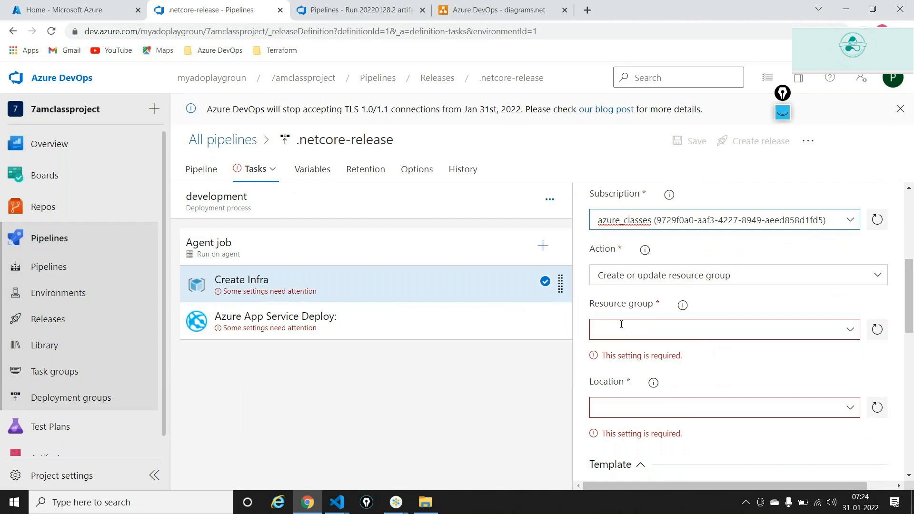
- Examine the resource groups in the Azure portal and the parameters of the armwebapp.json template in Visual Studio Code
click(72, 8)
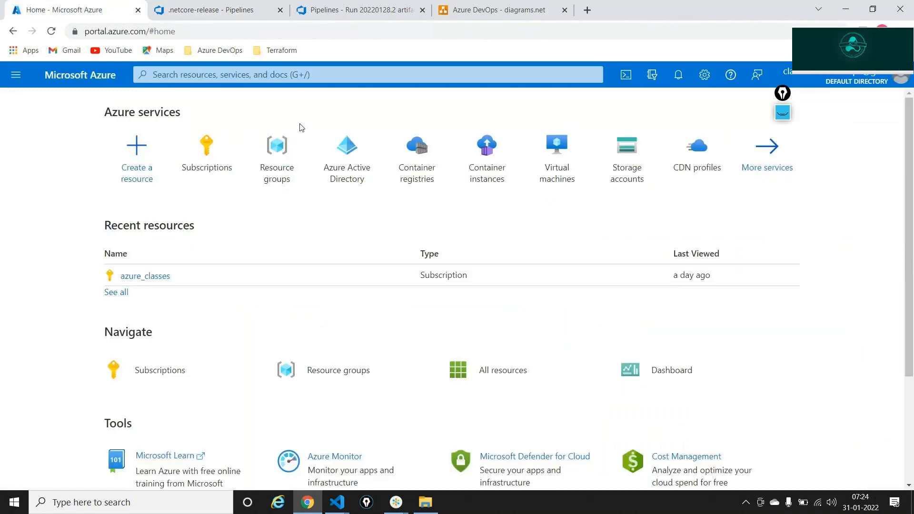
click(285, 157)
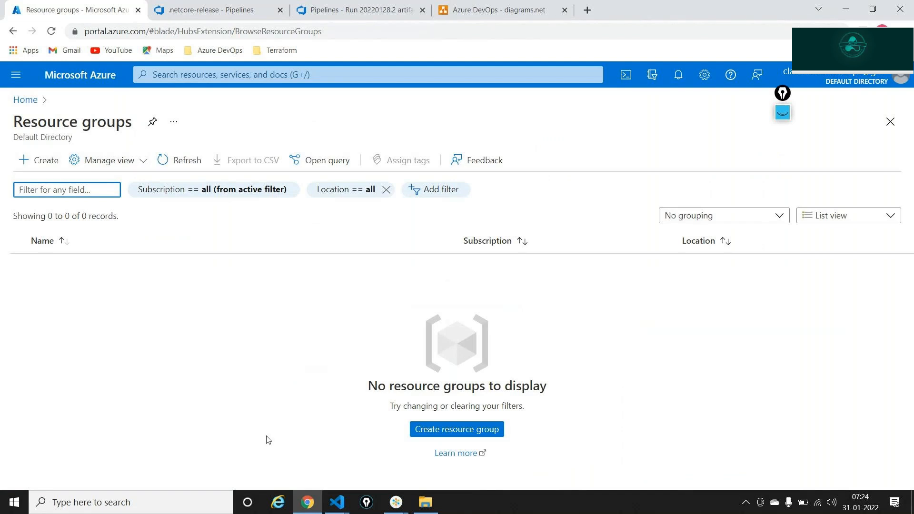
mouse_move(348, 508)
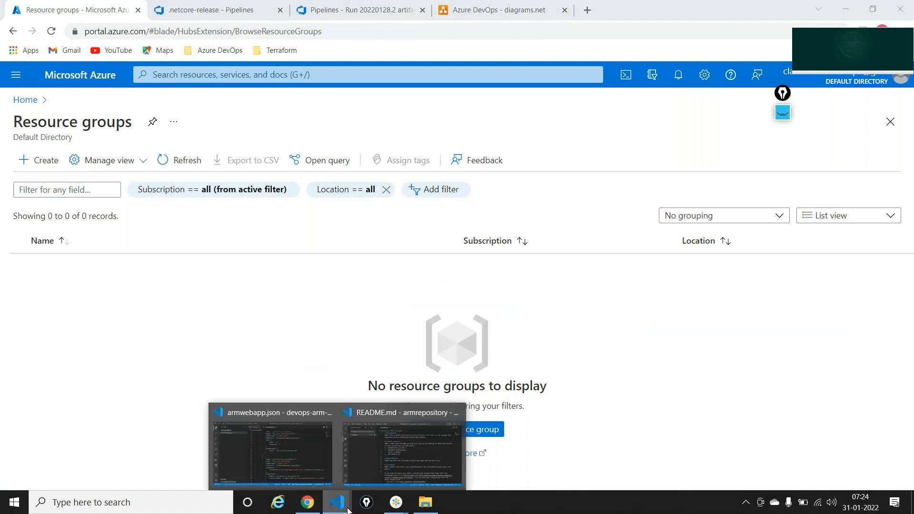
click(284, 461)
scroll(513, 278, up, 7)
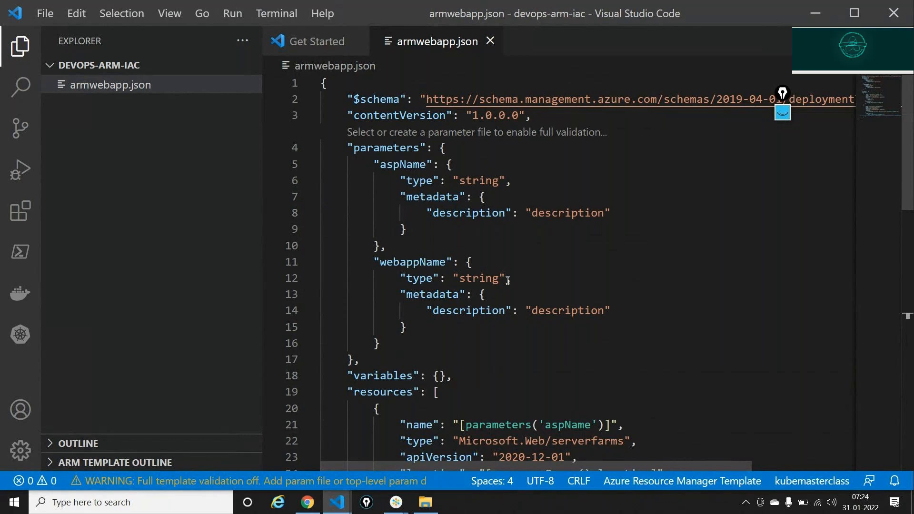
click(831, 15)
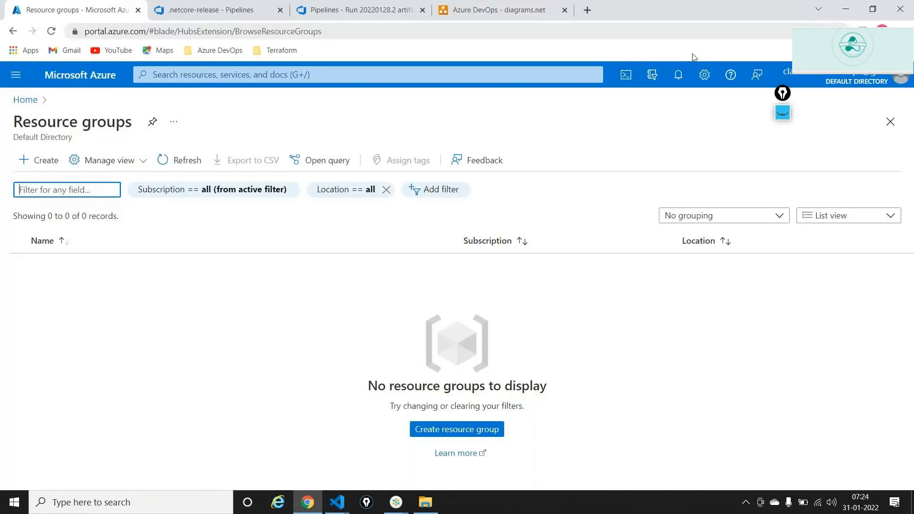
- Compare the Create Infra task's resource group and location settings with the Azure portal's resource group list
click(230, 6)
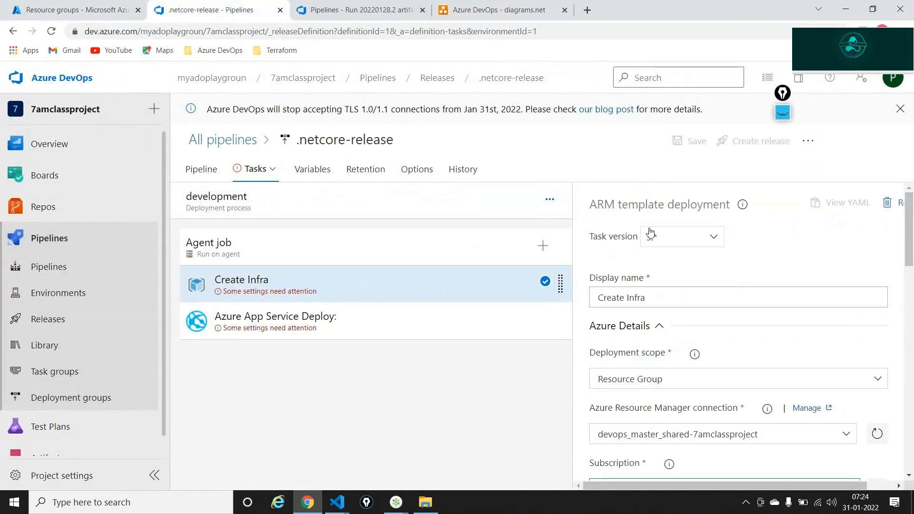
scroll(660, 250, down, 5)
scroll(660, 250, down, 3)
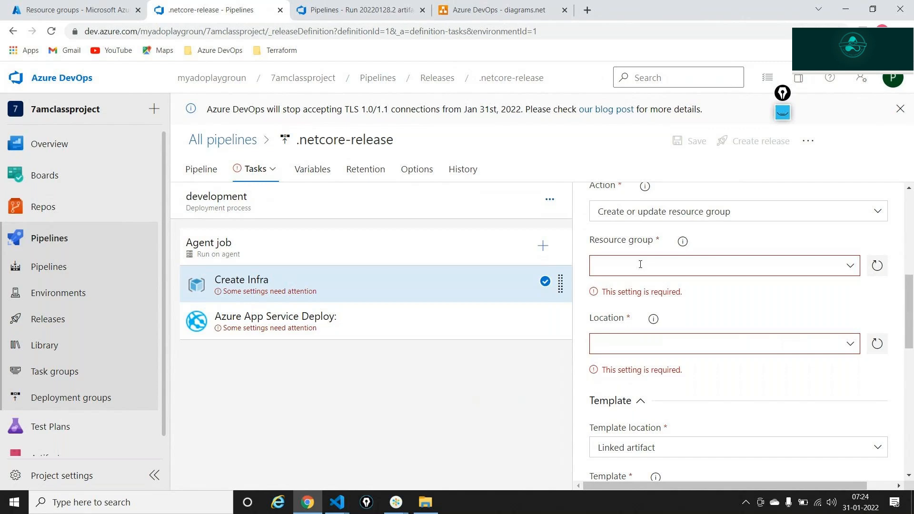
click(76, 9)
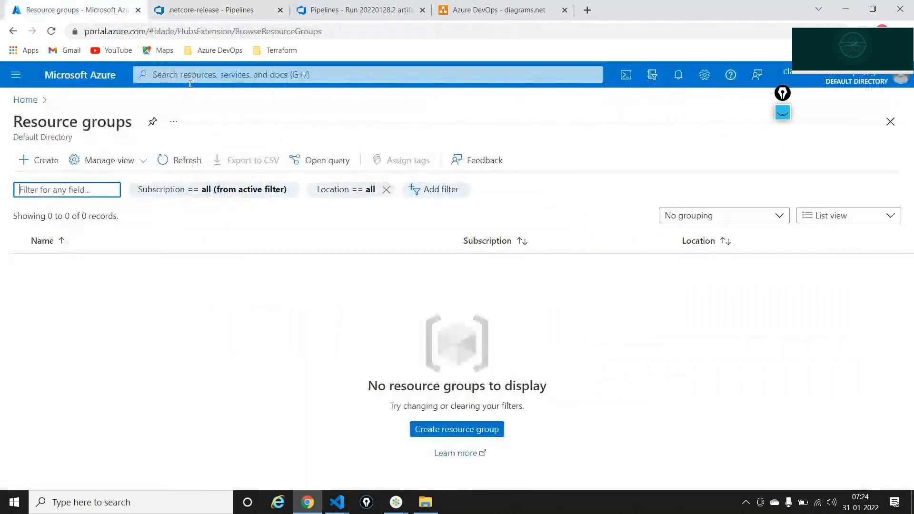
click(212, 9)
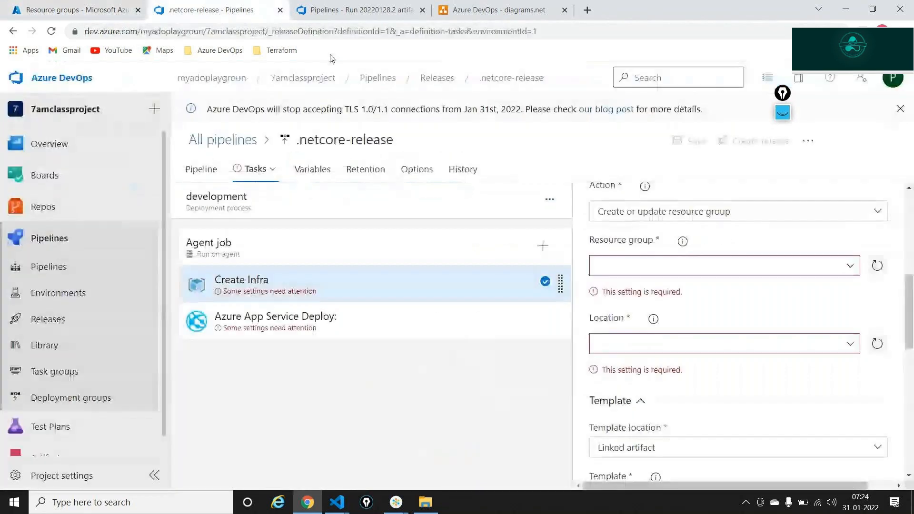
- Set the Create Infra task's resource group to $(rgname) and its location to East US 2
click(644, 268)
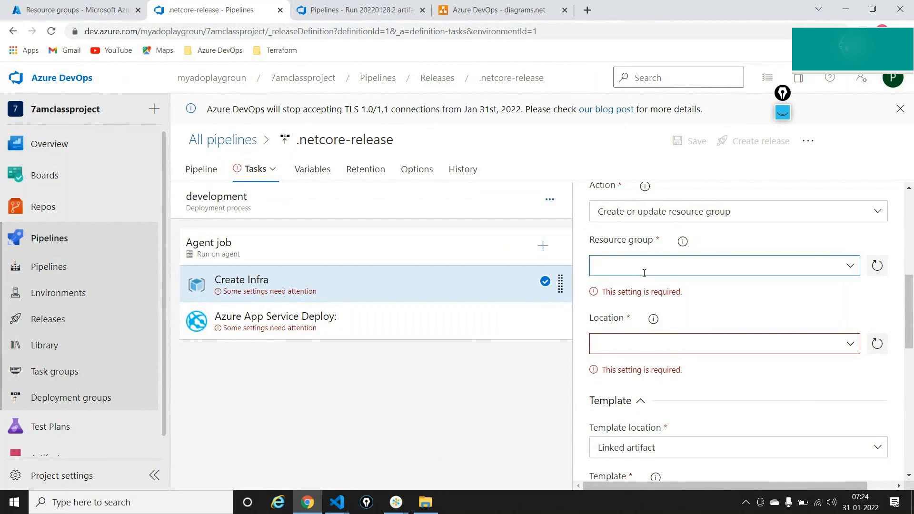
text($)
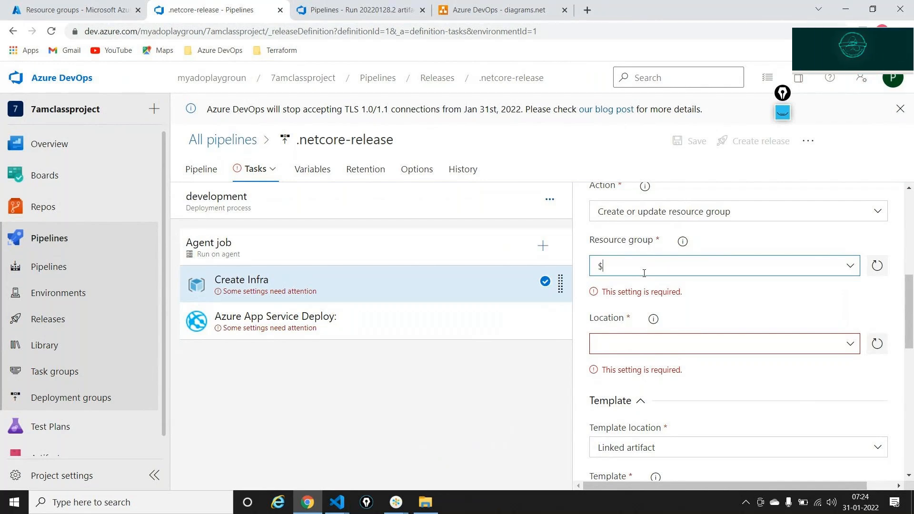
text(()
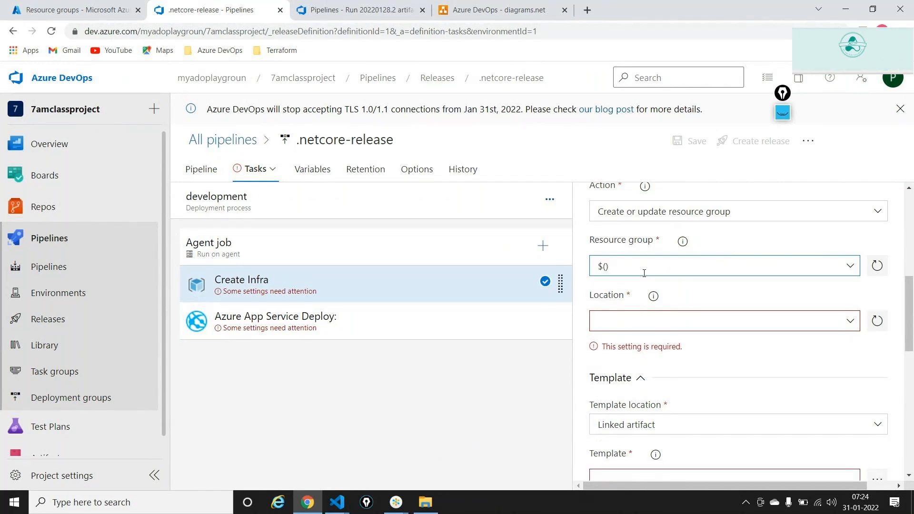
key(Left)
text(rgname)
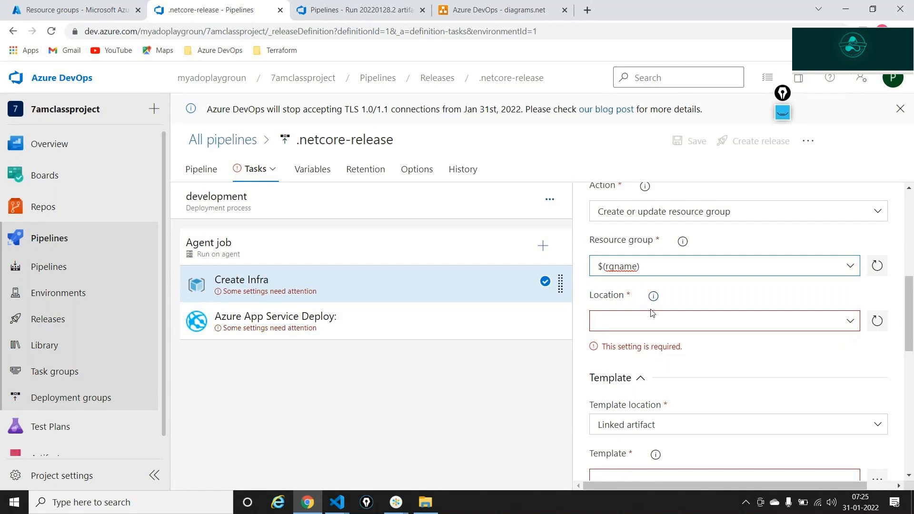
click(850, 320)
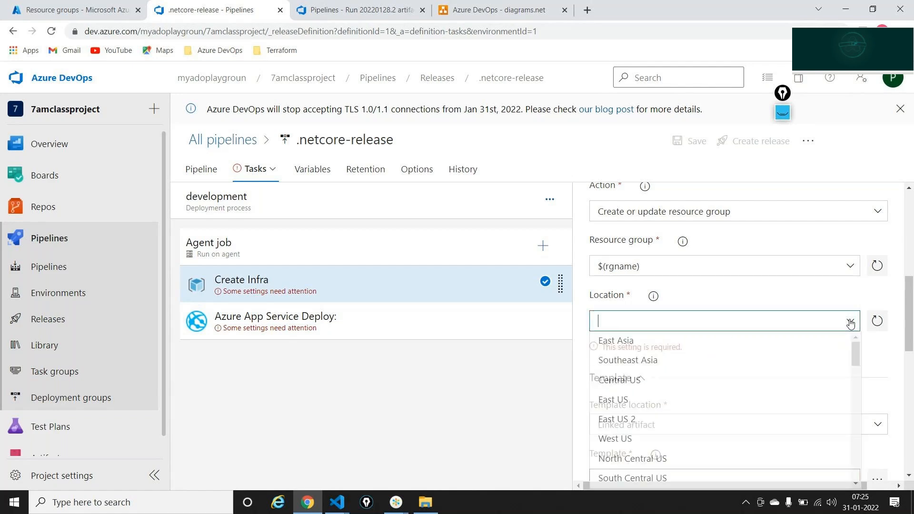
click(617, 419)
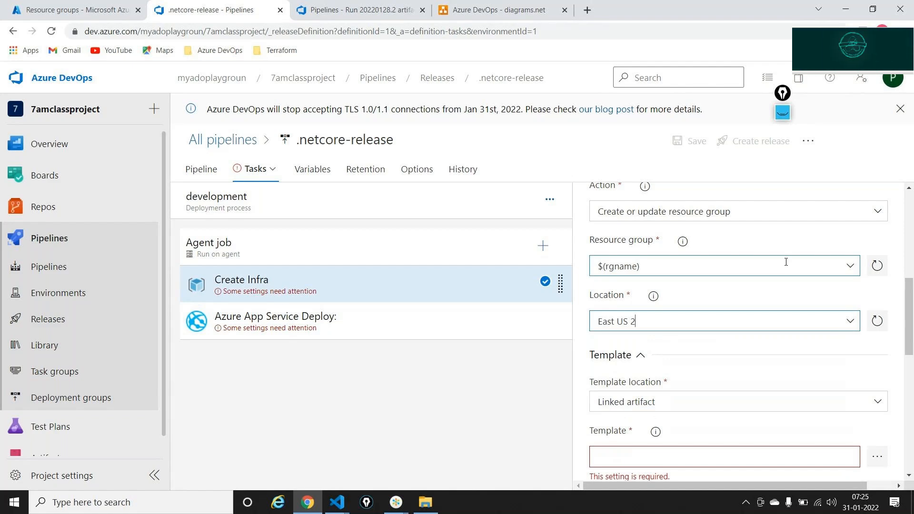
scroll(787, 262, down, 3)
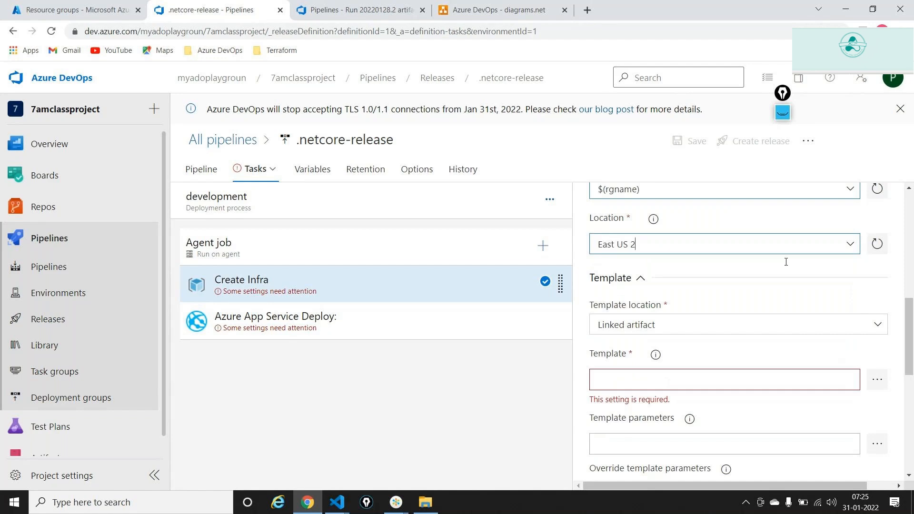
scroll(786, 263, up, 1)
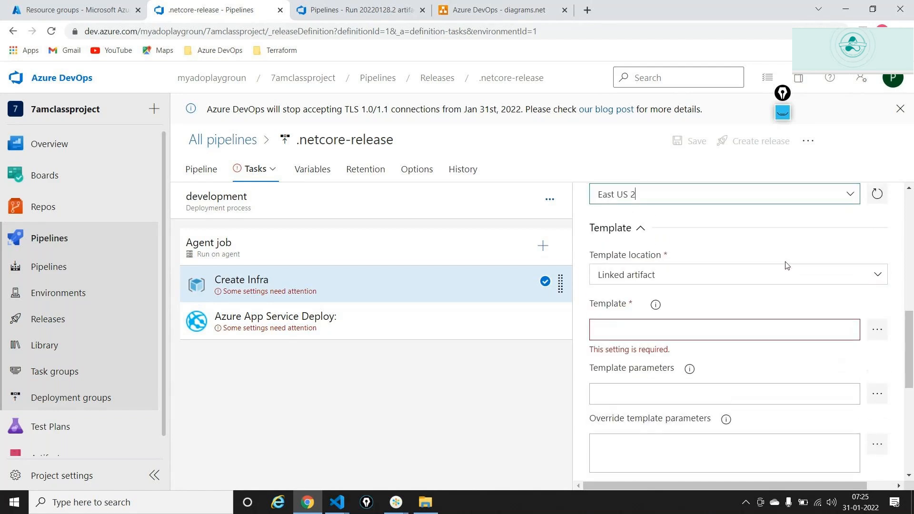
click(784, 92)
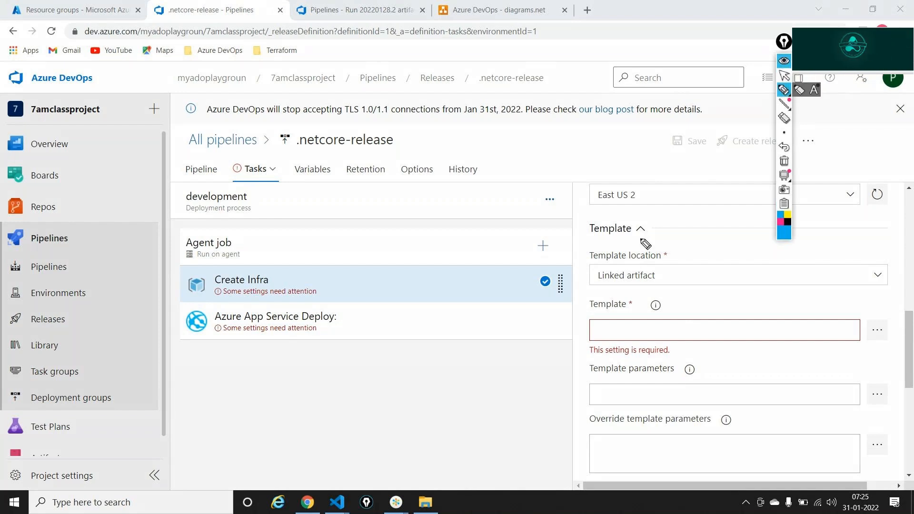
mouse_move(615, 292)
mouse_down()
mouse_move(584, 309)
mouse_move(641, 300)
mouse_move(614, 292)
mouse_up()
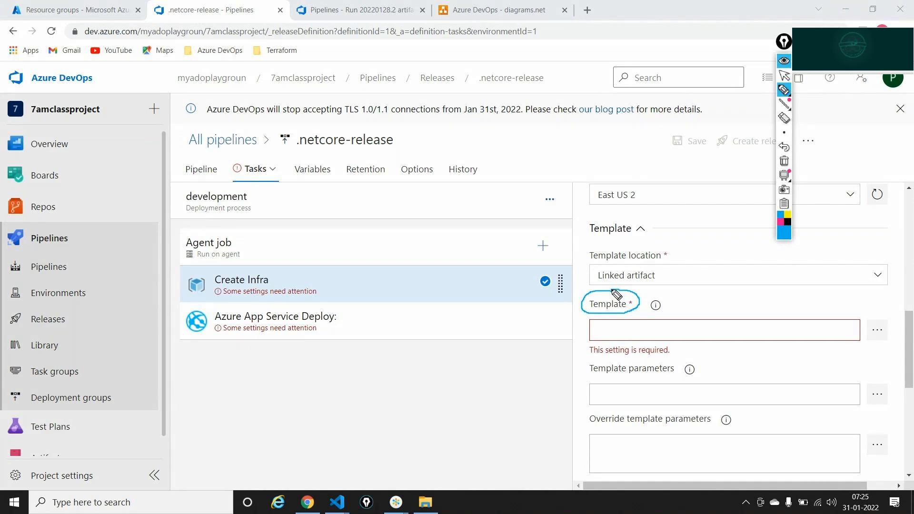
click(784, 160)
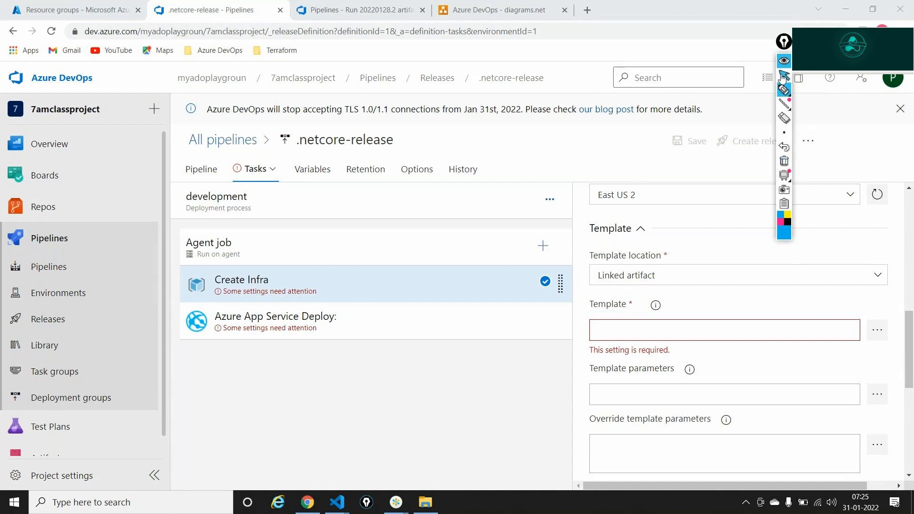
click(784, 75)
click(784, 62)
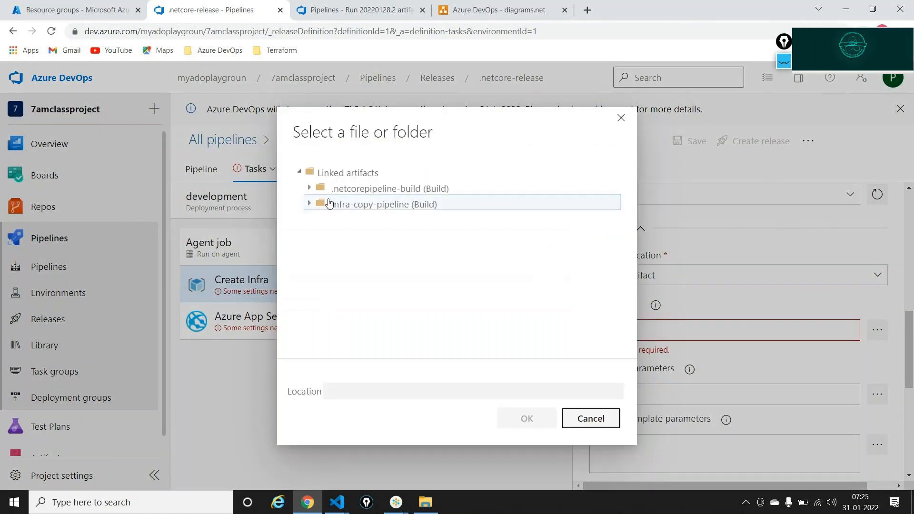
- Choose armwebapp.json from the drop folder of the _infra-copy-pipeline artifact as the task's template
click(309, 204)
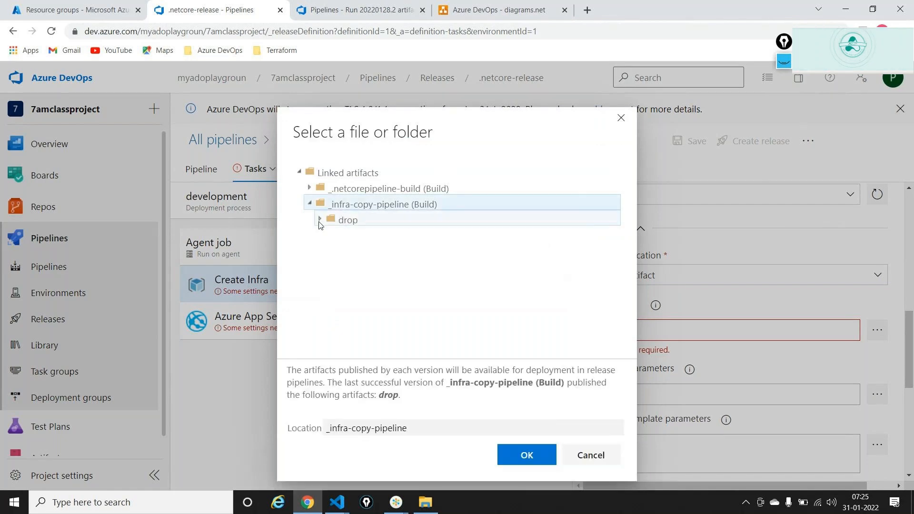
click(319, 220)
click(378, 236)
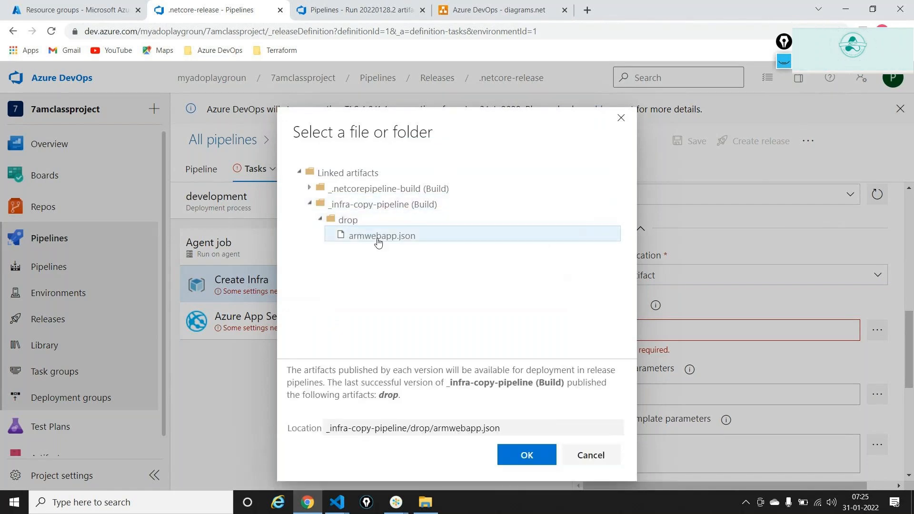
click(527, 454)
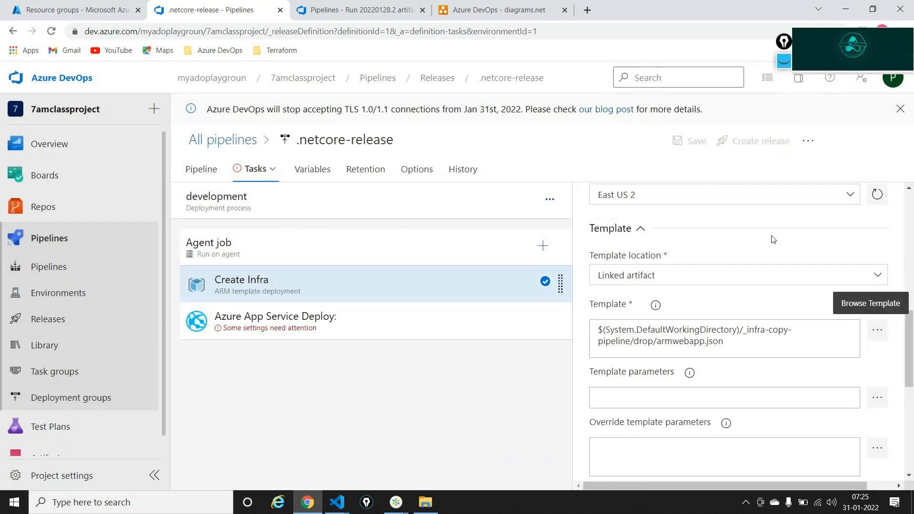
- Review the Template parameters and Override template parameters settings of the Create Infra task
scroll(773, 239, down, 1)
scroll(773, 239, down, 1)
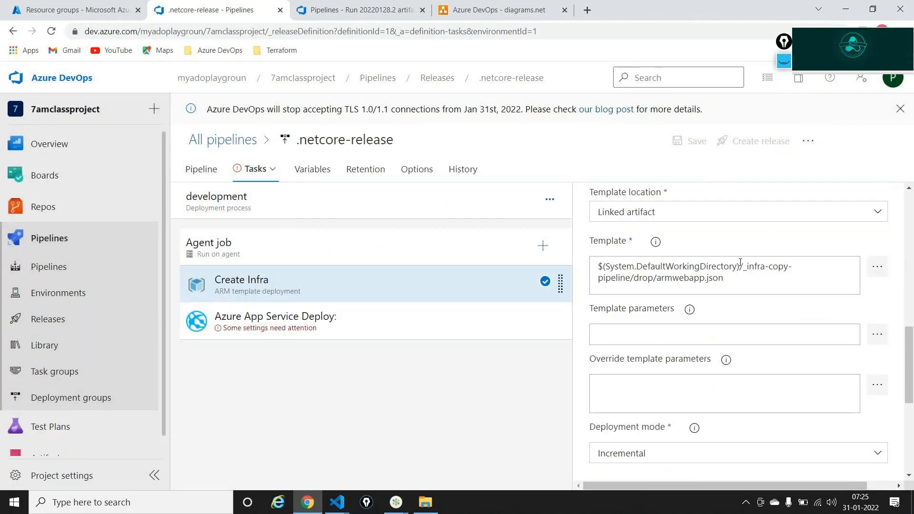
triple_click(617, 311)
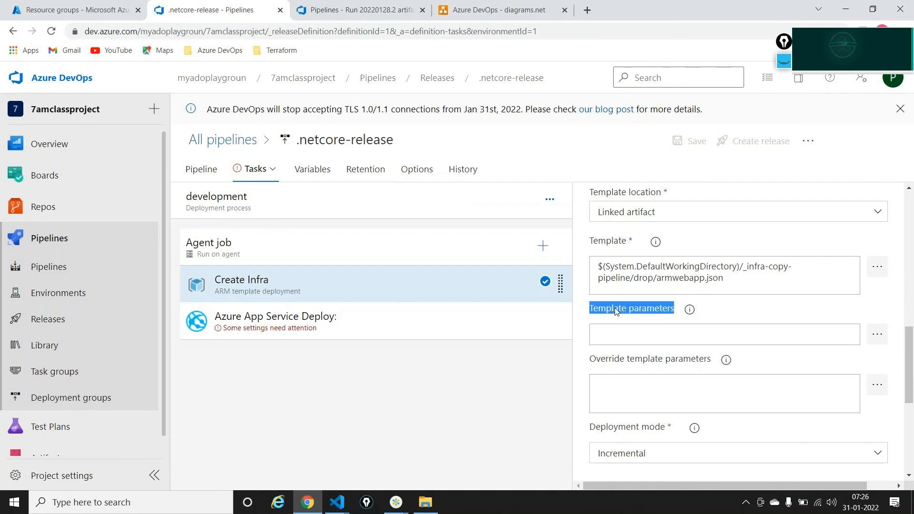
click(617, 311)
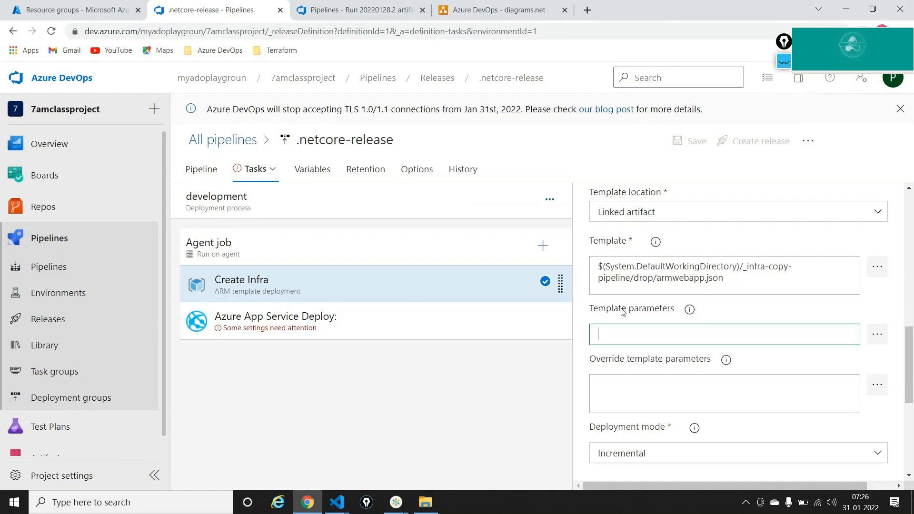
scroll(690, 309, down, 1)
scroll(692, 319, down, 1)
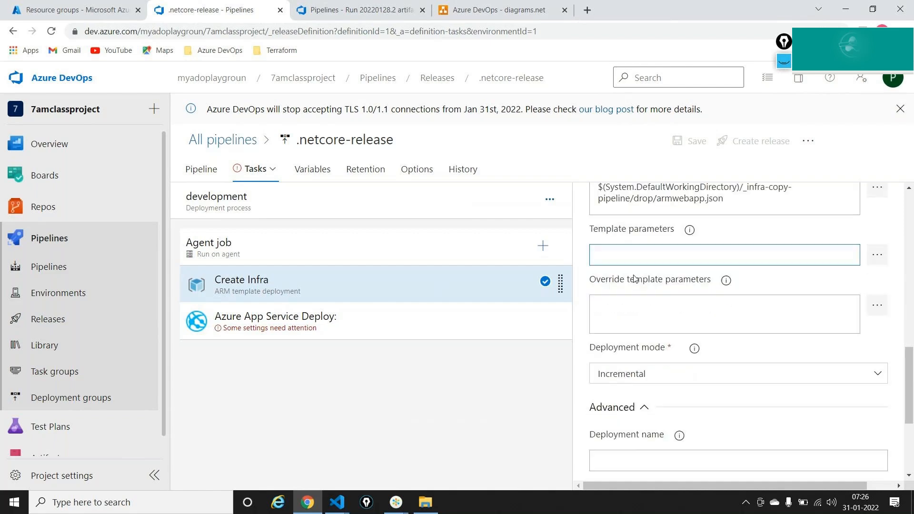
triple_click(618, 285)
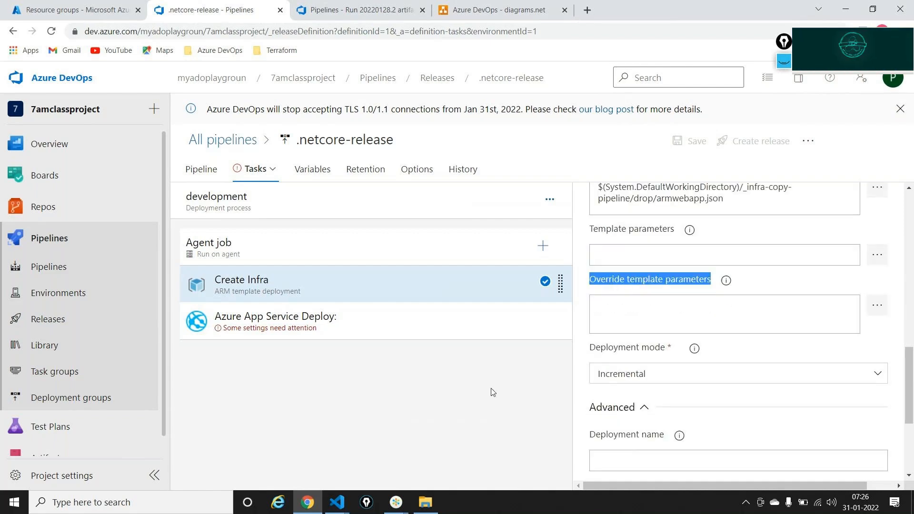
- Switch to Visual Studio Code and examine the aspName and webappName parameter definitions in armwebapp.json
click(341, 505)
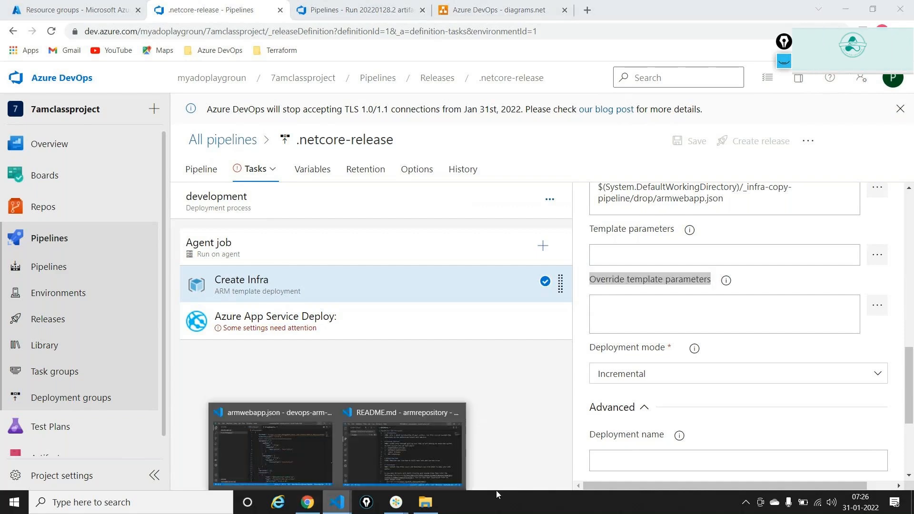
click(266, 460)
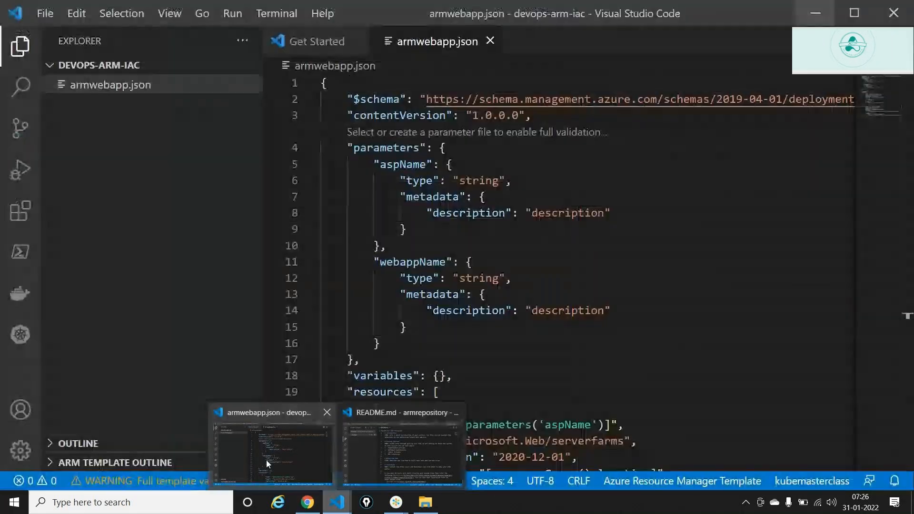
double_click(485, 180)
double_click(548, 212)
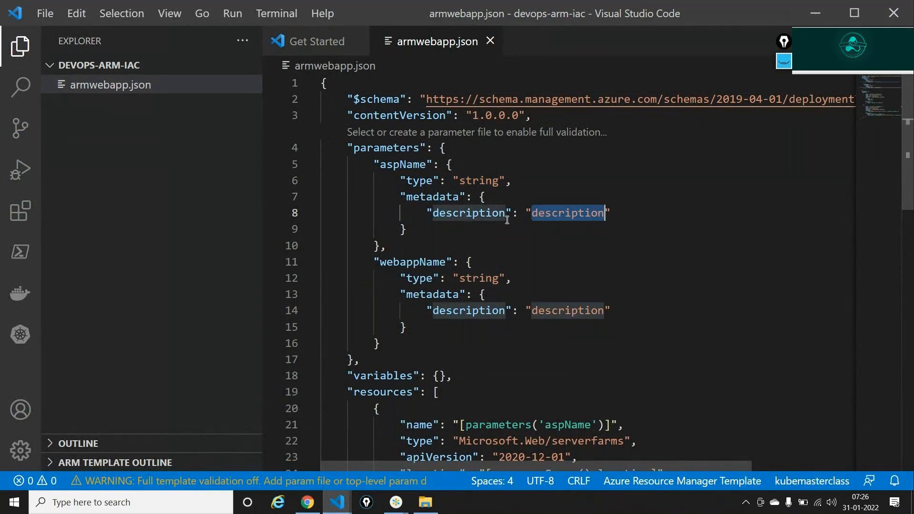
click(417, 163)
double_click(417, 163)
double_click(423, 264)
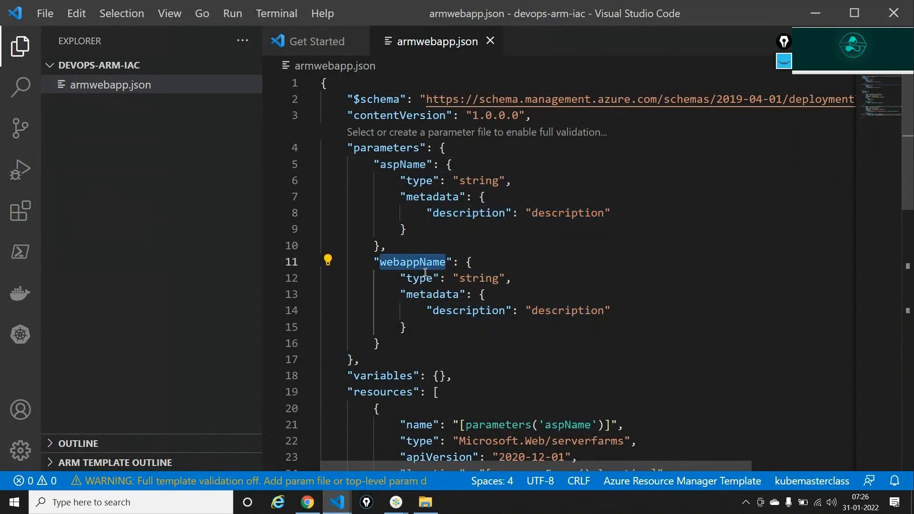
double_click(425, 281)
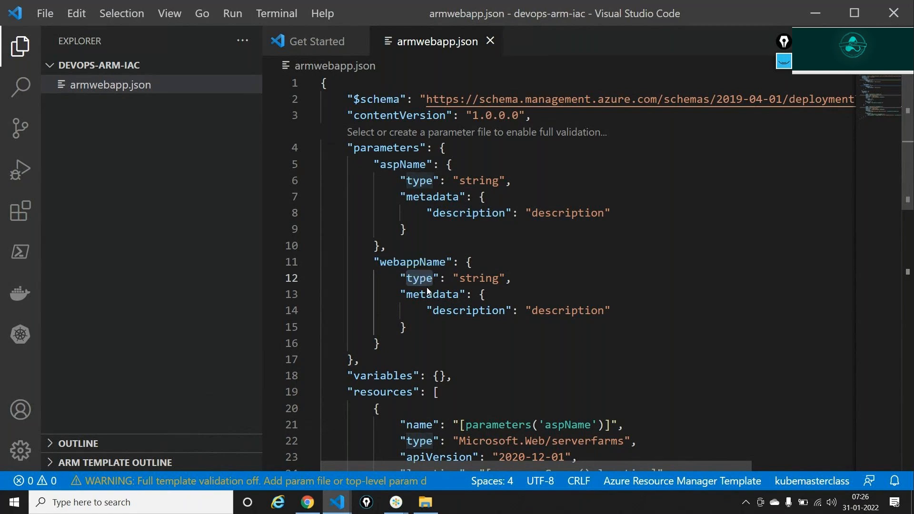
key(alt+Tab)
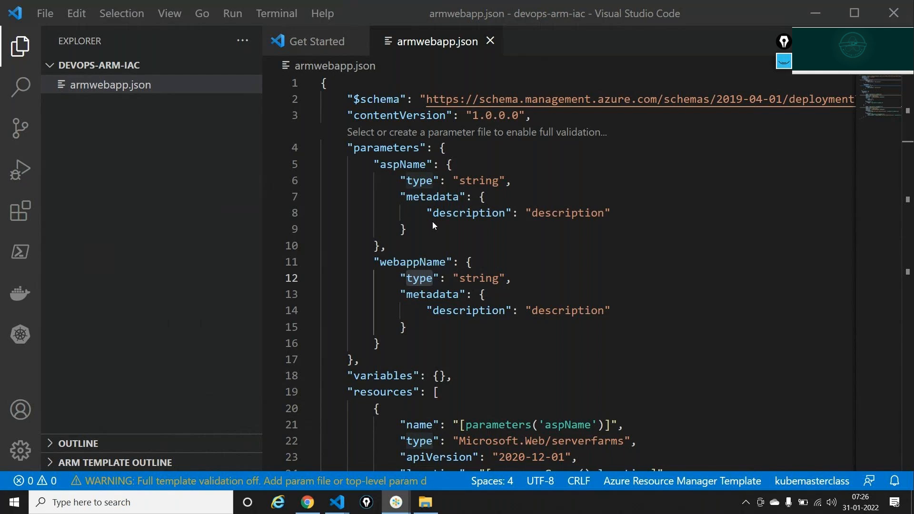
key(alt+Tab)
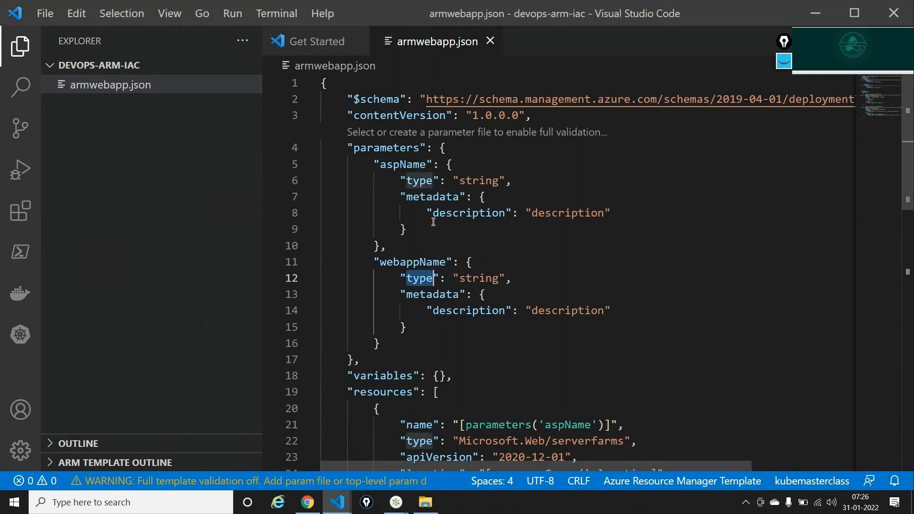
double_click(409, 164)
double_click(410, 262)
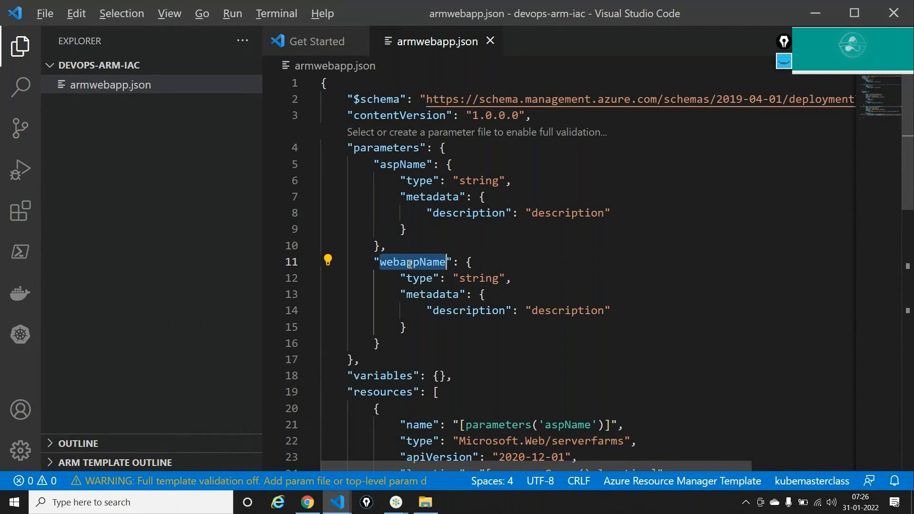
- Compare the release task's Override template parameters field in Chrome with the parameters in armwebapp.json, ending back in Chrome
key(alt+Tab)
key(alt+Tab)
key(alt+Tab)
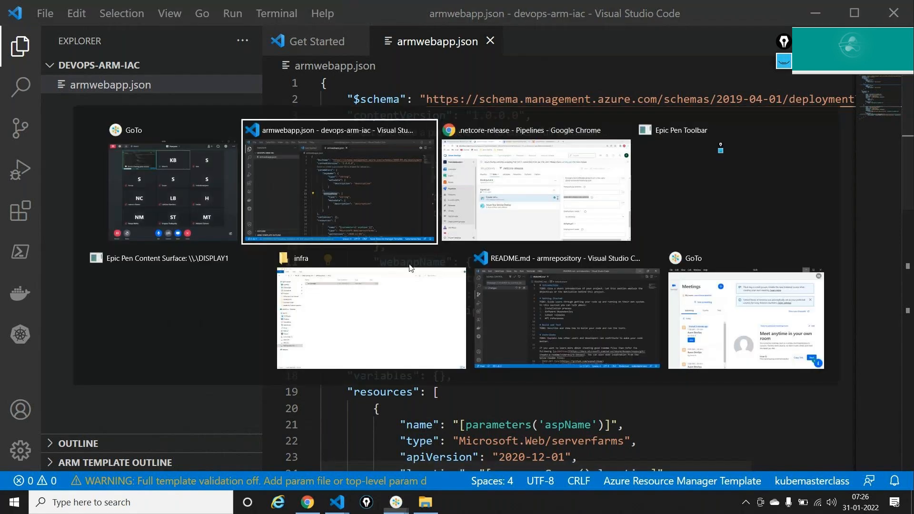
click(673, 317)
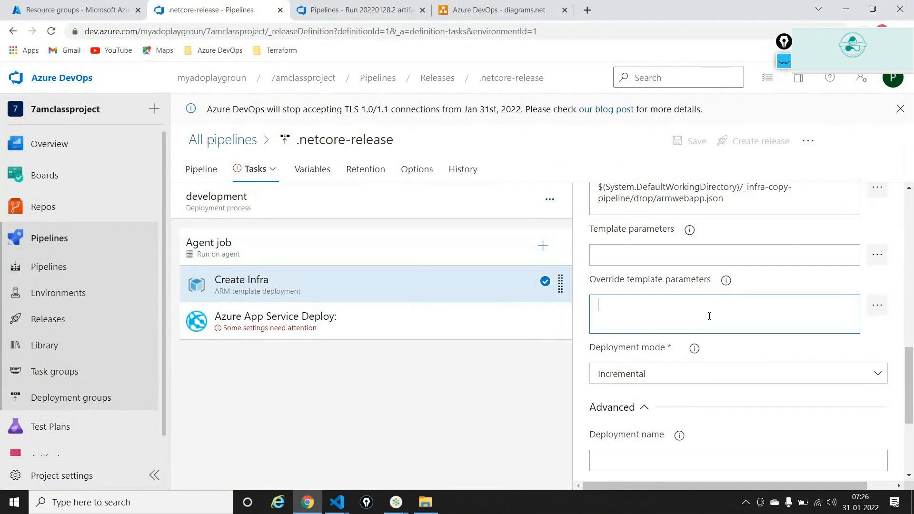
key(alt+Tab)
key(alt+Tab)
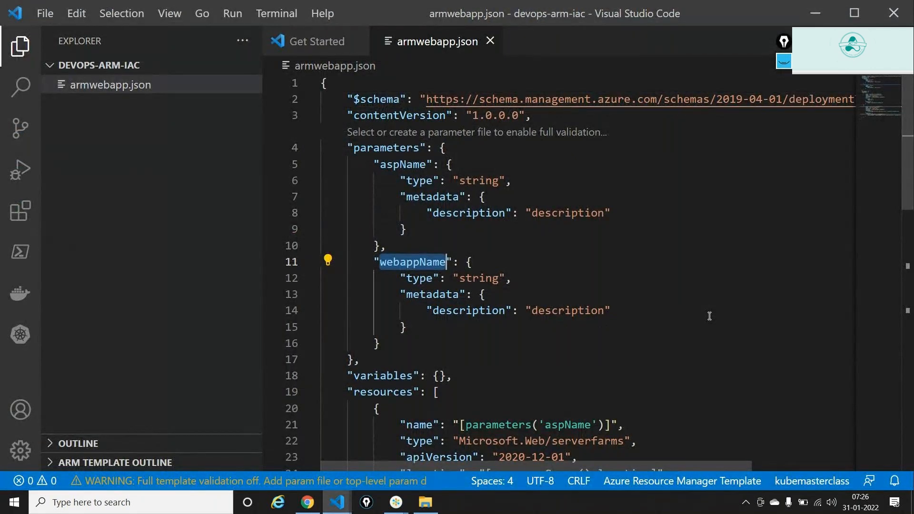
key(alt+Tab)
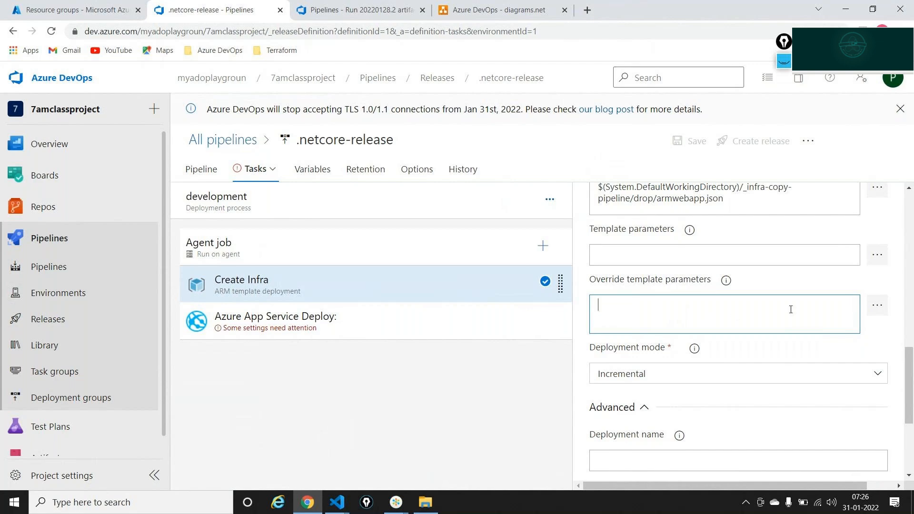
- Open the editor for the override template parameters and set aspName to the pipeline variable $(aspName)
click(885, 306)
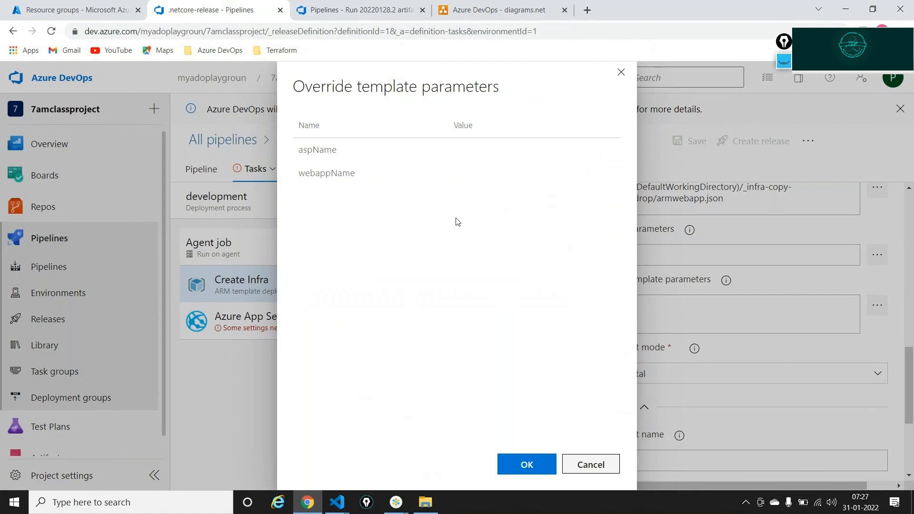
click(530, 159)
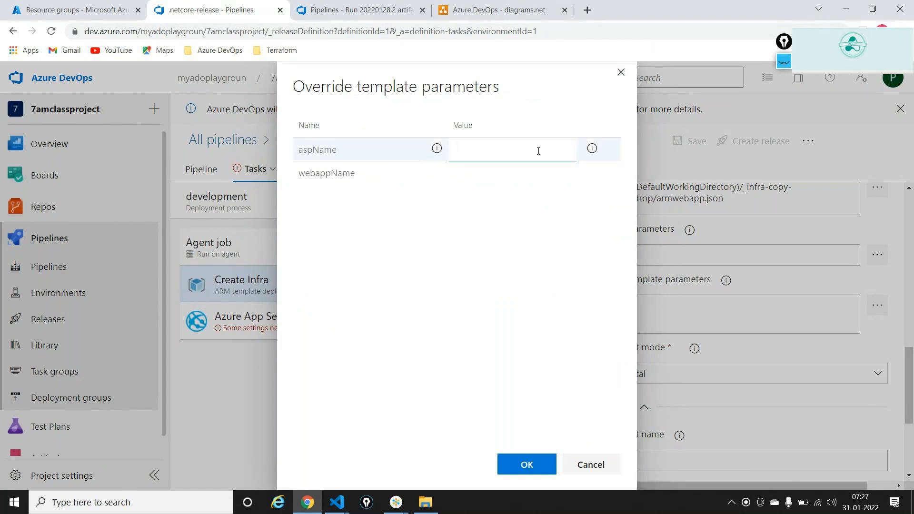
text($())
key(Left)
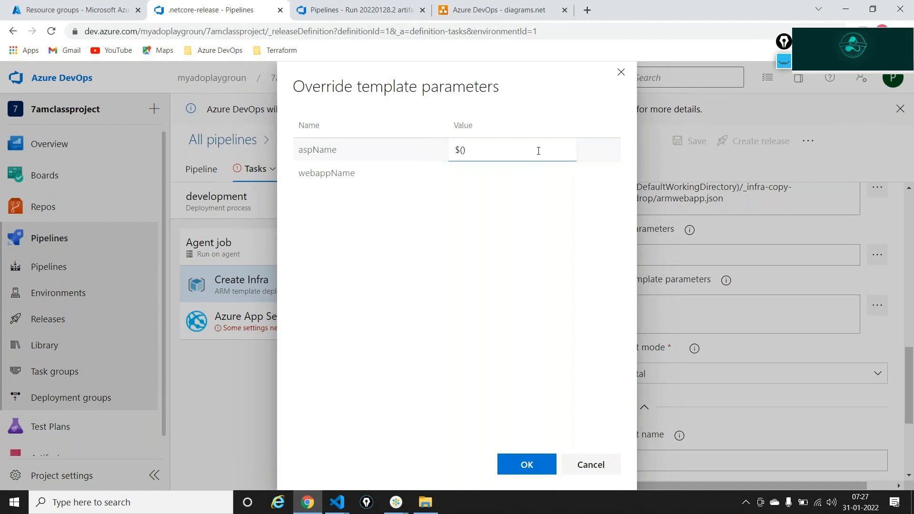
text(aspName)
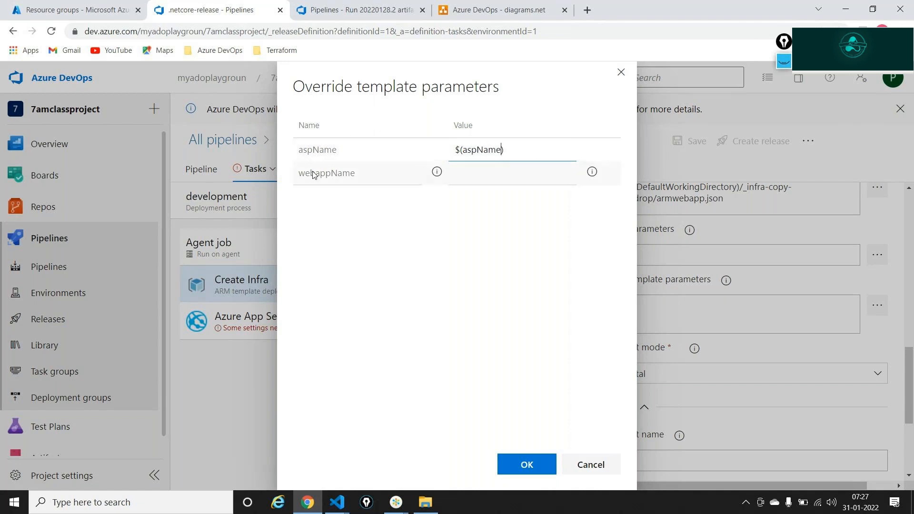
- Set the webappName override to the pipeline variable $(webappName) and apply the parameter overrides to the Create Infra task
double_click(315, 174)
key(ctrl+c)
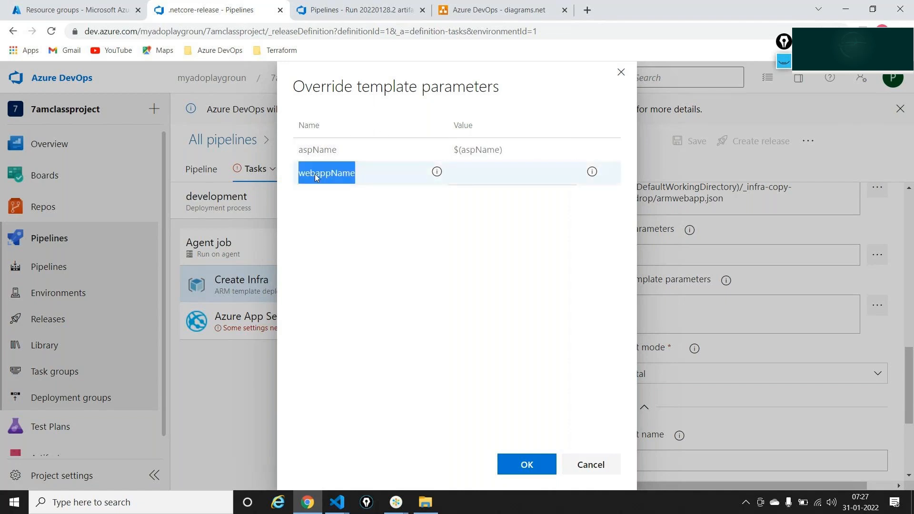
click(482, 168)
text($())
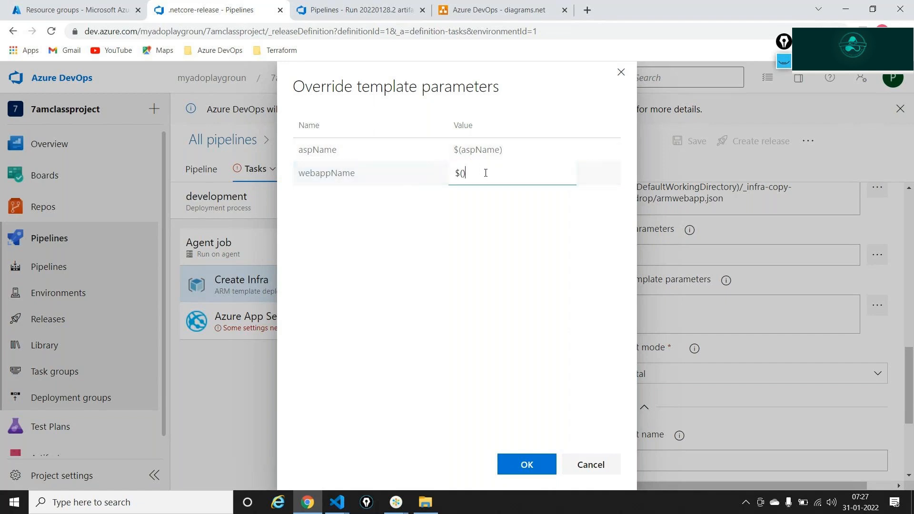
key(Left)
key(ctrl+v)
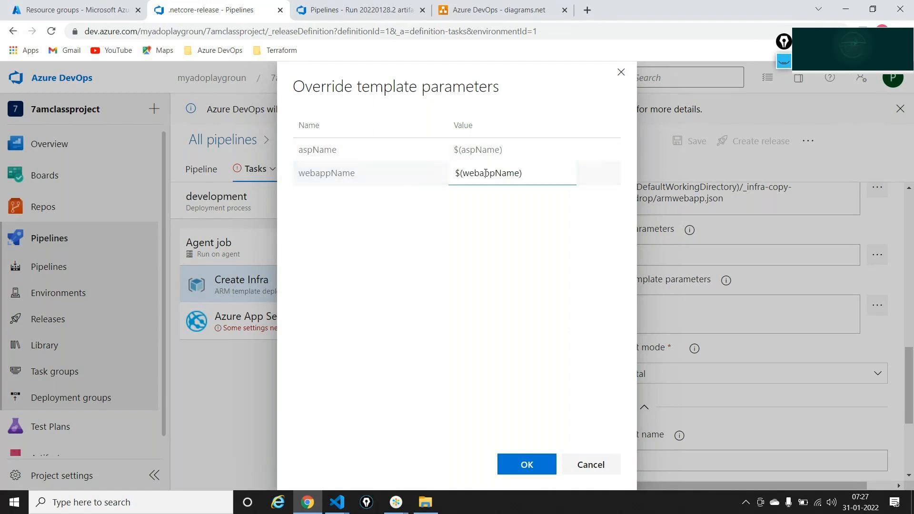
click(527, 465)
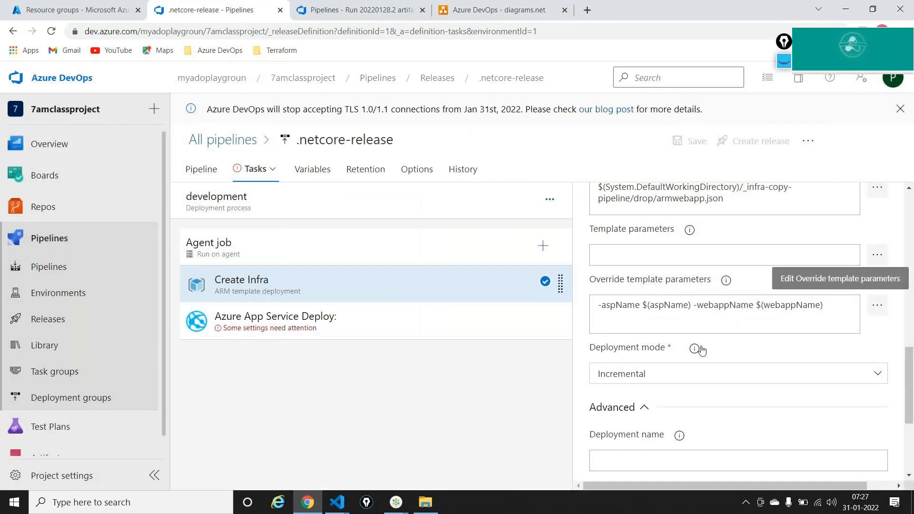
drag(598, 305, 837, 311)
click(836, 311)
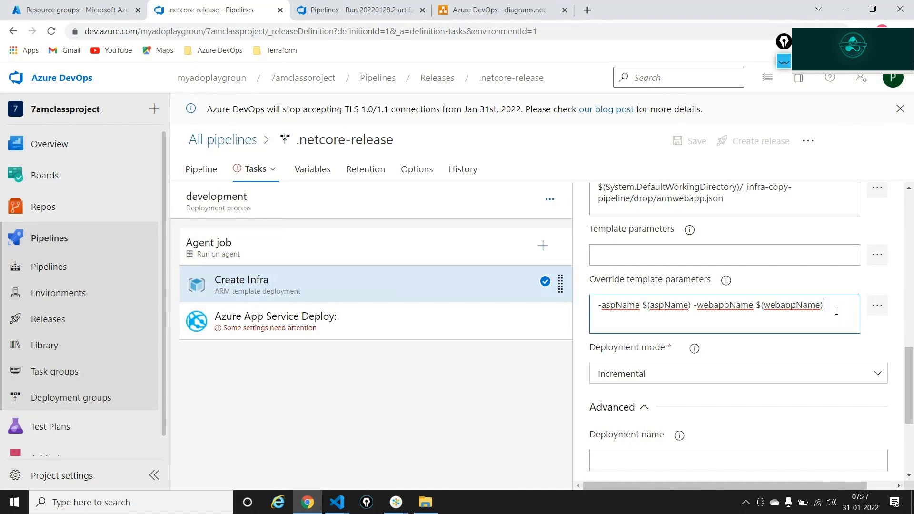
- Copy the variable name rgname from the task's Resource group setting into a new Notepad document and enlarge the text to 210%
scroll(836, 311, up, 6)
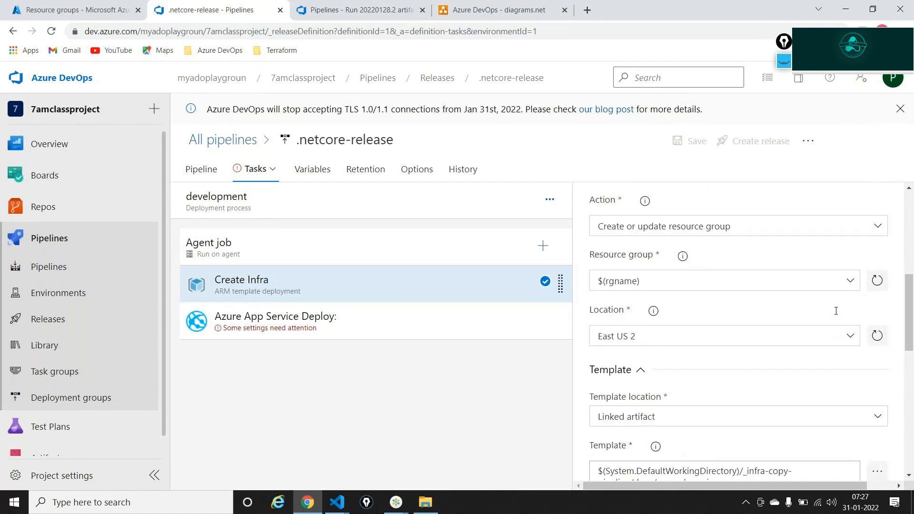
double_click(615, 282)
key(ctrl+c)
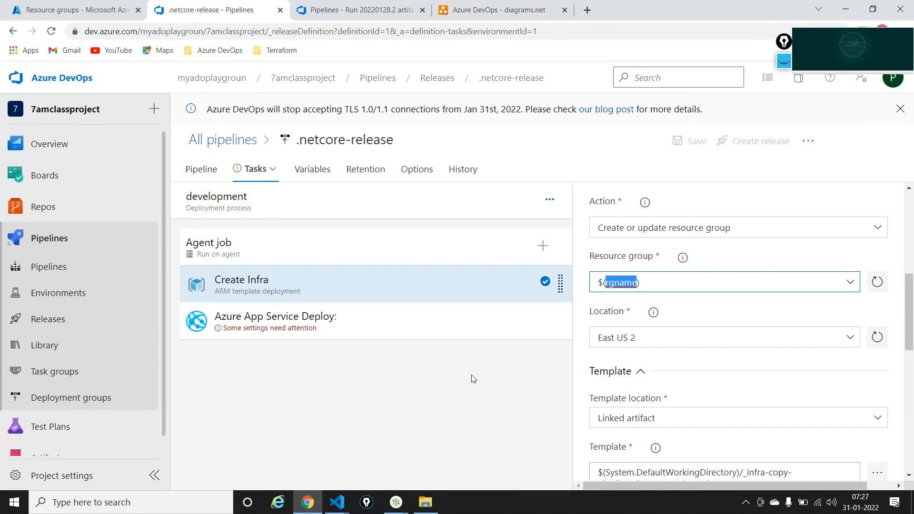
key(super+r)
key(Return)
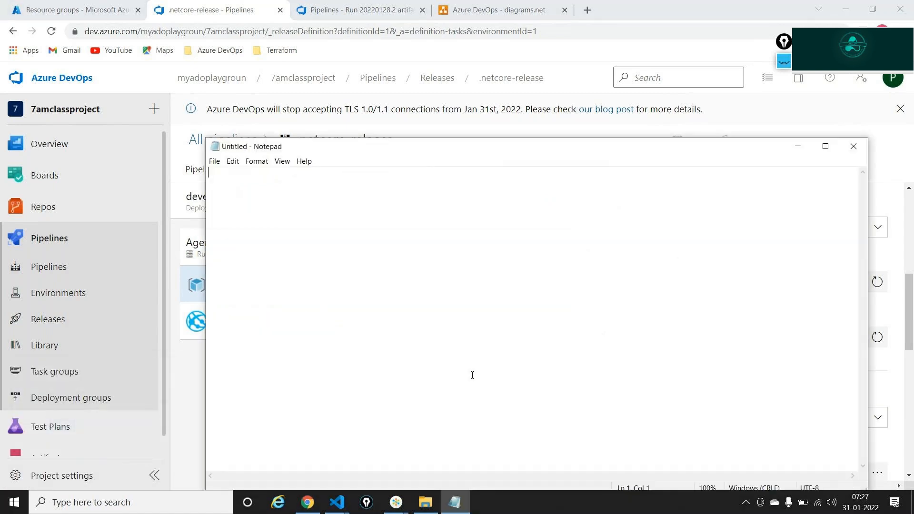
key(ctrl+v)
key(ctrl+plus)
key(ctrl+plus)
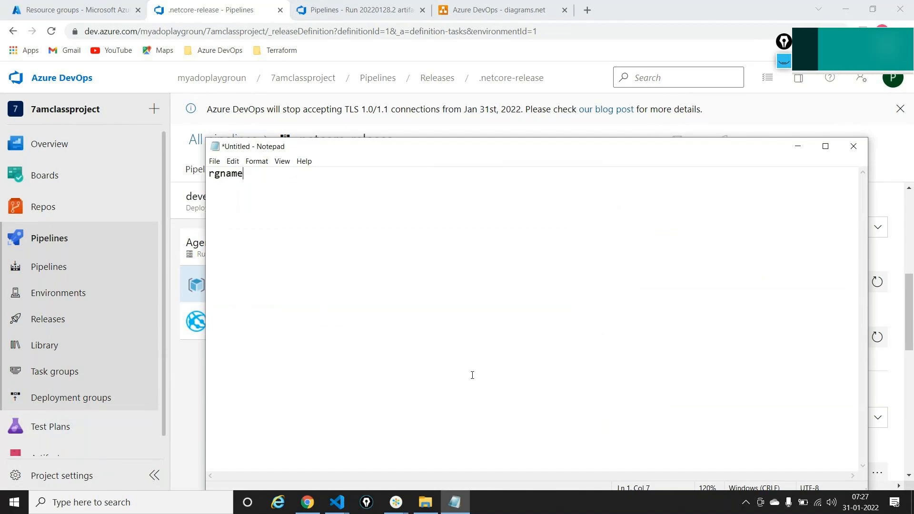
key(ctrl+plus)
key(ctrl+plus)
key(ctrl+plus)
key(ctrl+plus)
key(ctrl+plus)
key(ctrl+plus)
key(ctrl+plus)
key(ctrl+plus)
key(ctrl+plus)
key(Return)
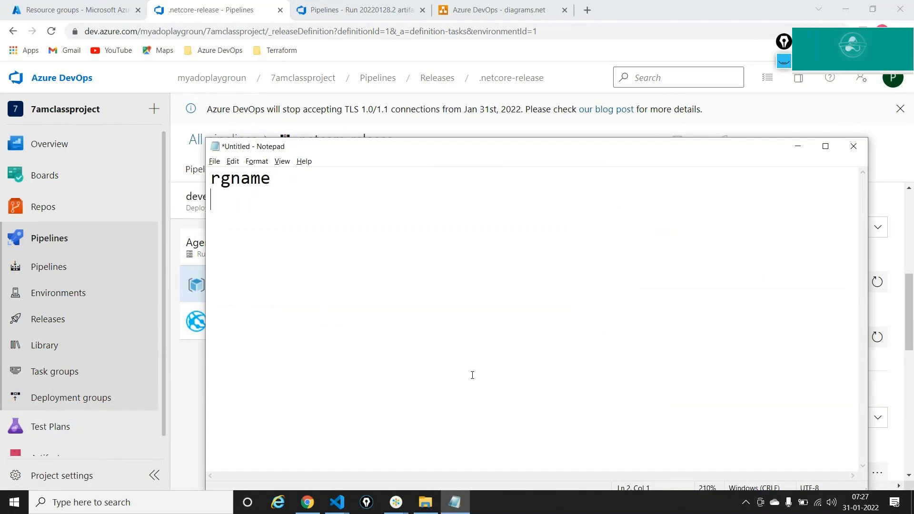
- Copy the variable name aspName from the task's override template parameters in Chrome to the second line of the Notepad list
key(alt+Tab)
scroll(605, 472, down, 2)
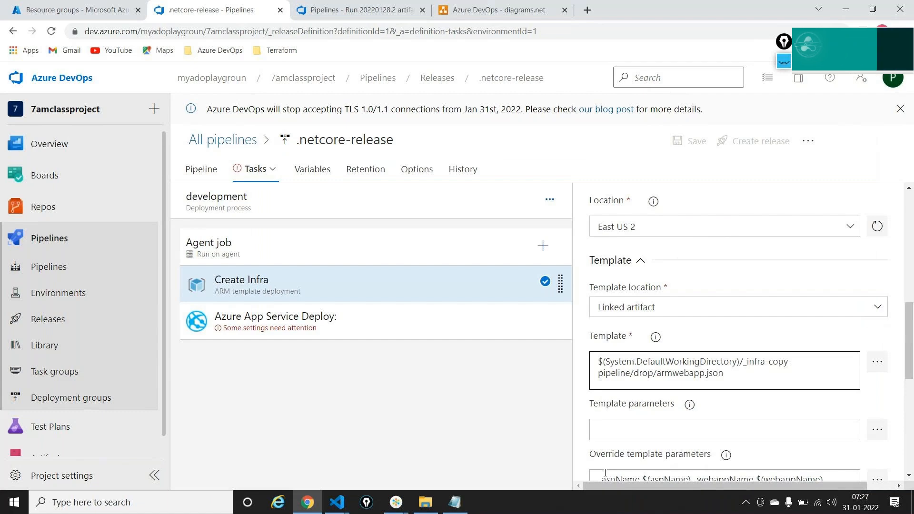
scroll(605, 473, down, 3)
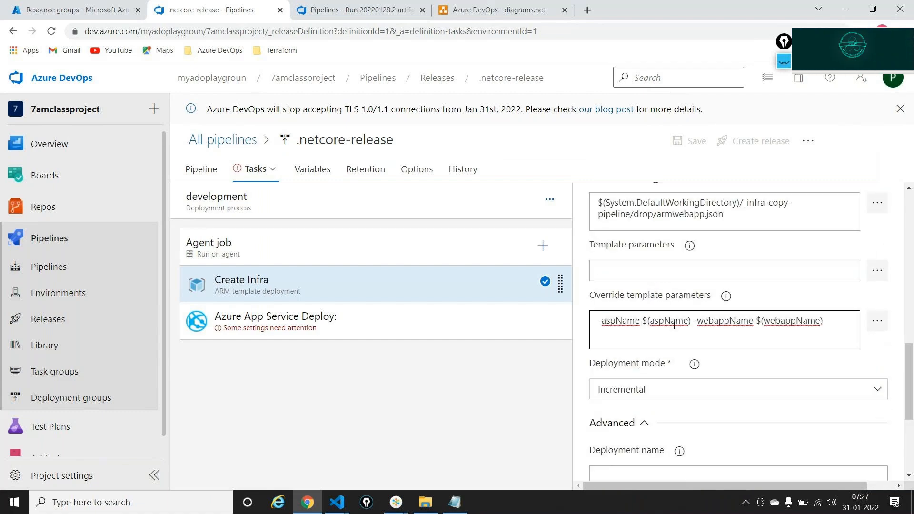
double_click(674, 326)
key(ctrl+c)
key(alt+Tab)
key(ctrl+v)
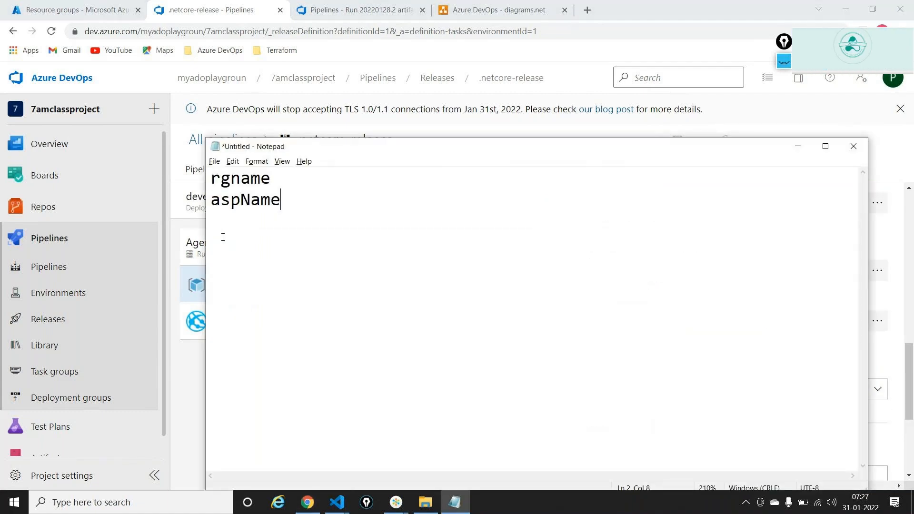
key(Return)
- Copy the variable name webappName from the override template parameters in Chrome to the third line of the Notepad list
key(alt+Tab)
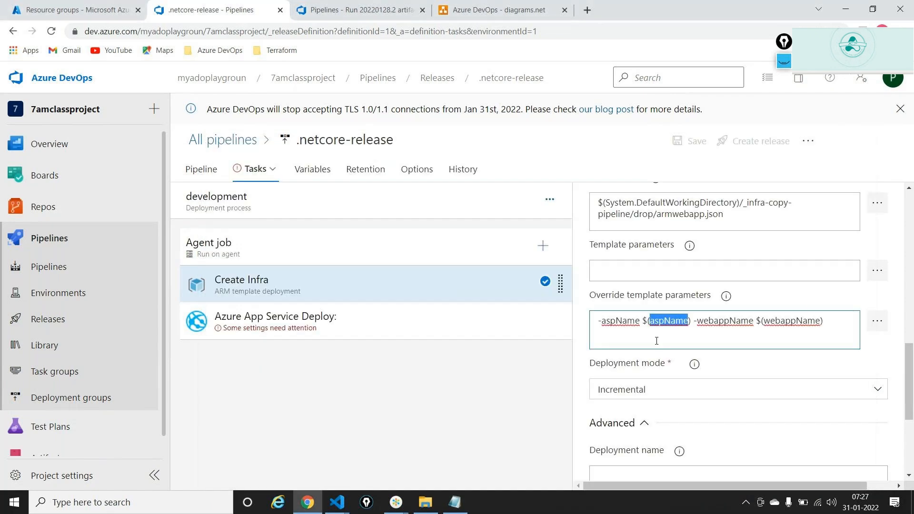
double_click(792, 321)
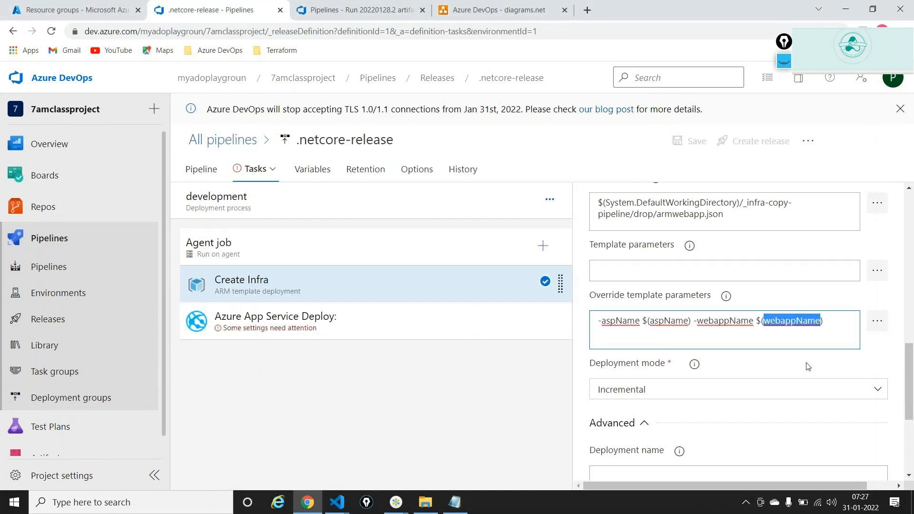
key(ctrl+c)
key(alt+Tab)
key(ctrl+v)
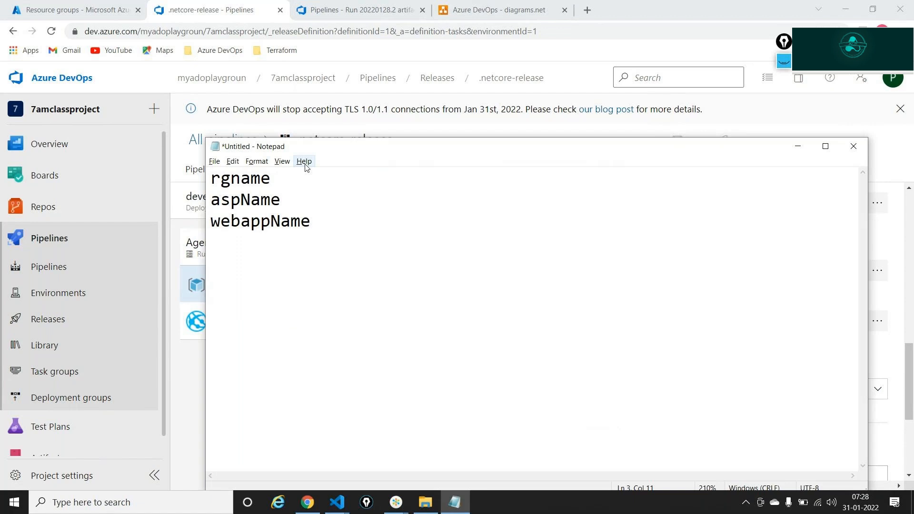
- Insert a blank line above the variable list and note dev-rg after rgname, separated by a hyphen
click(296, 177)
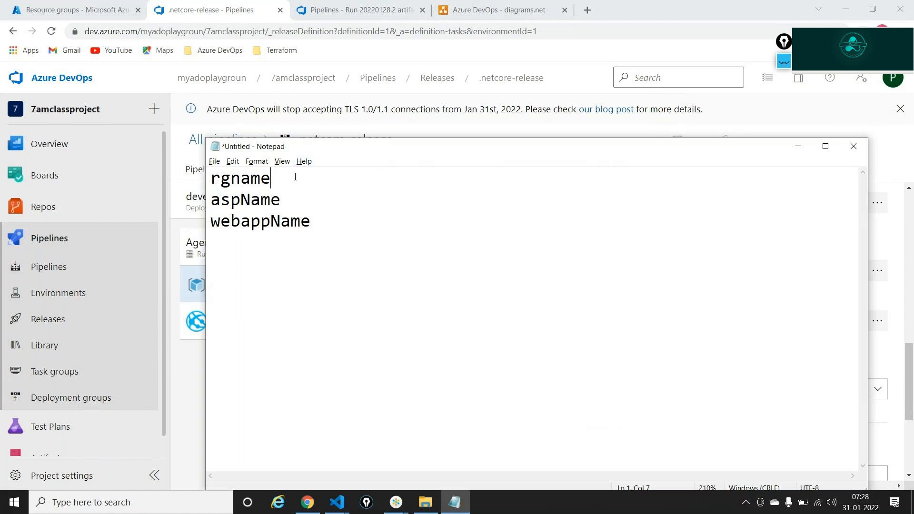
click(212, 181)
key(Return)
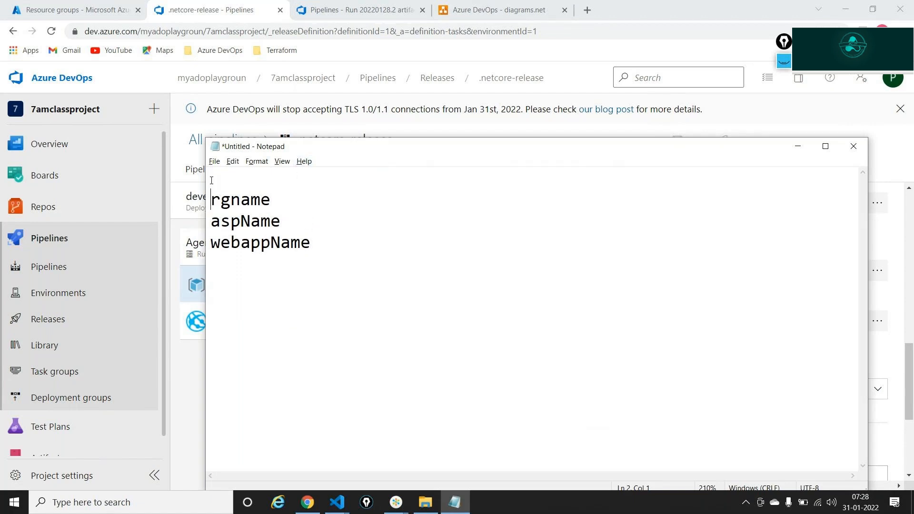
key(End)
text(- env)
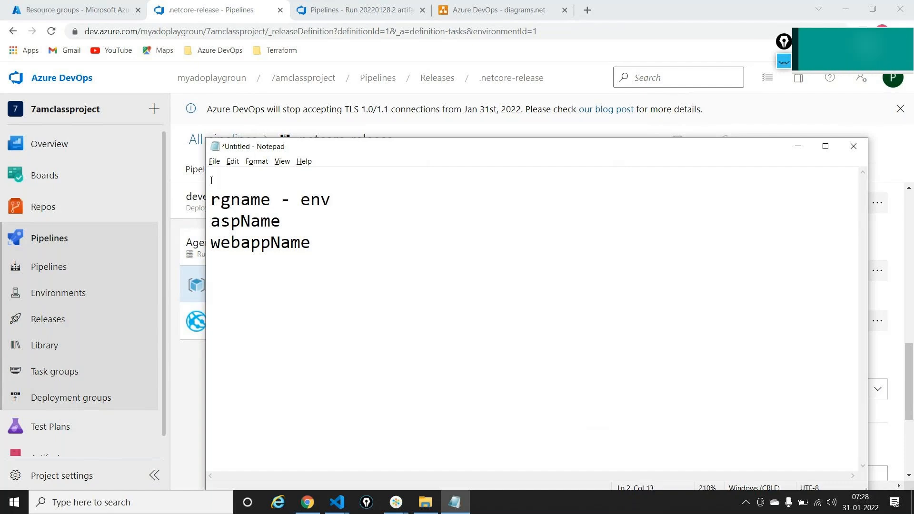
key(BackSpace)
key(BackSpace)
key(BackSpace)
text(de)
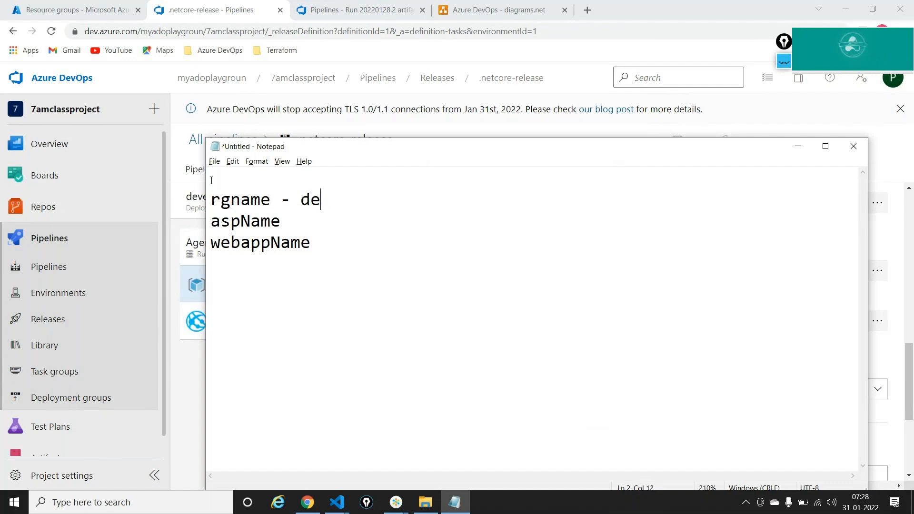
text(v-r)
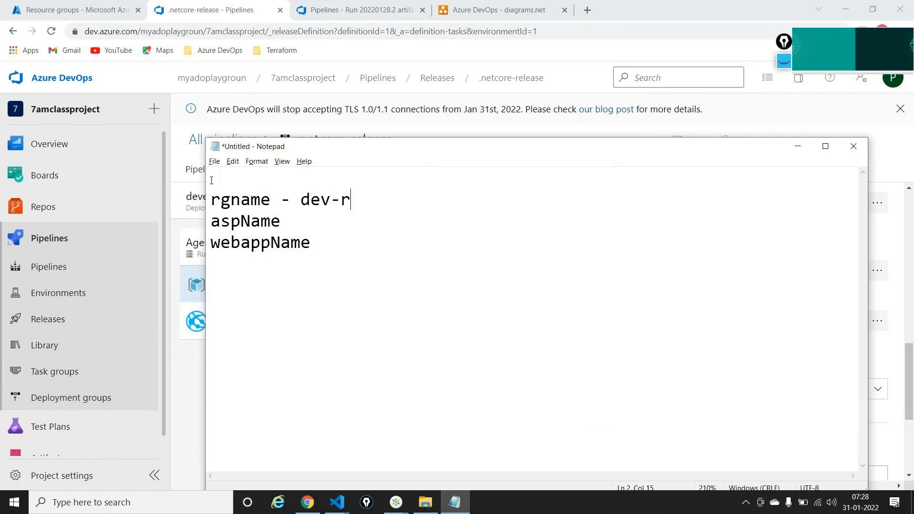
text(g)
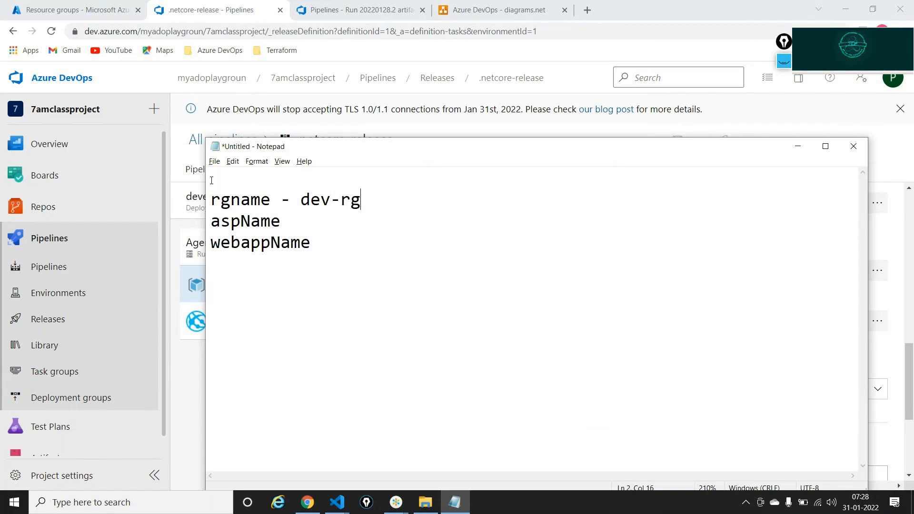
- Add a hyphen and the value devsitehealtcaruse2 after aspName in the Notepad list
click(305, 228)
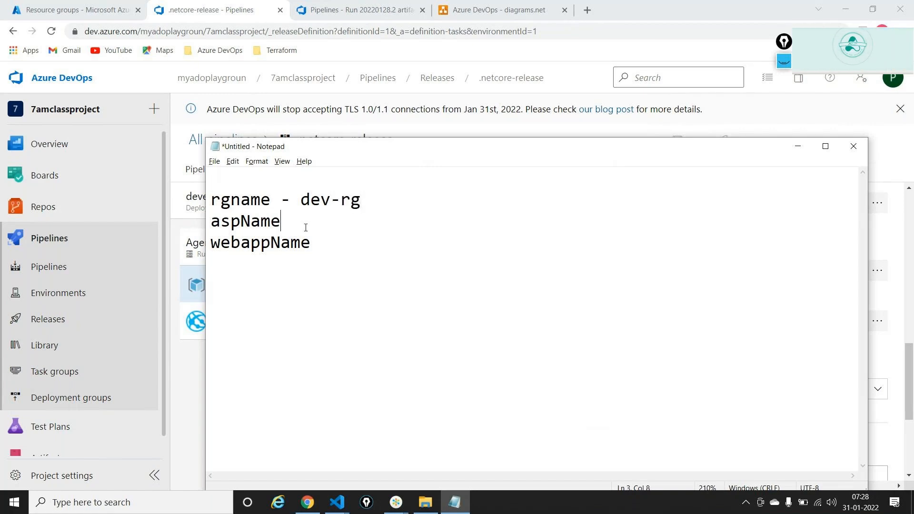
text(- )
text(en)
text(v)
key(BackSpace)
key(BackSpace)
key(BackSpace)
text(dev)
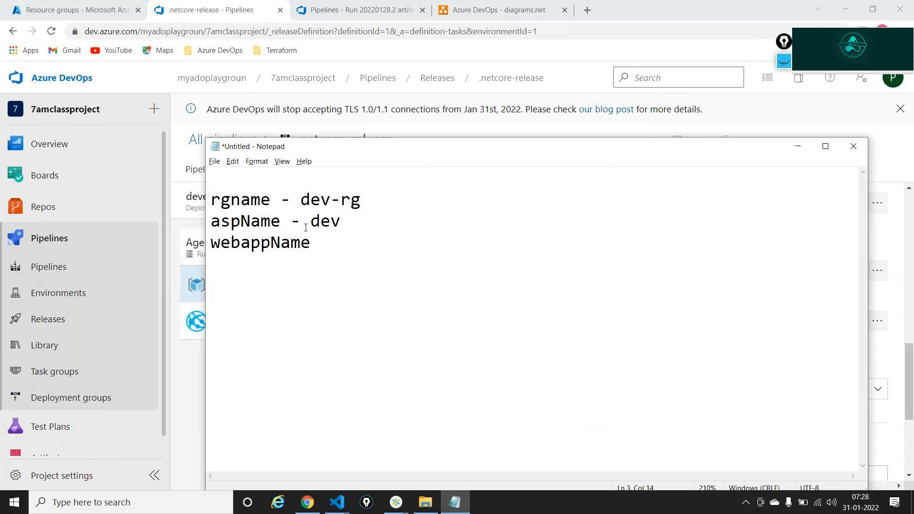
text(site)
text(ola)
key(BackSpace)
key(BackSpace)
key(BackSpace)
text(he)
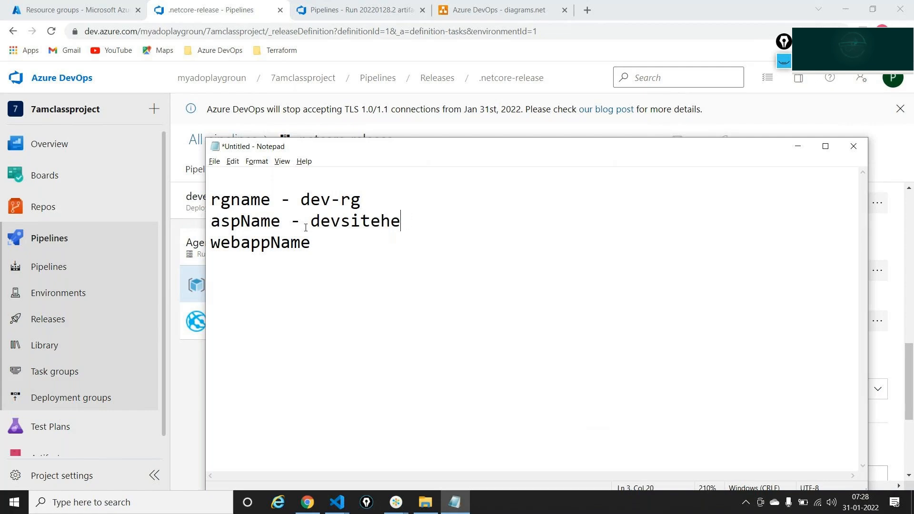
text(altcaruse)
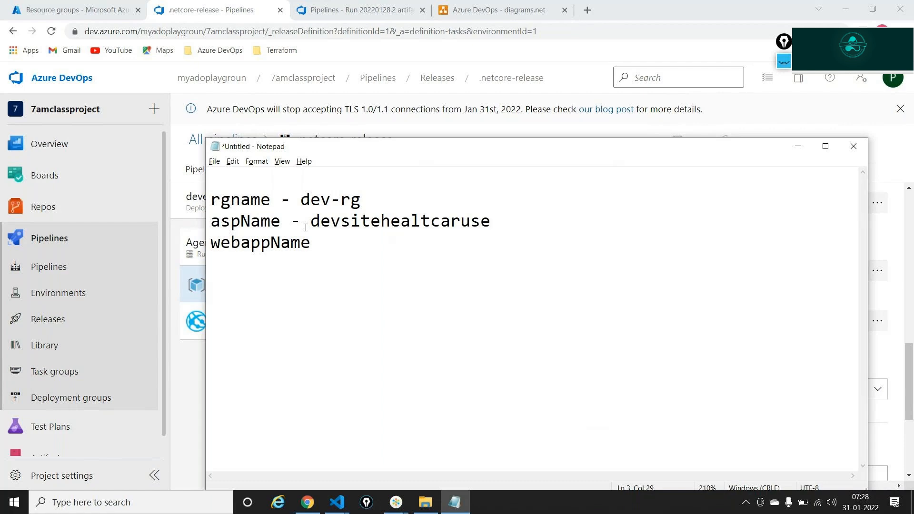
text(2)
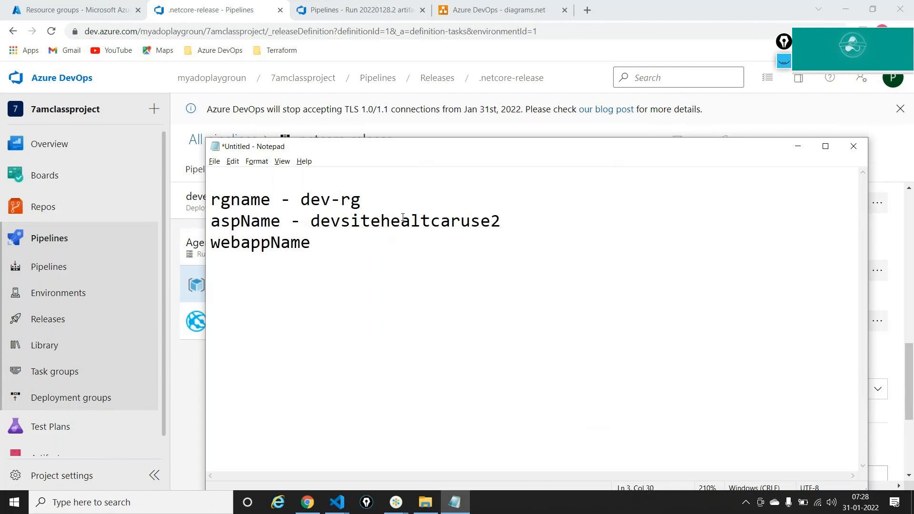
- Shorten the value on the aspName line to devsitehealtcruse2
key(Left)
key(Left)
key(Left)
key(Left)
key(Left)
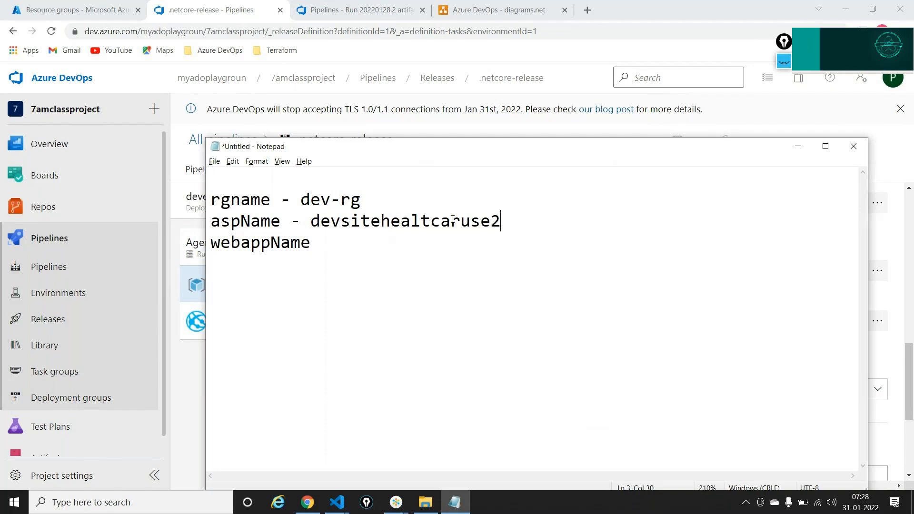
key(BackSpace)
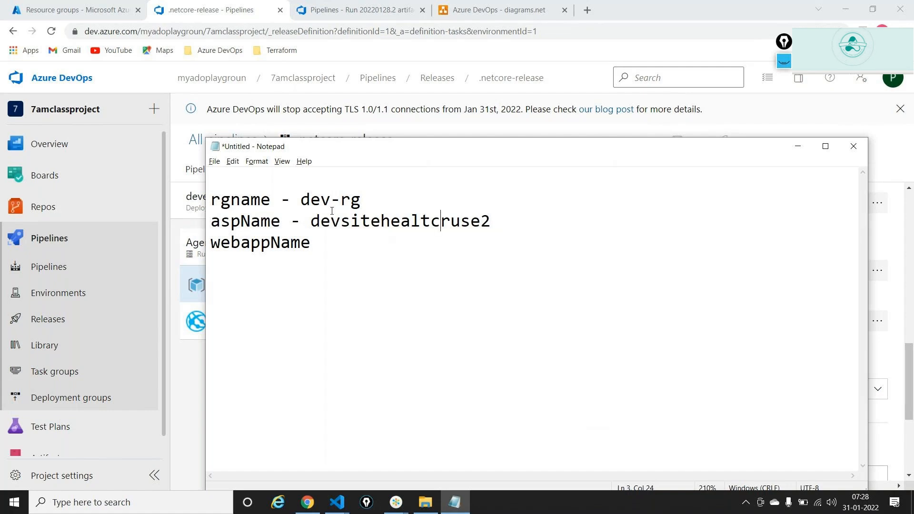
- Remove the value after the hyphen on the aspName line and place the cursor at the end of the webappName line
click(312, 221)
key(shift+Home)
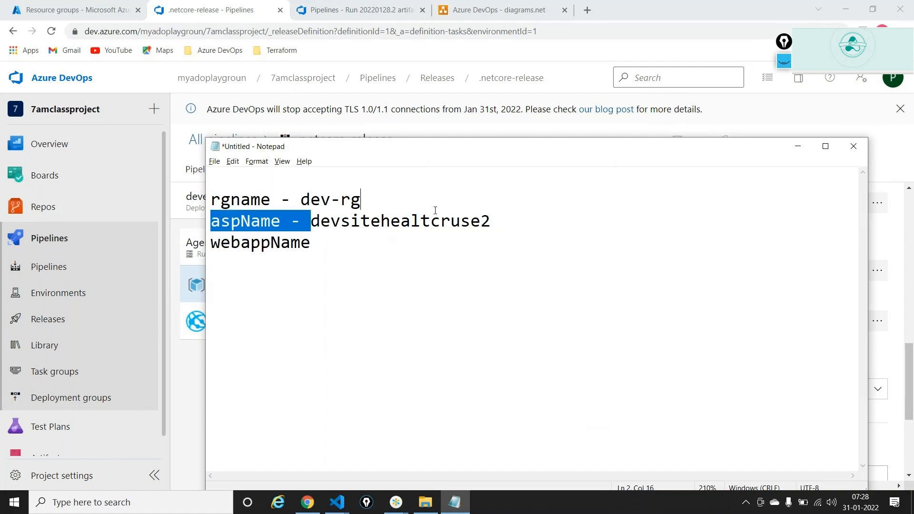
key(shift+End)
key(Delete)
click(398, 245)
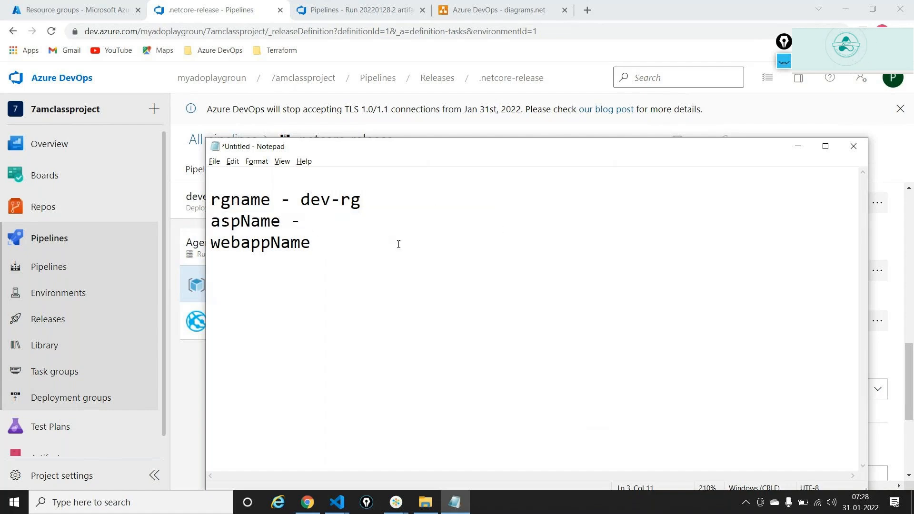
- Add the values devsitehealtcruse2 after webappName and devplan01 after aspName in the Notepad list
key(ctrl+v)
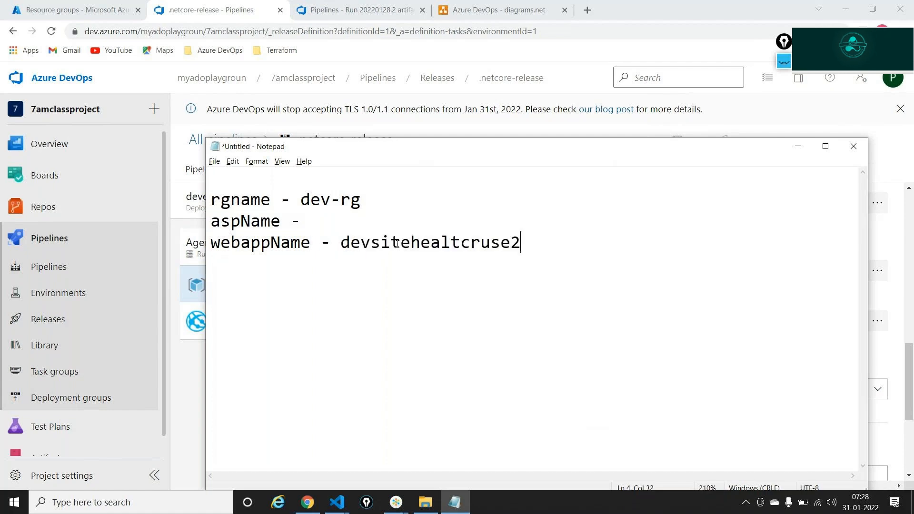
click(307, 224)
text(dev)
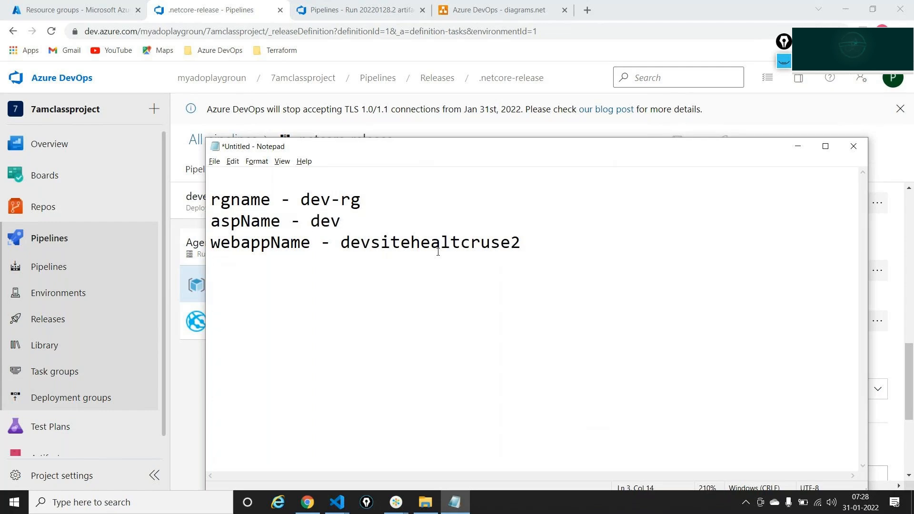
text(plan01)
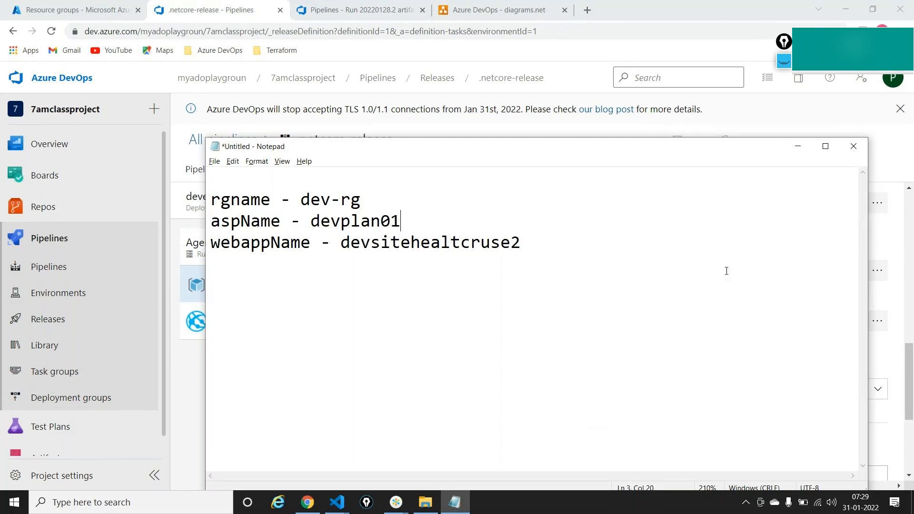
- Mark the dev prefixes with the screen pen, sketch qa equivalents beside the three values, and clear all drawings
click(784, 61)
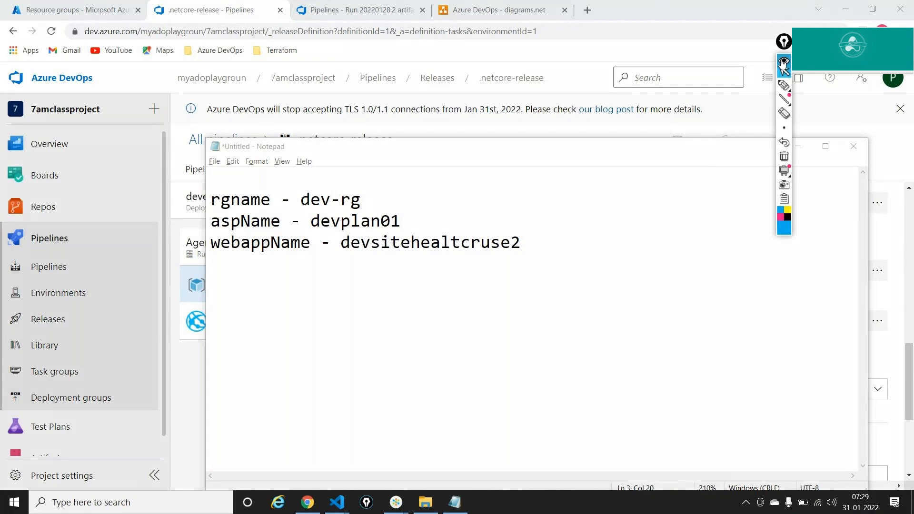
click(784, 89)
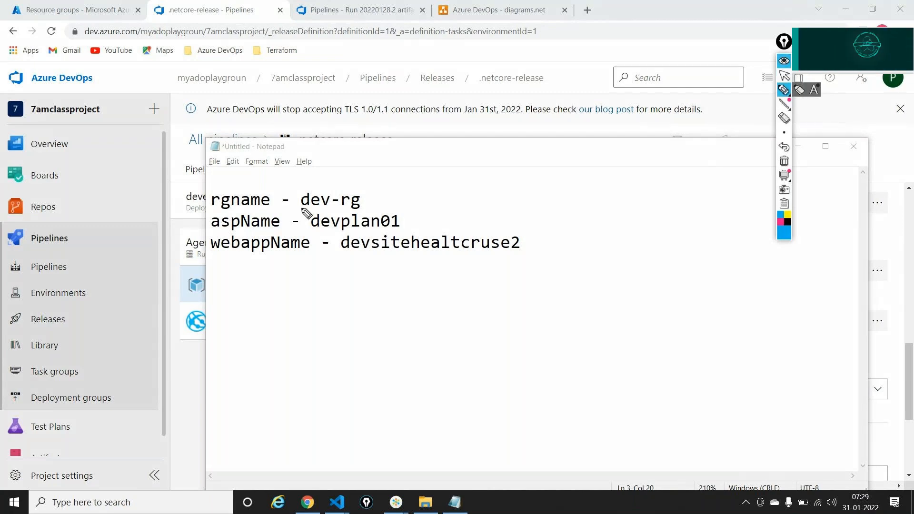
mouse_move(300, 208)
mouse_down()
mouse_move(325, 209)
mouse_move(306, 194)
mouse_up()
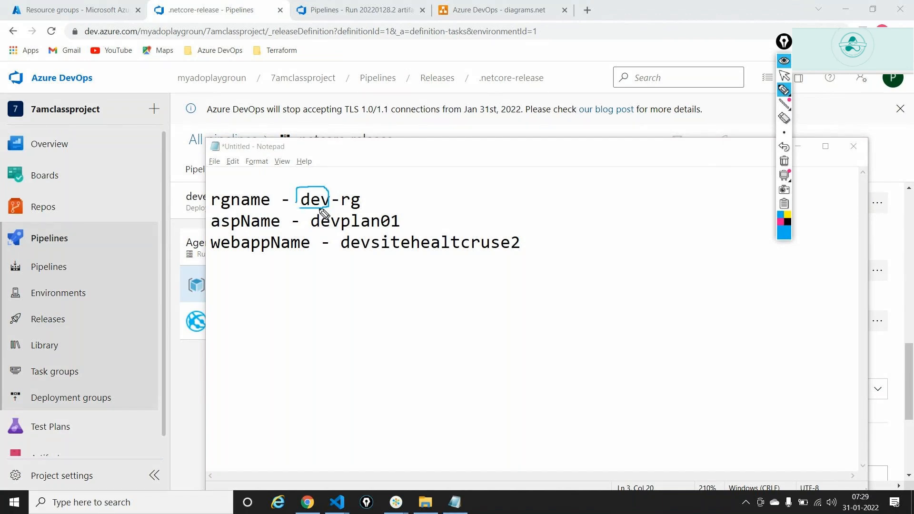
mouse_move(370, 201)
mouse_down()
mouse_move(418, 201)
mouse_move(407, 207)
mouse_move(491, 186)
mouse_move(491, 205)
mouse_up()
drag(318, 229, 334, 228)
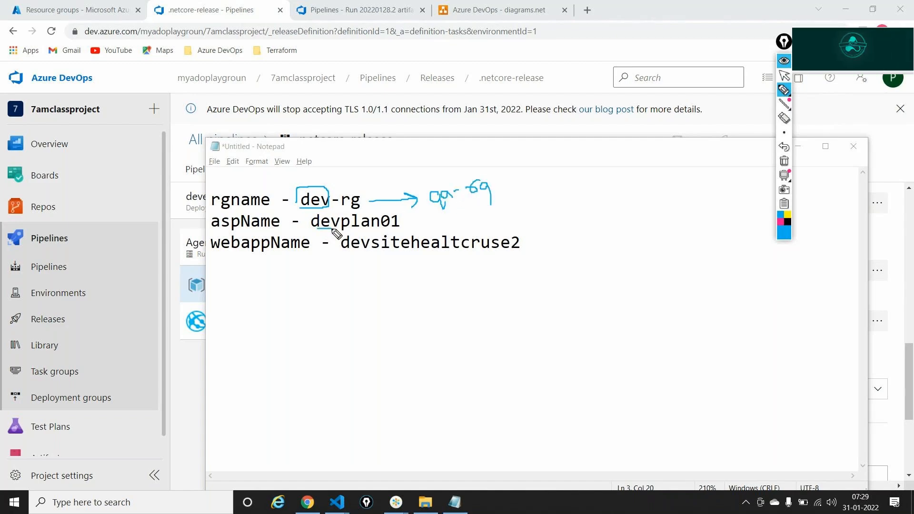
drag(415, 225, 435, 227)
mouse_move(480, 202)
mouse_down()
mouse_move(487, 215)
mouse_move(507, 210)
mouse_move(510, 194)
mouse_move(530, 193)
mouse_up()
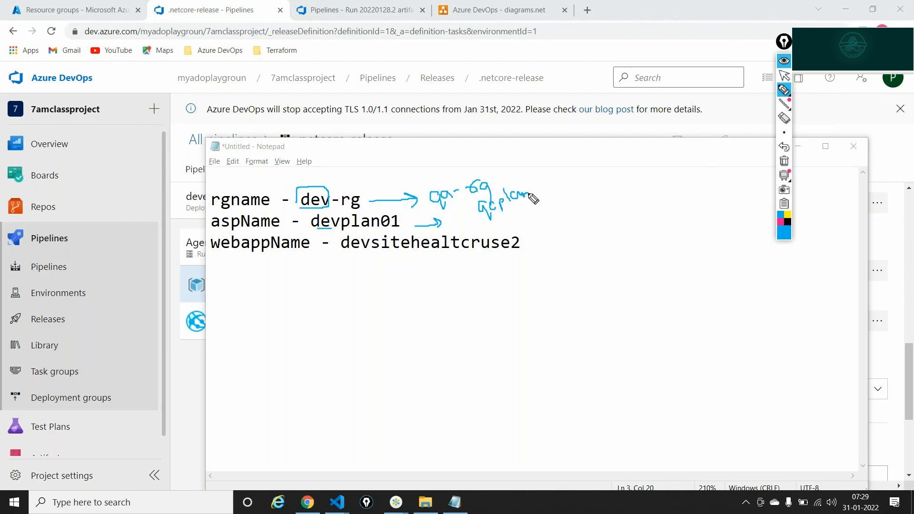
drag(341, 254, 366, 254)
mouse_move(527, 249)
mouse_down()
mouse_move(592, 250)
mouse_move(629, 231)
mouse_move(641, 241)
mouse_up()
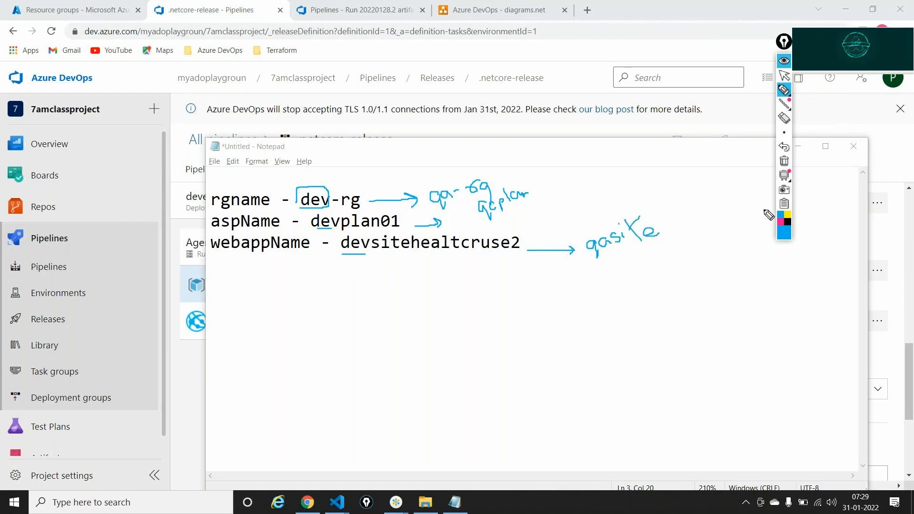
click(786, 159)
click(785, 76)
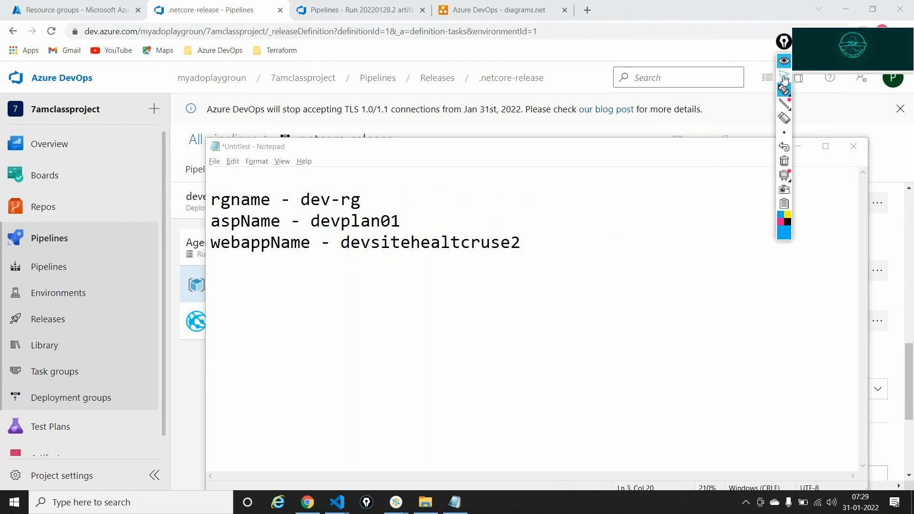
click(304, 201)
drag(309, 201, 406, 219)
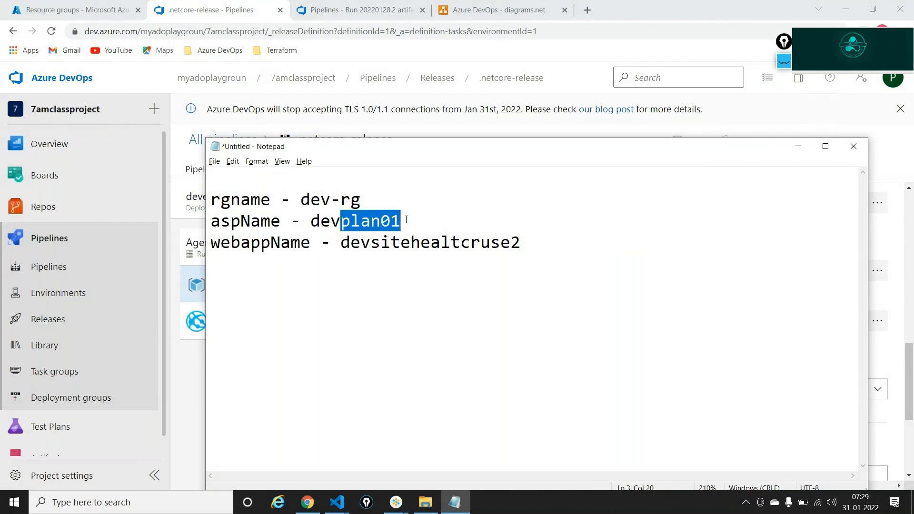
drag(341, 244, 371, 246)
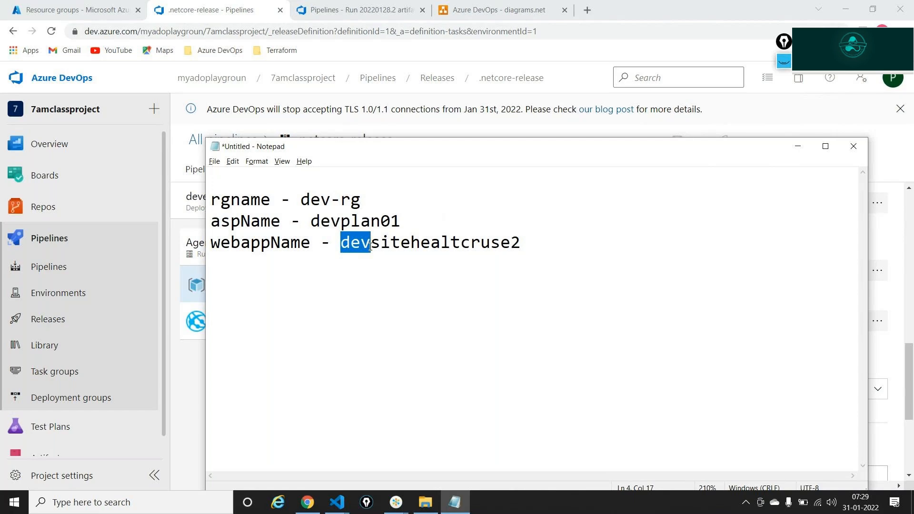
- Fill the blank first line of the list with "environment -- dev --"
click(245, 176)
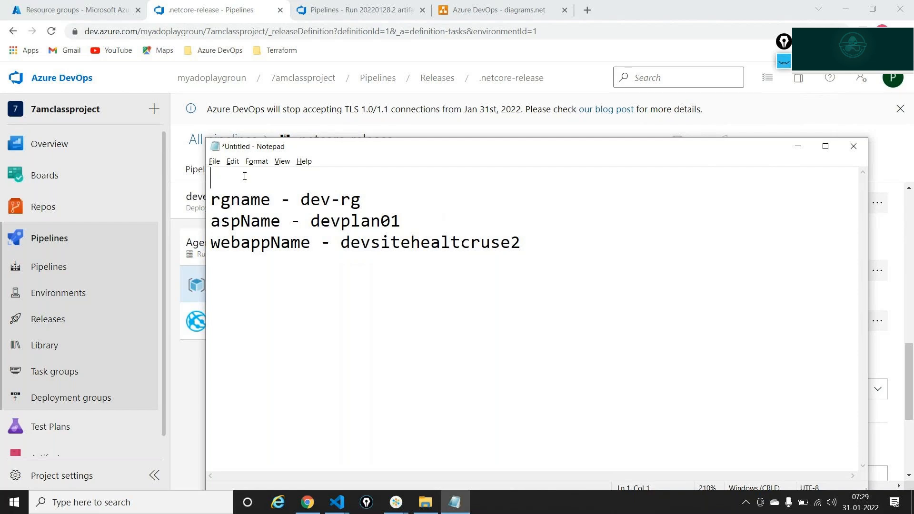
text(environma)
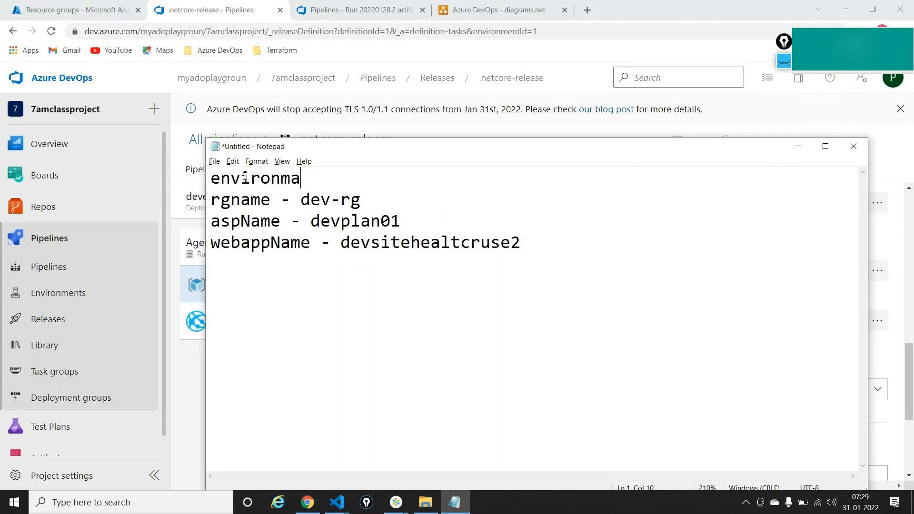
key(BackSpace)
text(ent -)
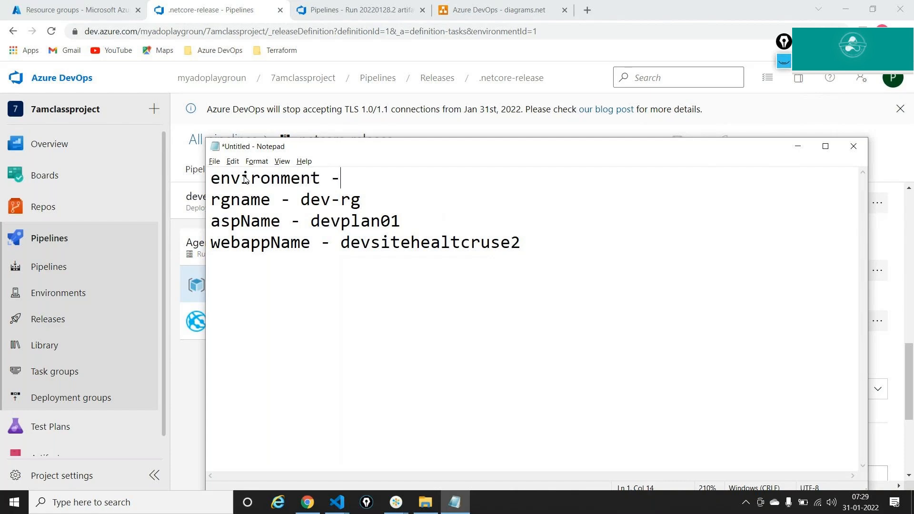
text(- dev)
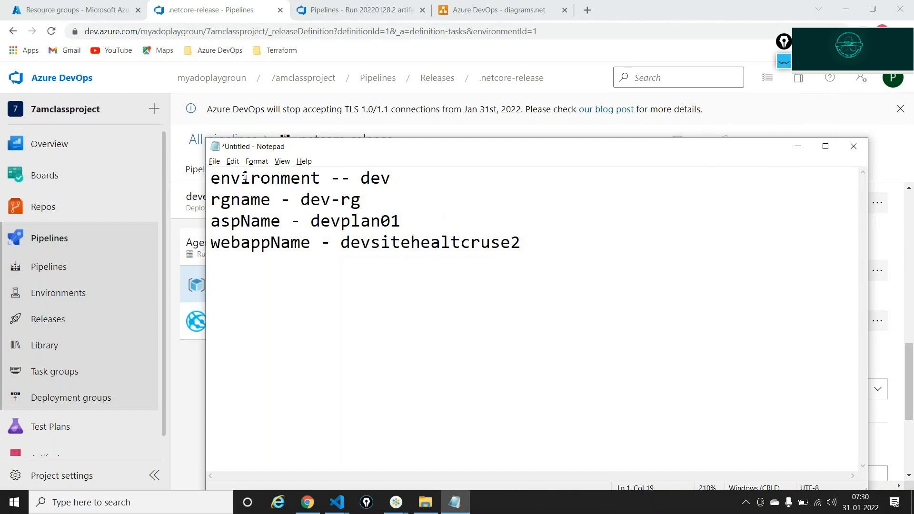
text( --)
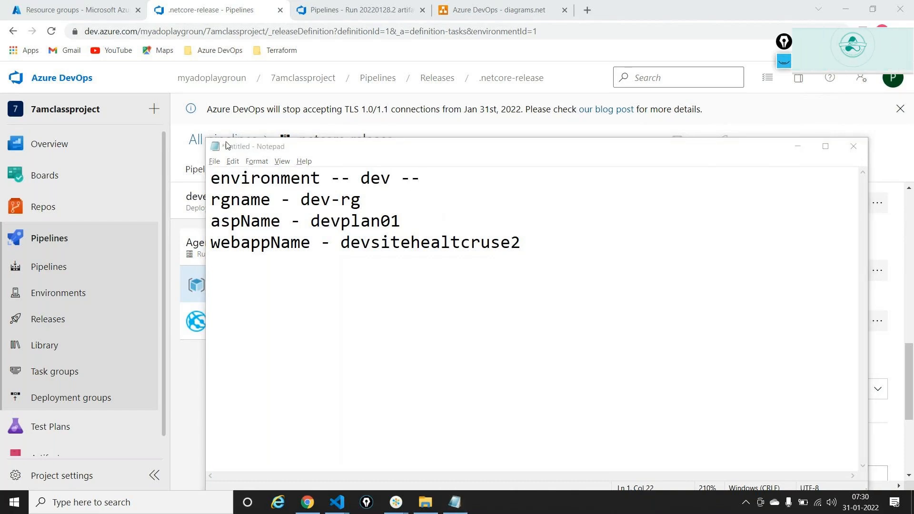
- Check the stage name in the release pipeline and append developement to the environment line in Notepad
click(790, 149)
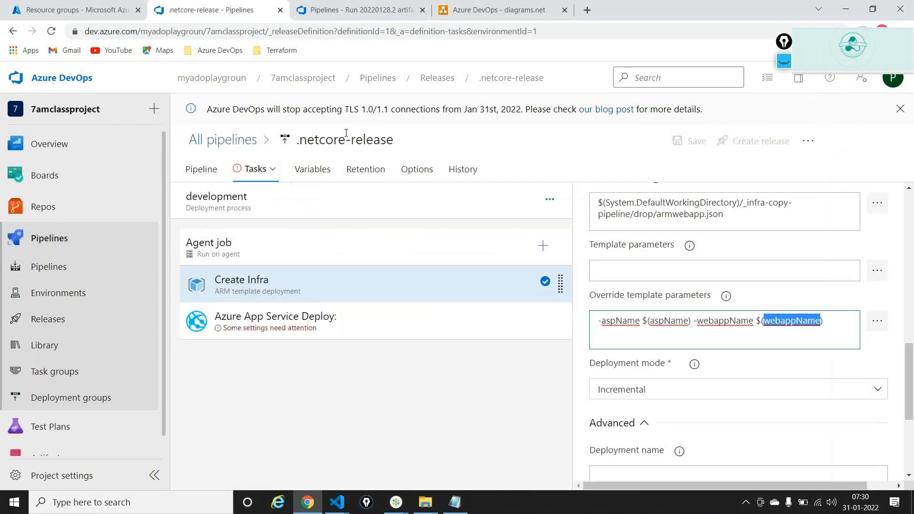
click(206, 208)
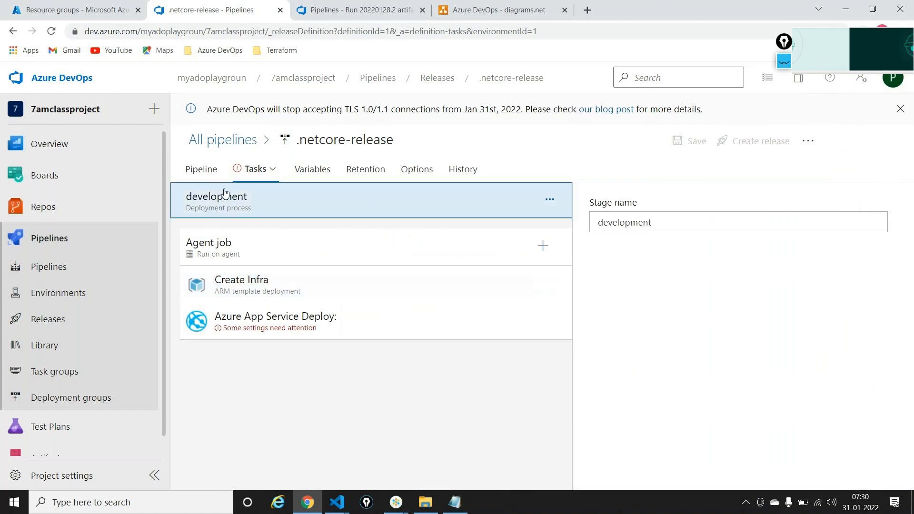
key(alt+Tab)
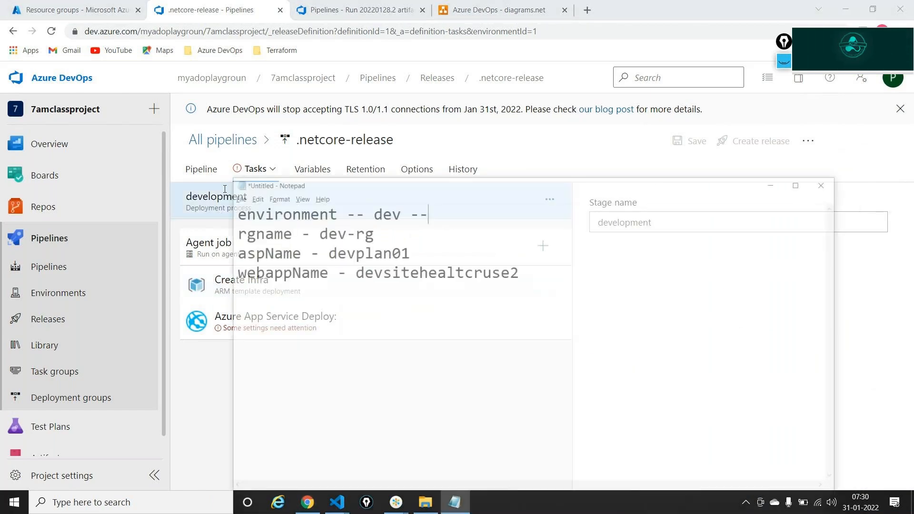
text(developeme)
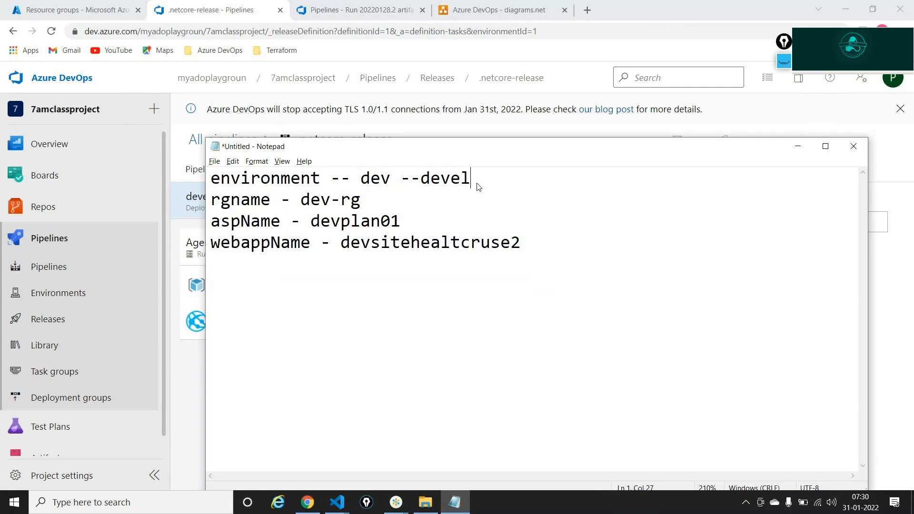
key(BackSpace)
text(ent)
key(alt+Tab)
key(alt+Tab)
key(alt+Tab)
key(alt+Tab)
key(alt+Tab)
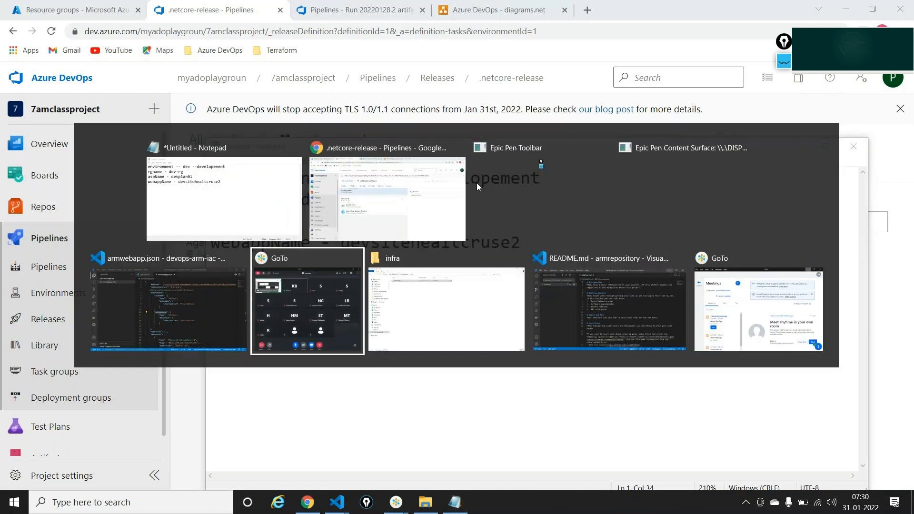
key(alt+Tab)
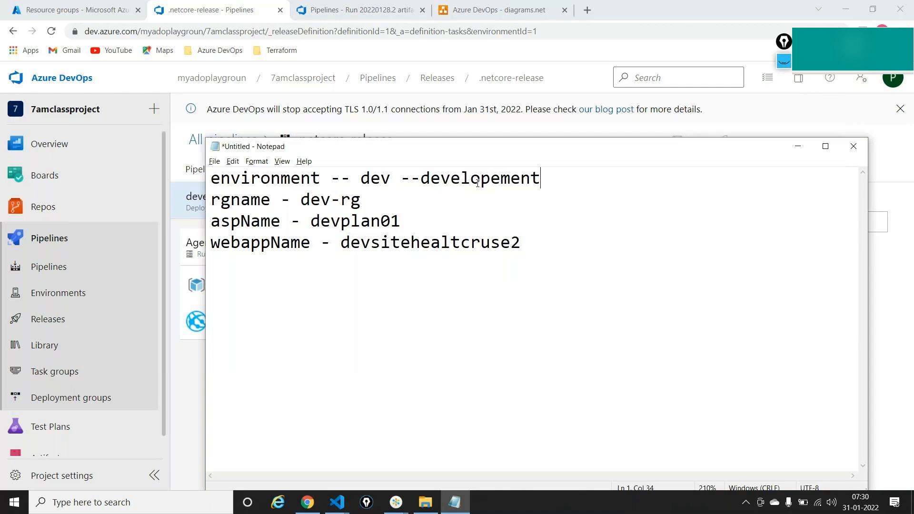
drag(423, 180, 541, 179)
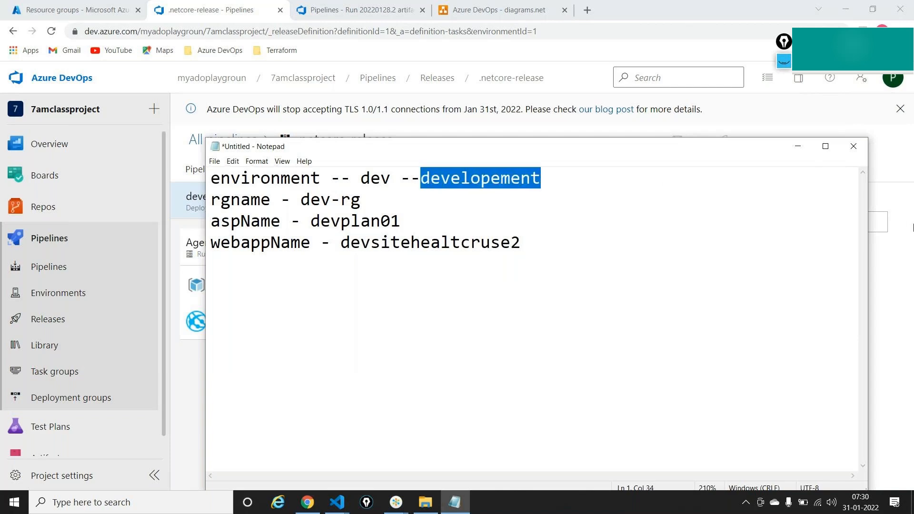
- Reopen the Create Infra task in the release pipeline and return to the Notepad list
click(874, 128)
click(335, 283)
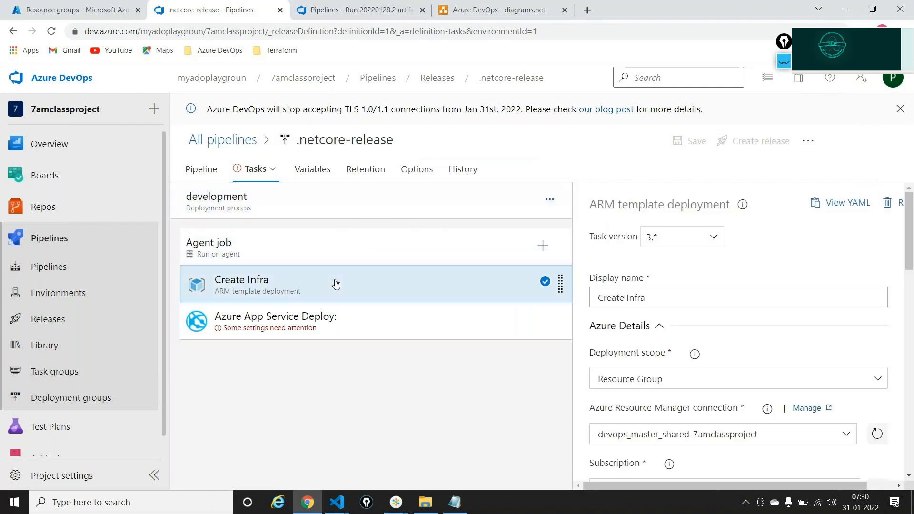
key(alt+Tab)
drag(361, 178, 389, 175)
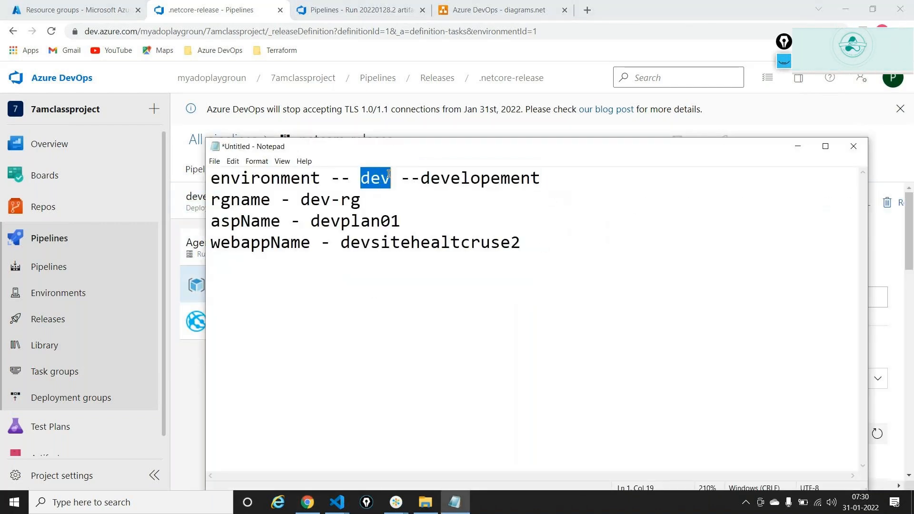
double_click(233, 179)
- Replace the dev prefix of the rgname value with the variable reference $(environment)
drag(302, 199, 329, 199)
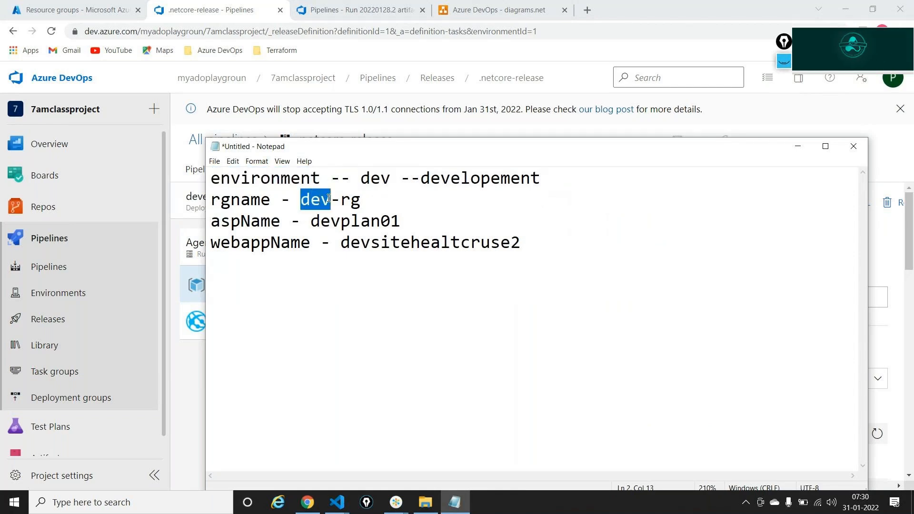
text($())
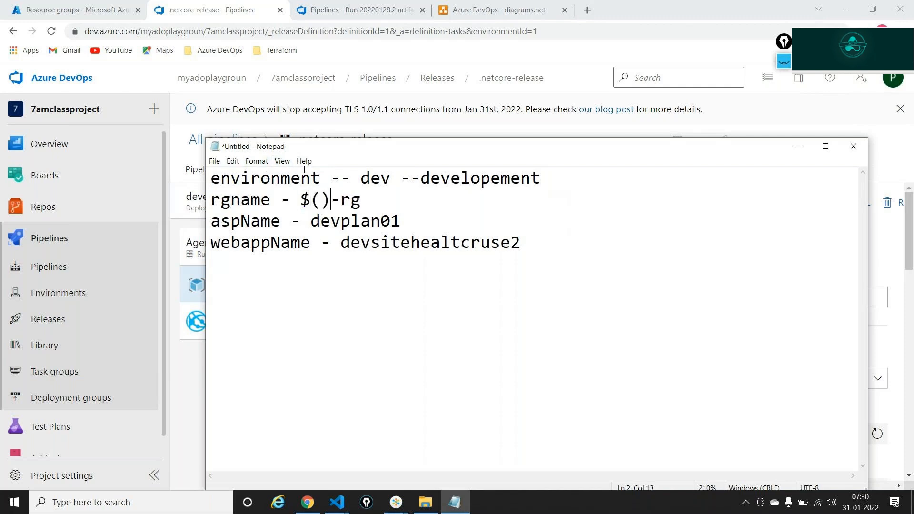
drag(321, 178, 213, 181)
key(ctrl+c)
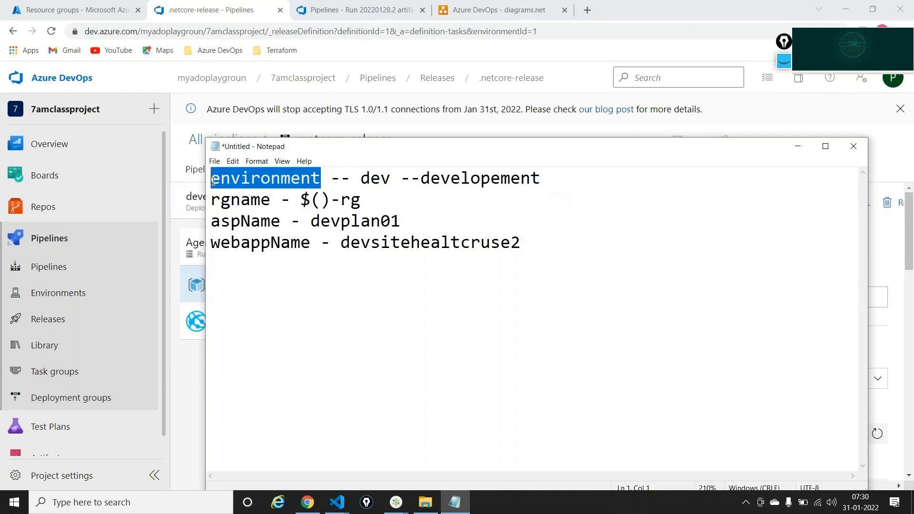
click(321, 199)
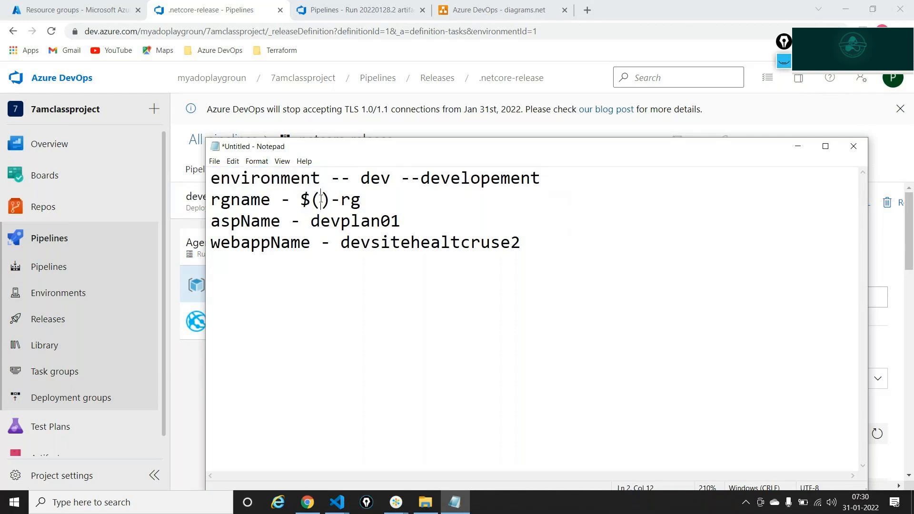
key(ctrl+v)
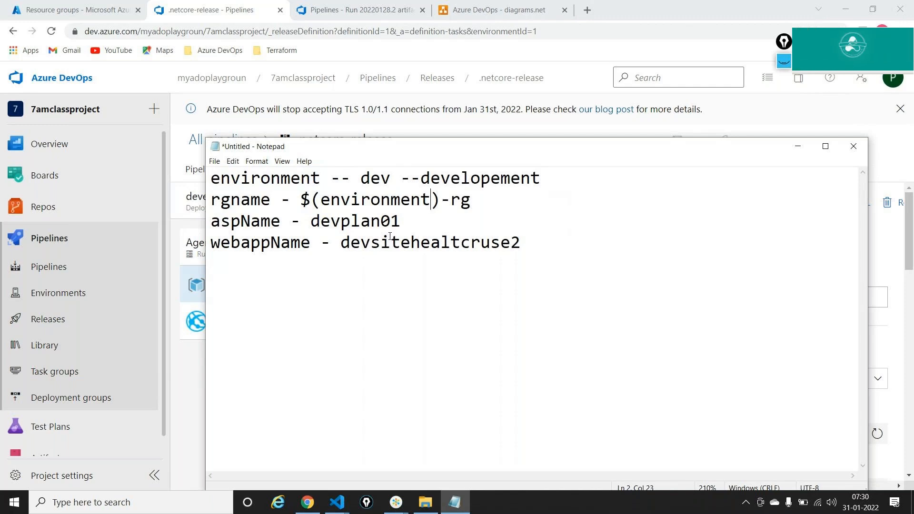
- Replace the dev prefix in both the aspName and webappName values with $(environment)
click(341, 221)
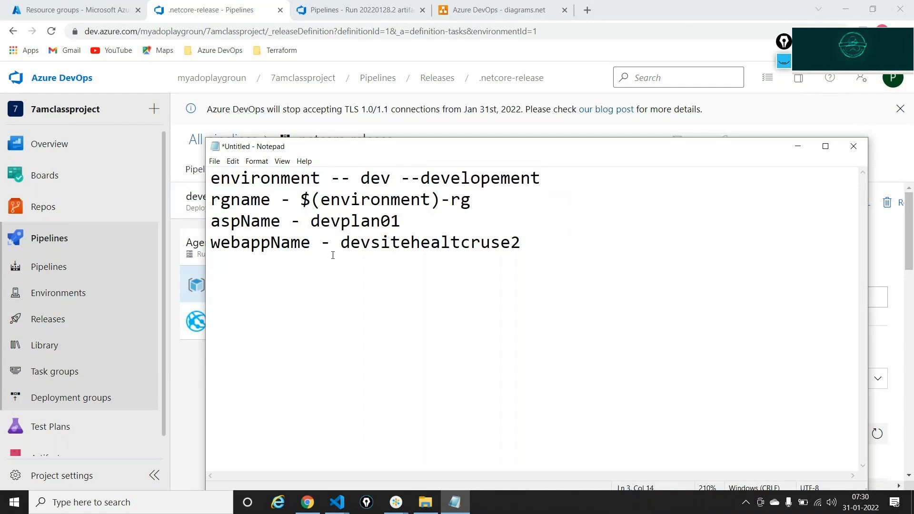
drag(301, 199, 441, 193)
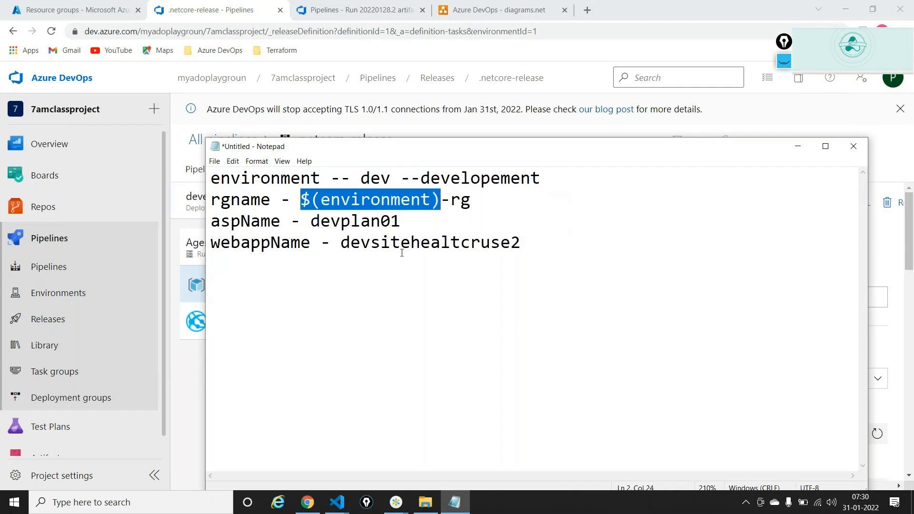
click(342, 221)
drag(342, 221, 370, 245)
click(316, 224)
text($(environment))
text($(environment))
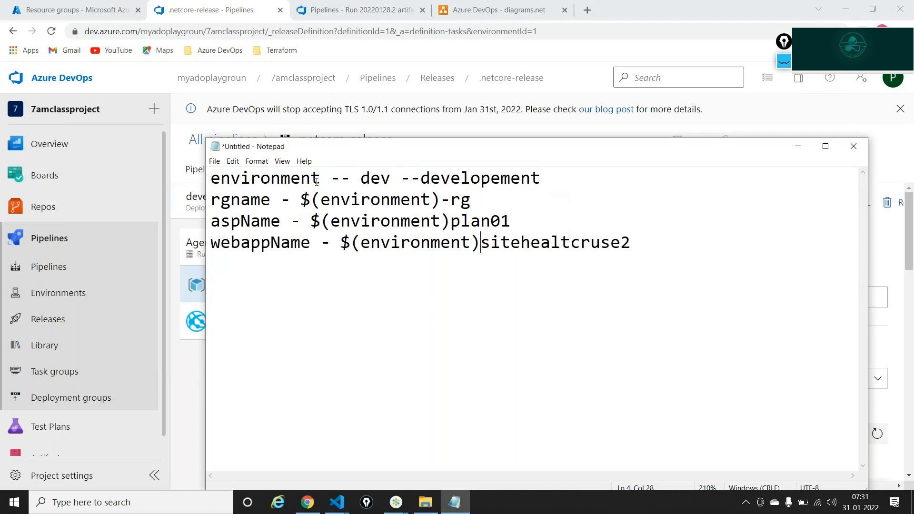
drag(321, 179, 204, 177)
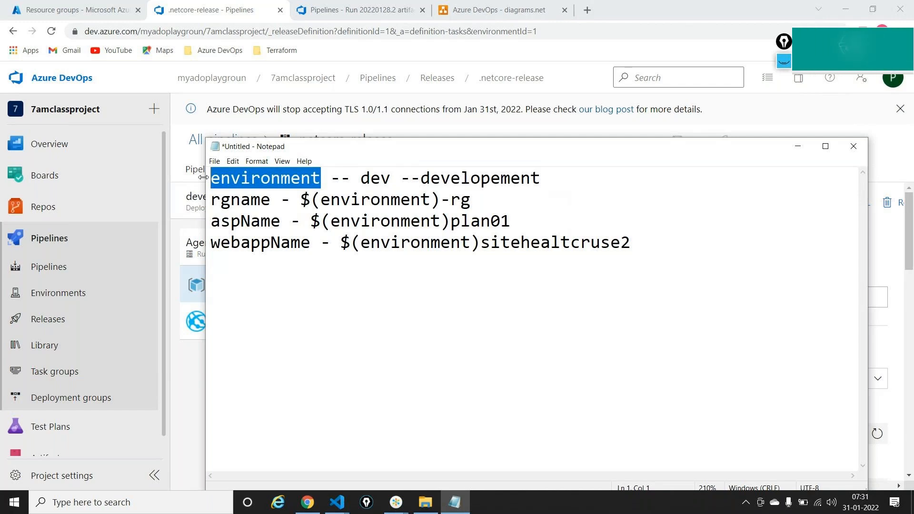
- Add a pipeline variable named environment with the value dev to the .netcore-release pipeline
click(793, 146)
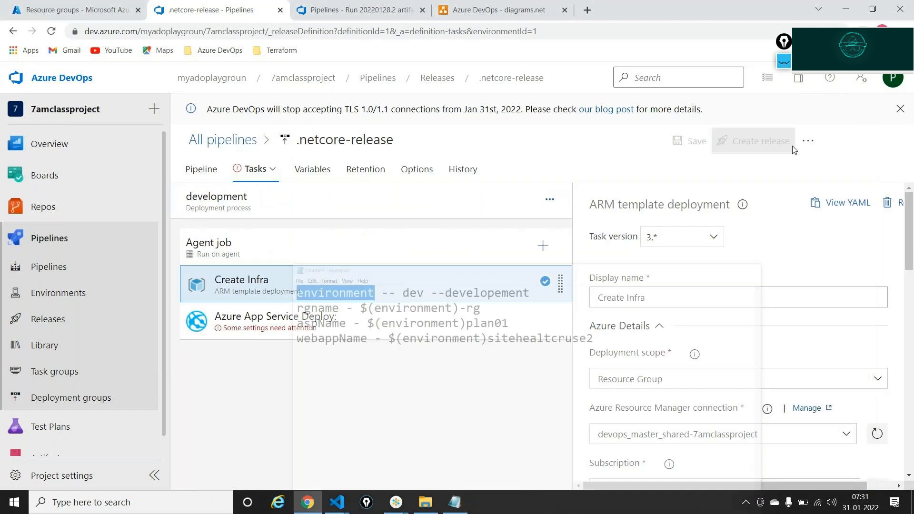
click(319, 171)
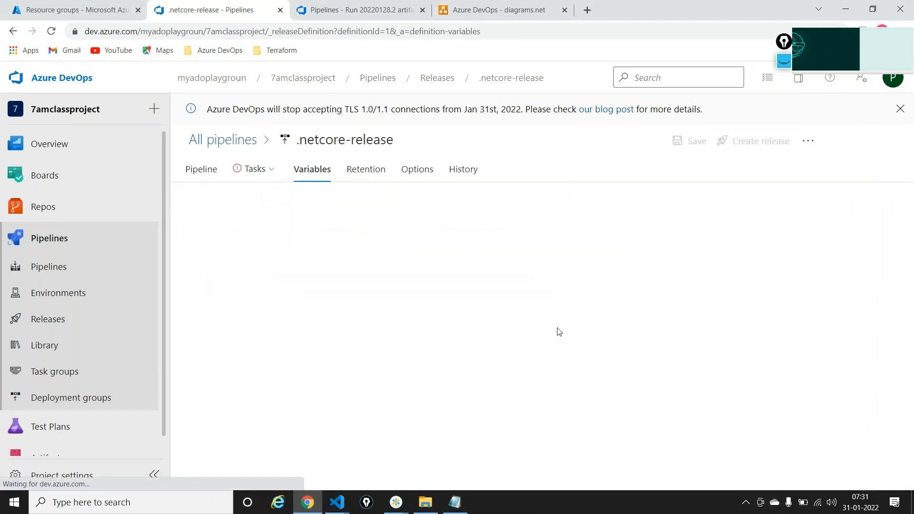
click(450, 305)
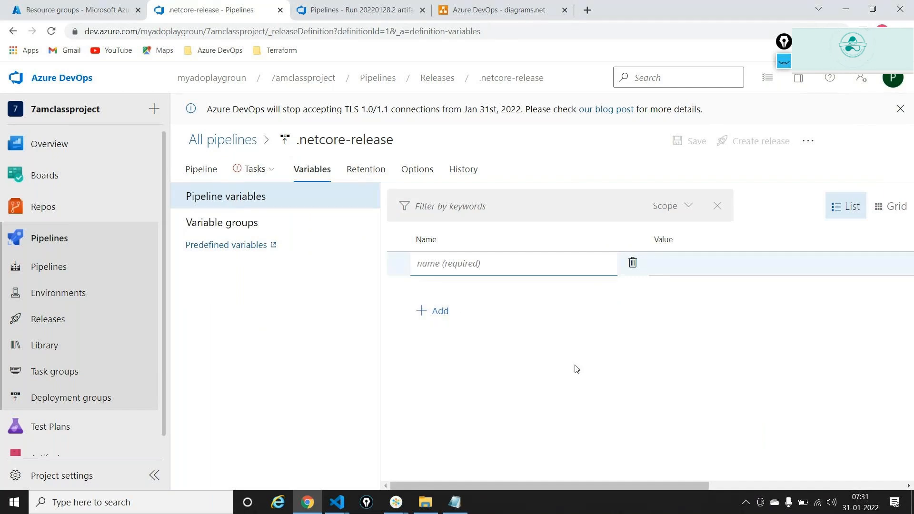
text(environment)
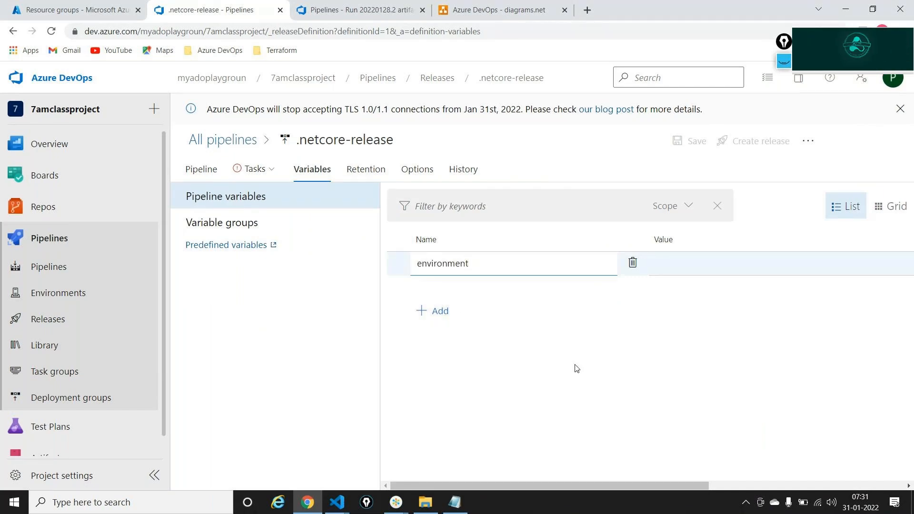
click(699, 268)
text(dev)
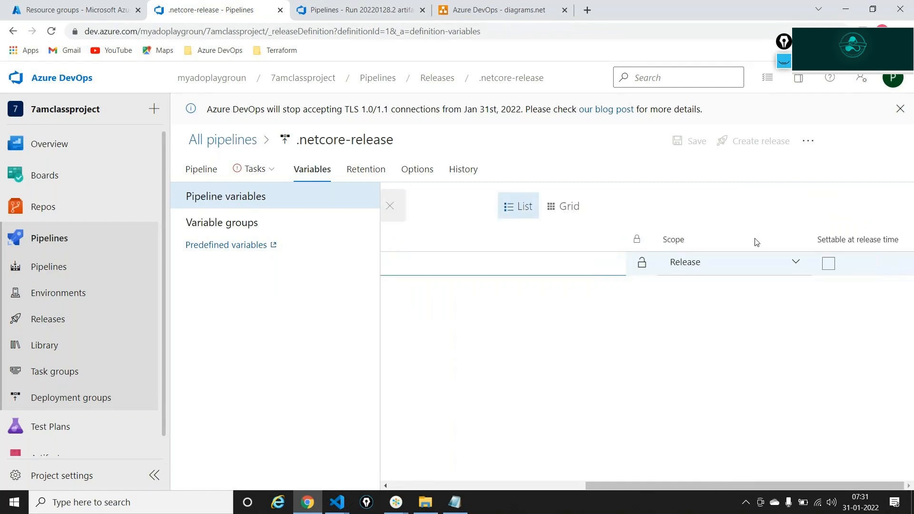
- Check the stage name in the pipeline and set the environment variable's scope to development
click(741, 264)
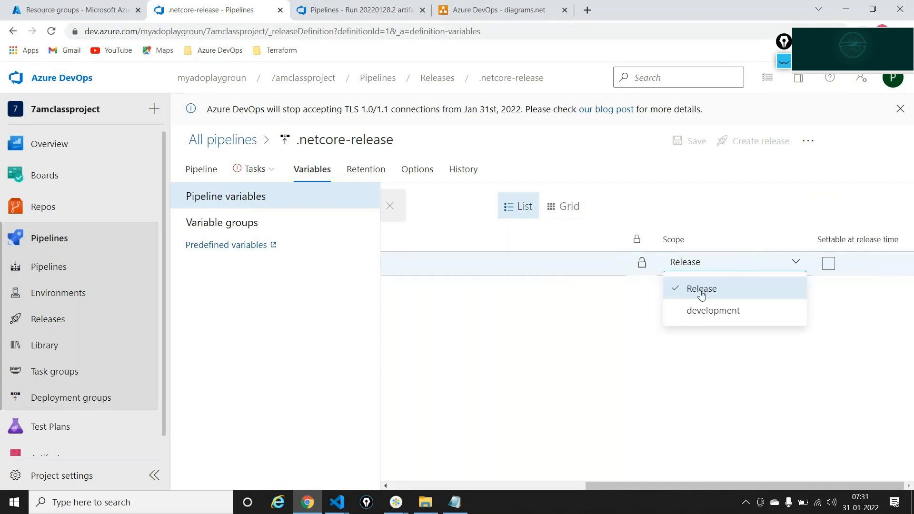
click(208, 176)
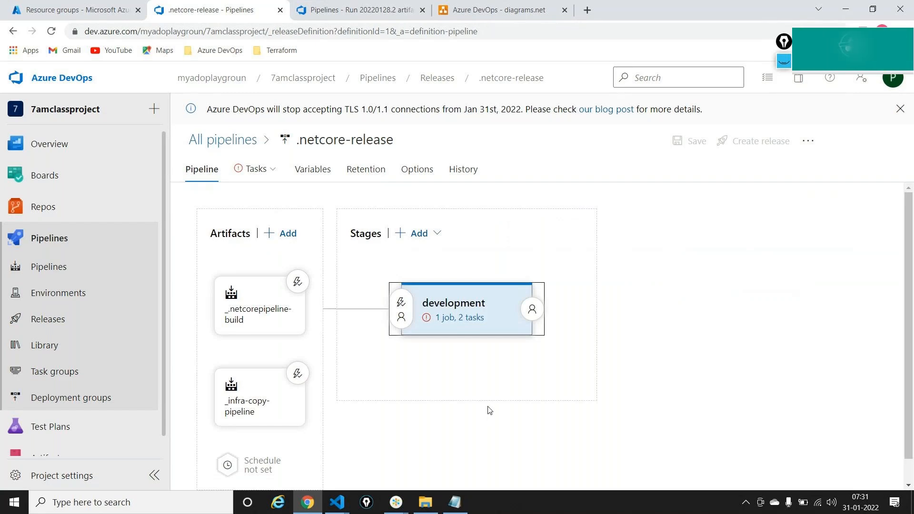
click(307, 172)
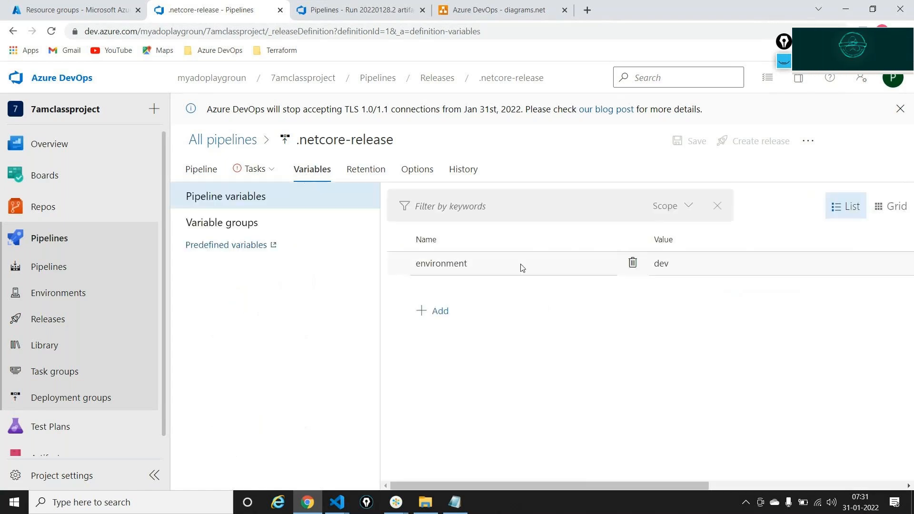
click(432, 270)
click(433, 264)
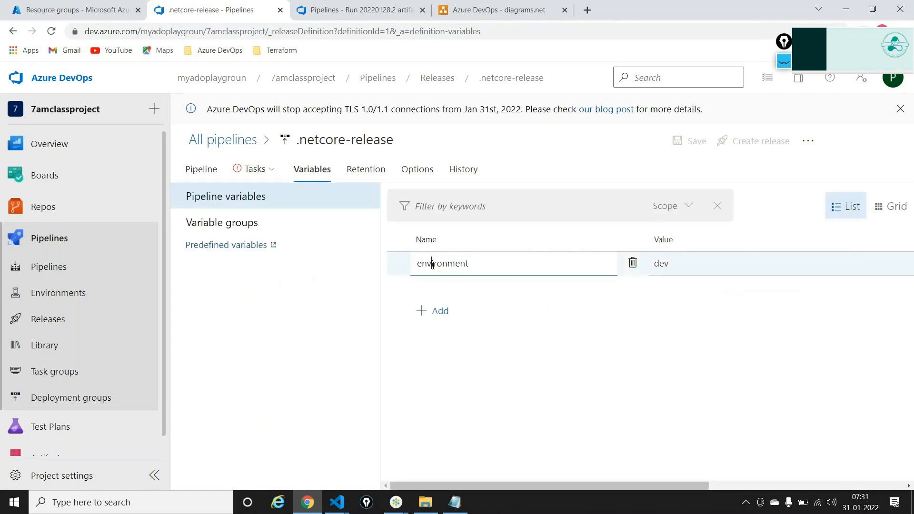
double_click(432, 265)
click(674, 262)
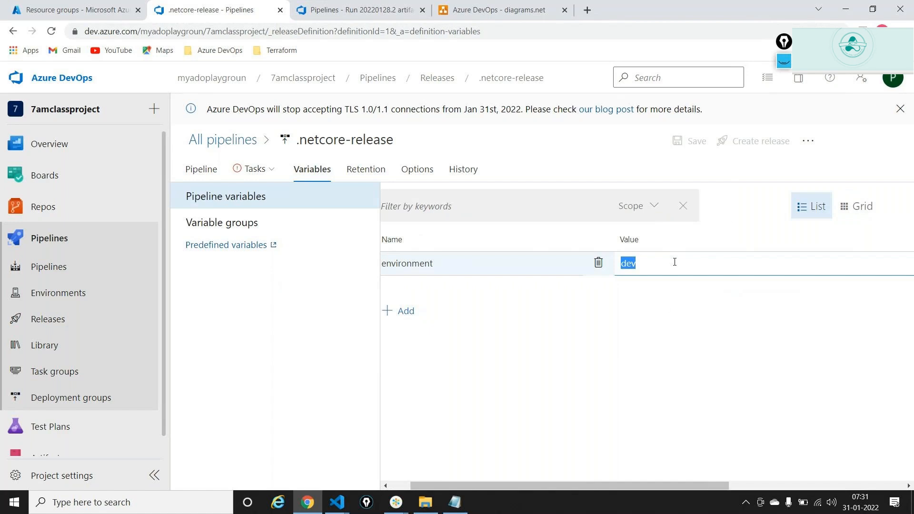
scroll(665, 306, right, 6)
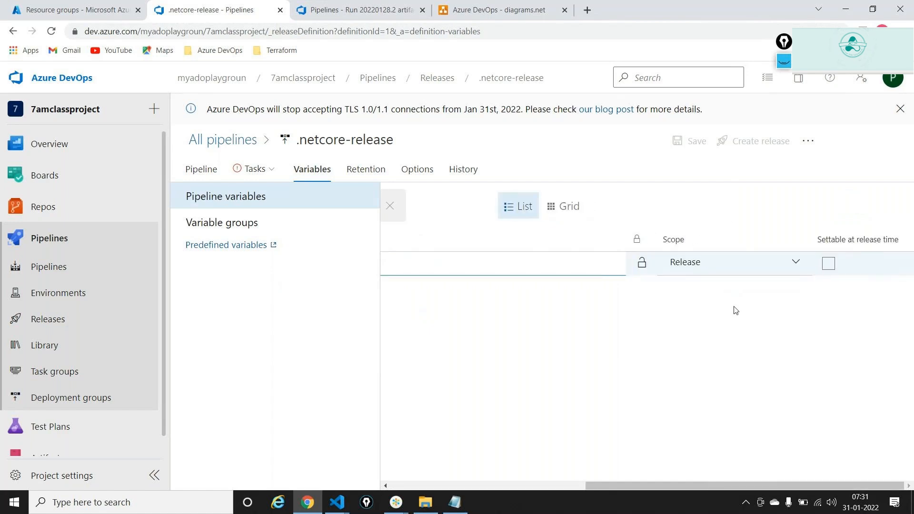
click(723, 265)
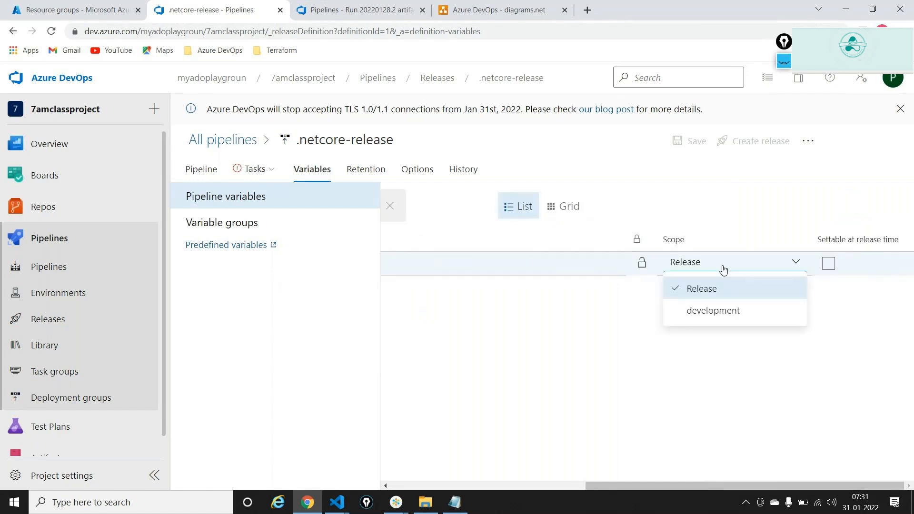
click(710, 315)
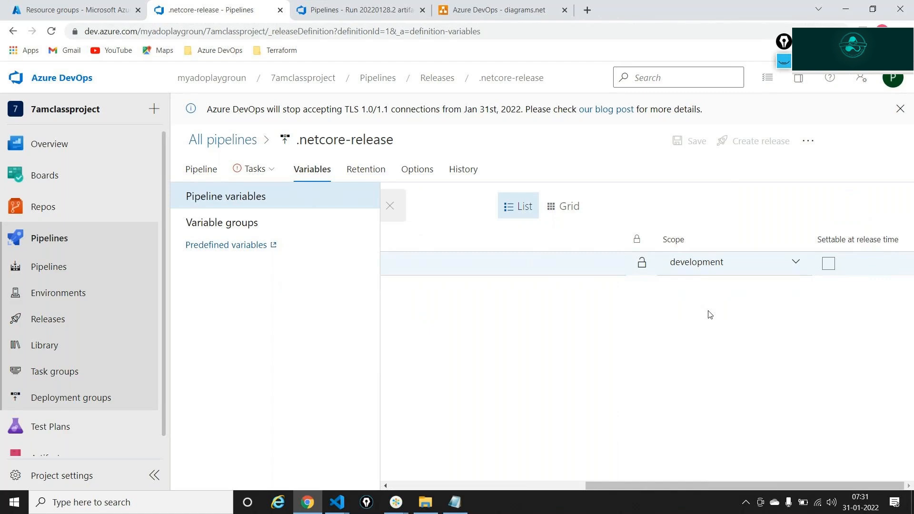
- Add another pipeline variable, taking the name rgname from the Notepad list
scroll(710, 315, left, 6)
click(446, 314)
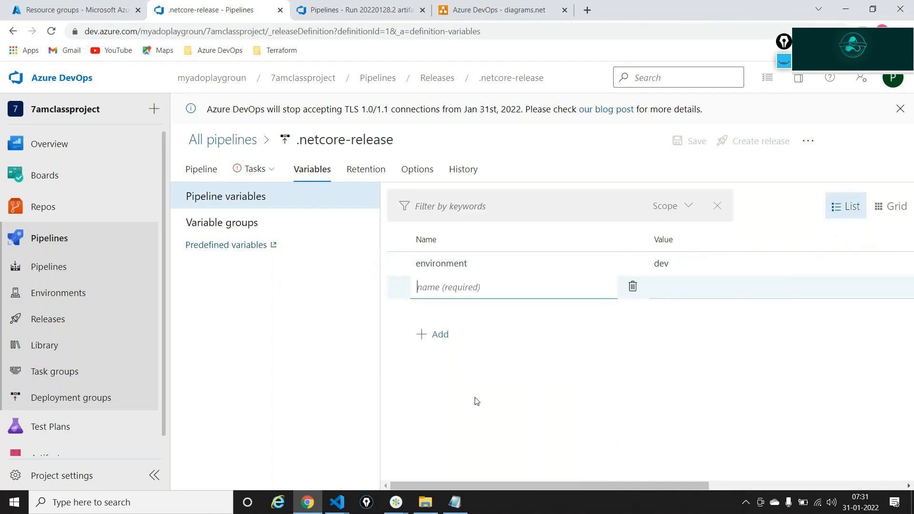
click(455, 503)
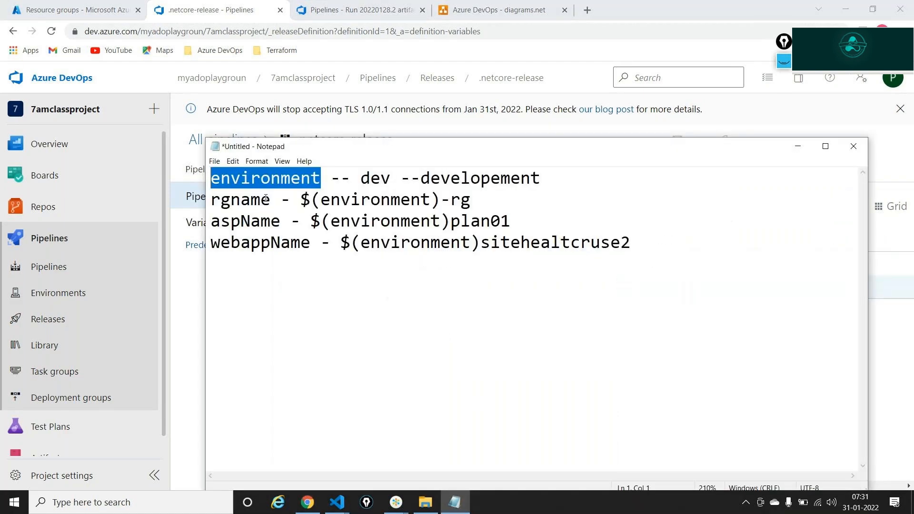
drag(265, 199, 211, 199)
key(ctrl+c)
key(alt+Tab)
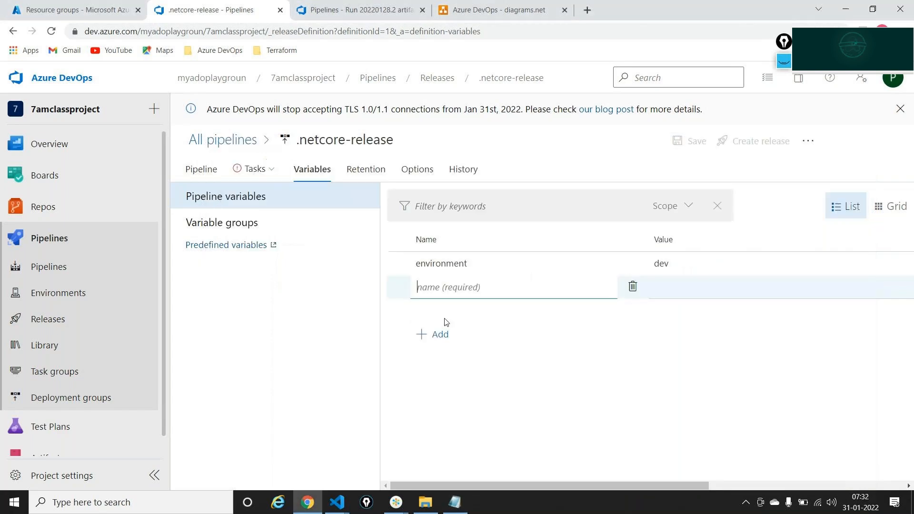
key(ctrl+v)
- Set the rgname variable's value to $(environment)-rg, copied from the Notepad list
click(708, 288)
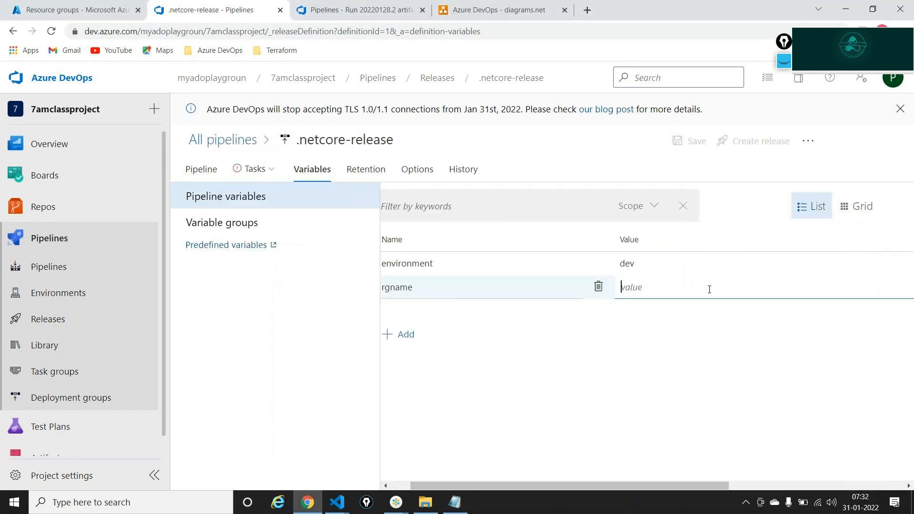
key(alt+Tab)
drag(301, 199, 471, 199)
key(ctrl+c)
key(alt+Tab)
key(ctrl+v)
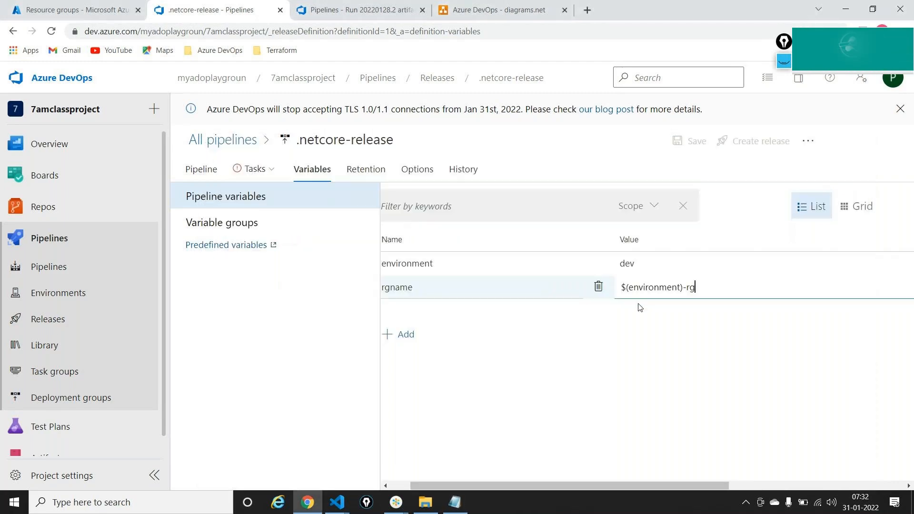
- Compare the environment reference in rgname's value with the environment variable, and check both variables' scopes
double_click(654, 287)
click(430, 265)
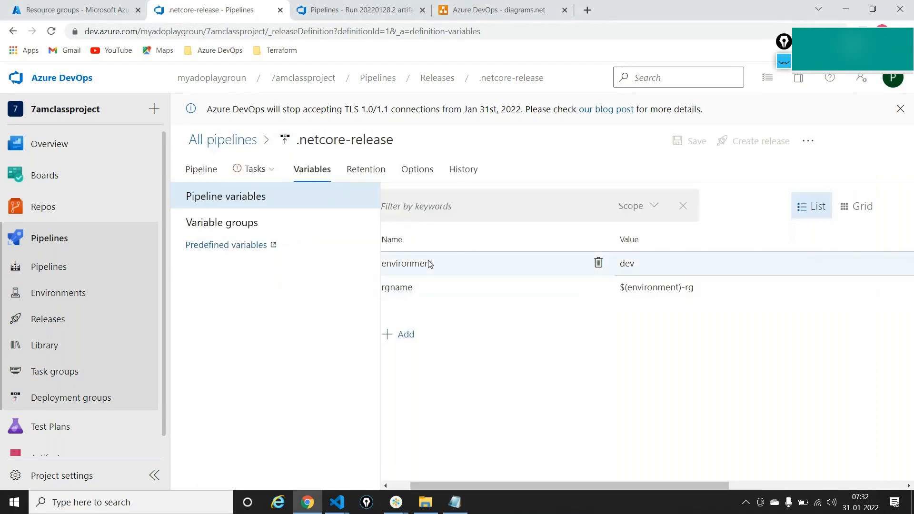
double_click(635, 262)
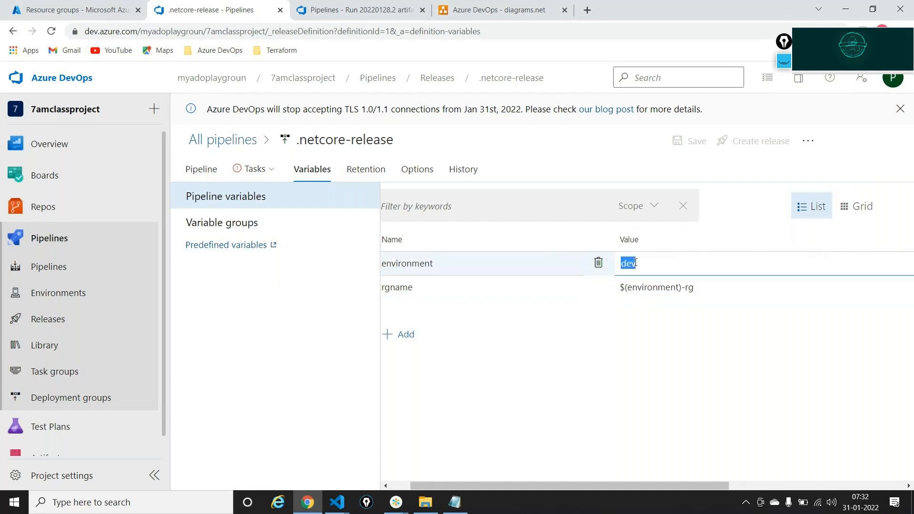
click(657, 287)
double_click(654, 287)
click(691, 288)
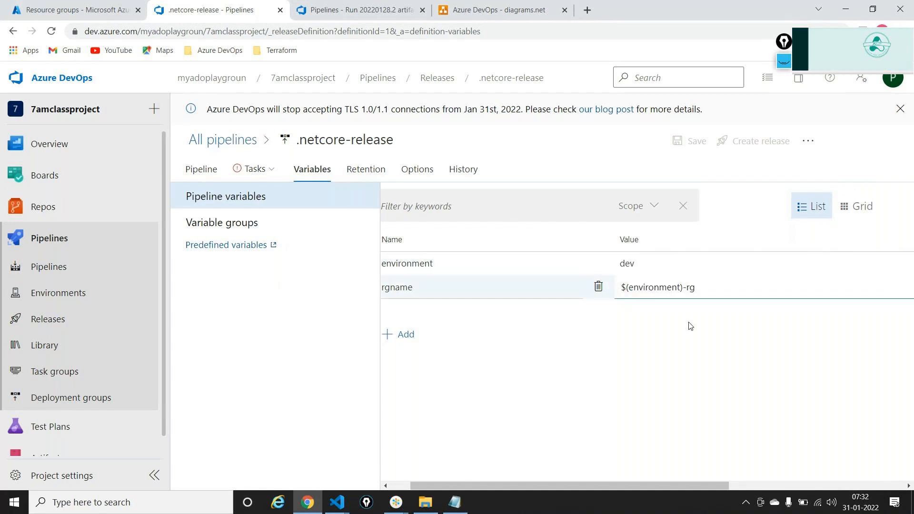
scroll(690, 325, right, 5)
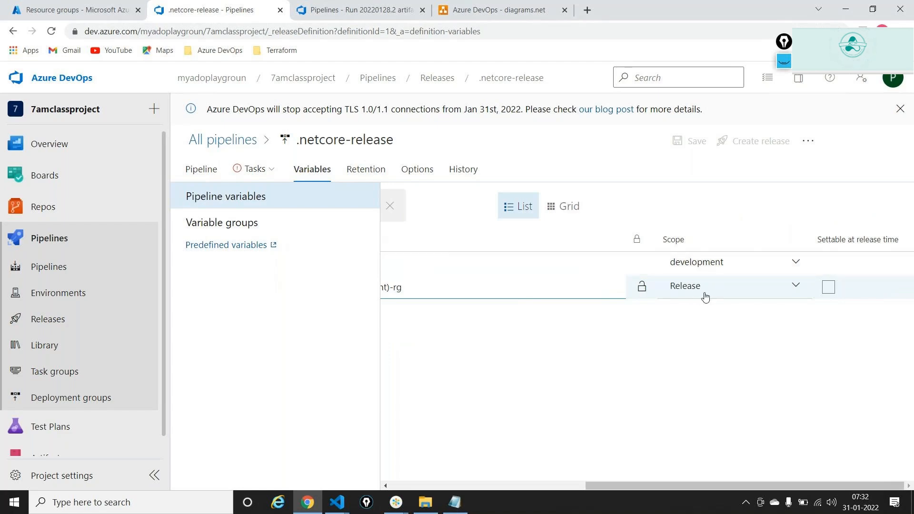
scroll(704, 295, left, 5)
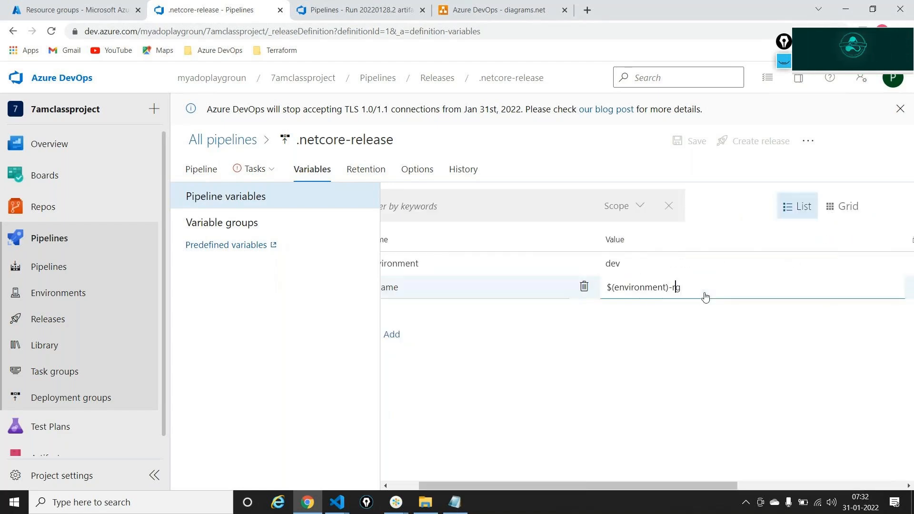
double_click(663, 265)
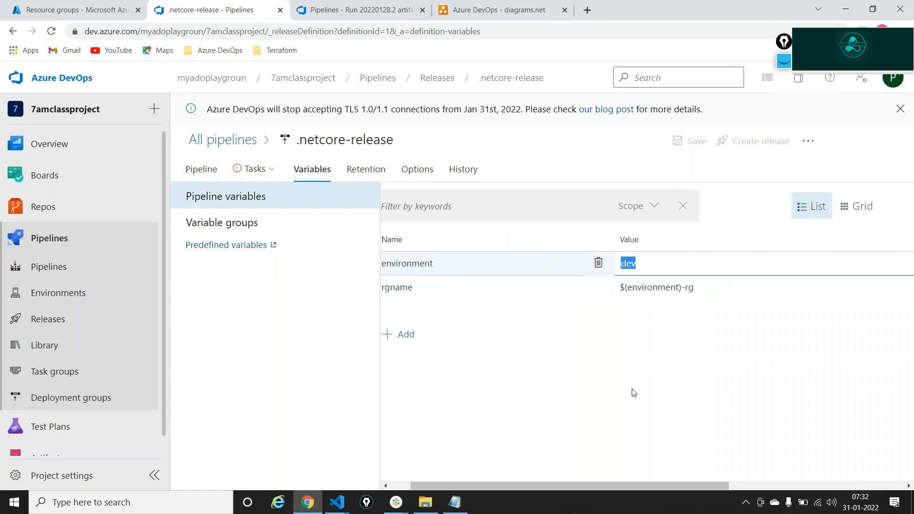
scroll(633, 392, left, 1)
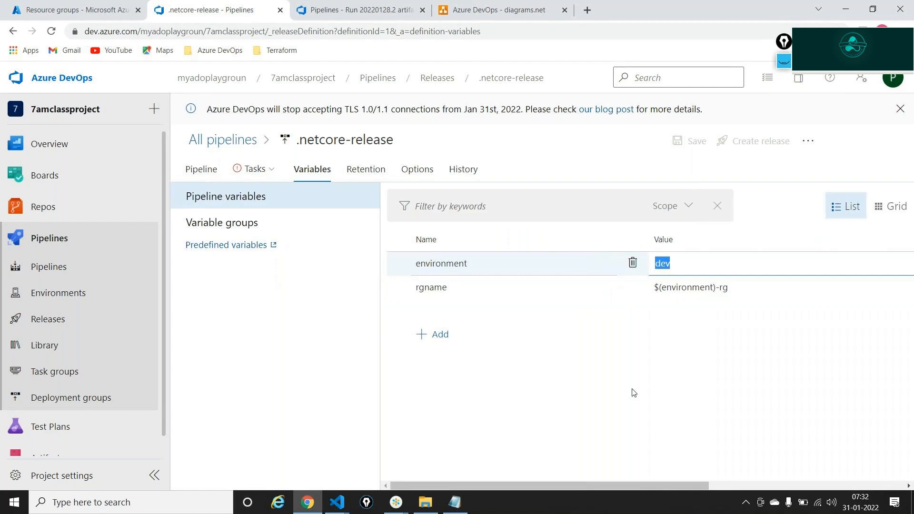
- Add a pipeline variable named aspName, copying the name from the Notepad list
key(alt+Tab)
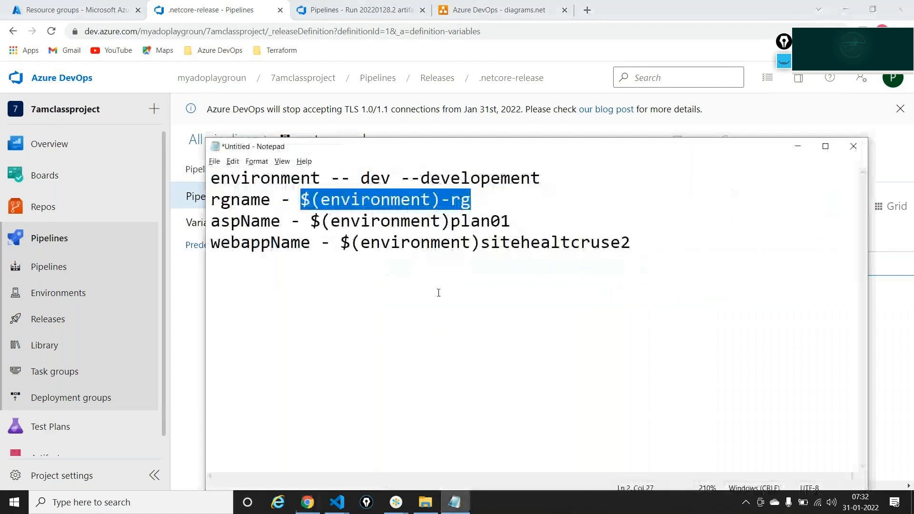
double_click(276, 220)
key(alt+Tab)
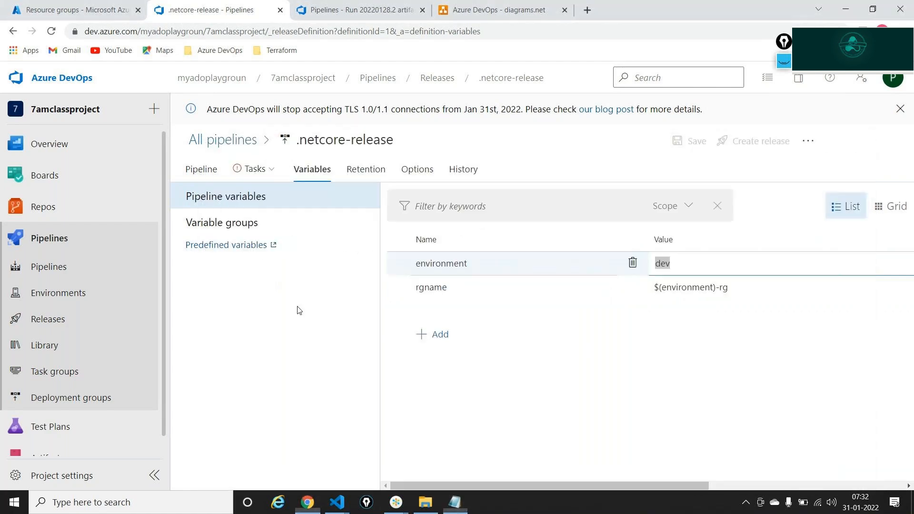
click(428, 335)
key(ctrl+v)
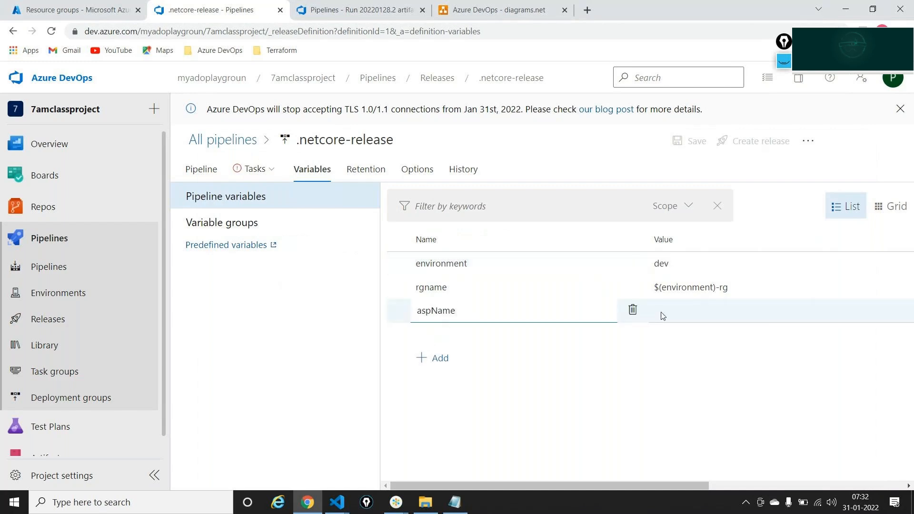
- Set the aspName variable's value to $(environment)plan01 from the Notepad list and check its scope
click(663, 316)
key(alt+Tab)
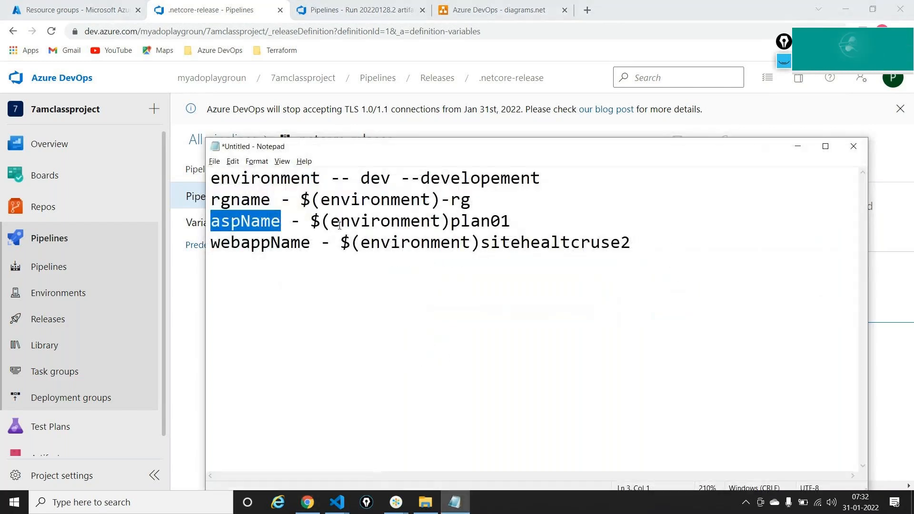
drag(312, 220, 513, 220)
key(alt+Tab)
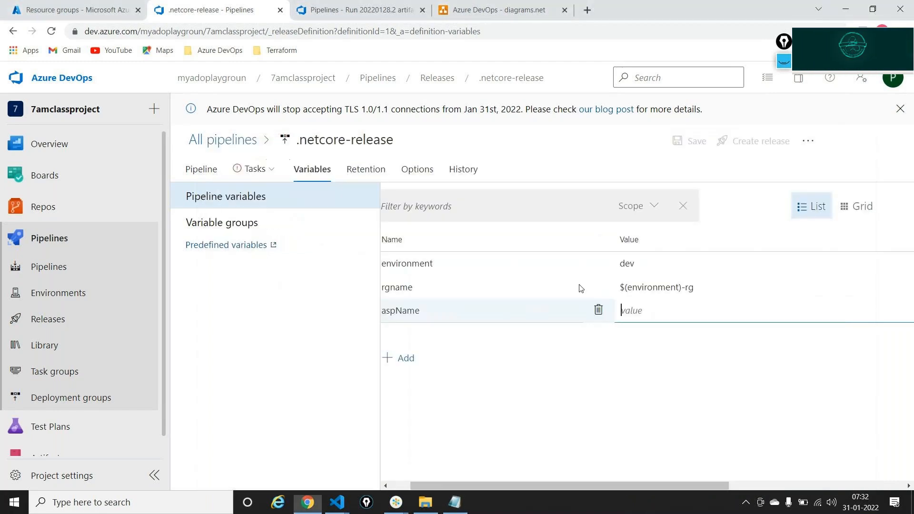
key(ctrl+v)
key(Tab)
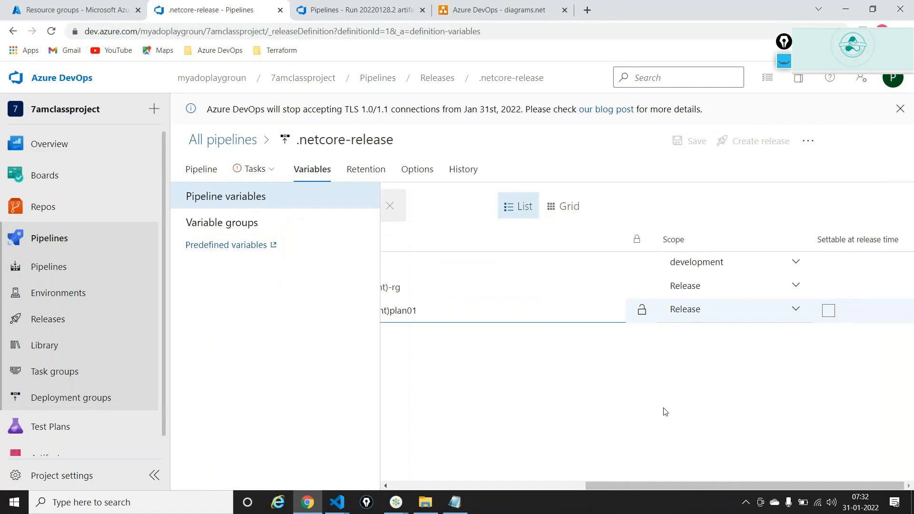
scroll(662, 412, left, 5)
scroll(663, 412, left, 3)
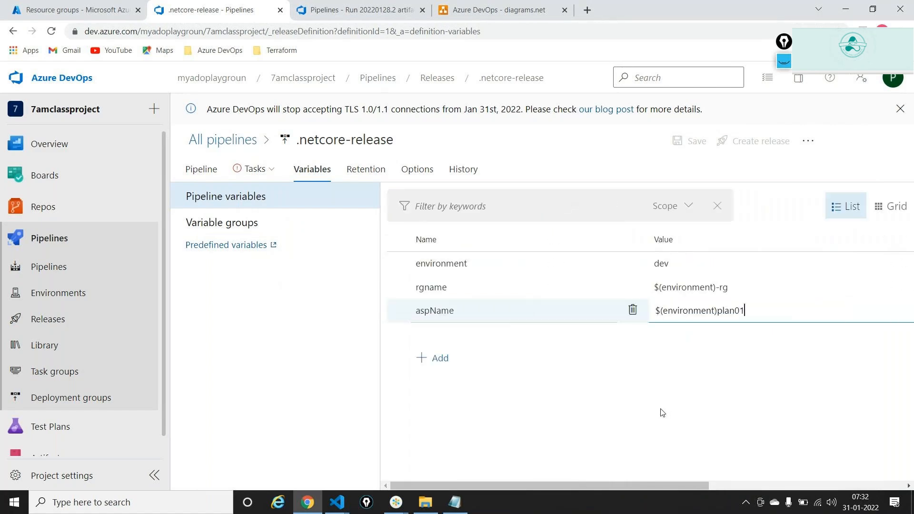
- Add a pipeline variable named webappName, copying the name from the Notepad list
key(alt+Tab)
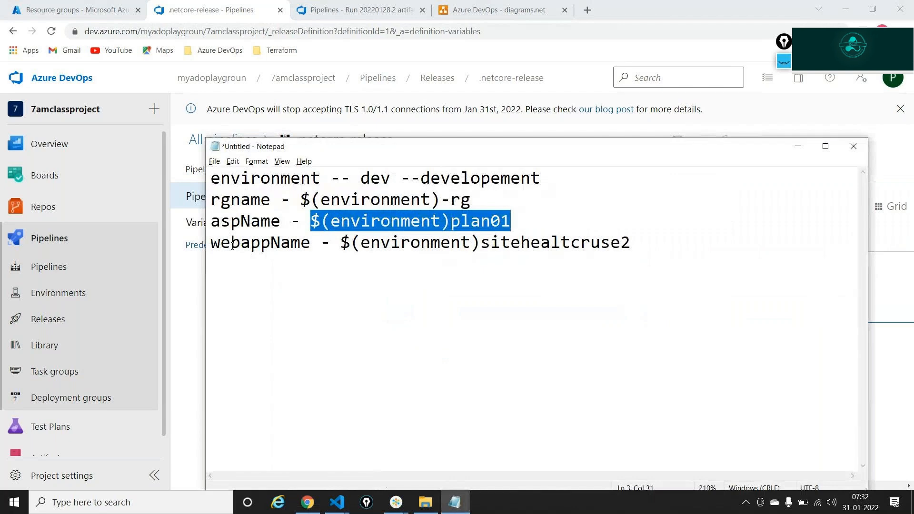
drag(211, 243, 307, 246)
key(ctrl+c)
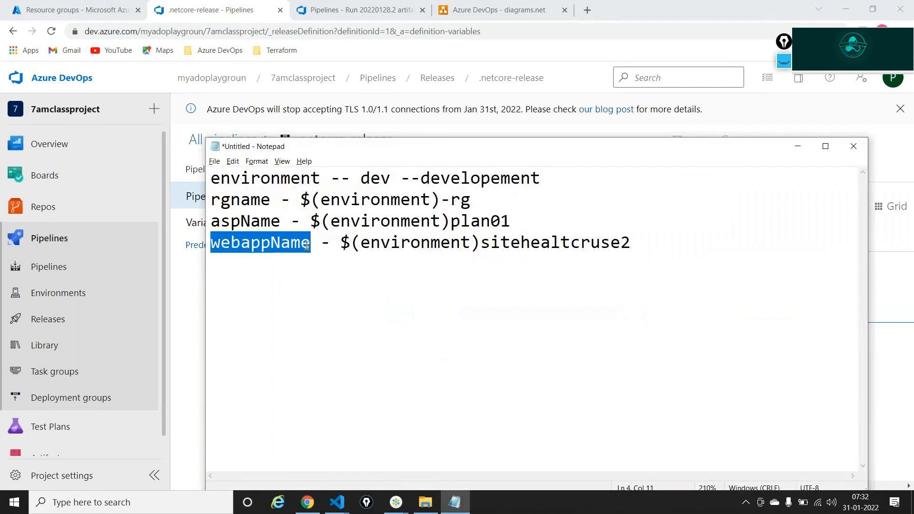
key(alt+Tab)
right_click(419, 358)
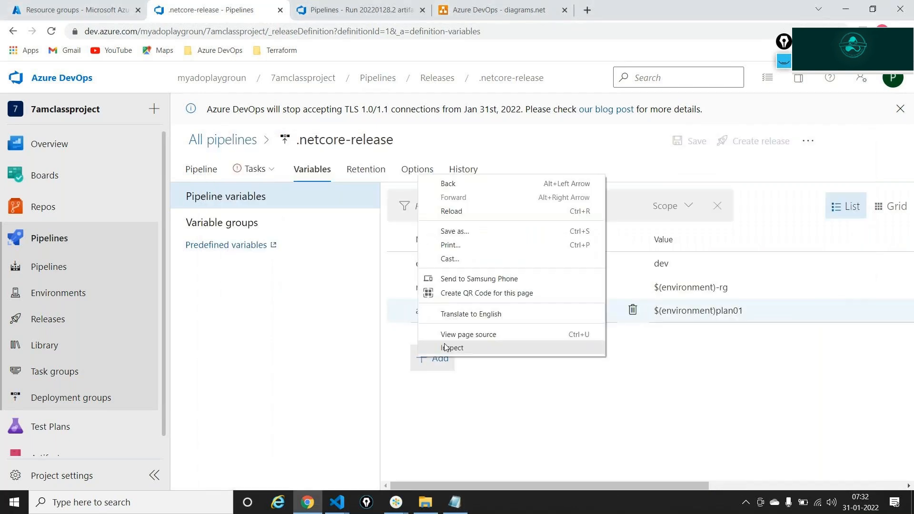
click(447, 366)
click(443, 360)
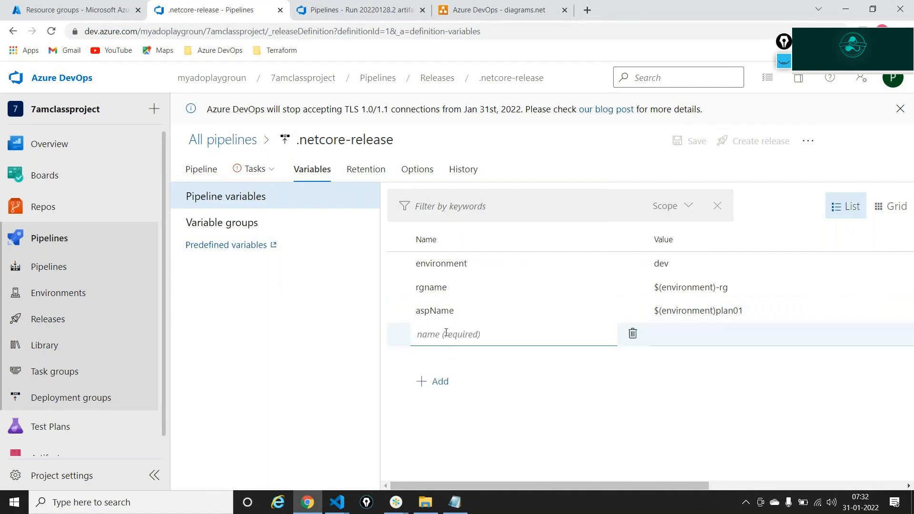
key(ctrl+v)
- Set the webappName variable's value to $(environment)sitehealtcruse2 from the Notepad list and check its scope
click(704, 339)
key(alt+Tab)
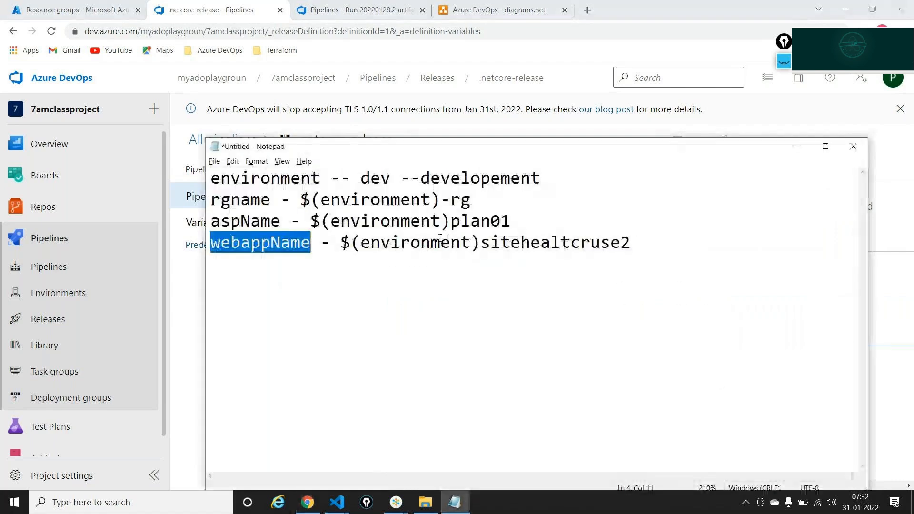
drag(341, 242, 594, 215)
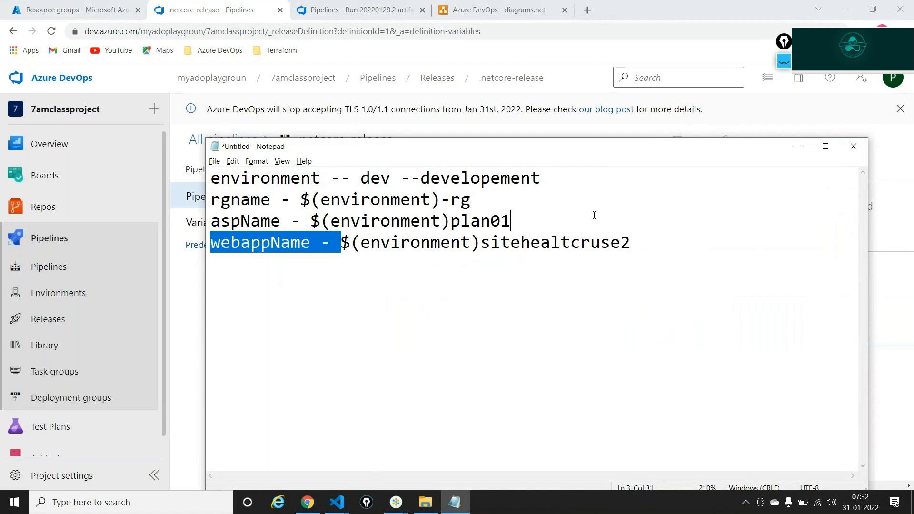
drag(341, 243, 631, 243)
key(alt+Tab)
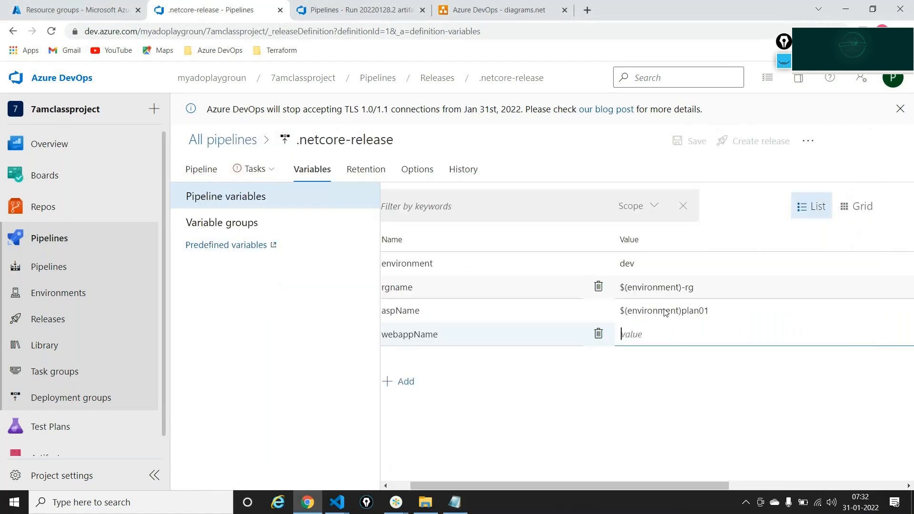
text($(environment)sitehealtcruse2)
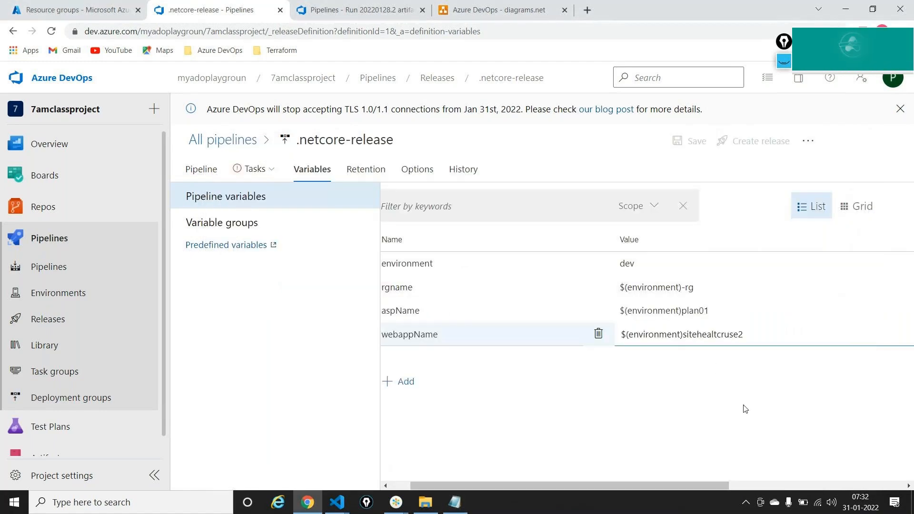
scroll(746, 409, right, 5)
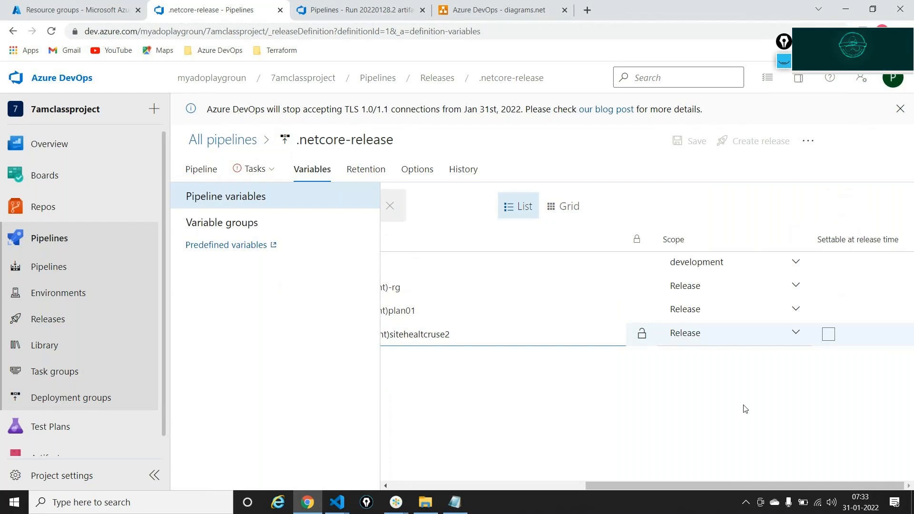
scroll(746, 409, left, 5)
- Open the development stage's tasks and review the Create Infra task's connection, resource group and location settings
click(255, 169)
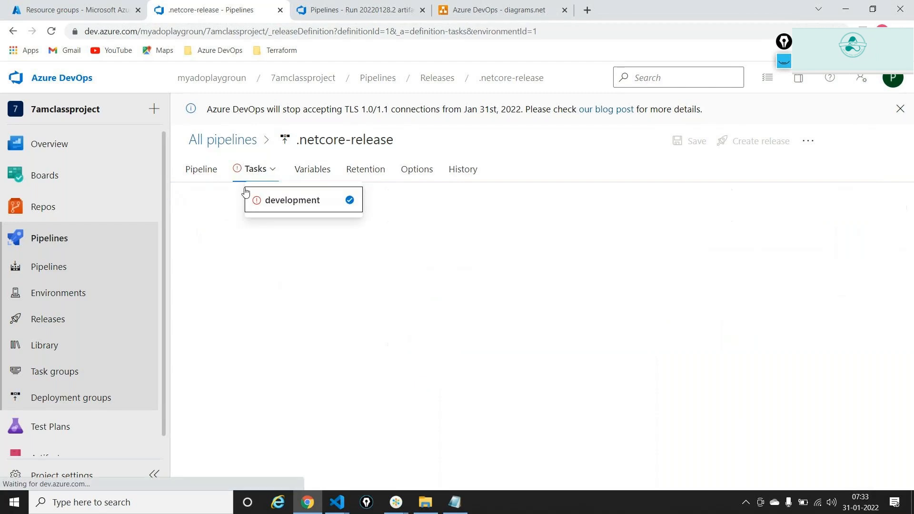
click(267, 200)
click(256, 300)
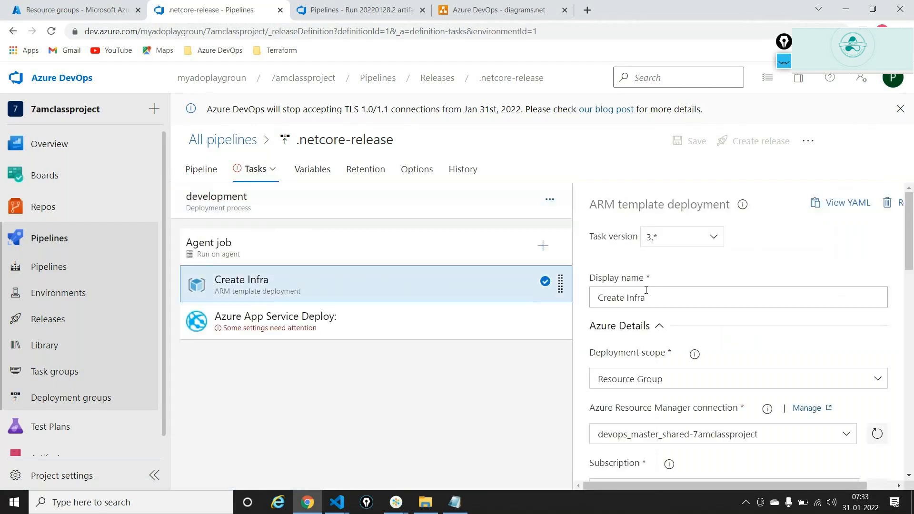
scroll(672, 347, down, 5)
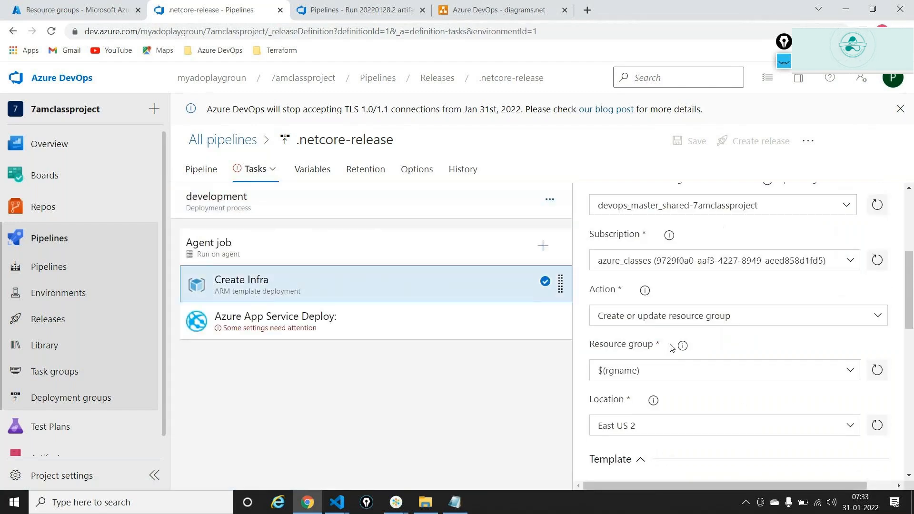
- Set the Azure App Service Deploy task's Azure subscription to the devops_master_shared-7amclassproject service connection
click(297, 315)
scroll(633, 265, up, 5)
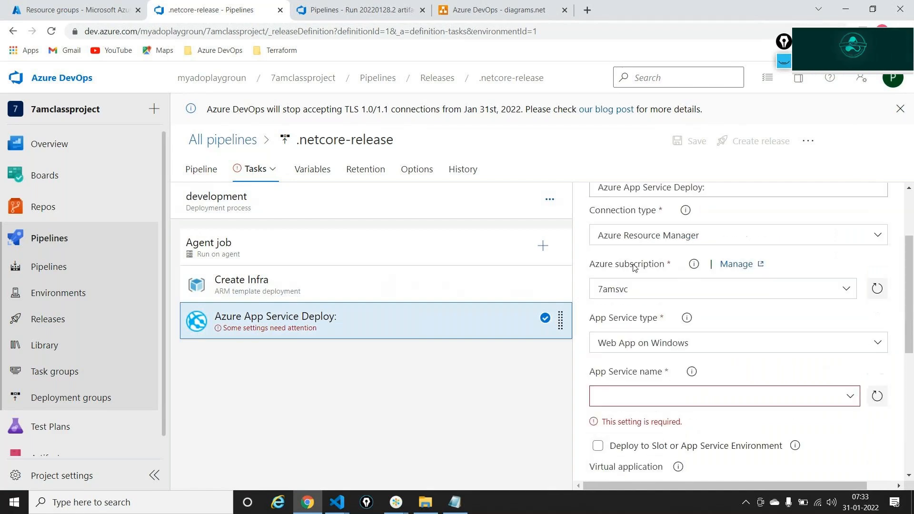
scroll(635, 268, up, 1)
click(877, 321)
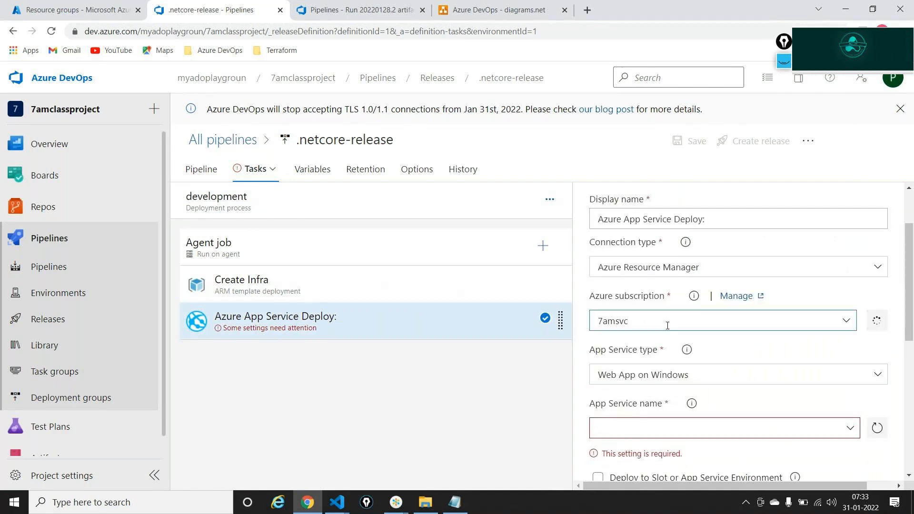
click(848, 322)
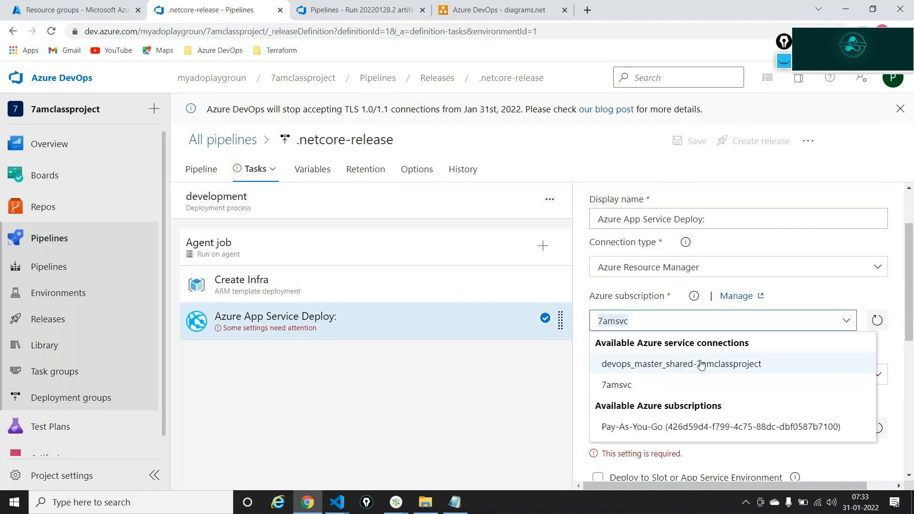
click(665, 363)
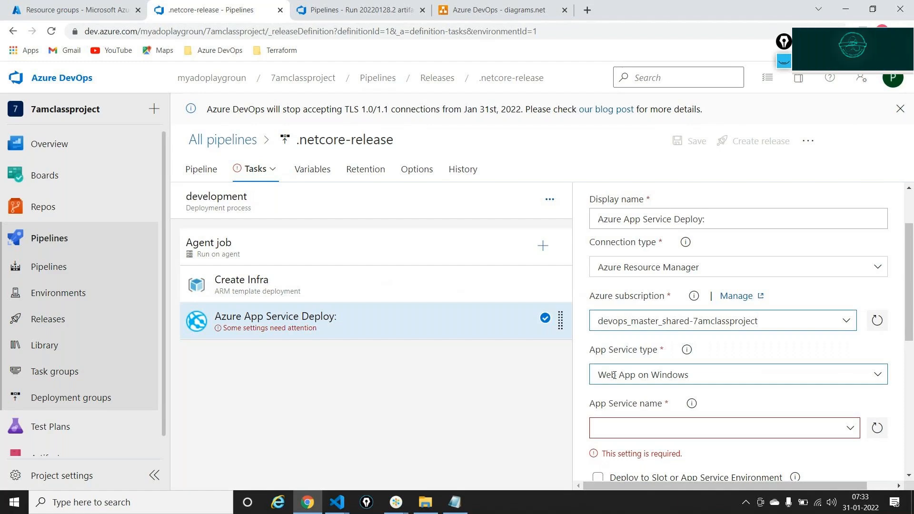
- Check which App Service names the Azure App Service Deploy task offers, comparing it with the Create Infra task
scroll(615, 375, up, 1)
scroll(614, 375, down, 3)
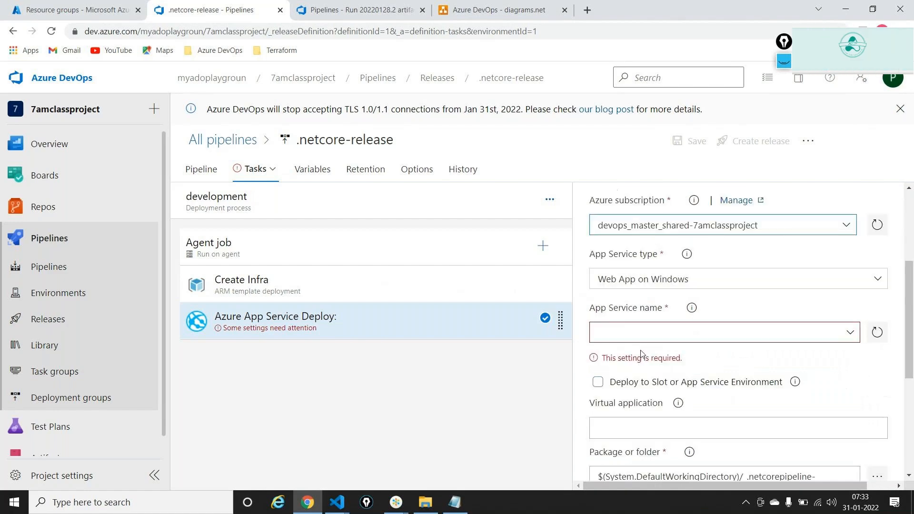
click(851, 333)
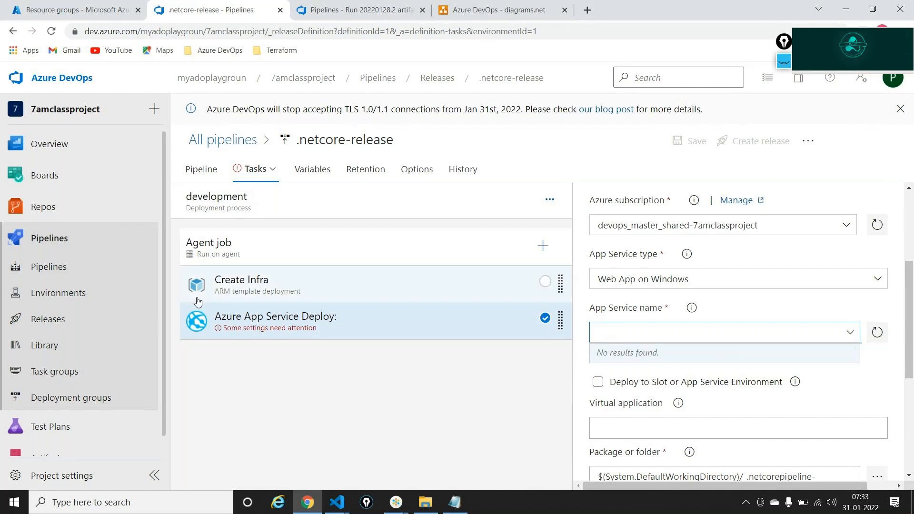
click(282, 292)
click(318, 324)
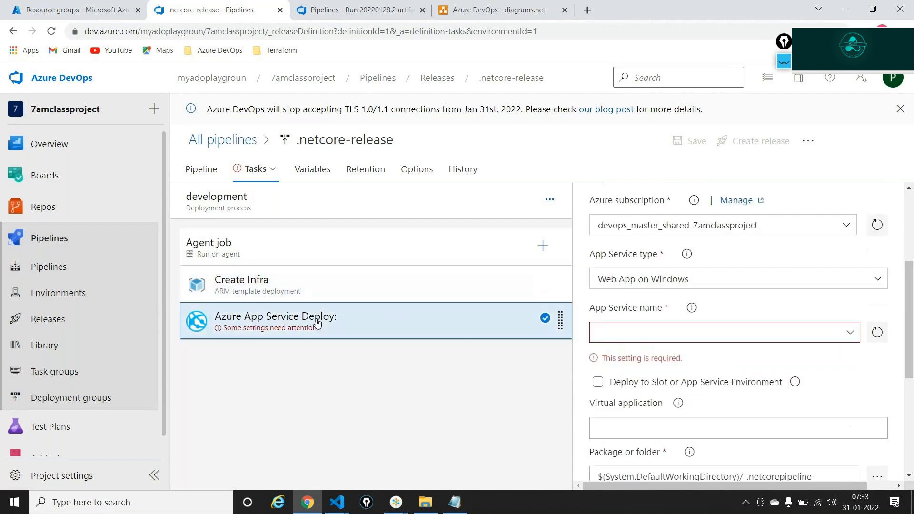
key(alt+Tab)
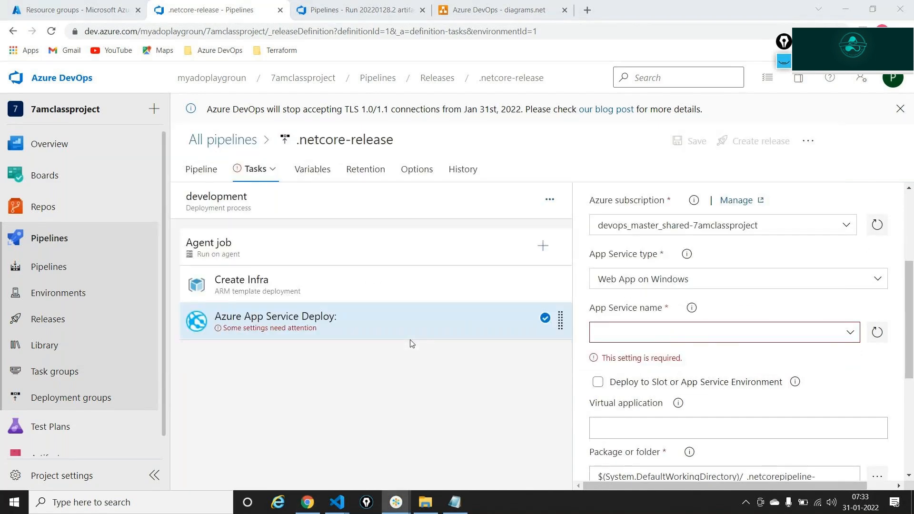
key(alt+Tab)
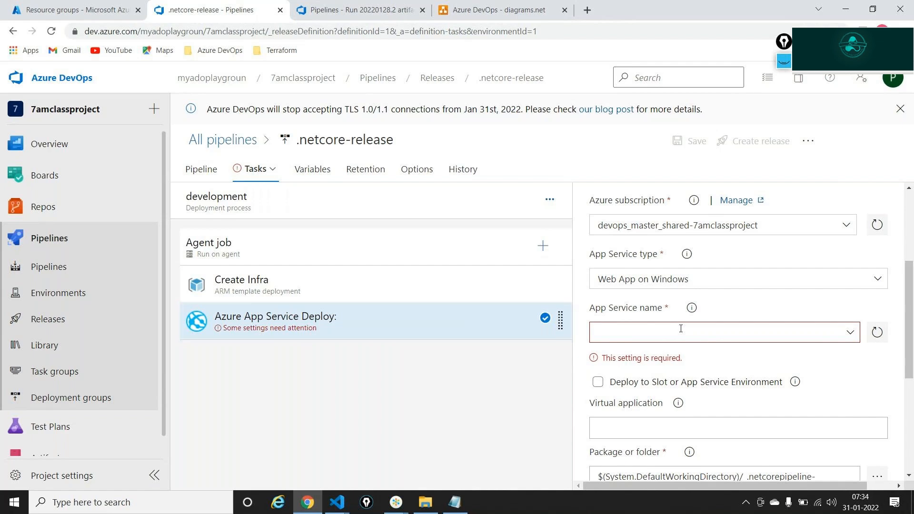
key(alt+Tab)
key(alt+Tab)
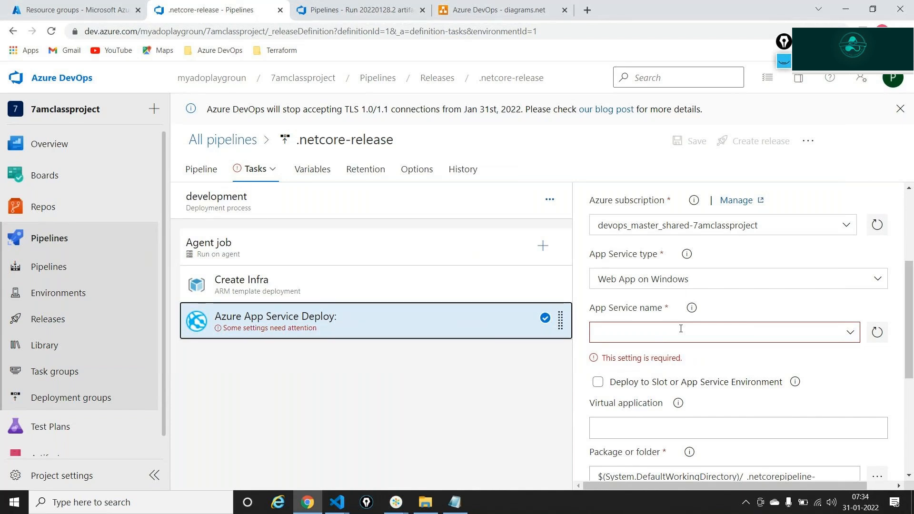
- Review the Create Infra task's subscription, action and resource group settings
click(363, 286)
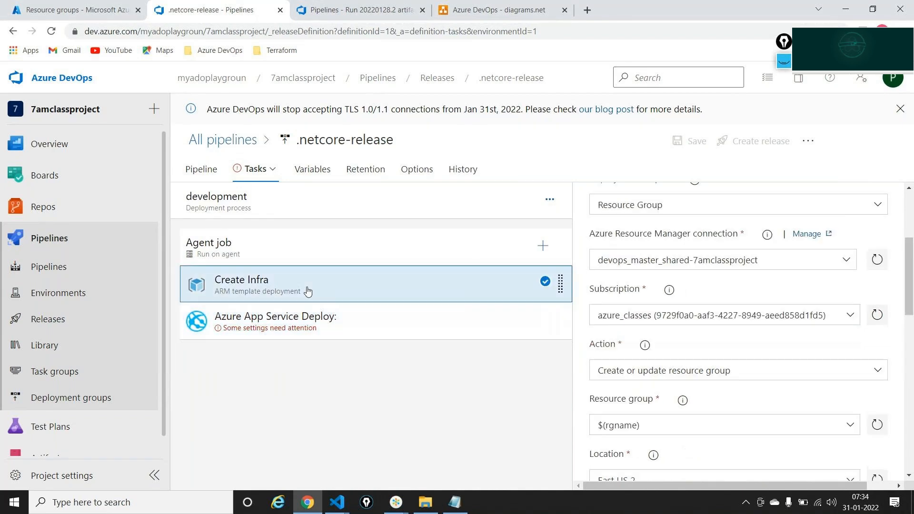
scroll(724, 315, down, 1)
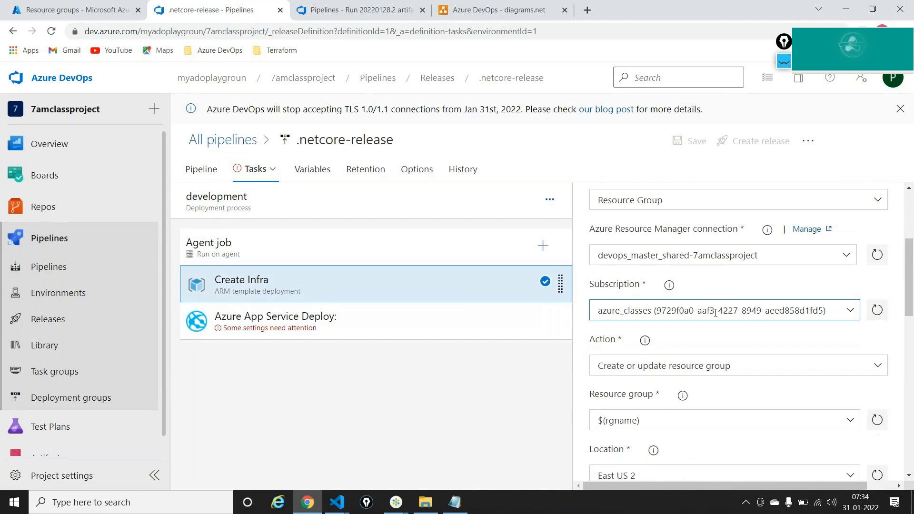
scroll(715, 313, down, 3)
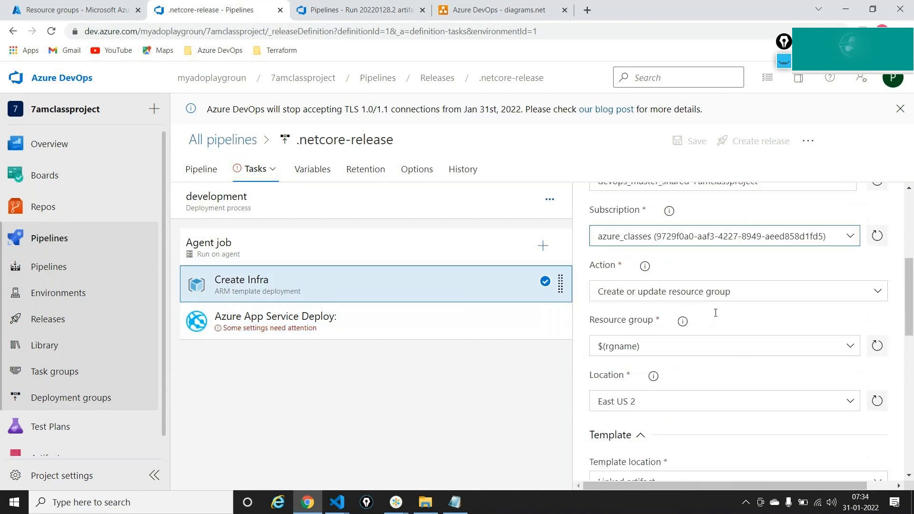
- Switch to the Azure portal, search for "app ser" and open the App Services list to check for existing web apps
click(66, 6)
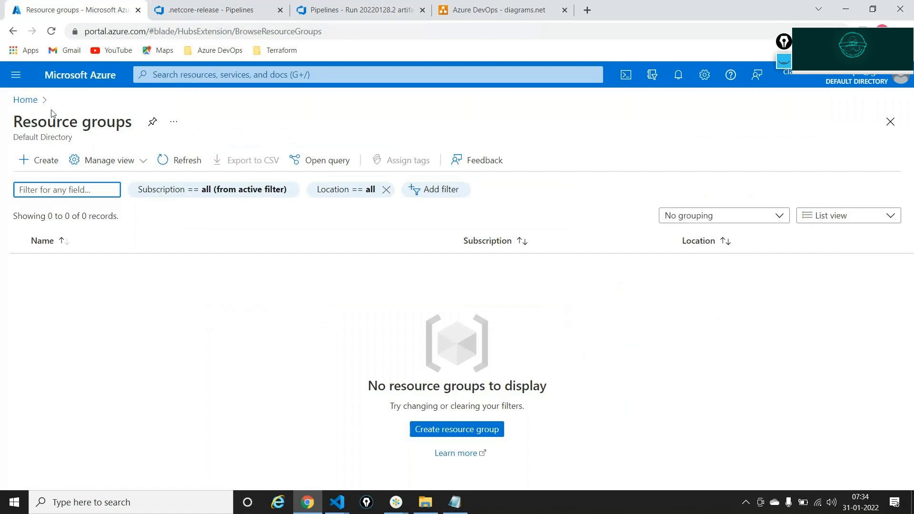
click(25, 99)
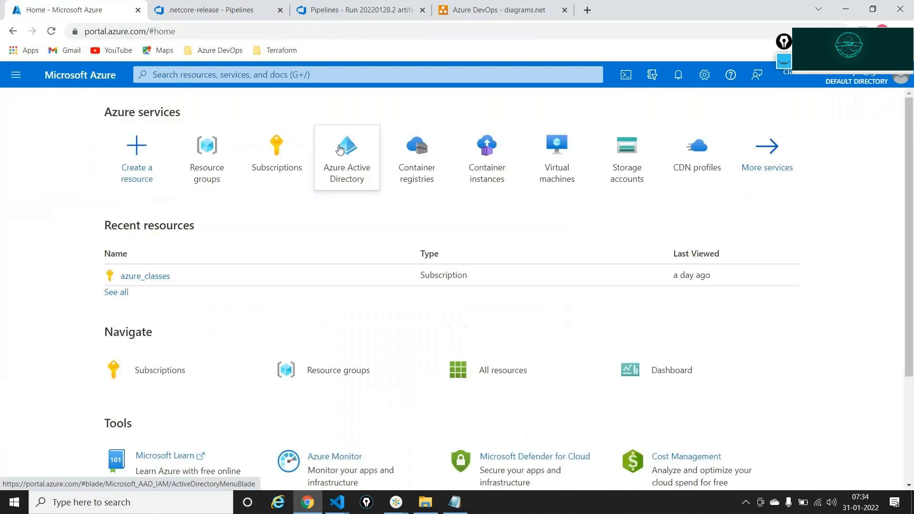
click(531, 80)
text(W)
key(BackSpace)
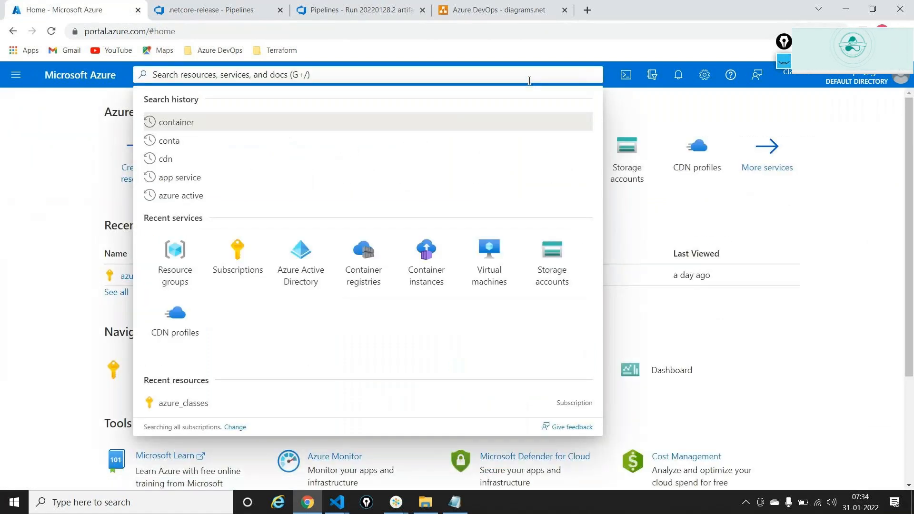
text(app s)
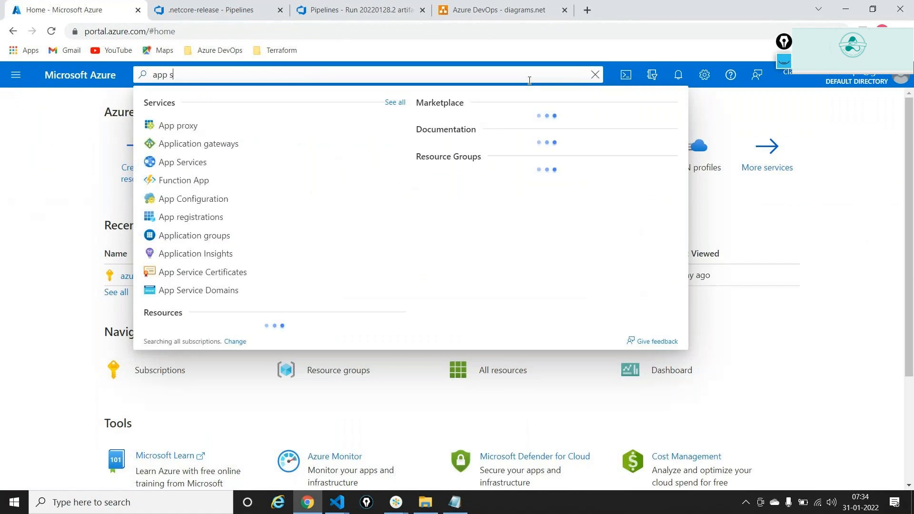
text(er)
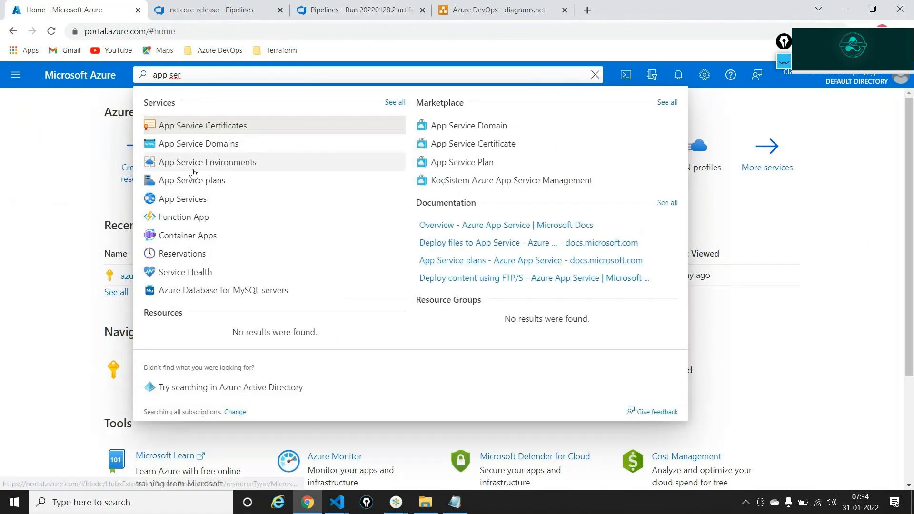
click(188, 197)
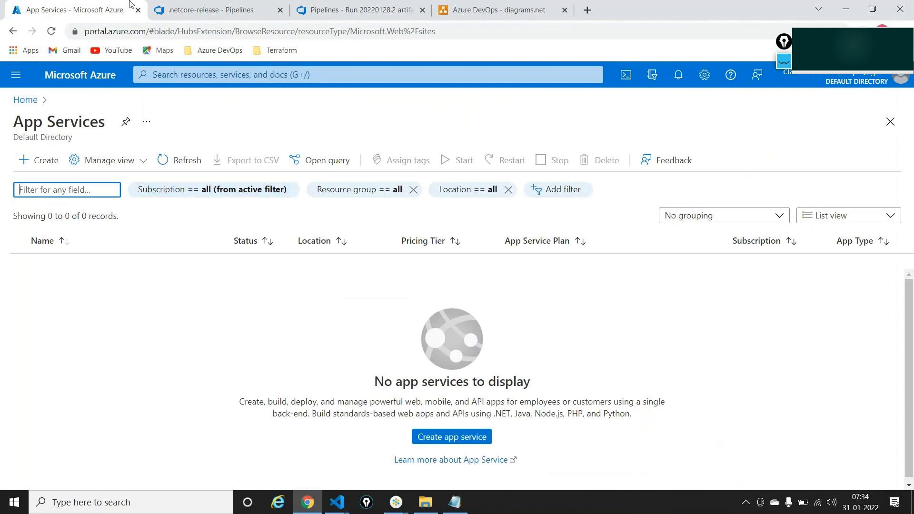
- Return to the .netcore-release pipeline and recheck the available App Service names in the Azure App Service Deploy task
click(250, 8)
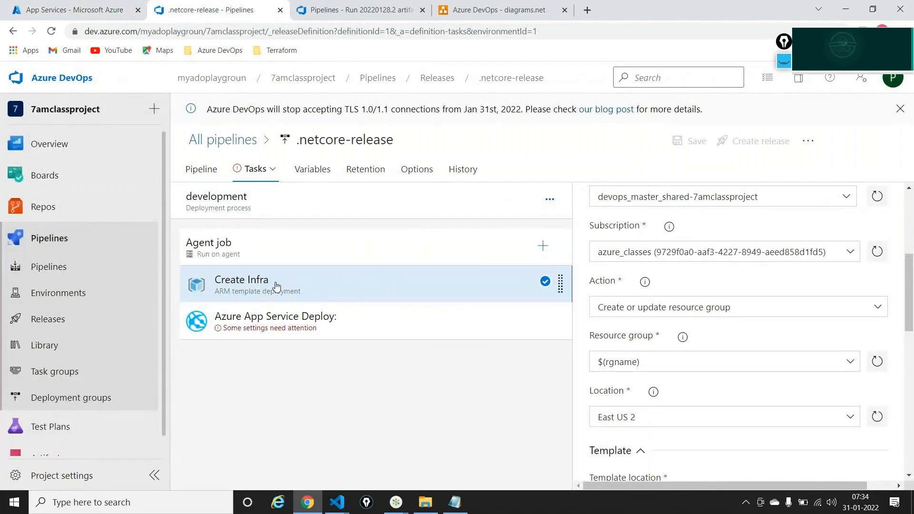
click(278, 320)
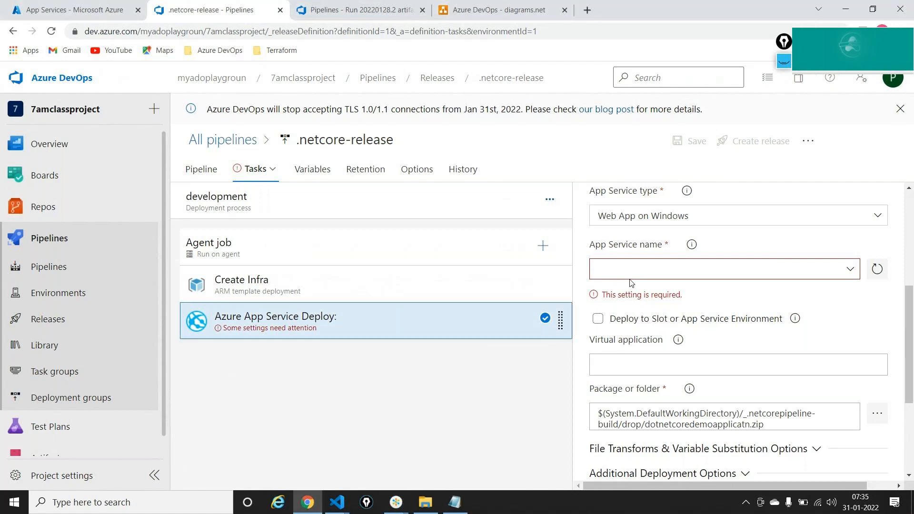
click(850, 269)
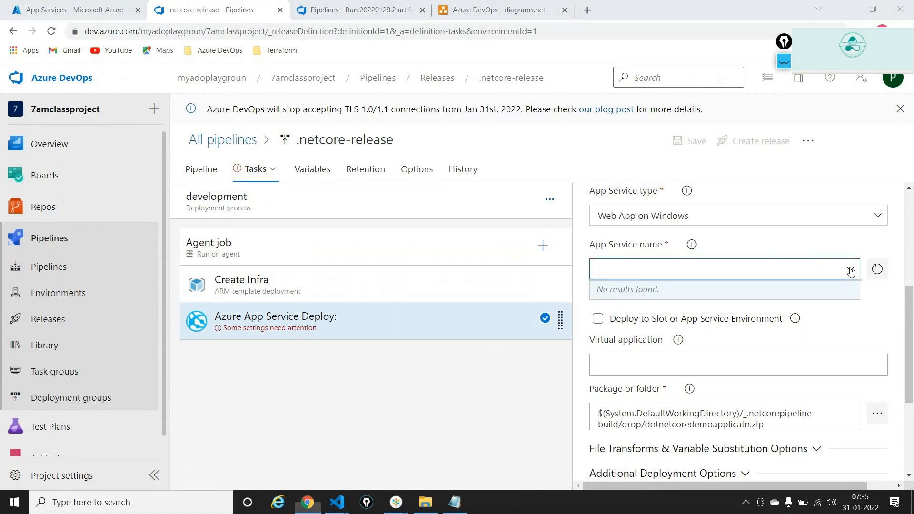
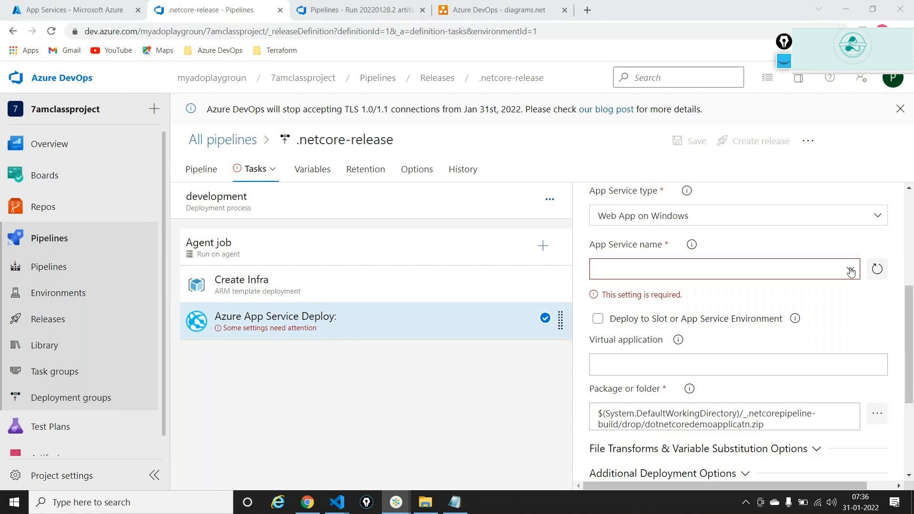
- Mark the App Service name label and the Azure App Service Deploy task with the screen pen, and clear the marks
key(alt+Tab)
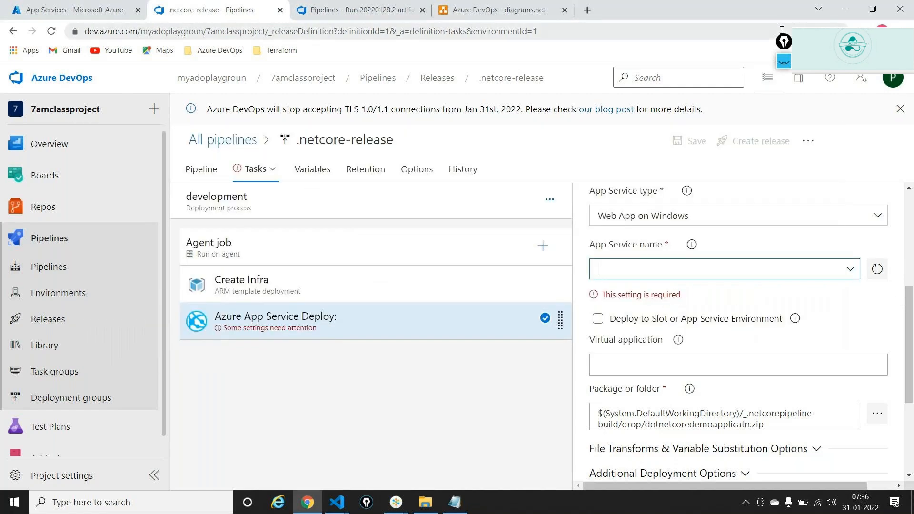
click(785, 61)
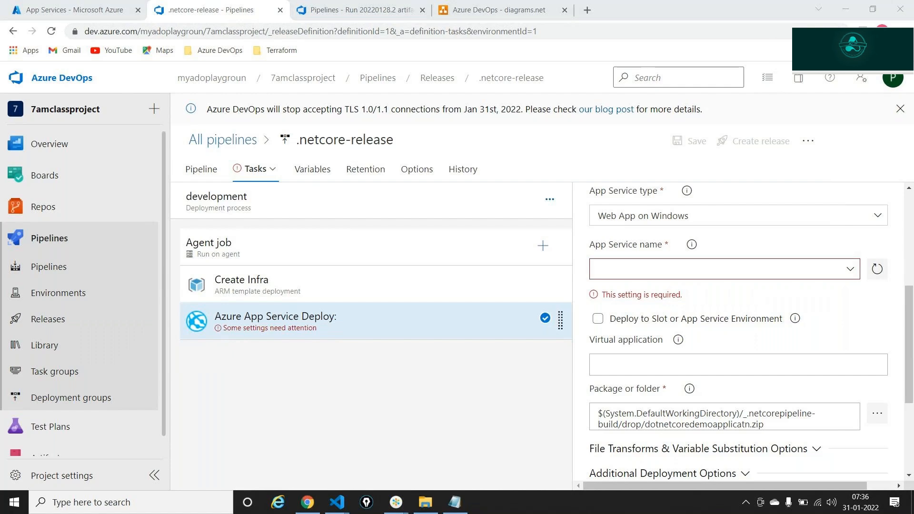
click(868, 89)
mouse_move(563, 218)
mouse_down()
mouse_move(595, 260)
mouse_move(657, 263)
mouse_move(614, 236)
mouse_up()
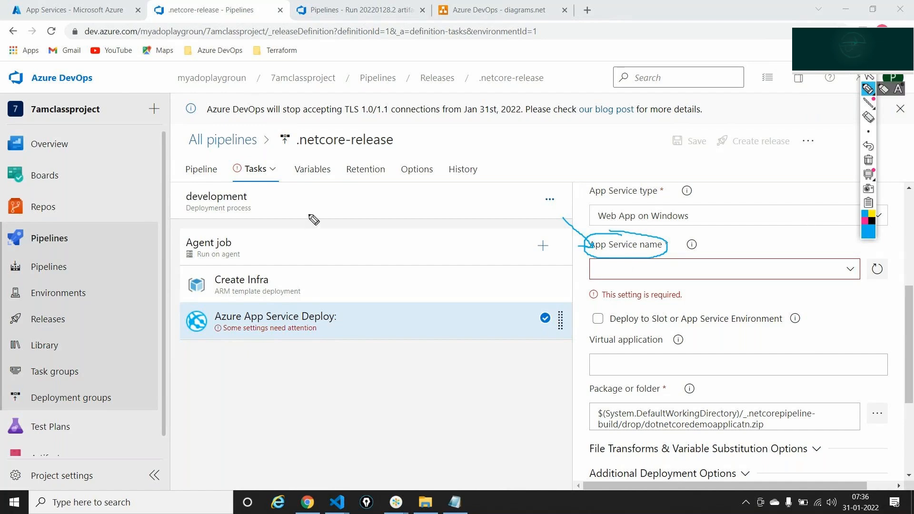
mouse_move(363, 379)
mouse_down()
mouse_move(343, 338)
mouse_move(358, 342)
mouse_up()
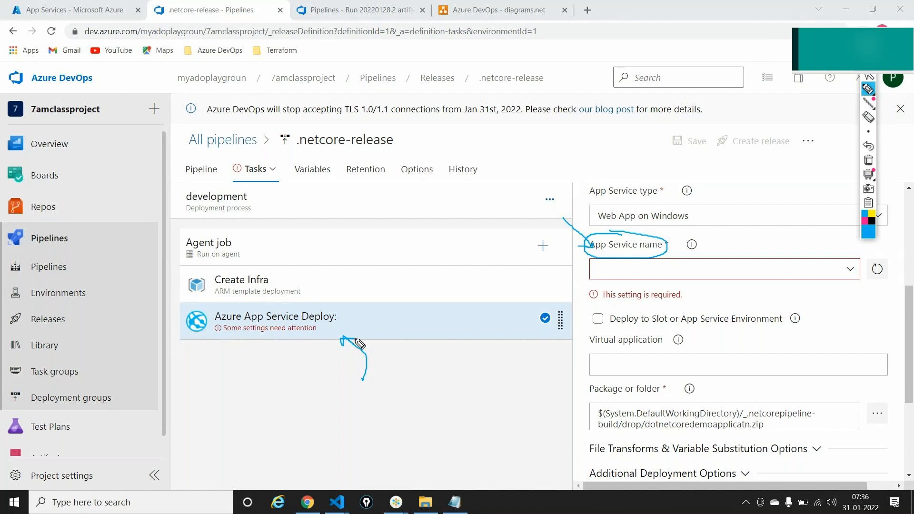
click(869, 160)
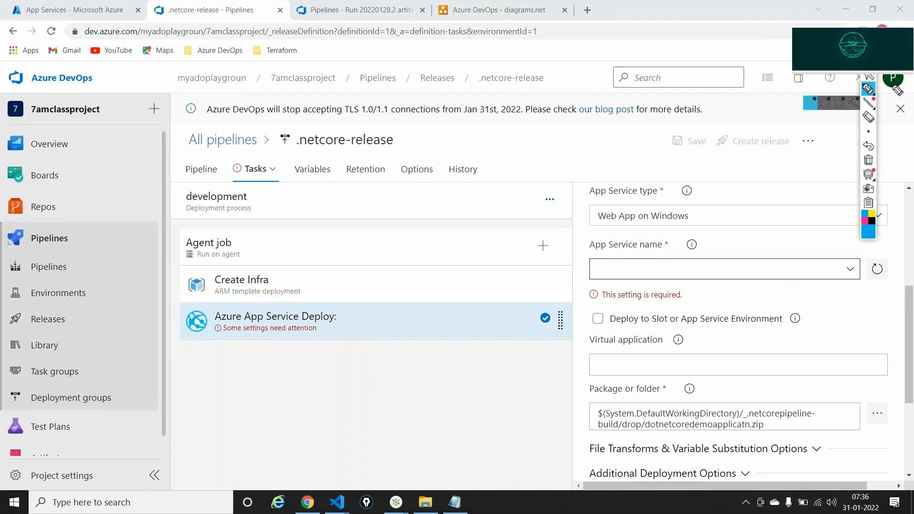
- Draw pen arrows to the Azure App Service Deploy task and its App Service name field, erase them and leave the pen tool
mouse_move(869, 89)
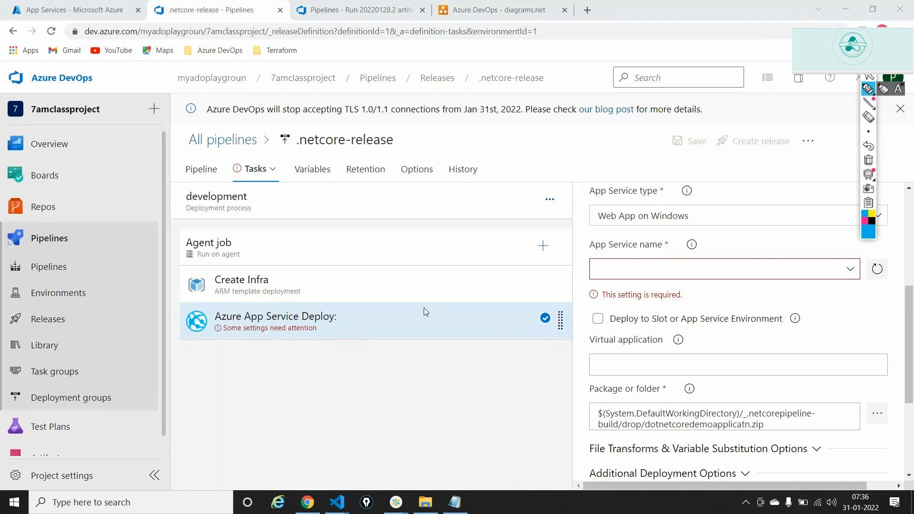
key(alt+Tab)
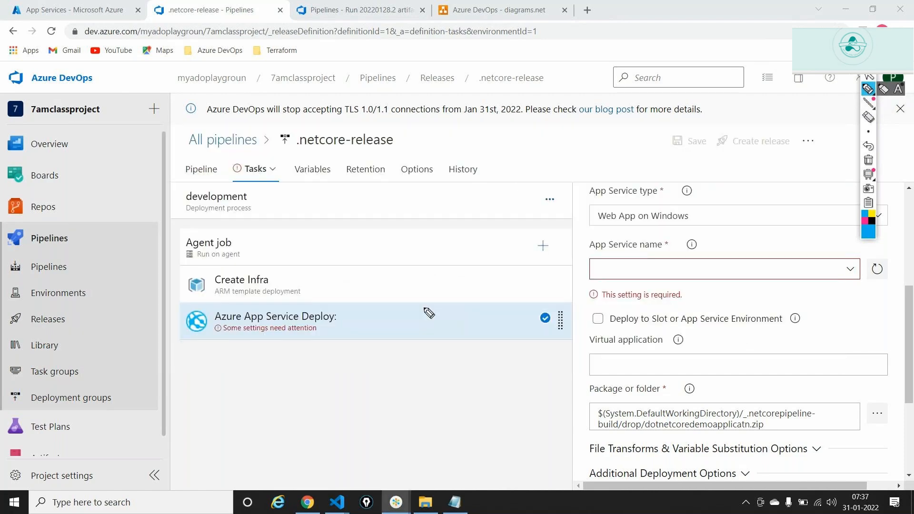
key(alt+Tab)
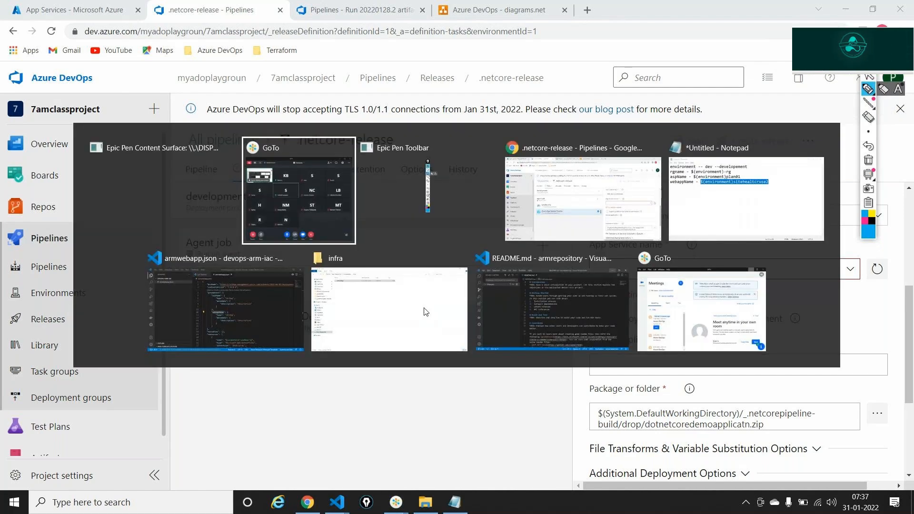
key(alt+Tab)
key(alt+Tab)
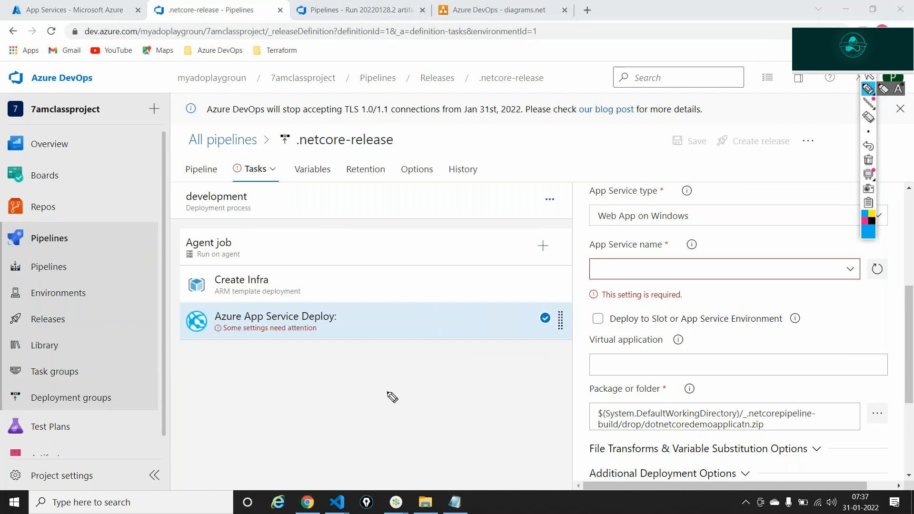
drag(386, 391, 355, 338)
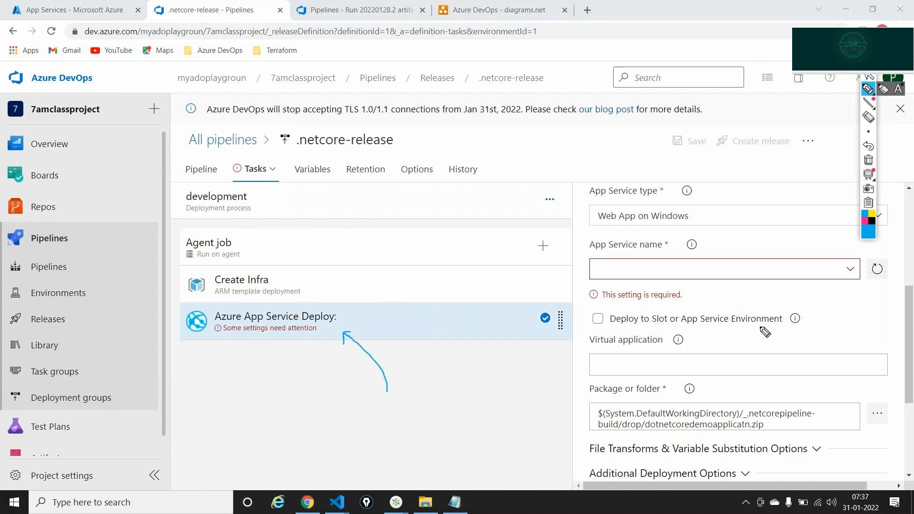
mouse_move(742, 220)
mouse_down()
mouse_move(707, 250)
mouse_move(729, 256)
mouse_up()
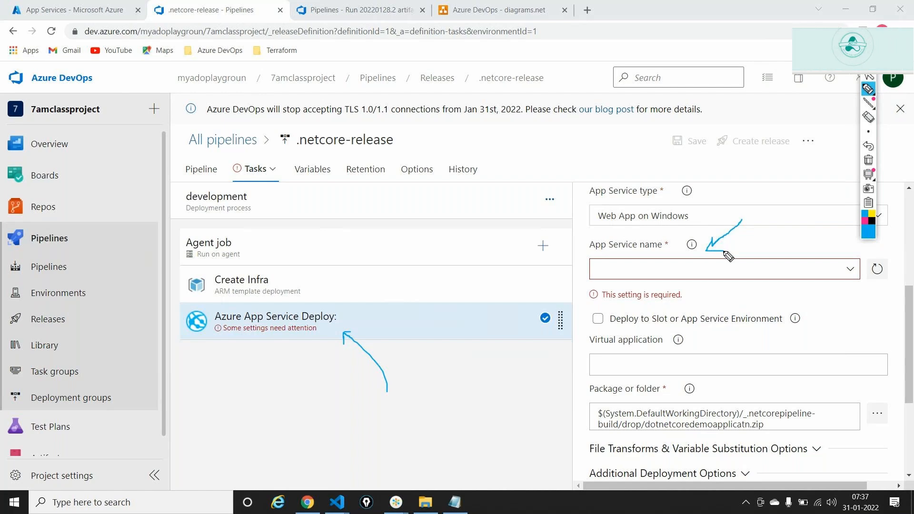
click(868, 160)
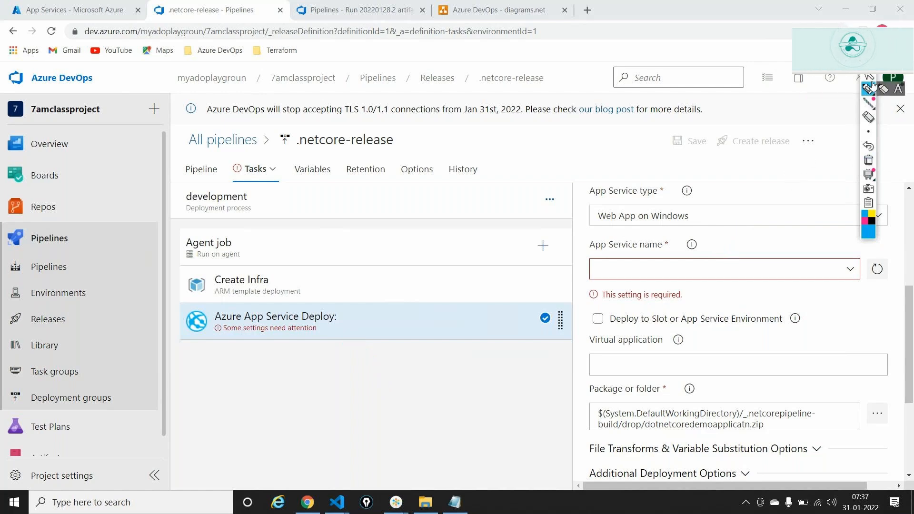
click(869, 76)
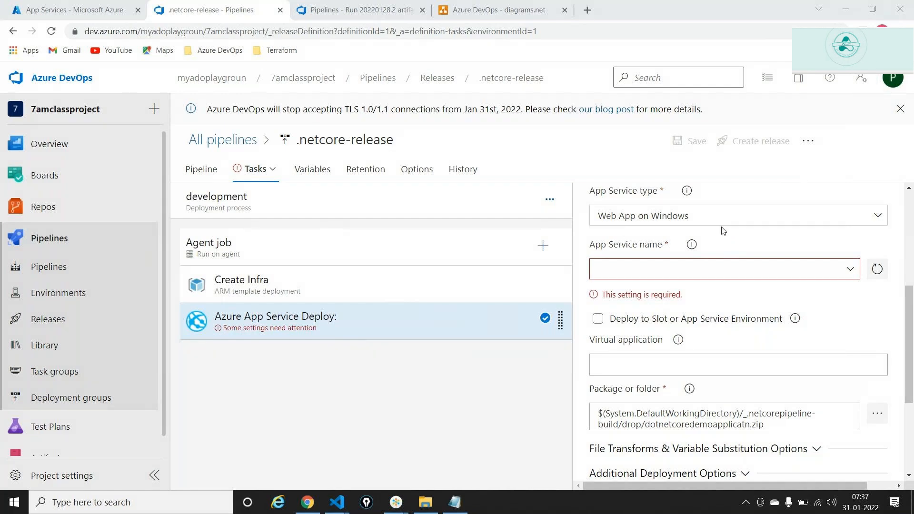
- Review the Azure App Service Deploy task's settings, from the connection type and package folder back to the App Service name
scroll(724, 231, up, 5)
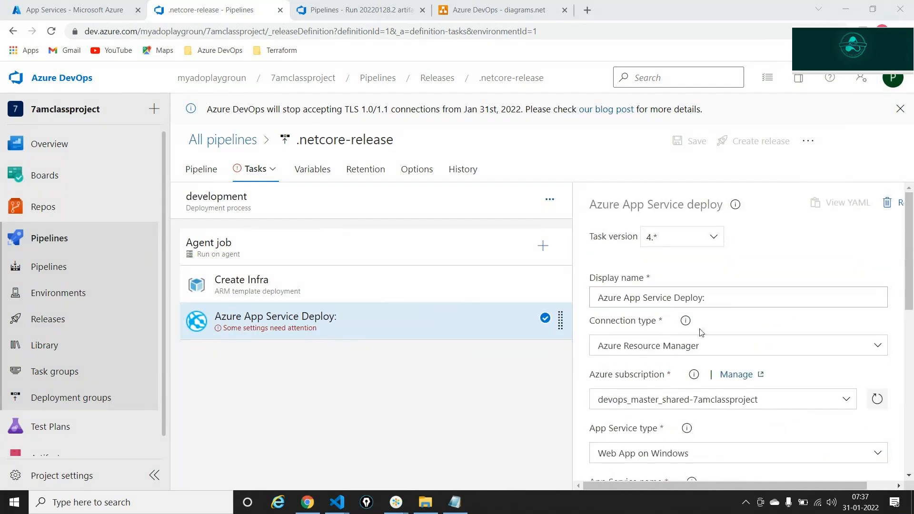
key(alt+Tab)
key(alt+Tab)
key(alt+Tab)
key(alt+Tab)
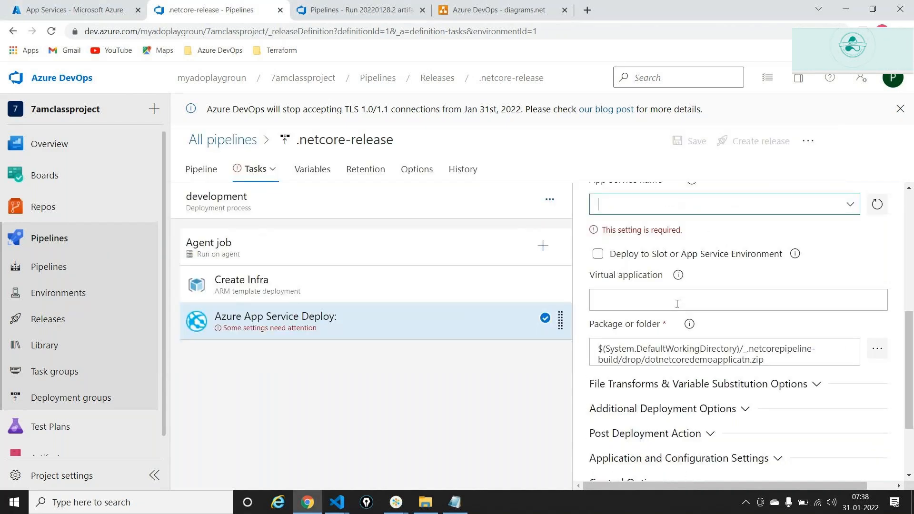
scroll(677, 304, down, 1)
key(alt+Tab)
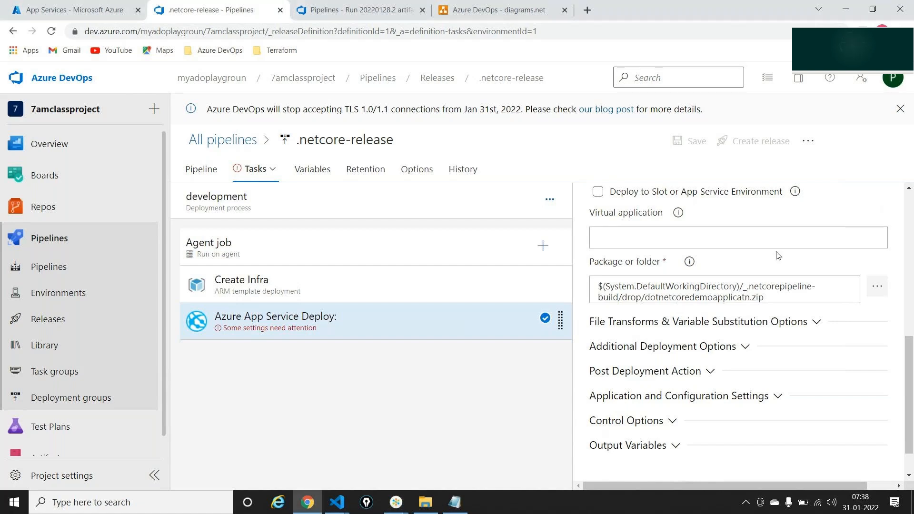
scroll(619, 295, up, 5)
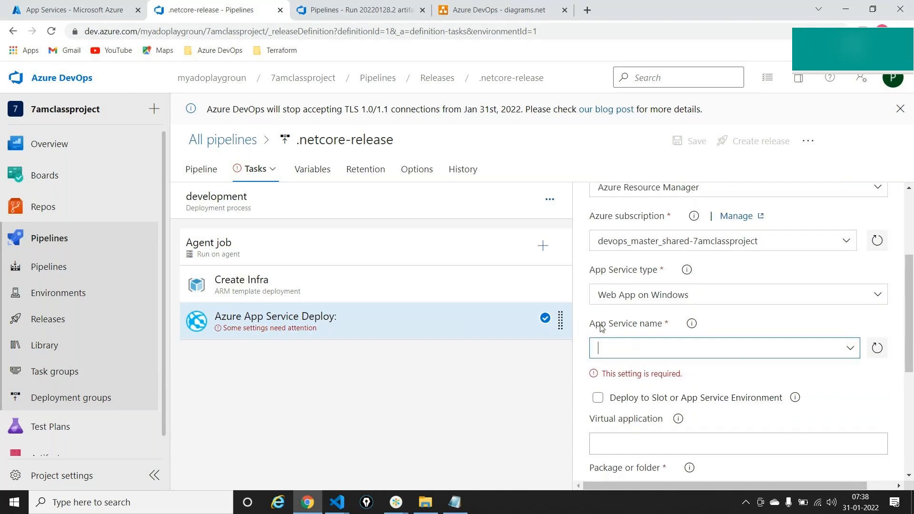
triple_click(601, 325)
key(alt+Tab)
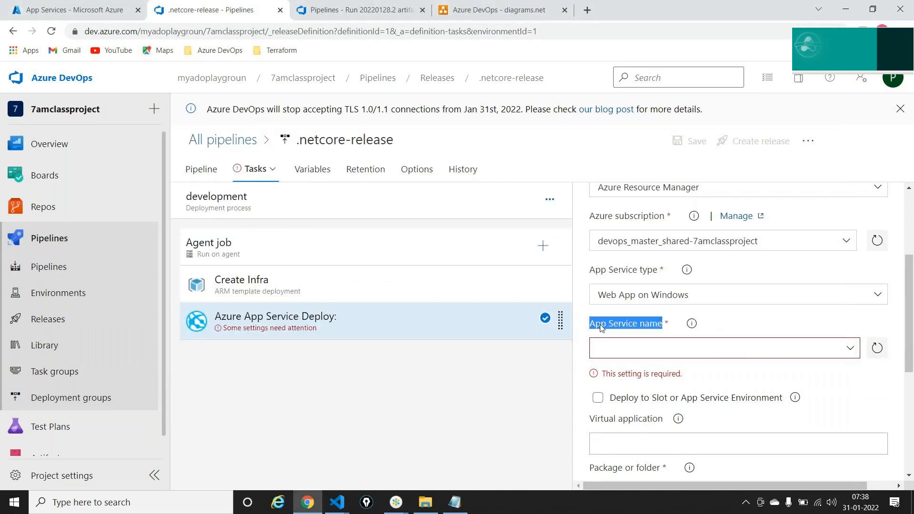
- Copy $(webappName) from the override template parameters of the Create Infra task
click(322, 286)
scroll(668, 296, down, 4)
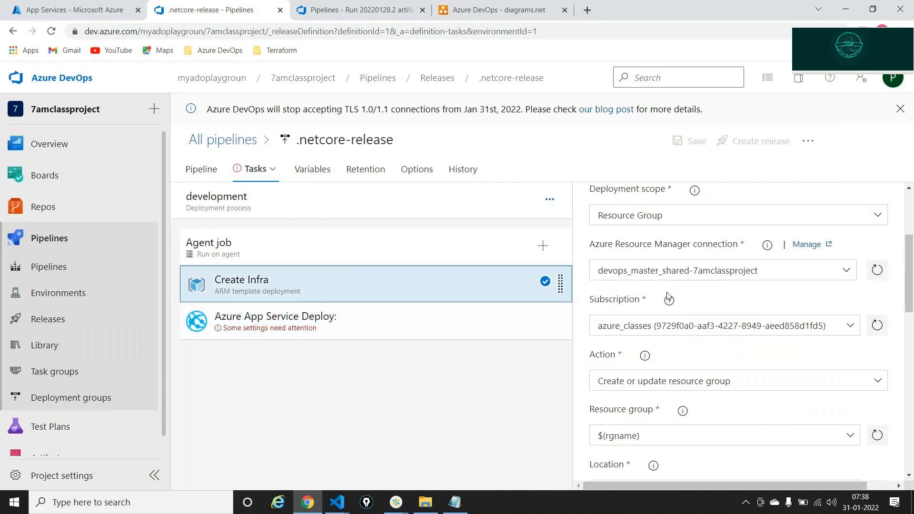
scroll(668, 296, down, 3)
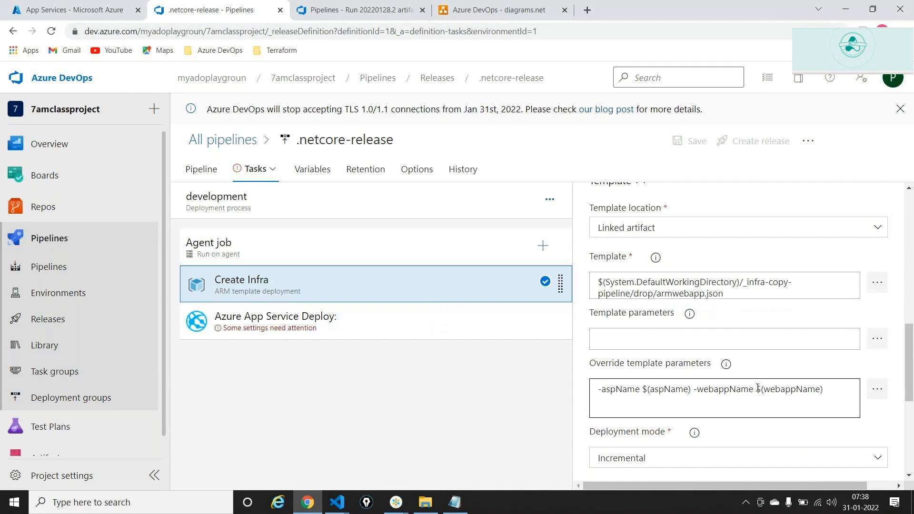
drag(757, 389, 823, 389)
key(ctrl+c)
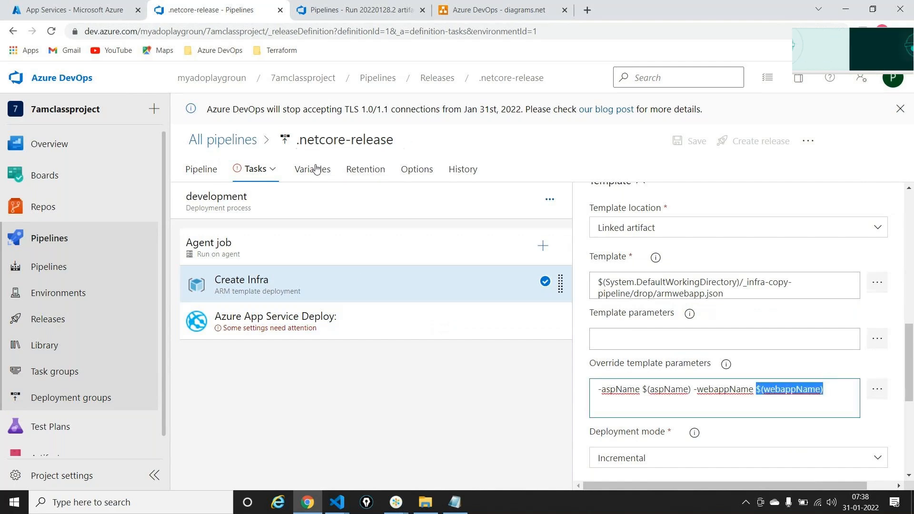
- Check how the webappName pipeline variable's value is composed
click(316, 168)
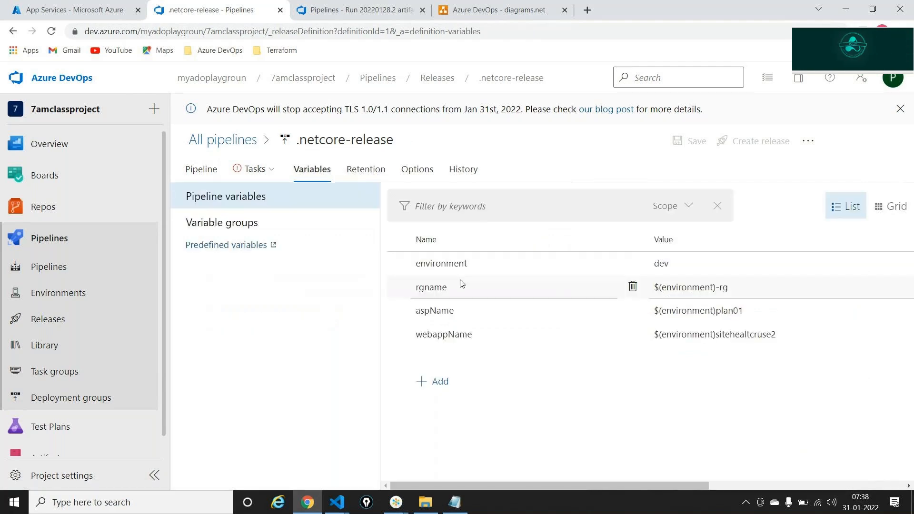
click(737, 333)
double_click(736, 333)
double_click(658, 334)
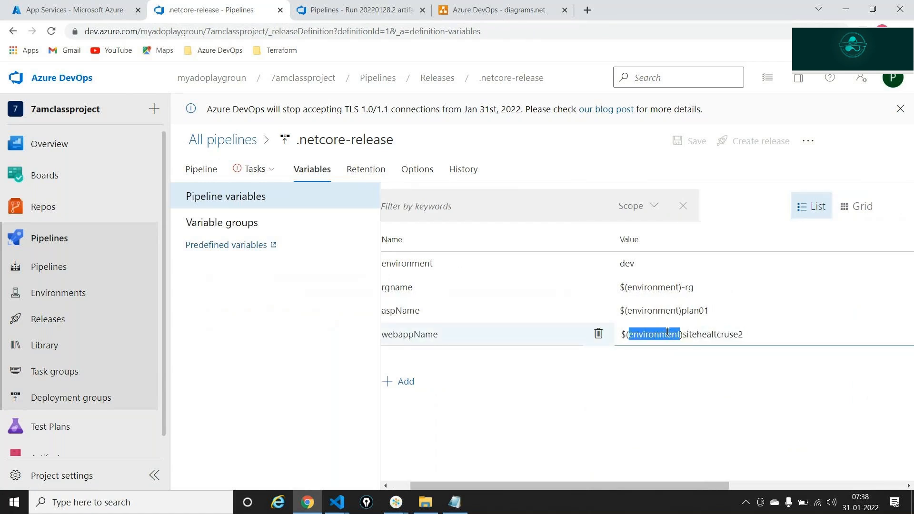
double_click(701, 333)
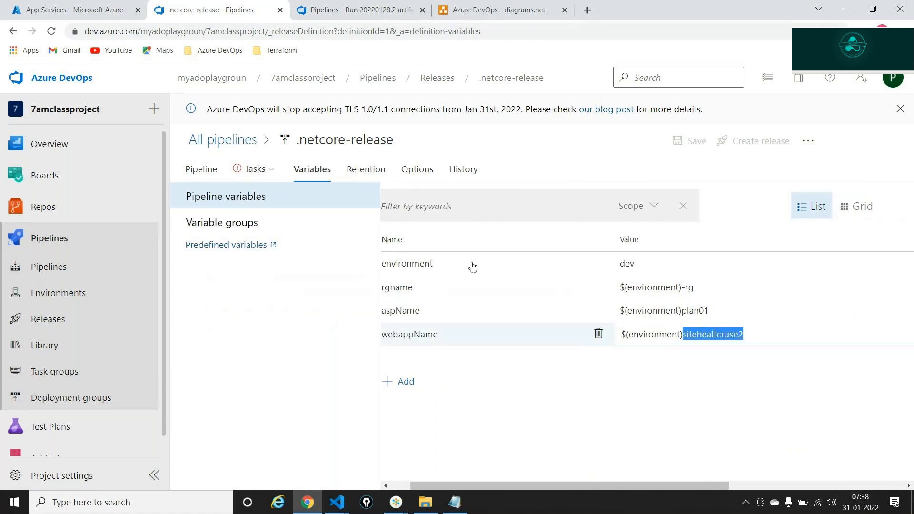
- Set the App Service name in the Azure App Service Deploy task to $(webappName)
click(203, 171)
click(469, 318)
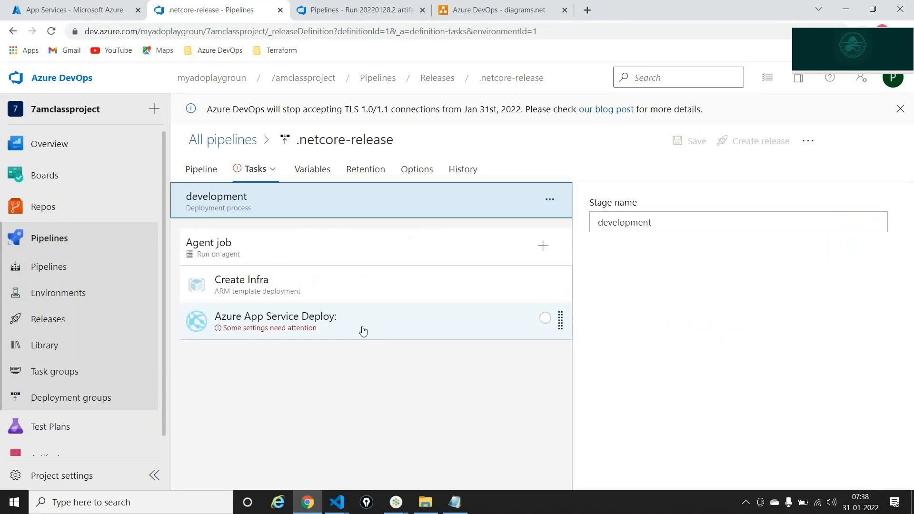
click(363, 328)
scroll(709, 430, down, 4)
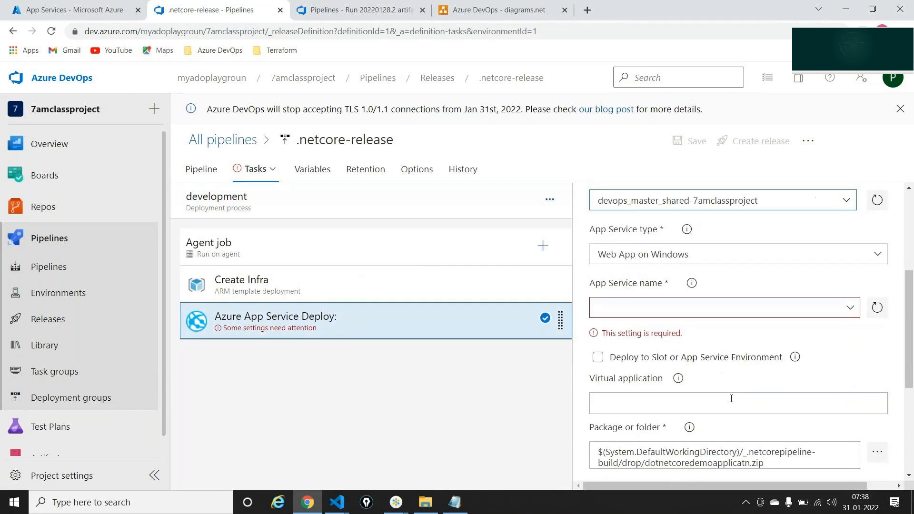
click(633, 298)
text($())
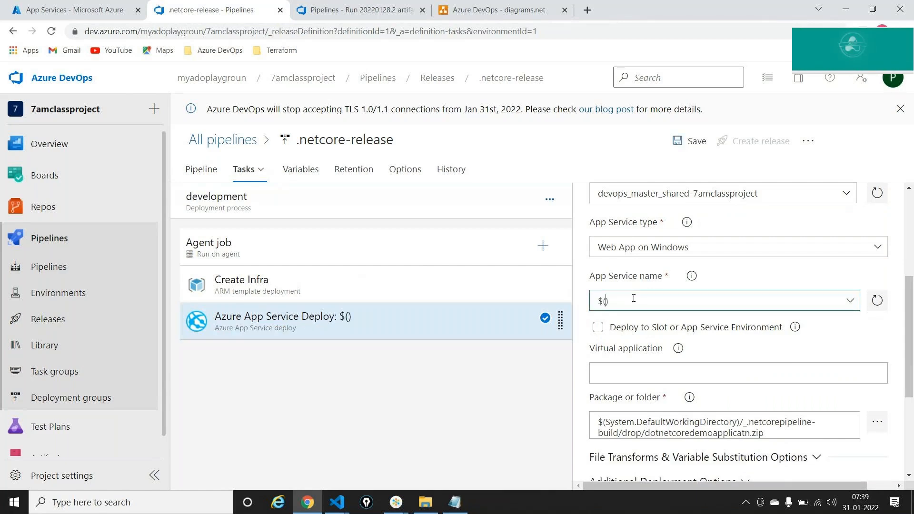
key(ctrl+v)
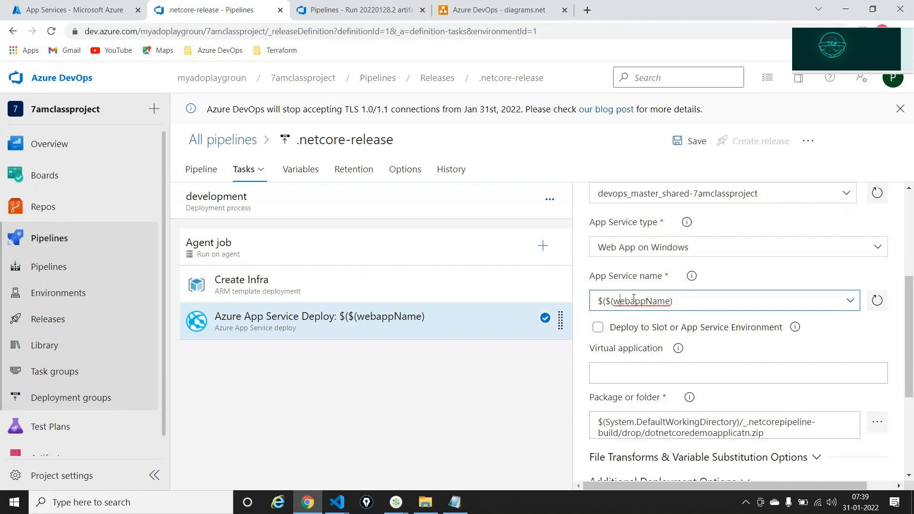
key(Home)
key(Delete)
key(Delete)
key(ctrl+a)
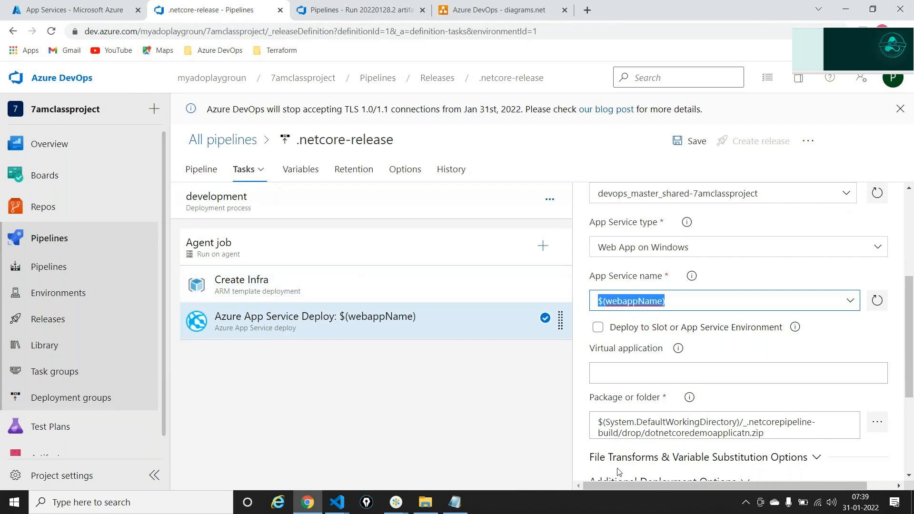
key(alt+Tab)
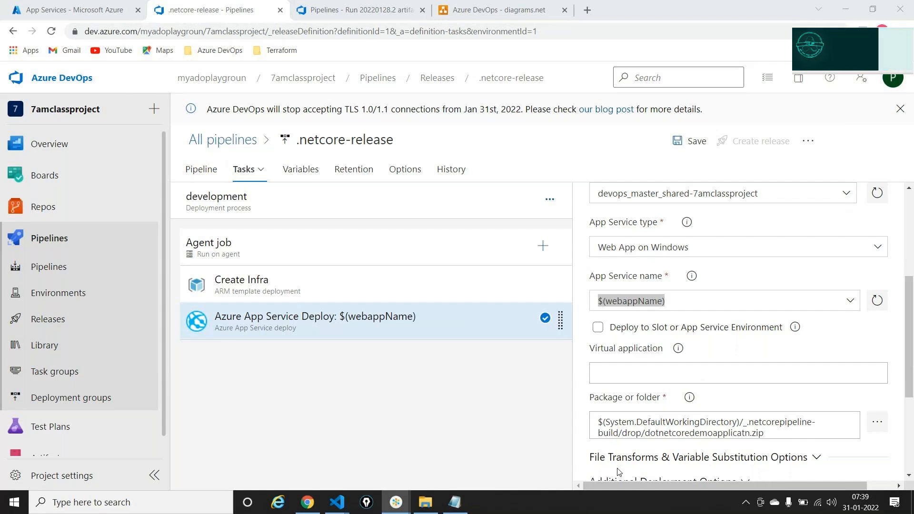
key(alt+Tab)
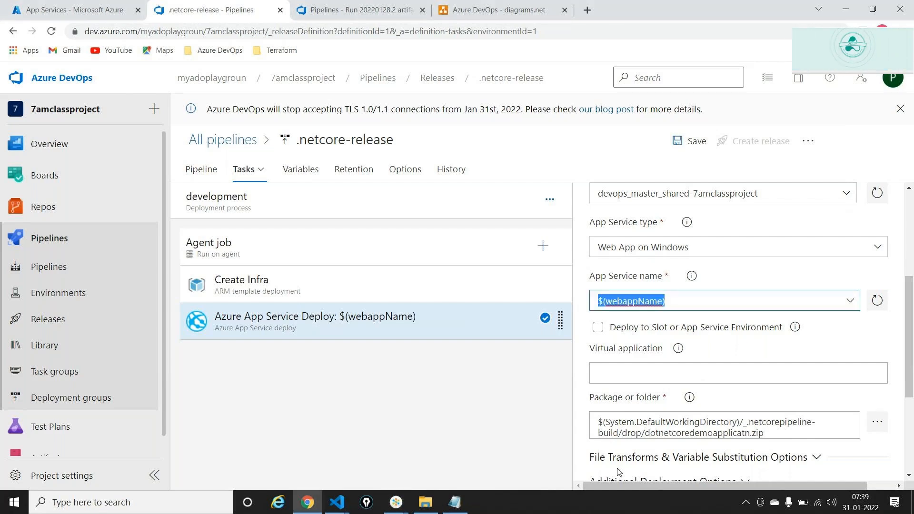
- Save the release pipeline with the comment "Creating an end-to-end pipeline"
click(202, 169)
click(691, 142)
click(506, 284)
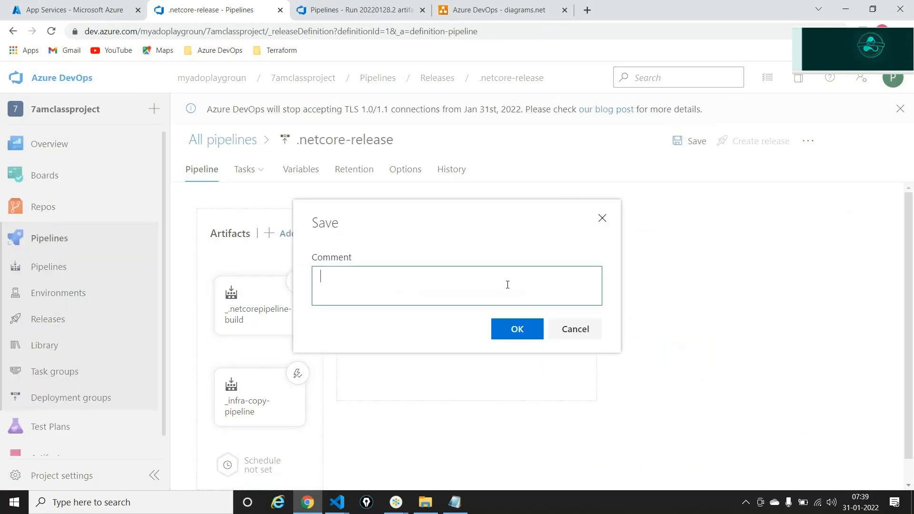
text(Creatibg)
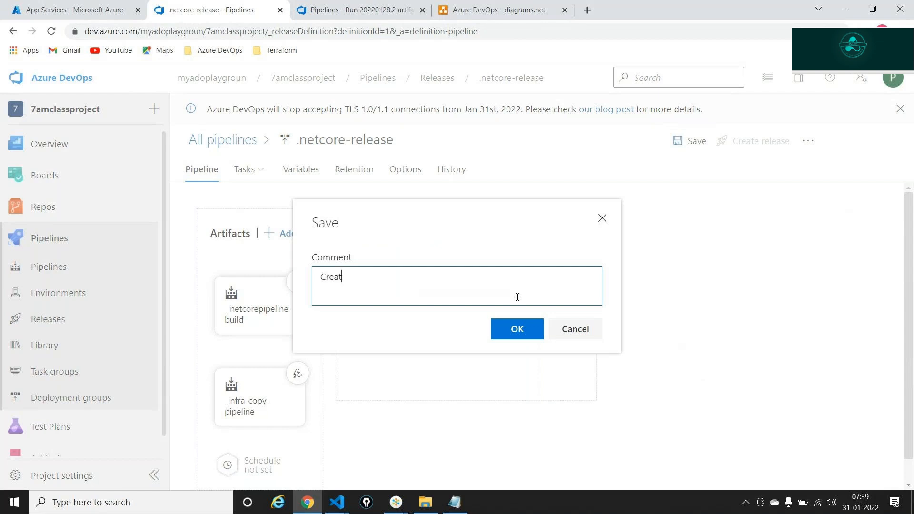
key(BackSpace)
key(BackSpace)
key(BackSpace)
text(ng an end-to-e)
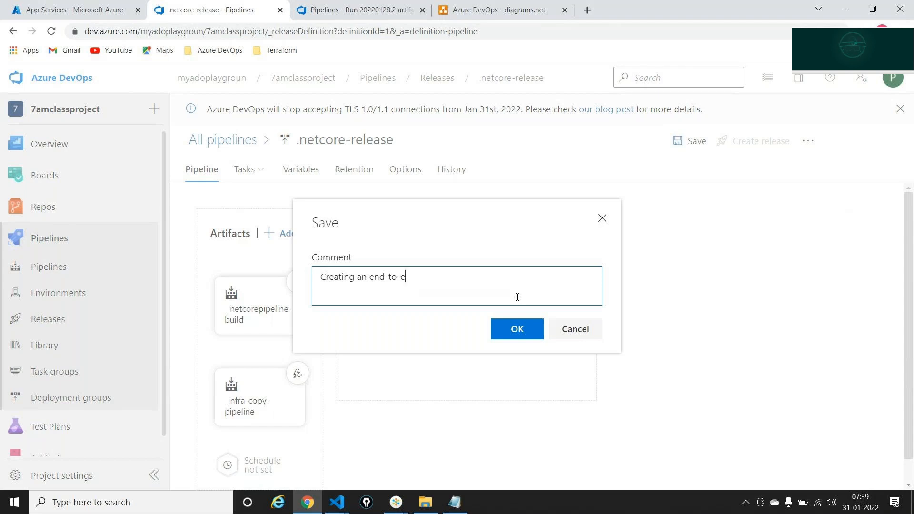
text(nd pipeline)
click(516, 332)
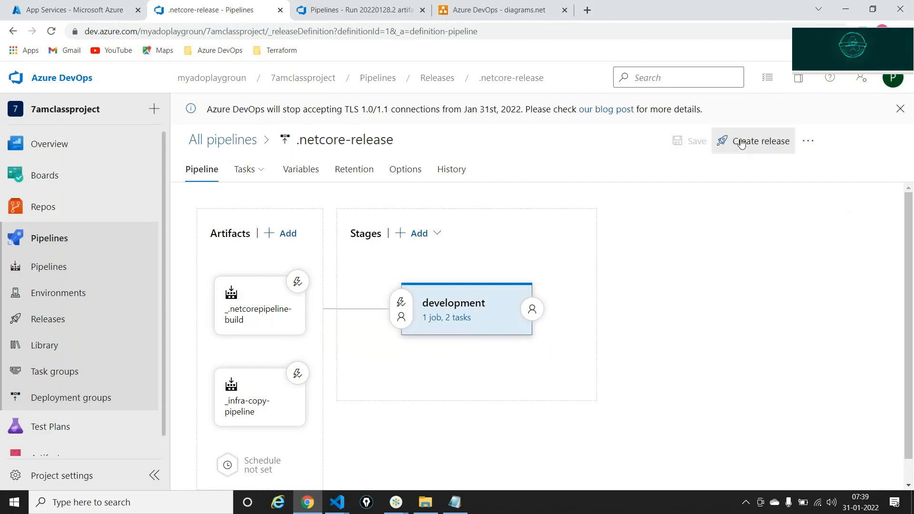
- Create a release with _.netcorepipeline-build version 20220128.2 and _infra-copy-pipeline version 303, and open the development stage's logs
click(743, 143)
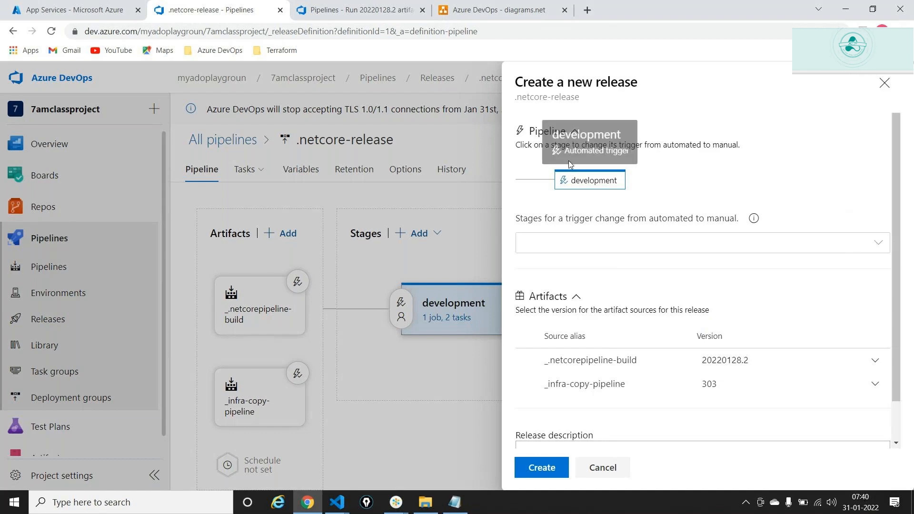
click(543, 469)
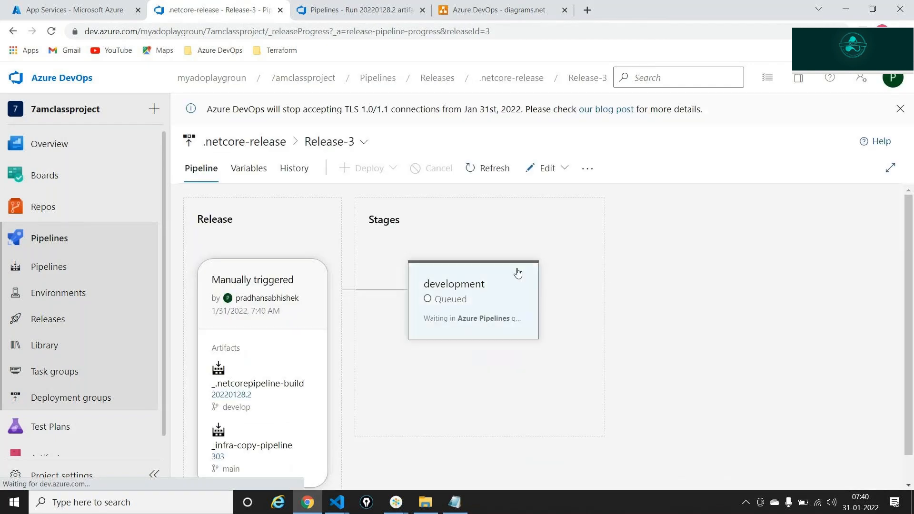
mouse_move(494, 276)
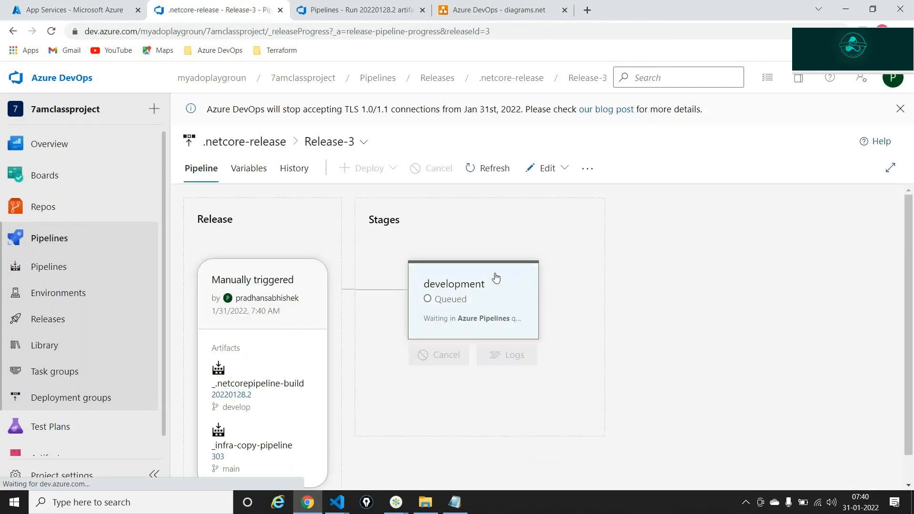
click(499, 355)
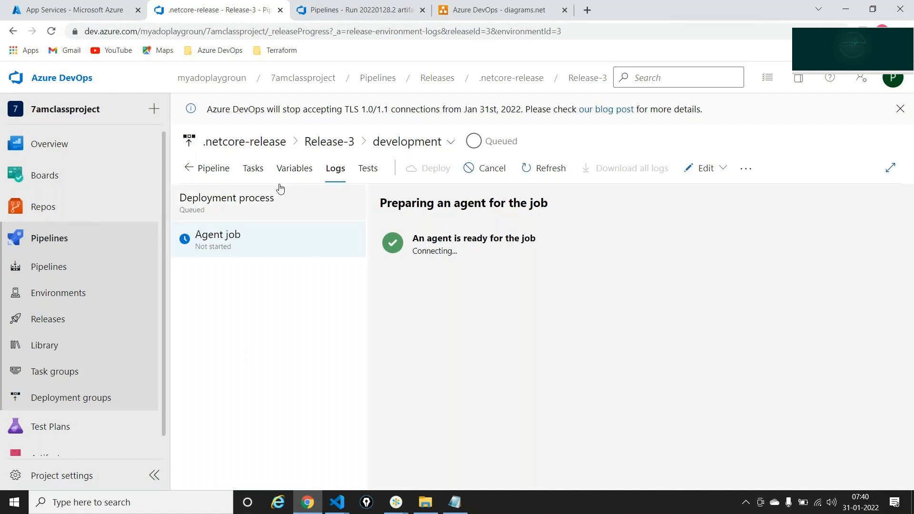
- Inspect the Azure App Service Deploy and Create Infra tasks of the release's development stage, and return to its running logs
click(254, 169)
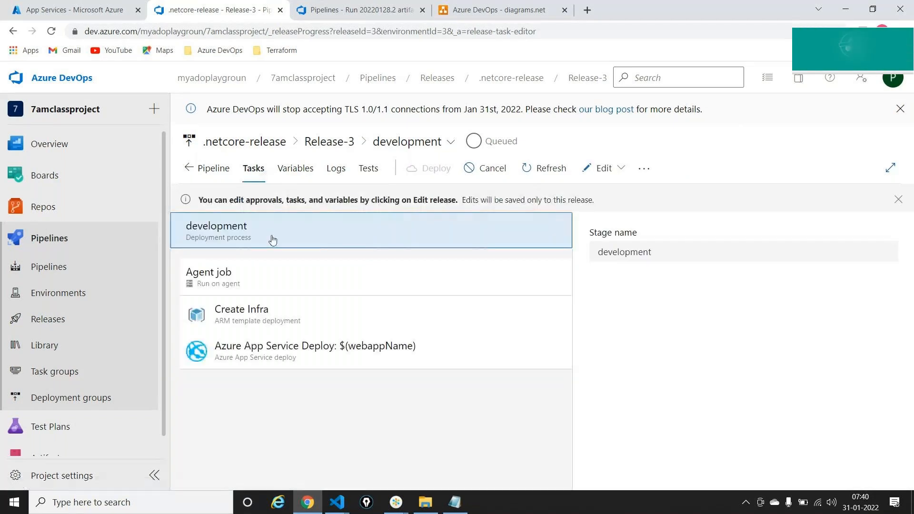
click(276, 324)
click(279, 340)
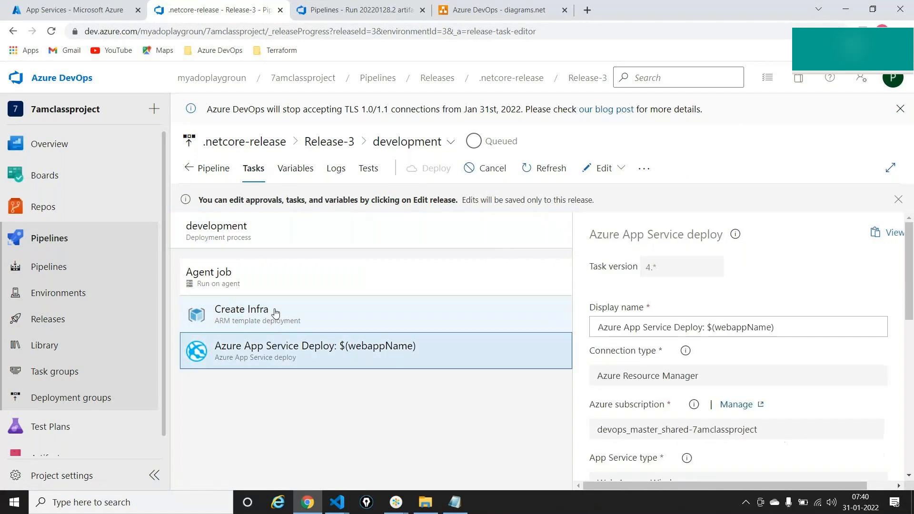
click(275, 313)
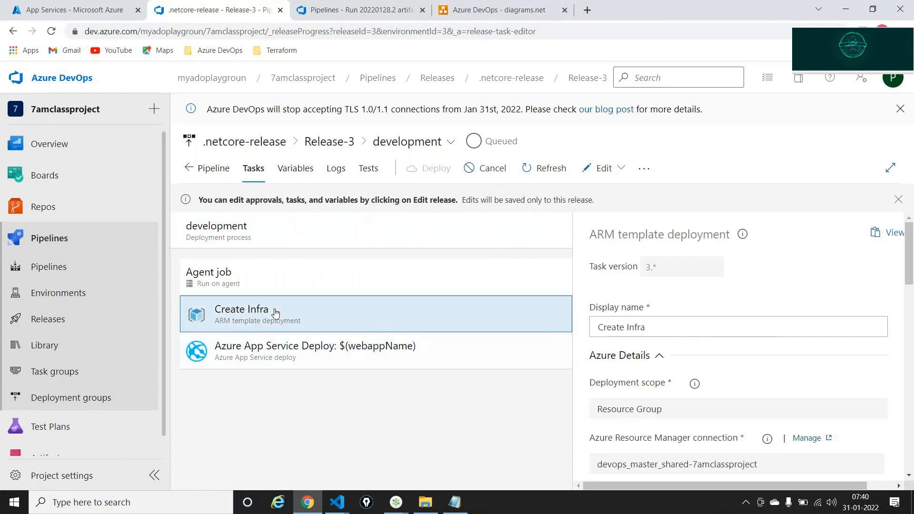
click(335, 170)
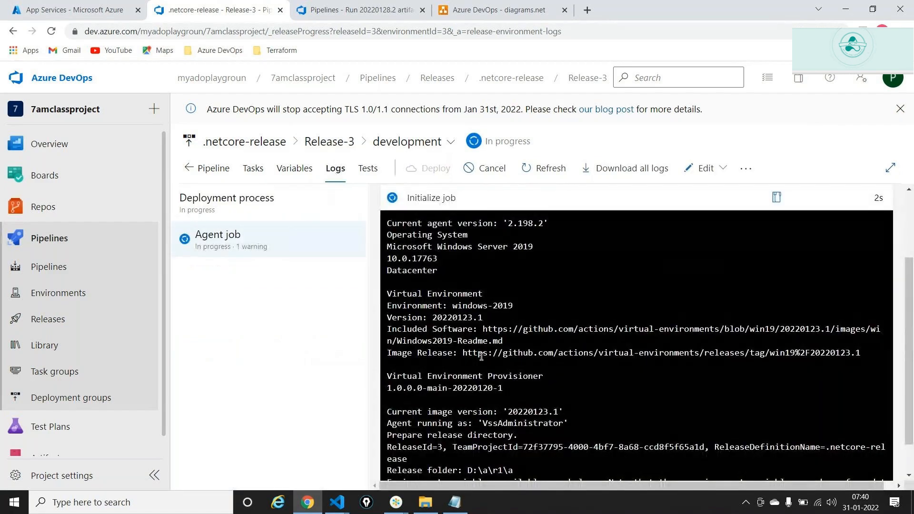
scroll(481, 357, down, 1)
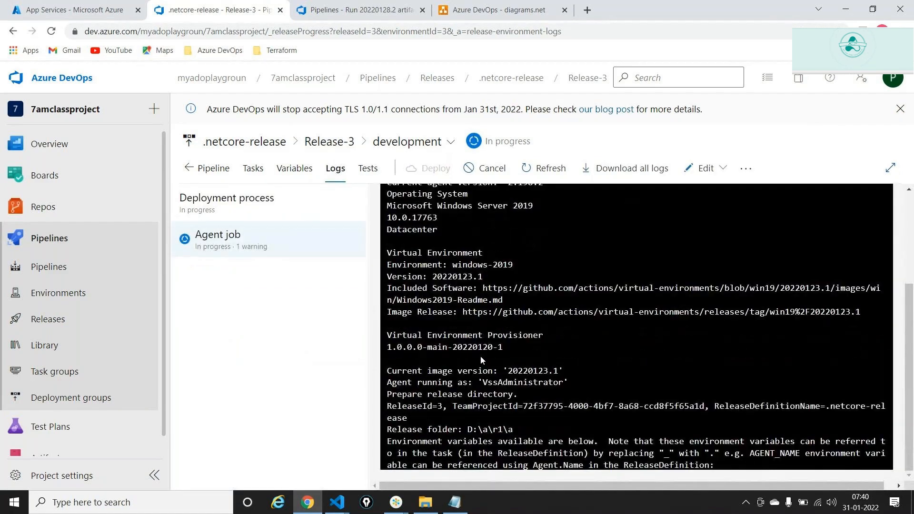
- Switch to Visual Studio Code and review the parameters and resources defined in armwebapp.json
click(337, 504)
click(258, 450)
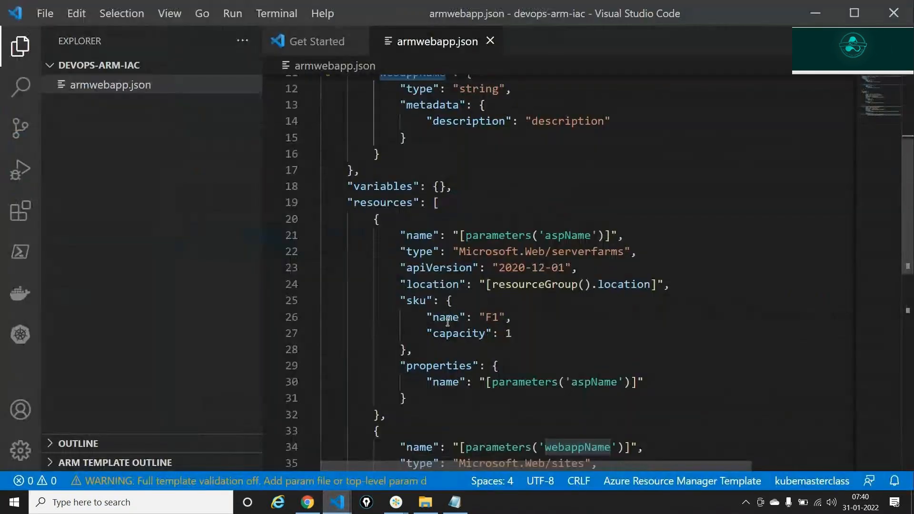
scroll(448, 322, down, 5)
scroll(448, 322, up, 9)
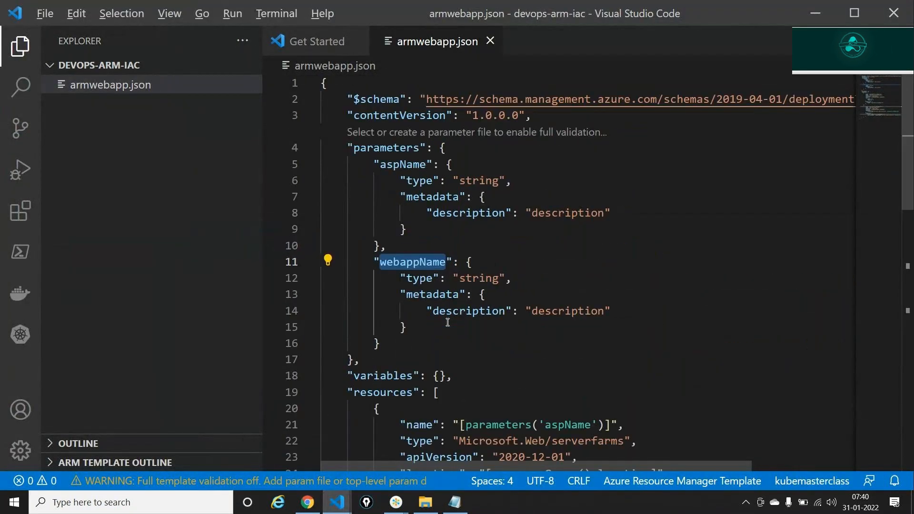
- Check the resource group creation line in the Create Infra log, and refresh the Azure portal's resource groups list
key(alt+Tab)
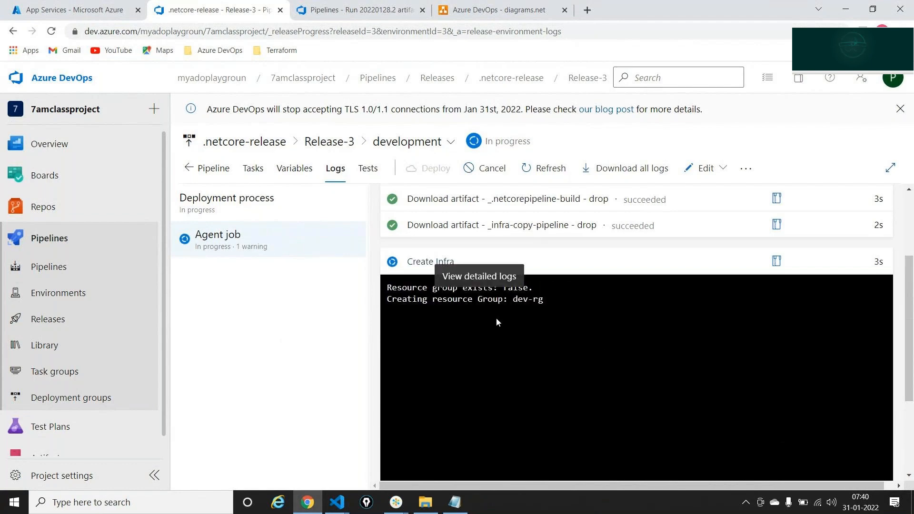
mouse_move(391, 287)
mouse_down()
mouse_move(534, 288)
mouse_move(511, 299)
mouse_move(390, 300)
mouse_up()
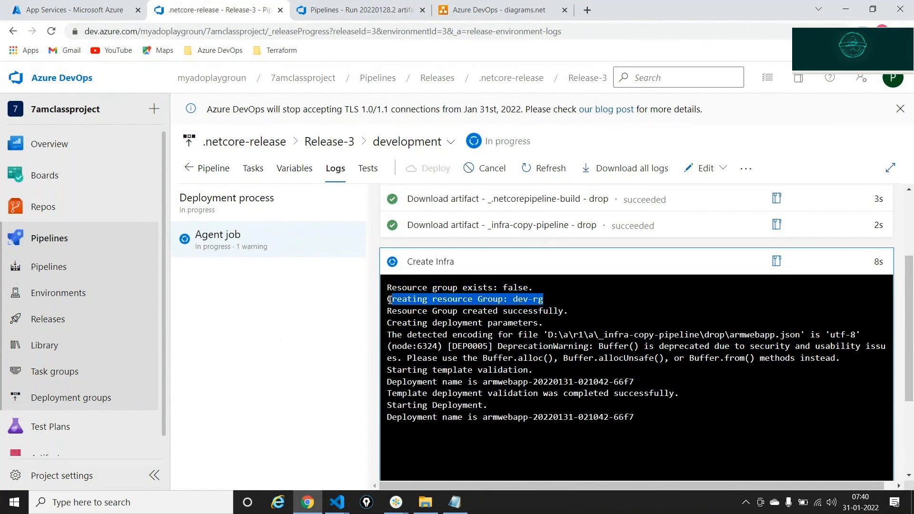
click(3, 4)
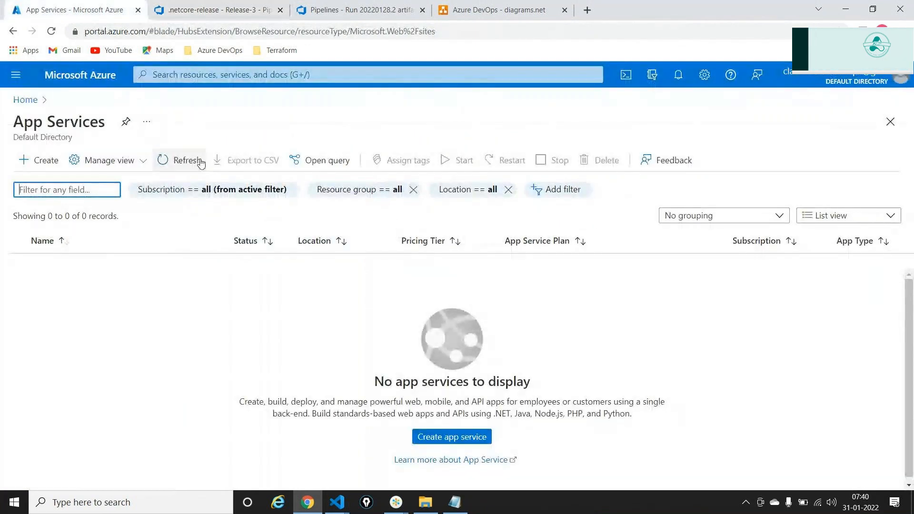
click(20, 99)
click(288, 148)
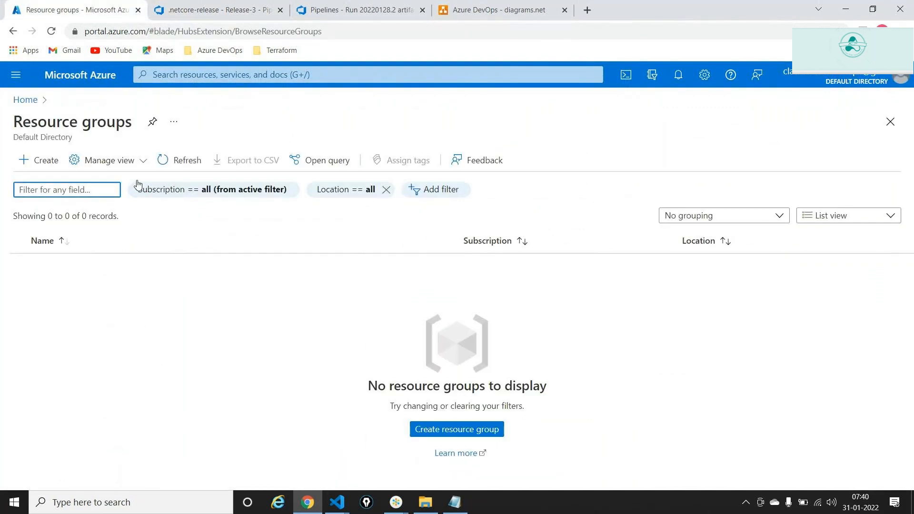
click(186, 161)
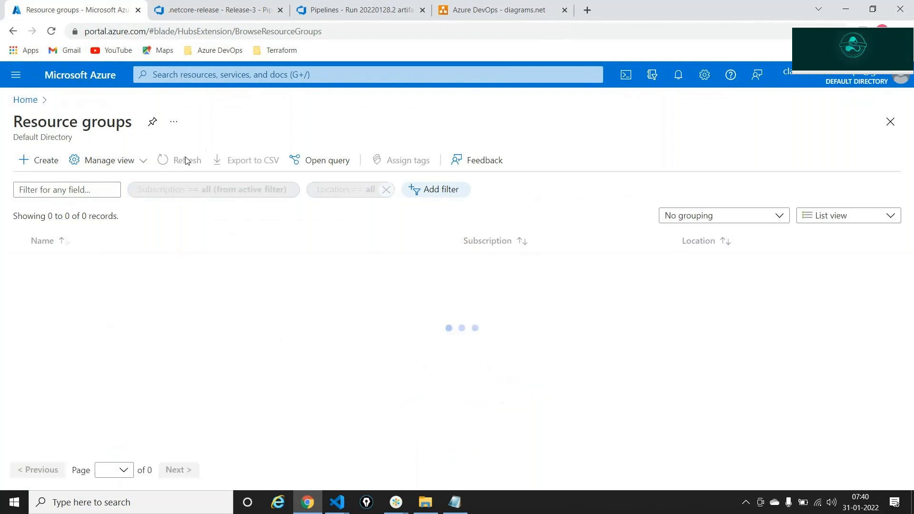
- Return to the Release-3 logs and check the progress of the Create Infra task
key(alt+Tab)
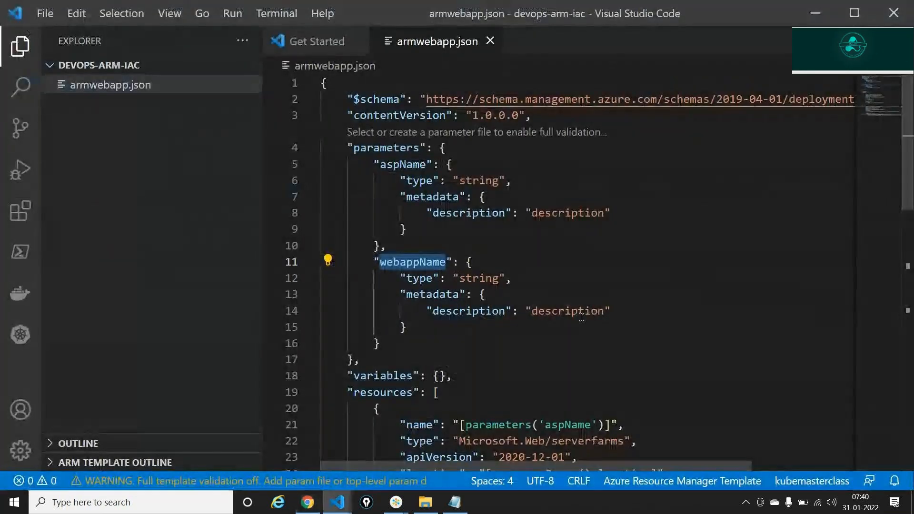
key(alt+Tab)
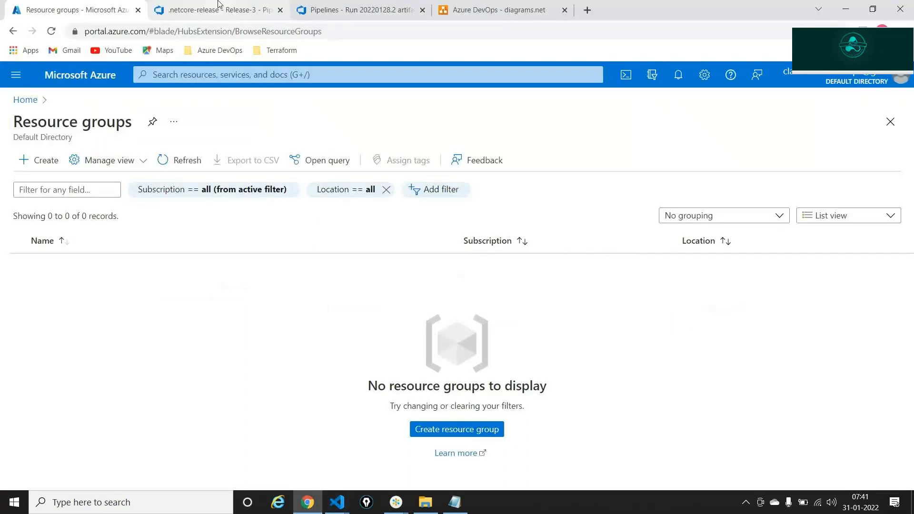
click(219, 8)
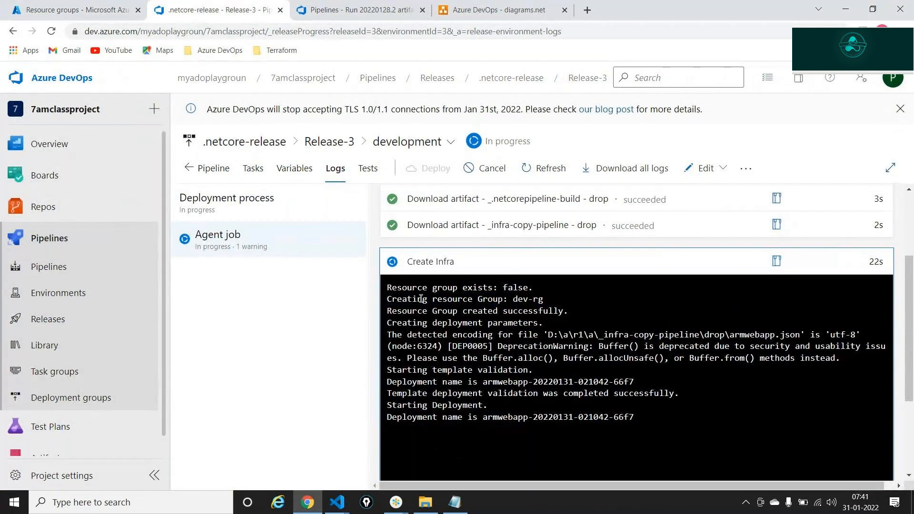
key(alt+Tab)
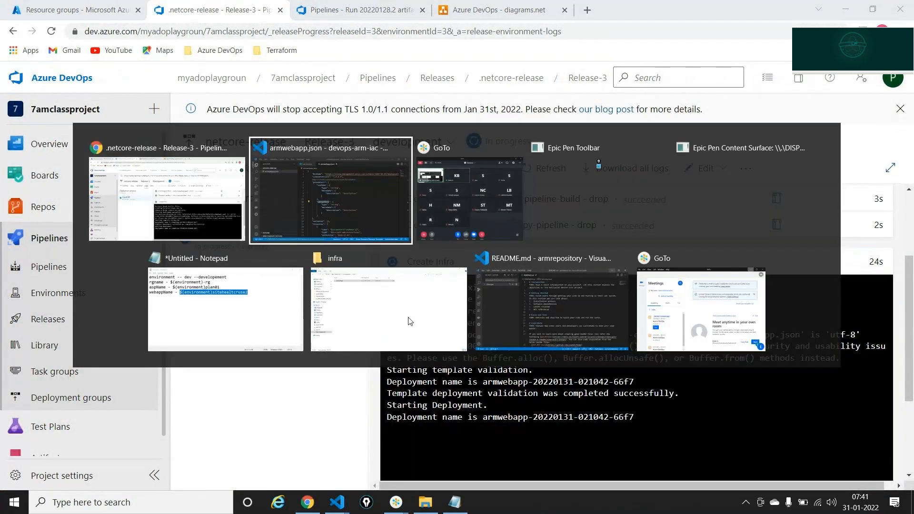
key(Escape)
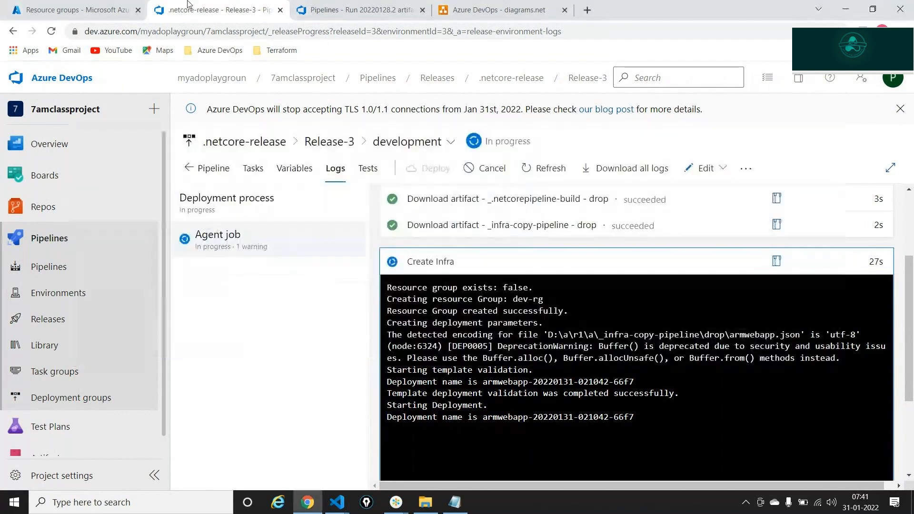
- Switch back to the Azure portal and refresh the resource groups again to look for dev-rg
click(103, 10)
click(142, 161)
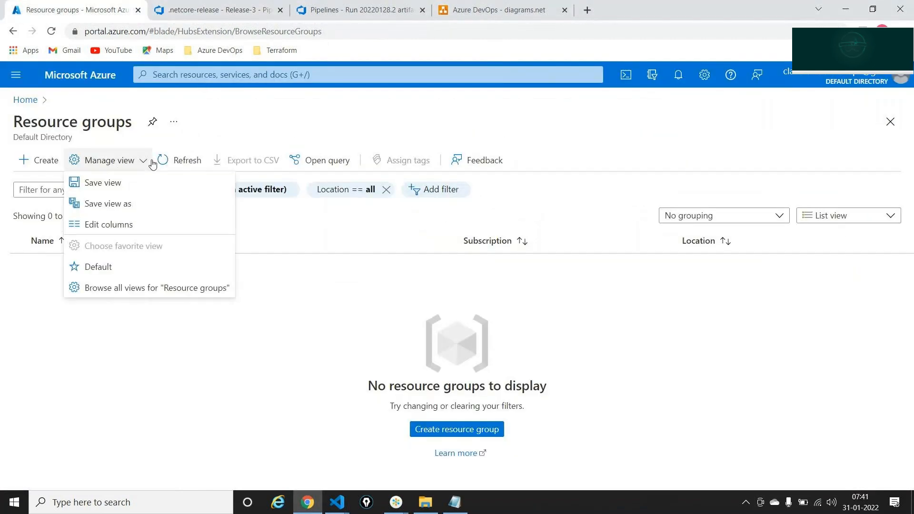
click(164, 162)
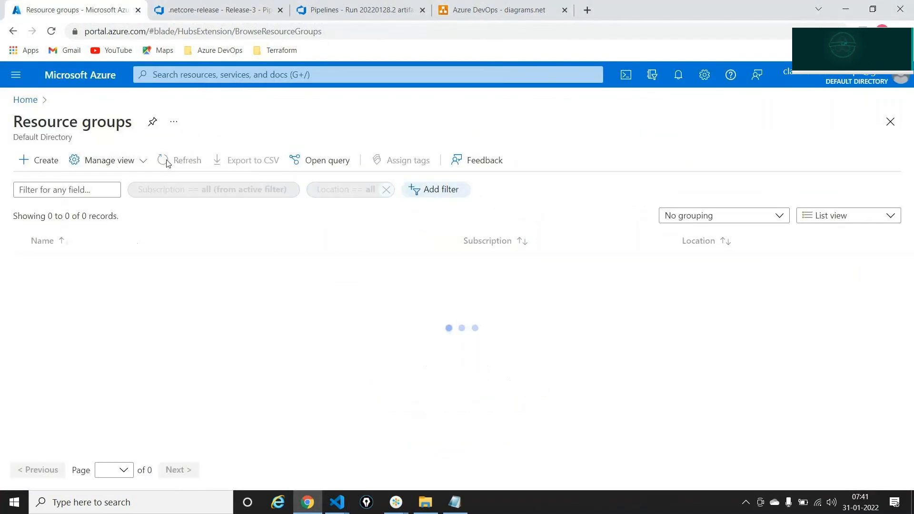
click(214, 81)
click(67, 284)
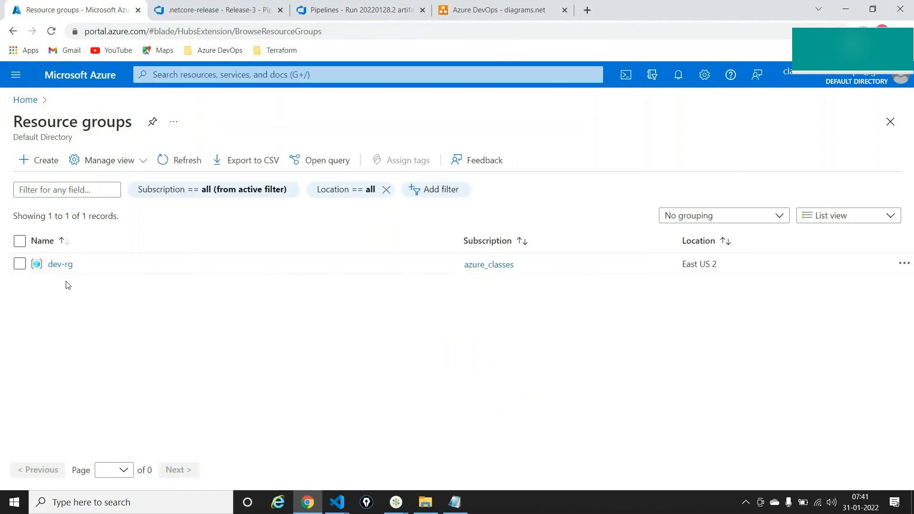
- Open the armwebapp deployment of the dev-rg resource group and expand its deployment details
click(61, 265)
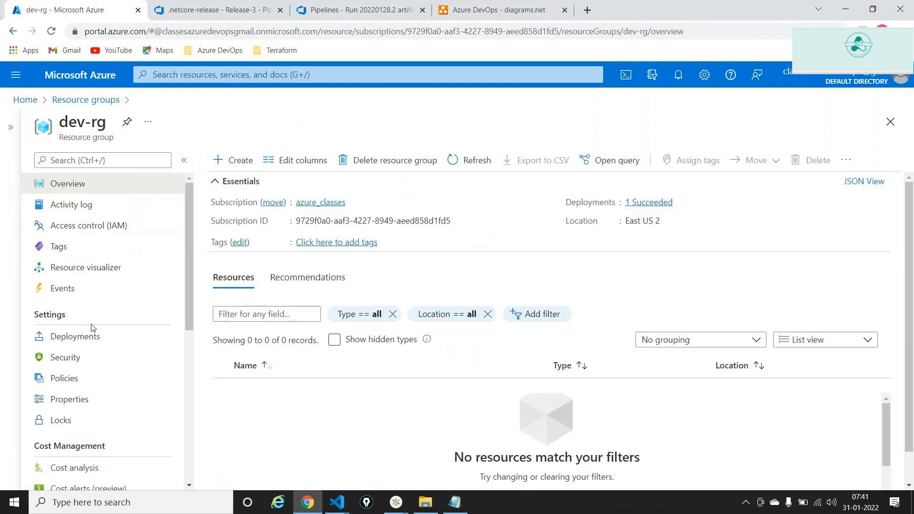
click(89, 337)
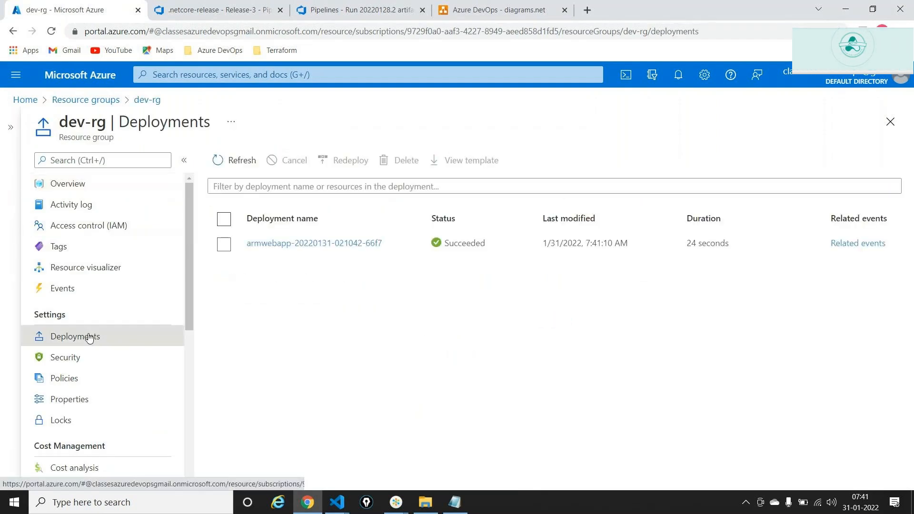
click(307, 244)
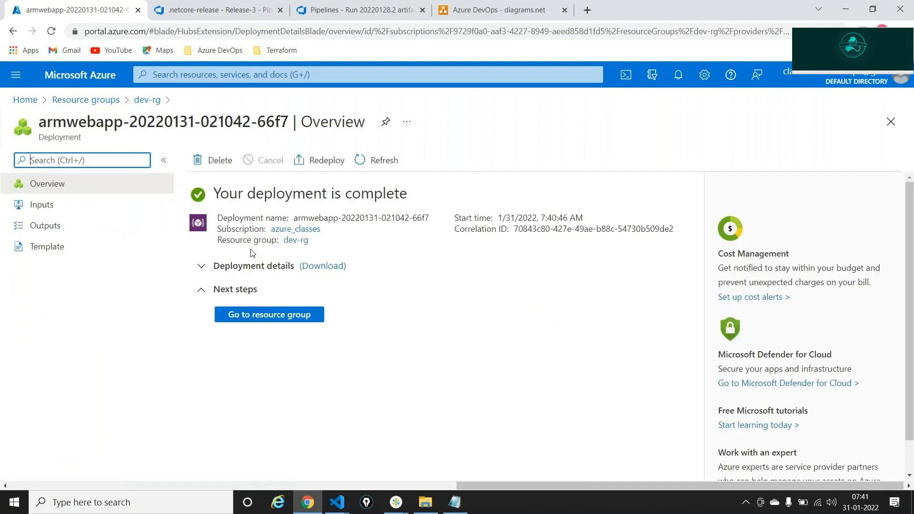
click(209, 267)
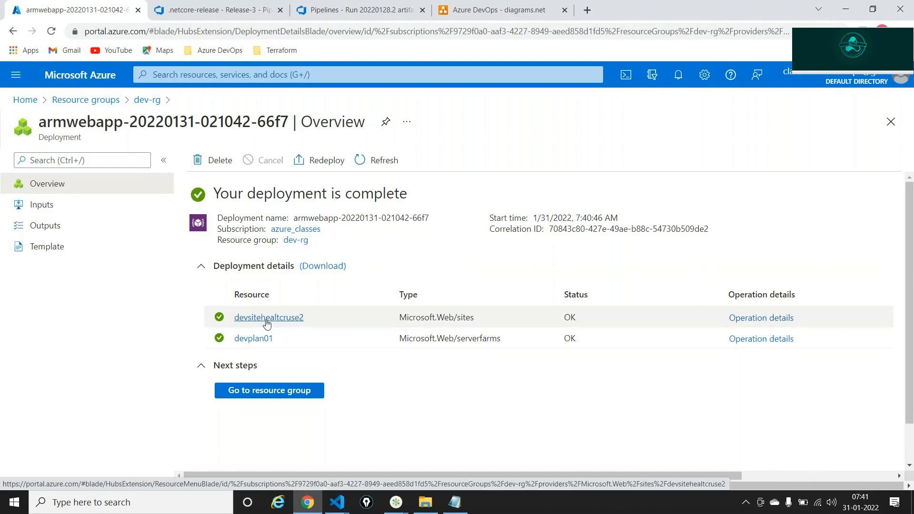
- Return to the Release-3 logs and read through the detailed log of the Create Infra task
key(alt+Tab)
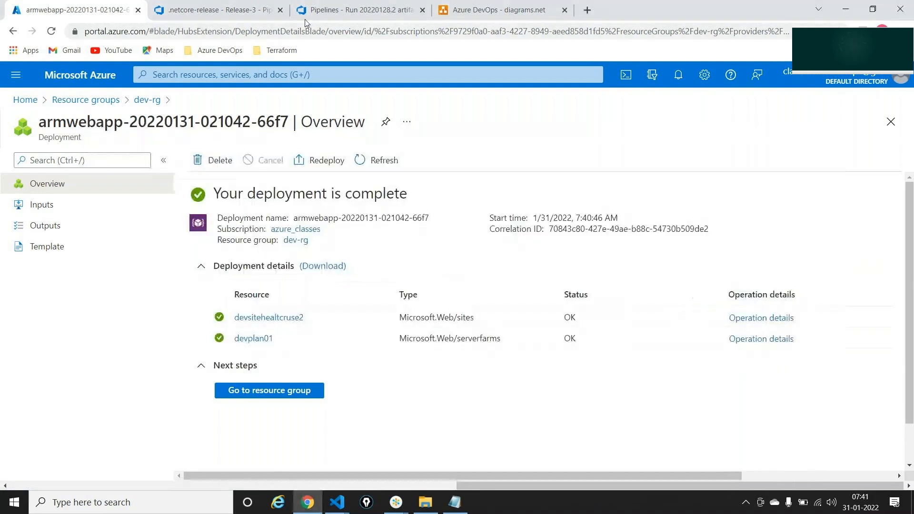
click(251, 4)
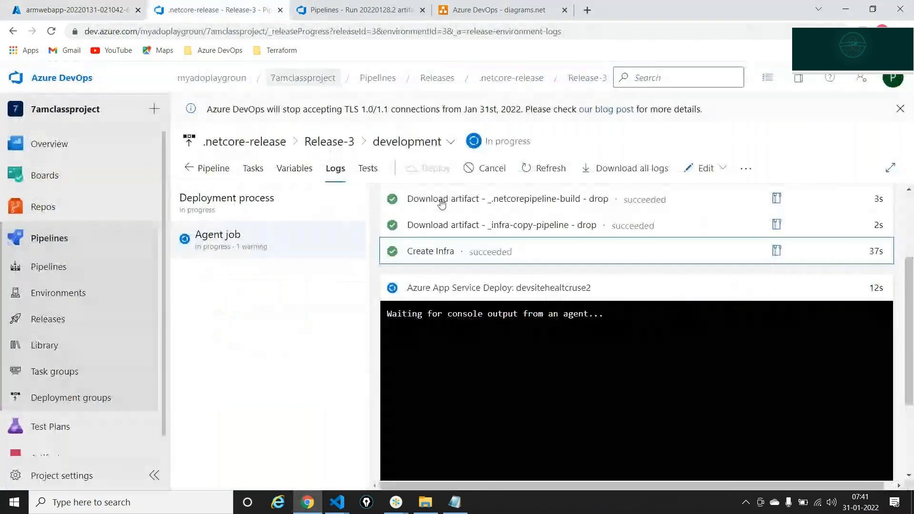
click(414, 256)
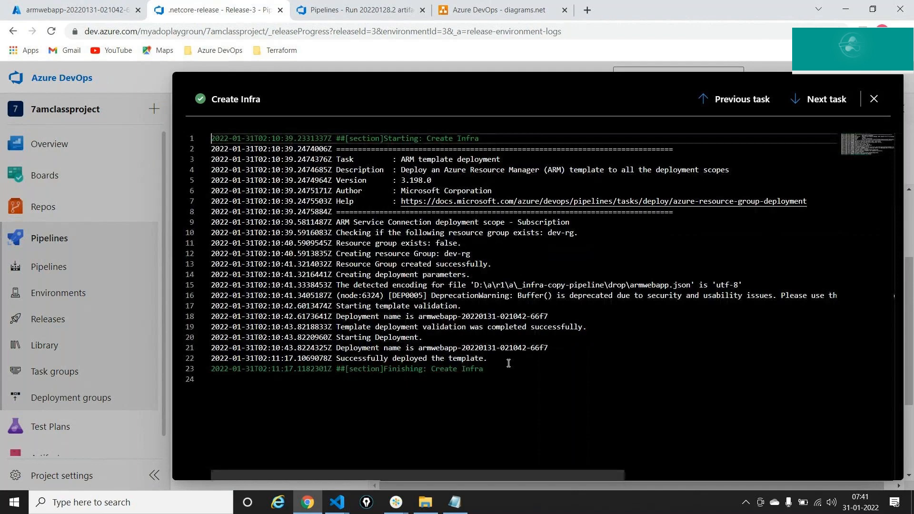
drag(509, 364, 205, 141)
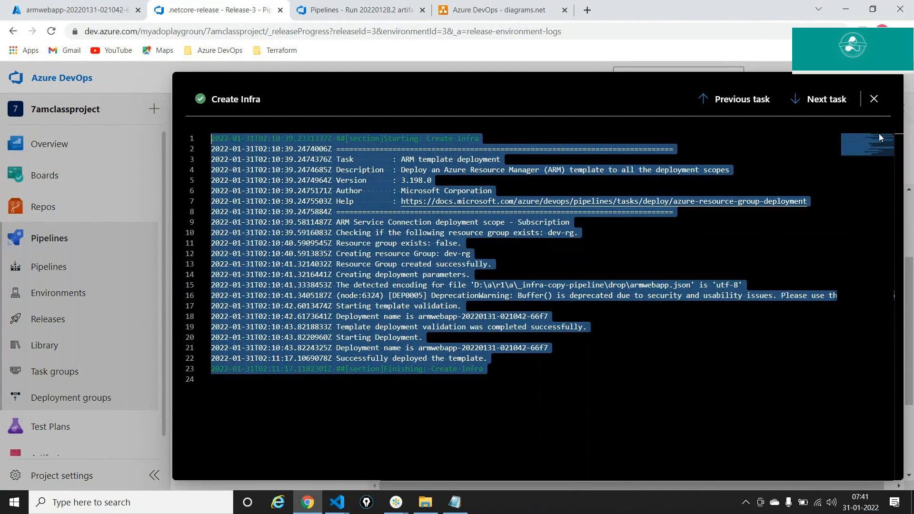
click(875, 101)
- Examine the detailed log of the Azure App Service Deploy task, and return to the job's log overview
scroll(598, 330, down, 2)
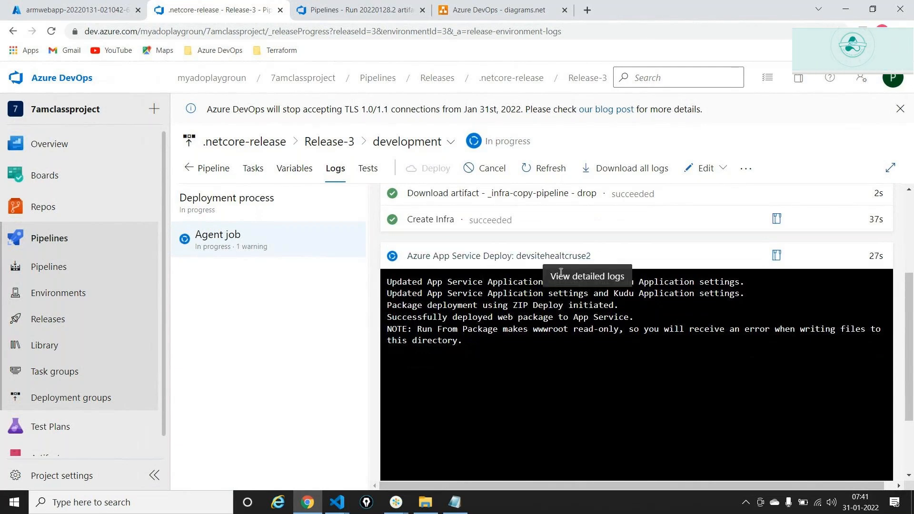
click(699, 256)
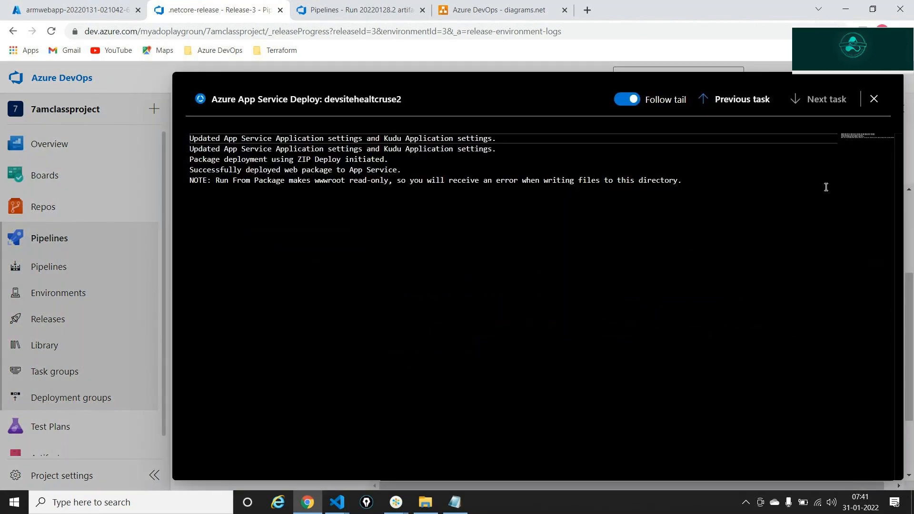
click(873, 98)
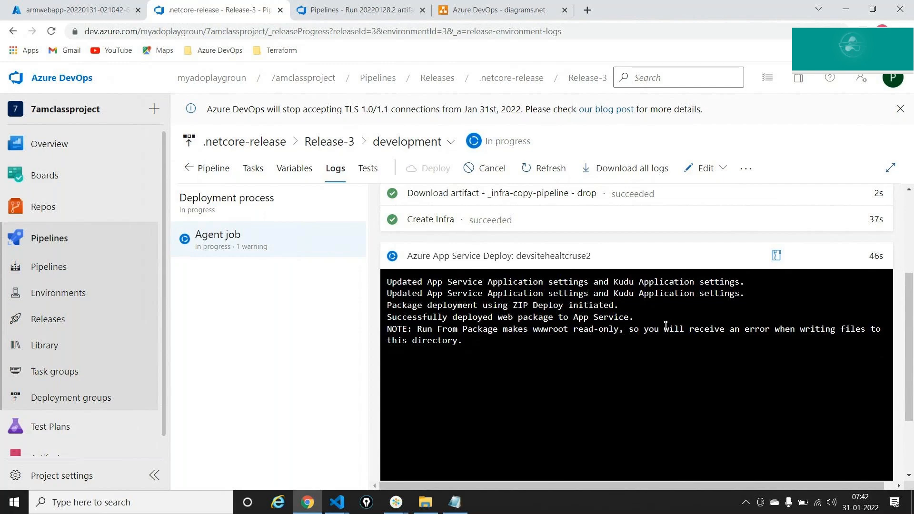
- Review the resources on the dev-rg overview in the Azure portal against the task statuses in the Release-3 job logs
click(56, 4)
click(149, 101)
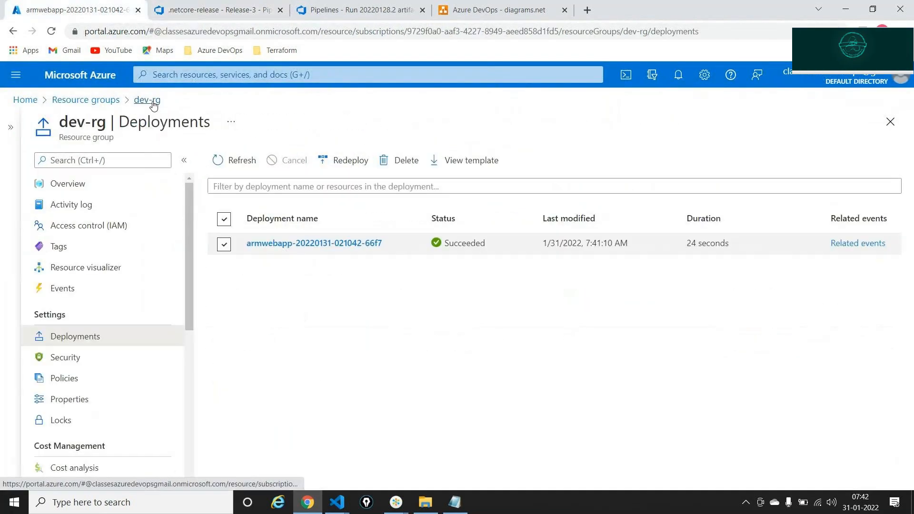
click(122, 194)
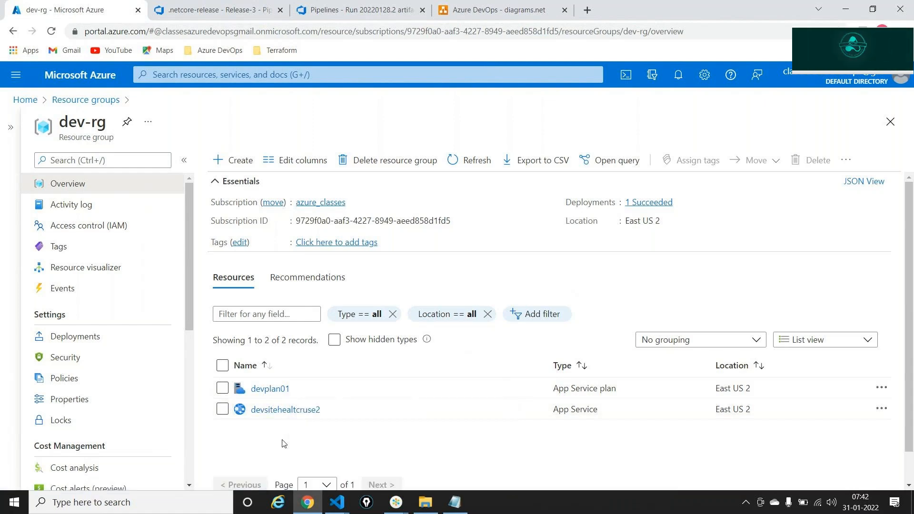
click(191, 17)
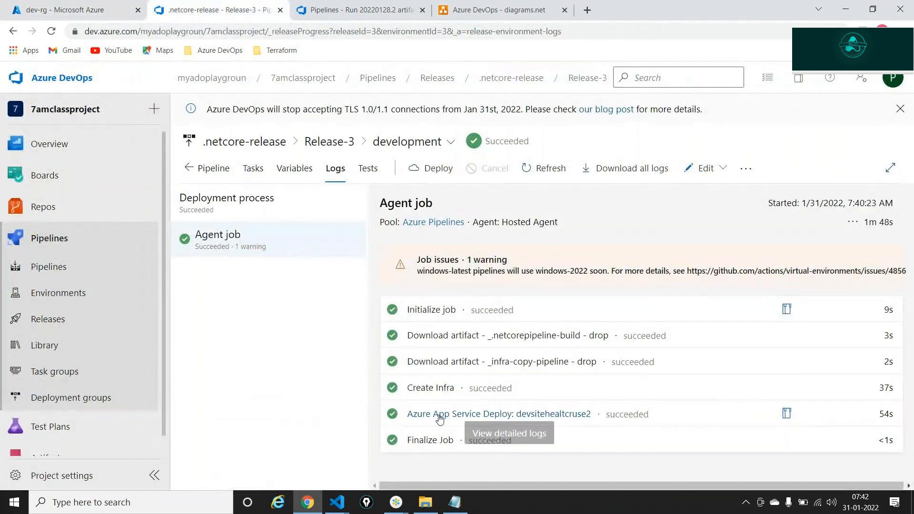
click(81, 10)
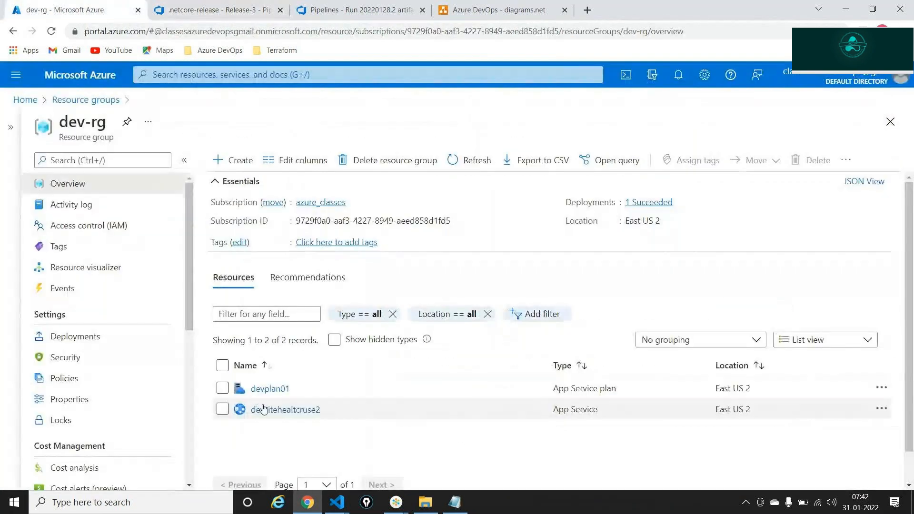
- Open the devsitehealtcruse2 App Service, browse to its site and highlight the version line on the welcome page
click(263, 409)
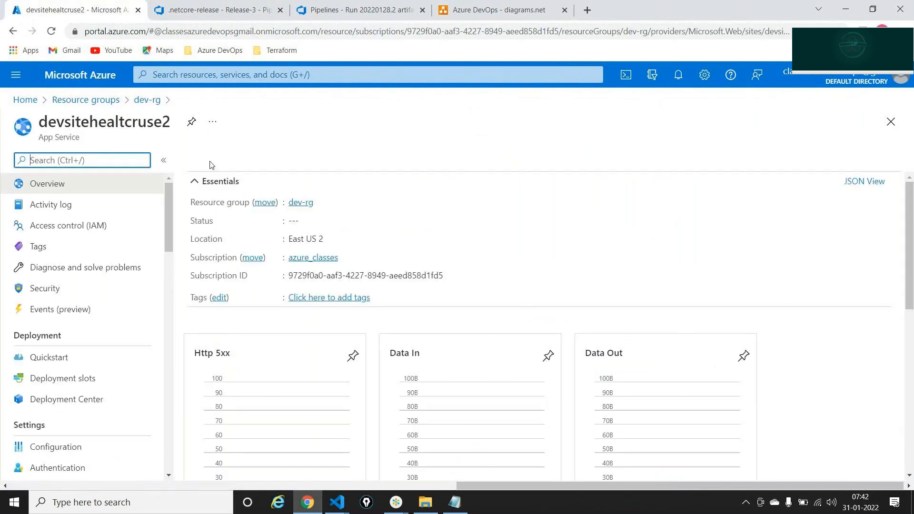
click(212, 162)
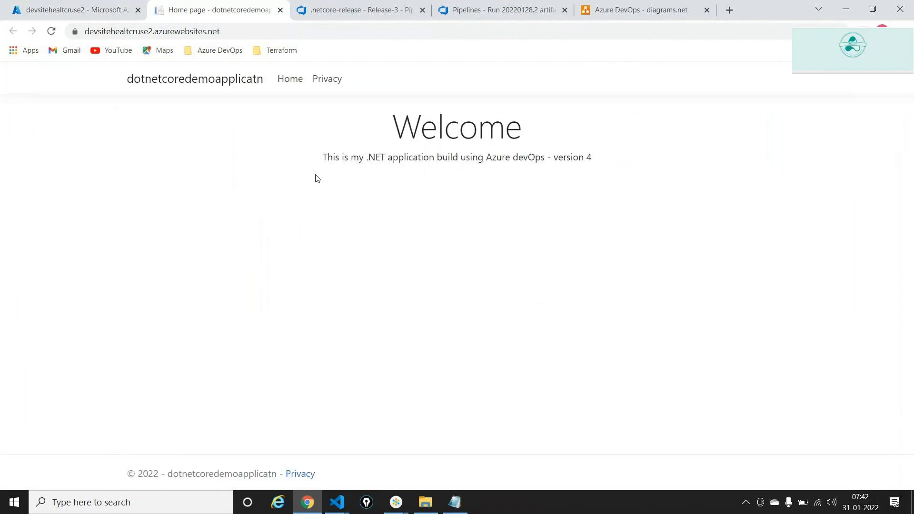
triple_click(607, 154)
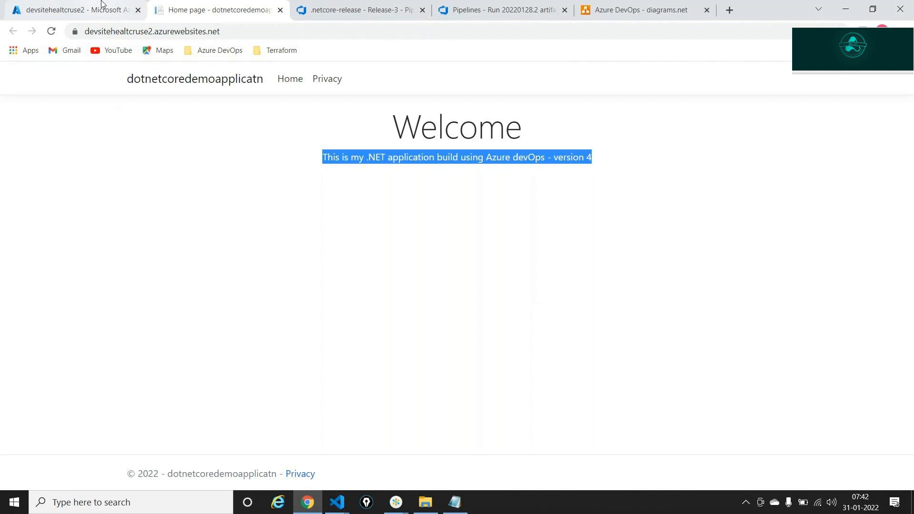
- Return to Release-3 in Azure DevOps and open its pipeline view to check the development stage
click(343, 9)
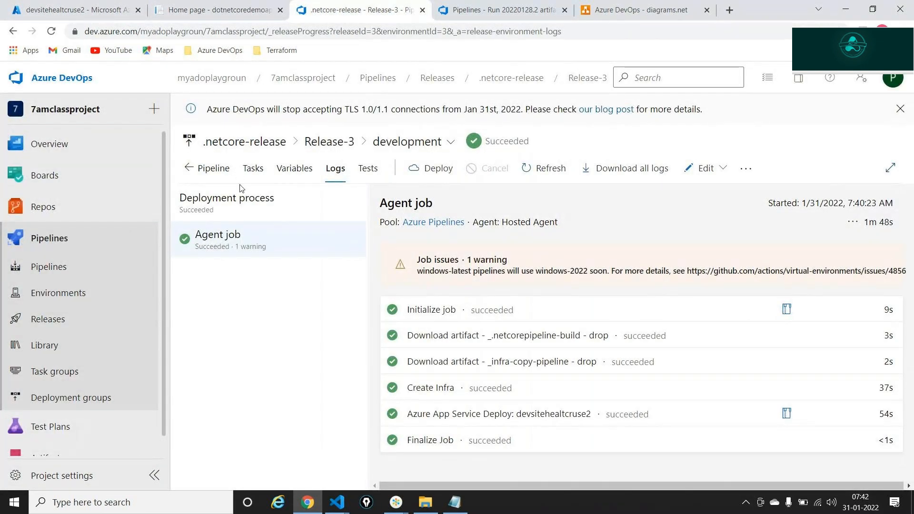
click(214, 168)
key(alt+Tab)
key(alt+Tab)
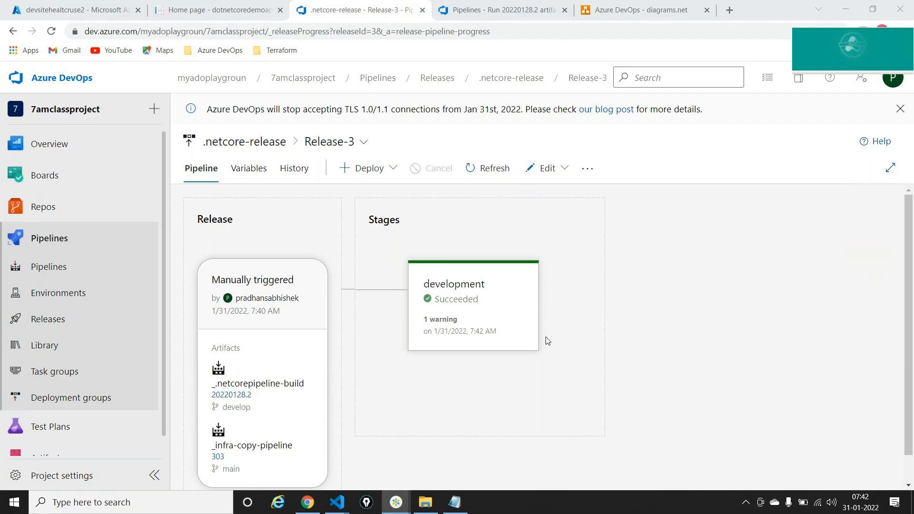
click(547, 341)
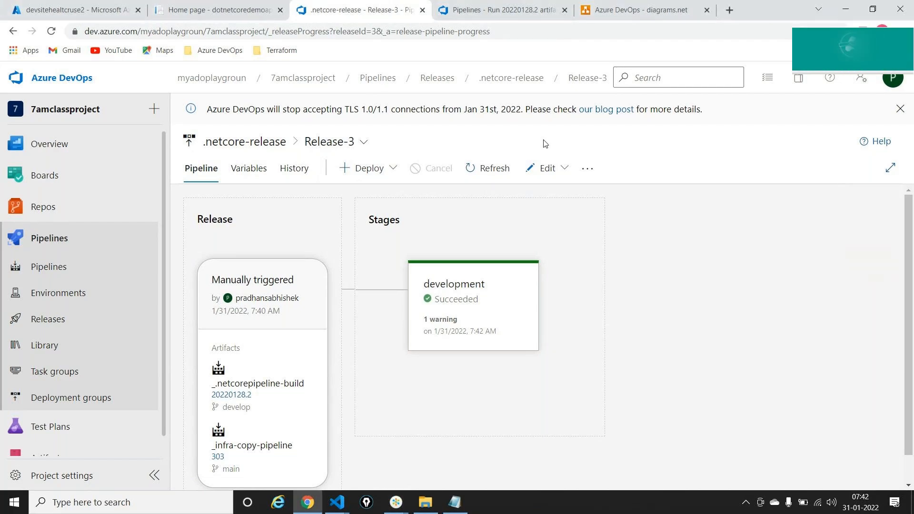
- Switch to the Azure DevOps diagram in diagrams.net and add a text label "development" above the resource group icon
click(633, 10)
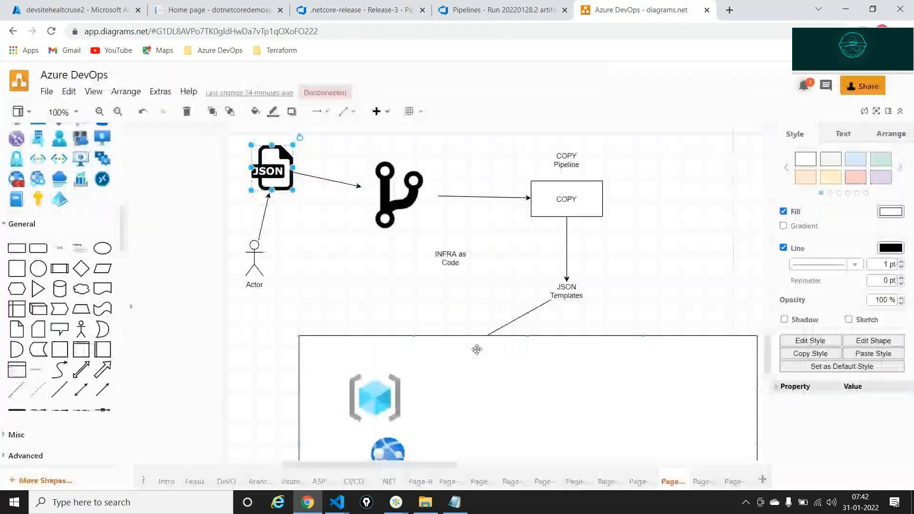
scroll(476, 350, down, 2)
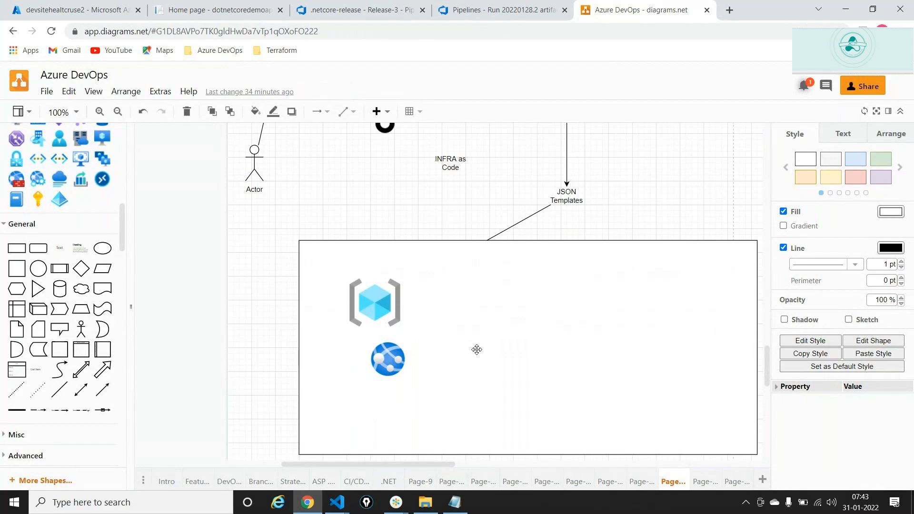
drag(59, 248, 359, 253)
text(deve)
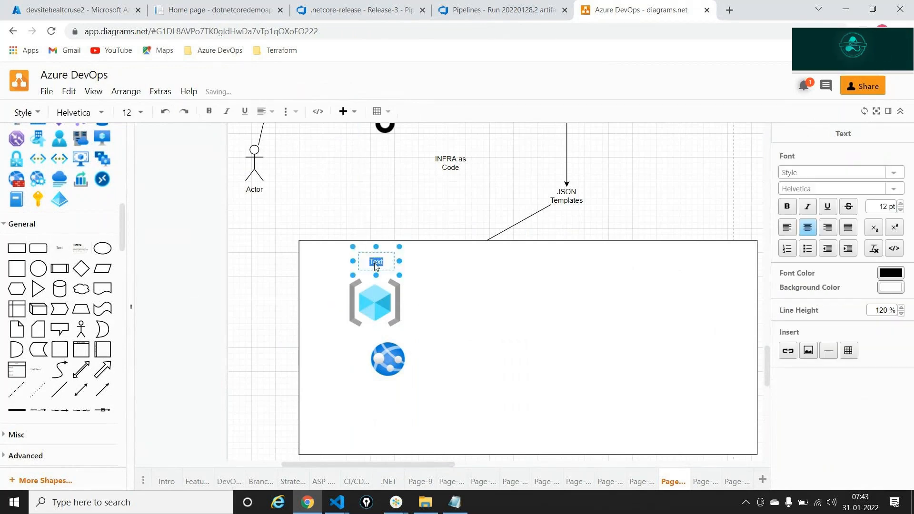
text(lopment)
click(509, 321)
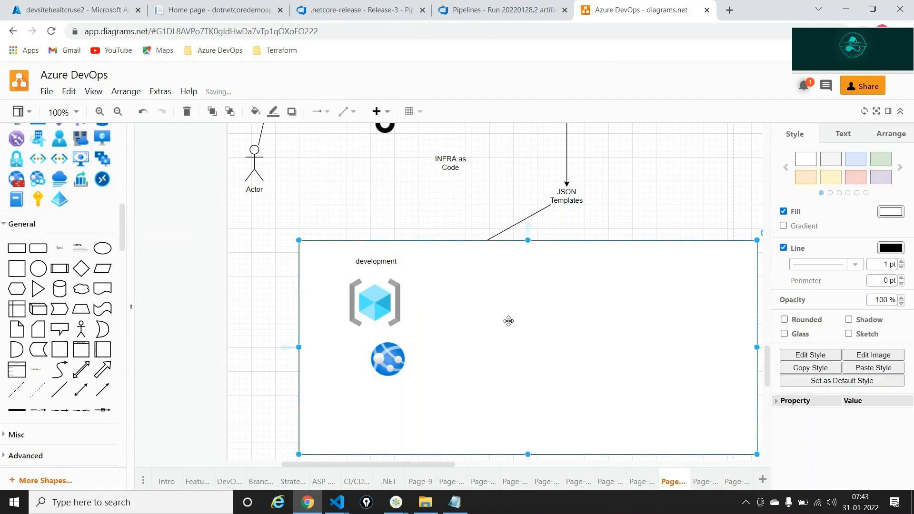
- Add the text labels "QA", "Staging" and "prod" in a row beside the development label inside the large box
drag(60, 248, 512, 259)
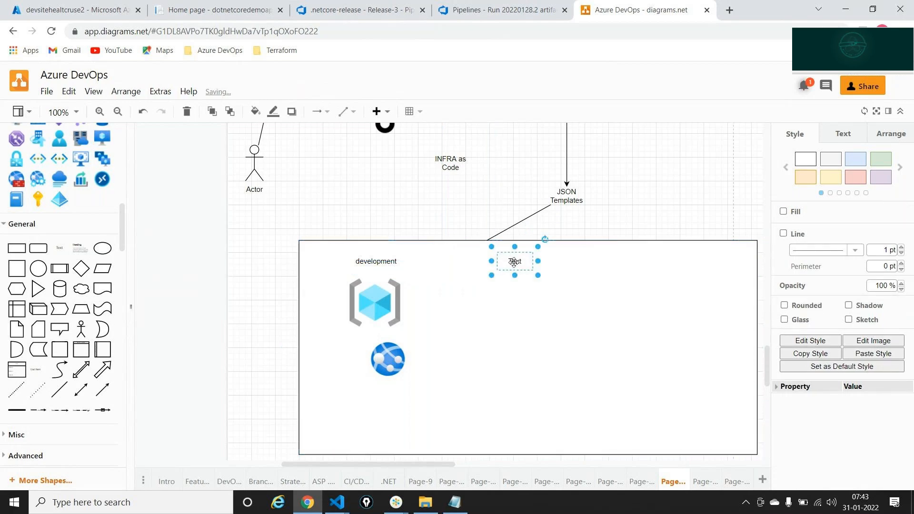
double_click(514, 262)
text(QA)
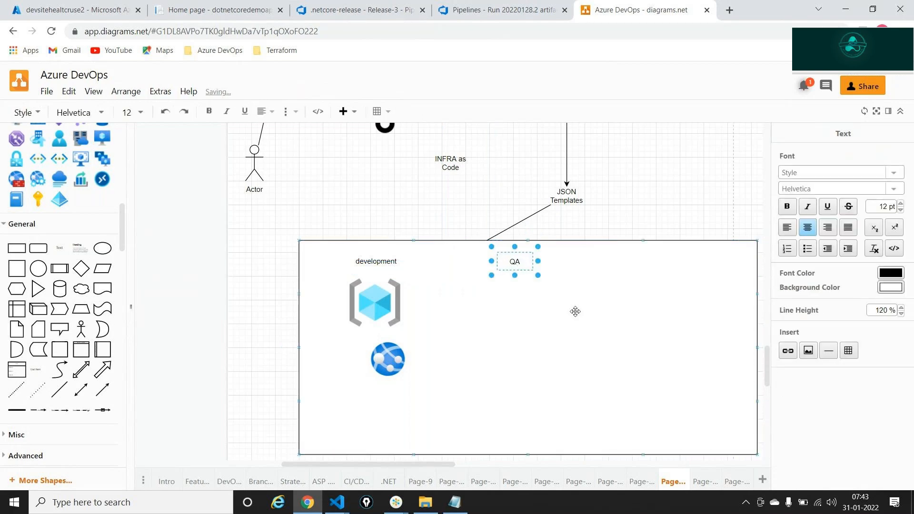
click(575, 310)
drag(60, 248, 606, 262)
double_click(606, 262)
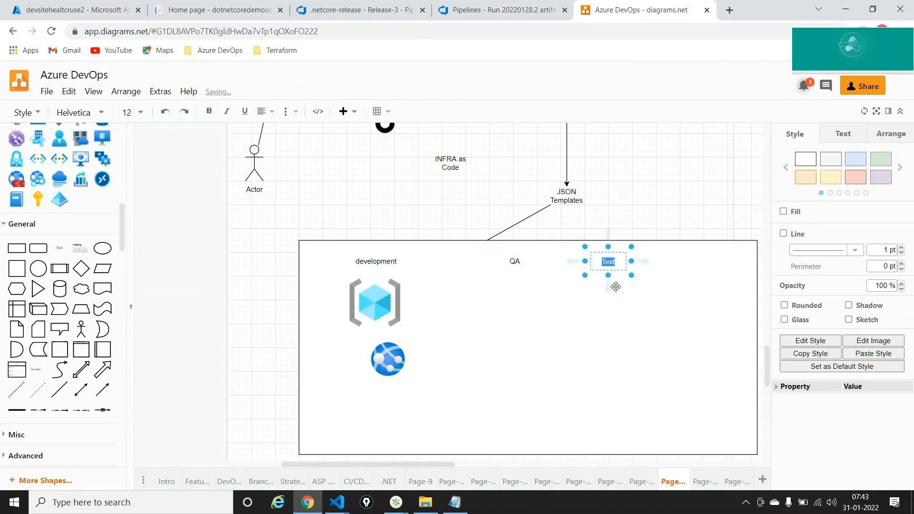
text(Staging)
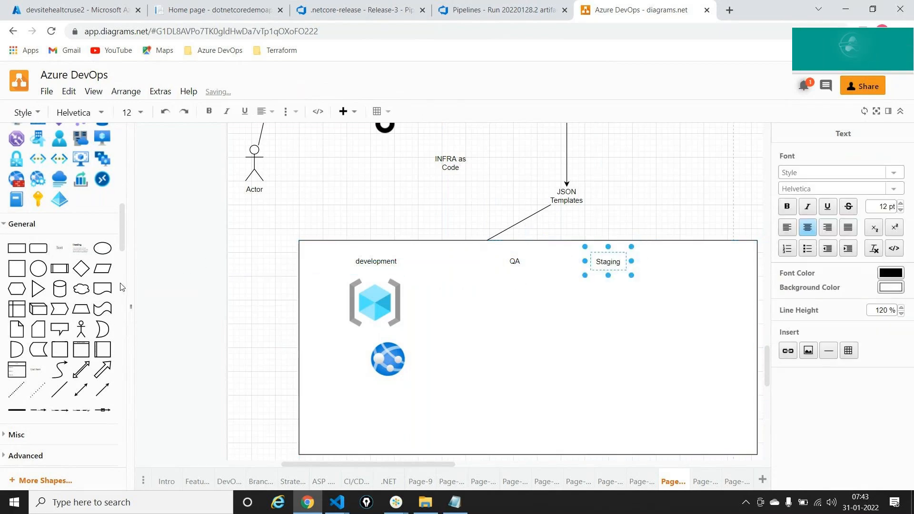
drag(59, 248, 700, 257)
key(F2)
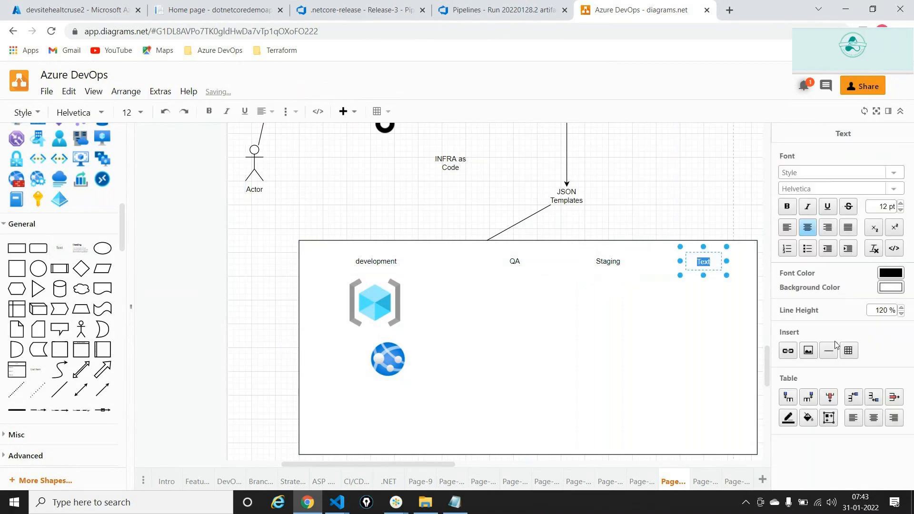
text(prod)
click(693, 385)
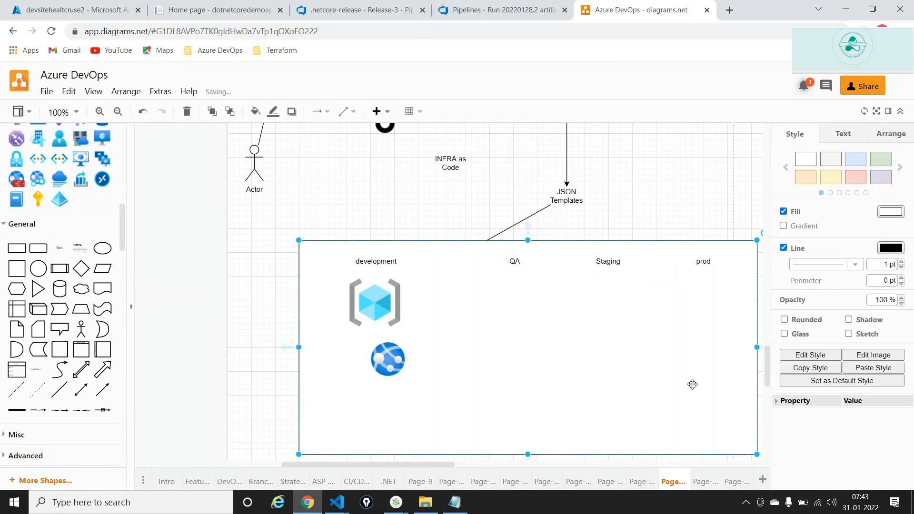
- Duplicate the resource group and App Service icons so one pair sits under each of the QA, Staging and prod labels
click(400, 304)
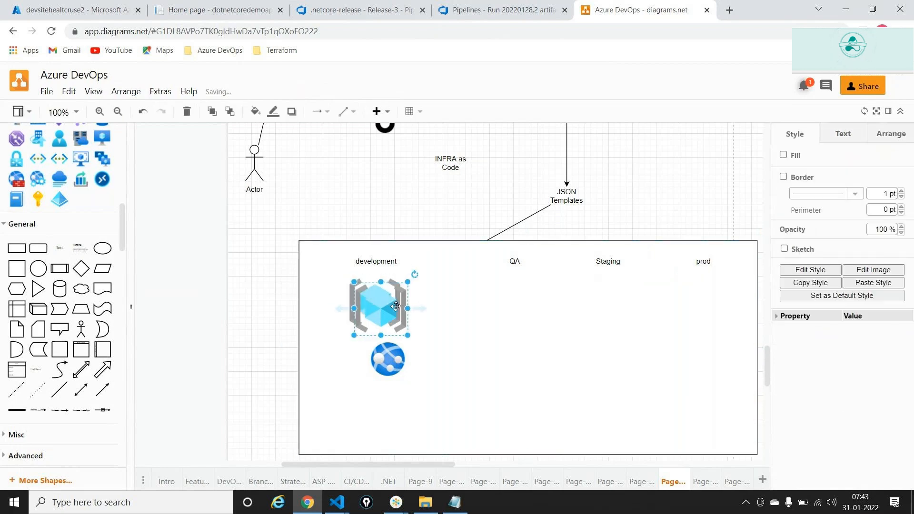
drag(396, 307, 520, 297)
drag(401, 359, 619, 356)
click(524, 308)
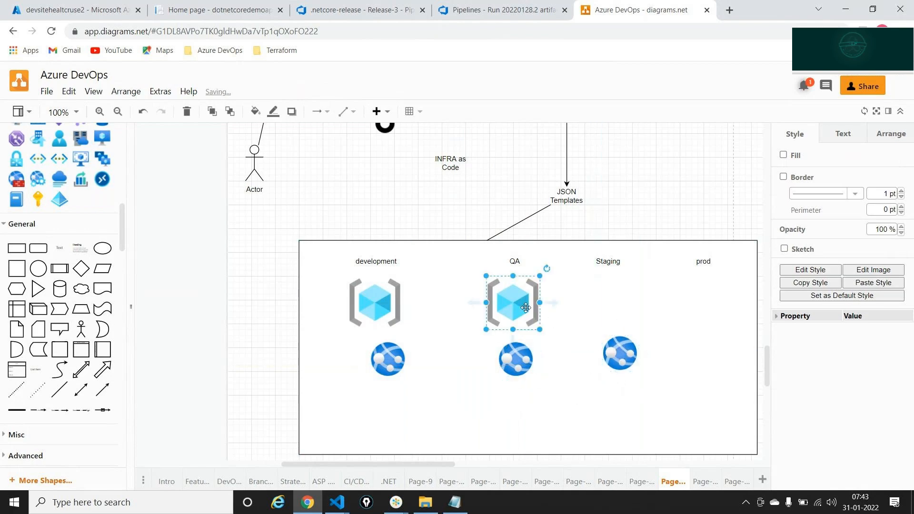
drag(523, 310, 705, 304)
click(623, 354)
key(ctrl+c)
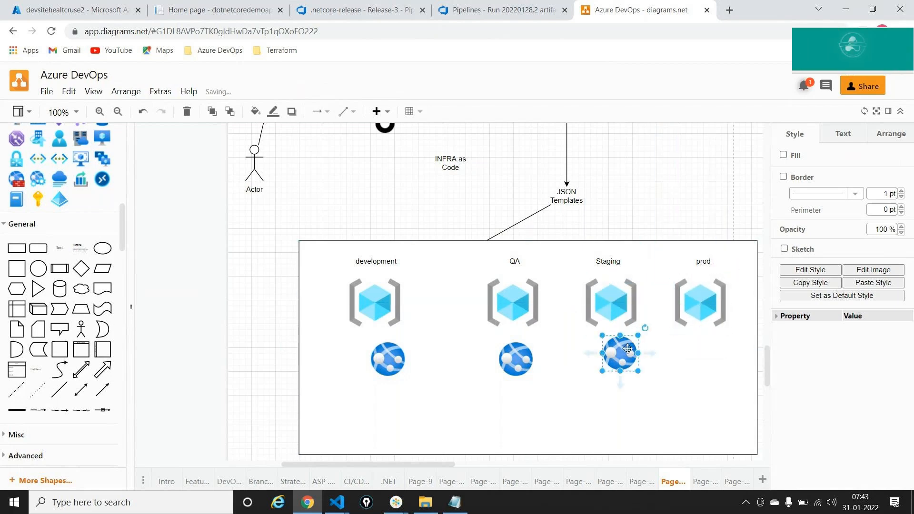
key(ctrl+v)
drag(634, 359, 711, 353)
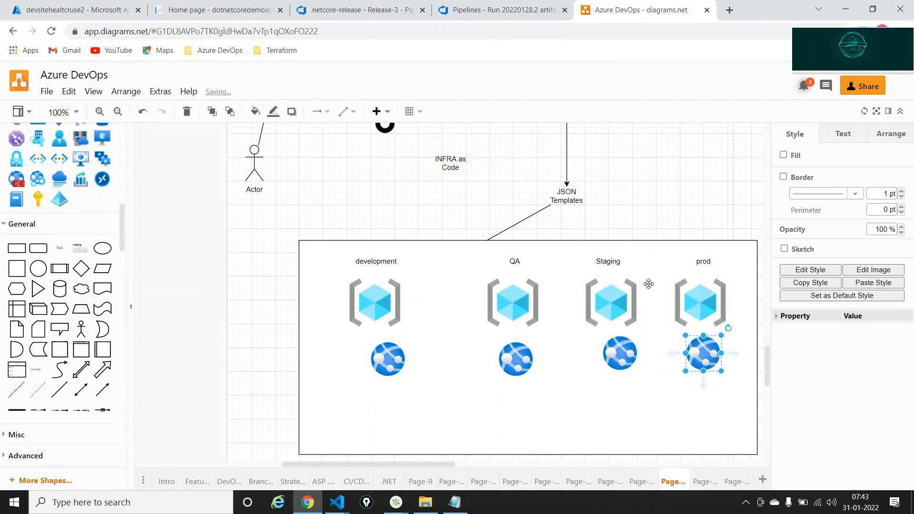
- Switch back to Release-3 in Azure DevOps, open the .netcore-release definition for editing and clone the development stage
click(341, 9)
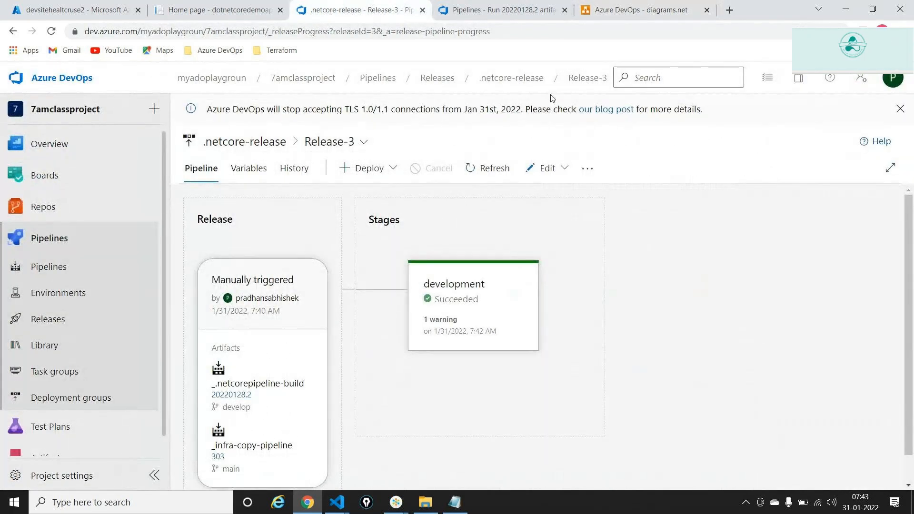
click(548, 169)
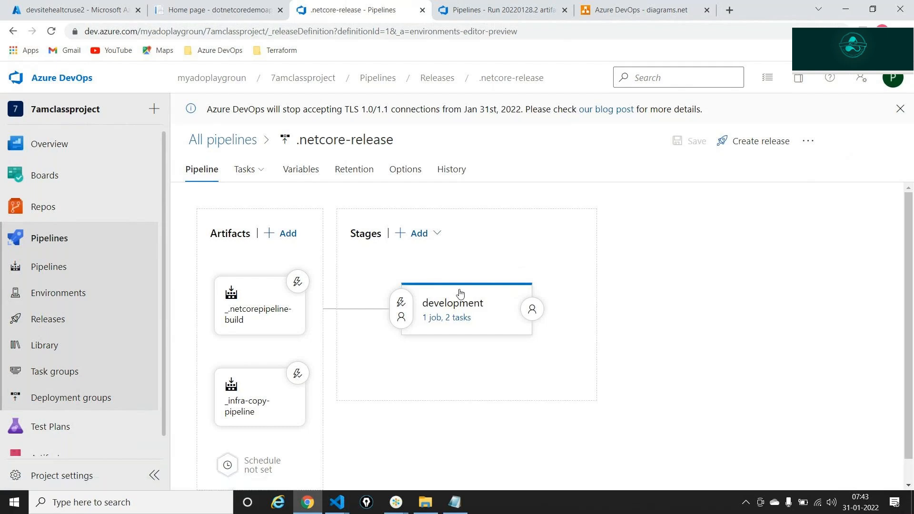
mouse_move(458, 307)
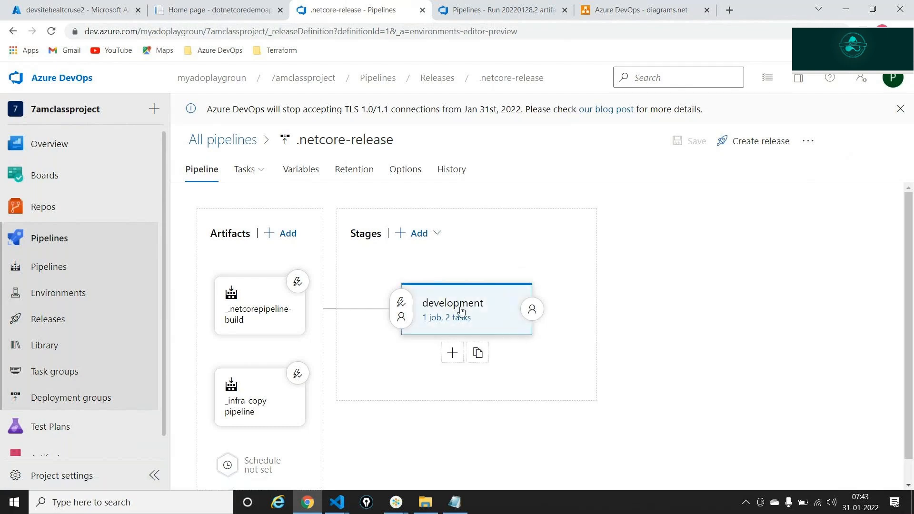
click(498, 359)
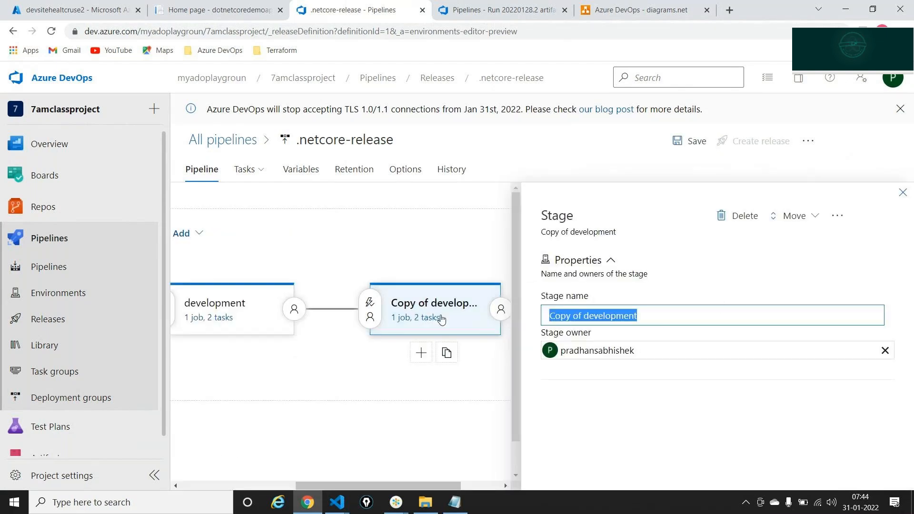
- Name the cloned development stage "Qa" and close its properties
text(az)
key(BackSpace)
key(BackSpace)
text(WQa)
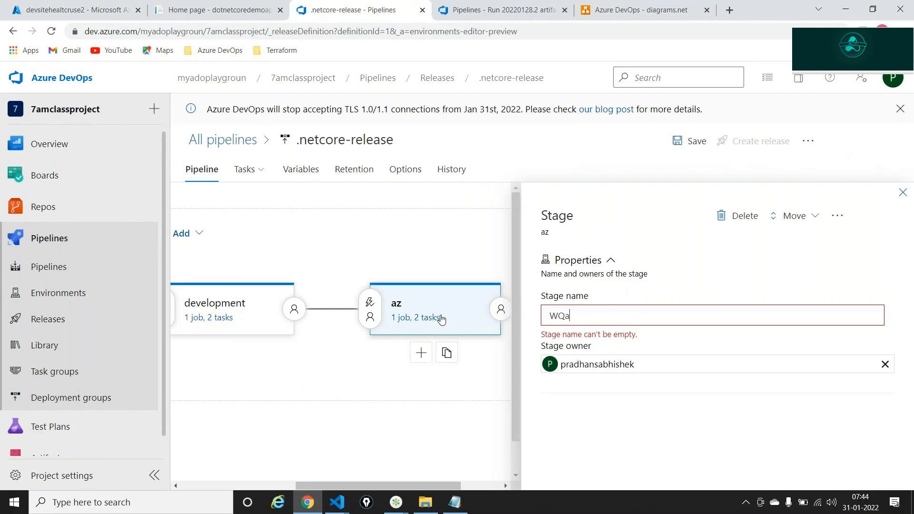
key(BackSpace)
key(BackSpace)
key(BackSpace)
text(Qa)
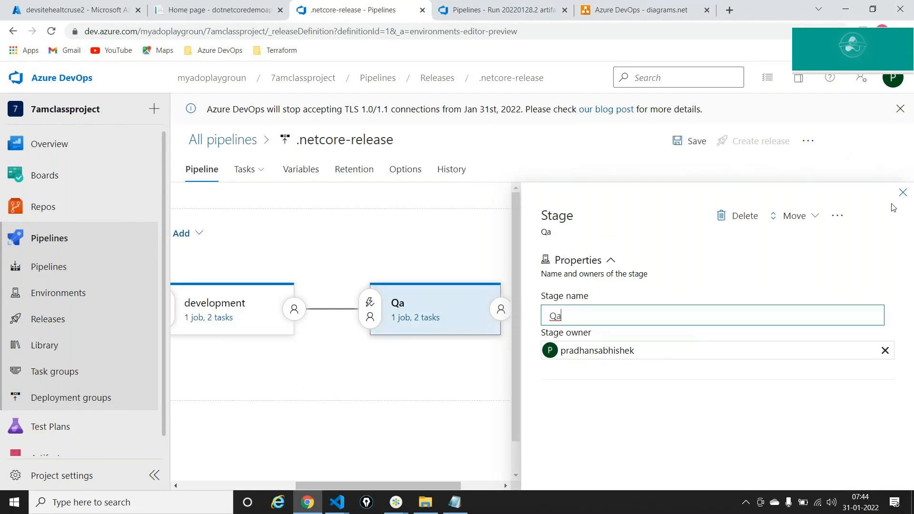
click(903, 192)
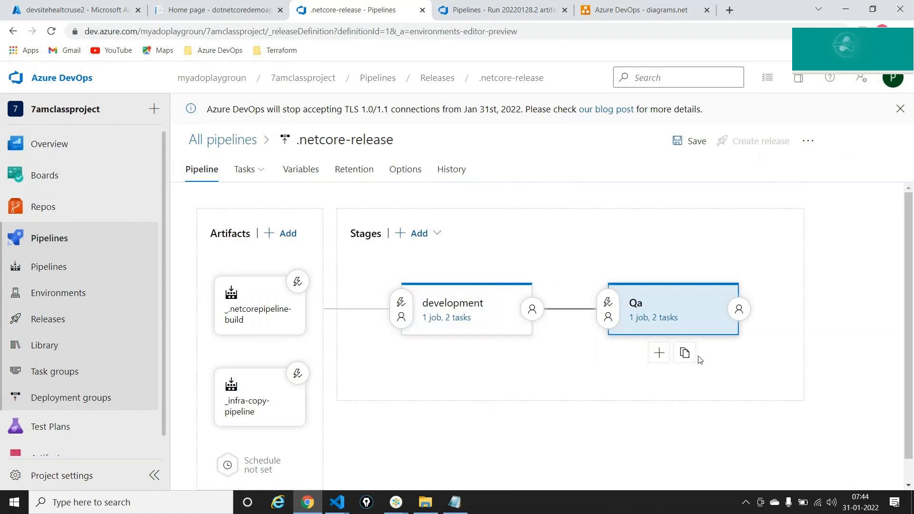
- Clone the Qa stage and name the copy "prod"
click(693, 354)
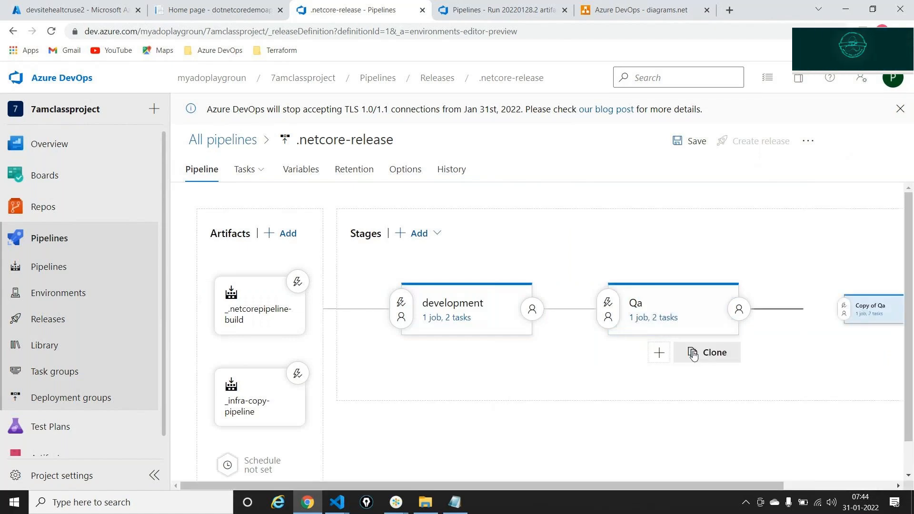
click(709, 300)
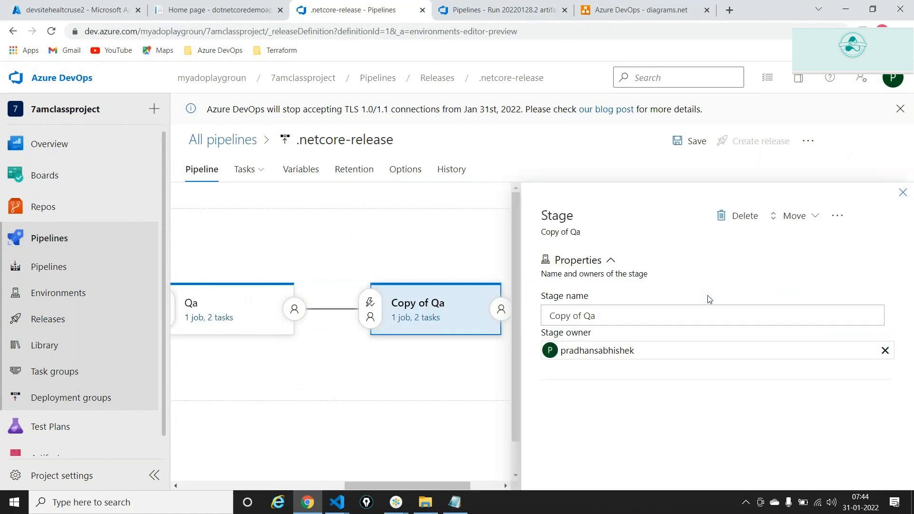
drag(623, 322, 538, 325)
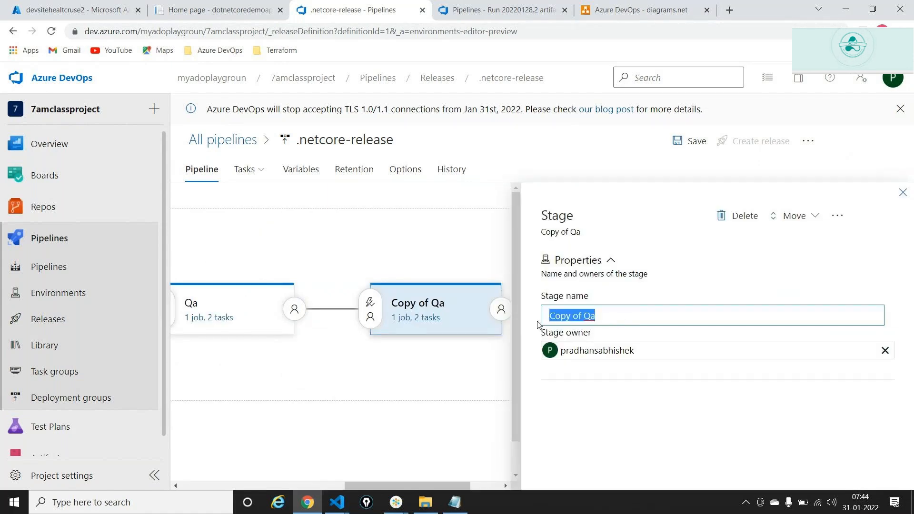
text(prod)
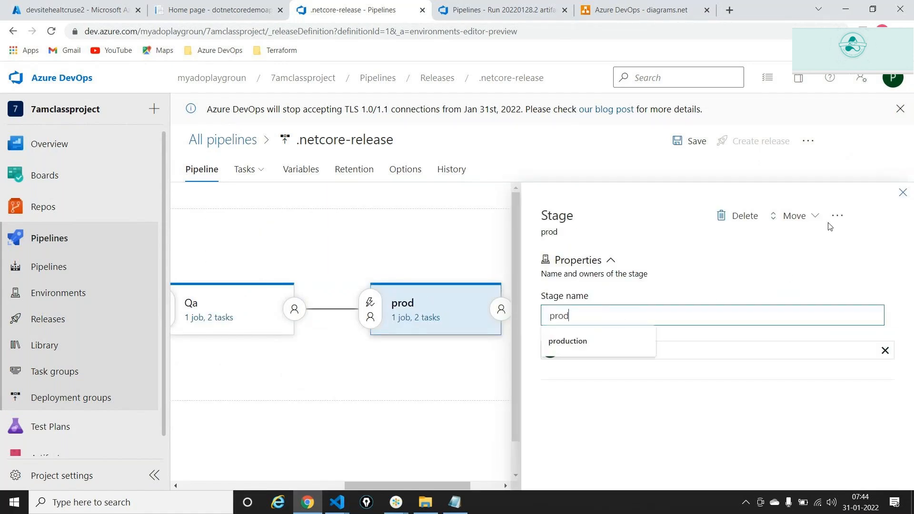
- Close the prod stage's properties and review the Create Infra task's settings in the Qa stage
click(903, 193)
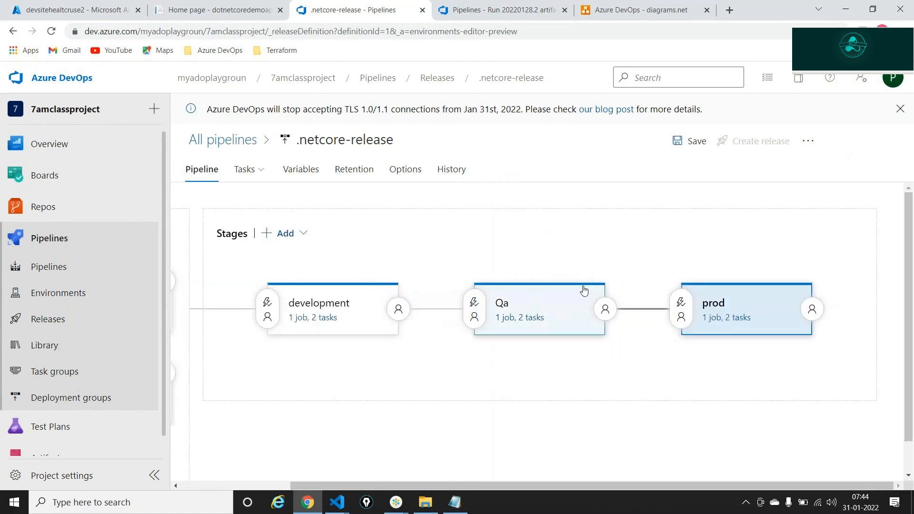
click(527, 319)
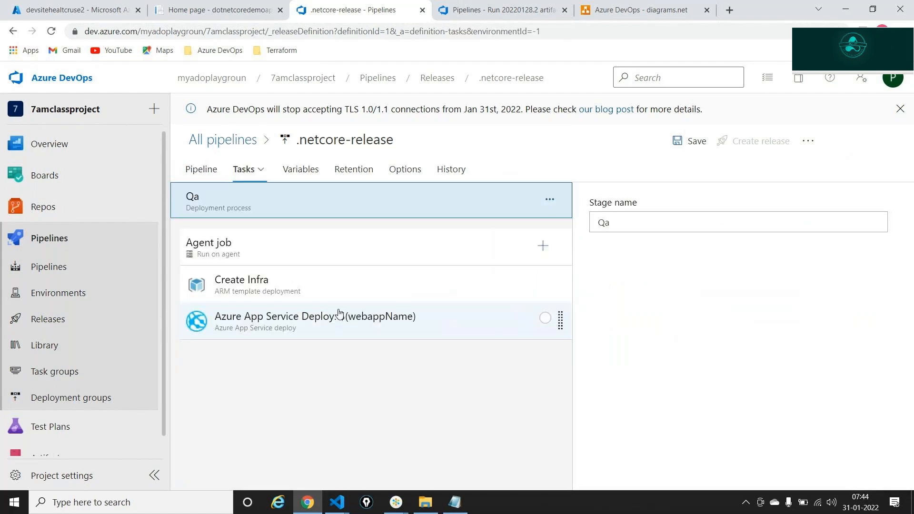
click(339, 314)
click(332, 293)
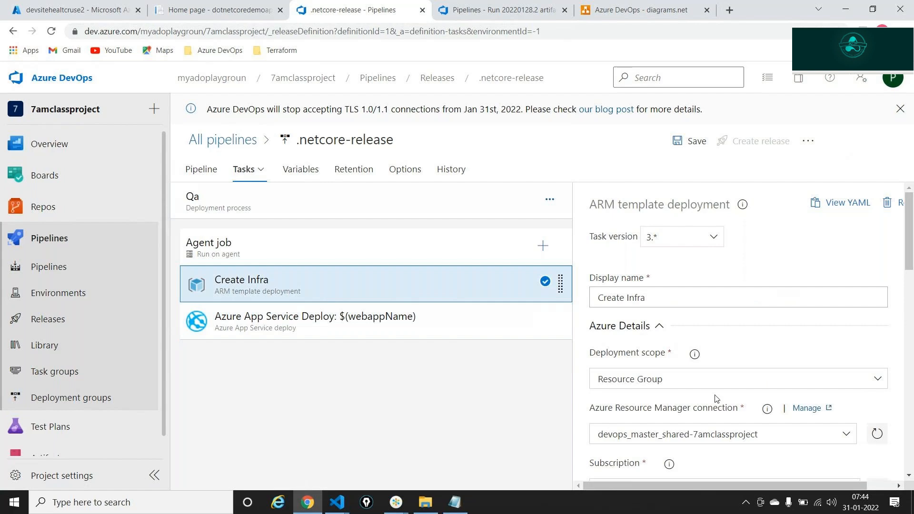
scroll(717, 399, down, 3)
scroll(717, 399, down, 2)
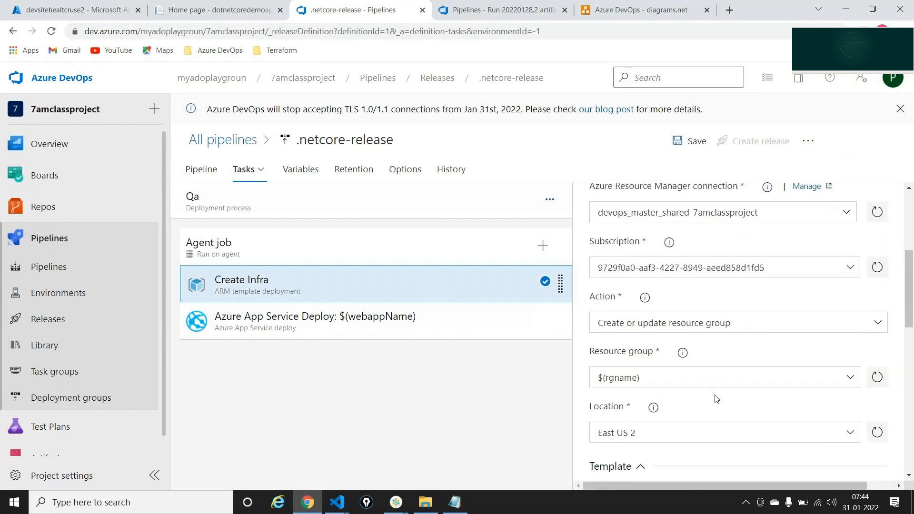
scroll(716, 399, down, 2)
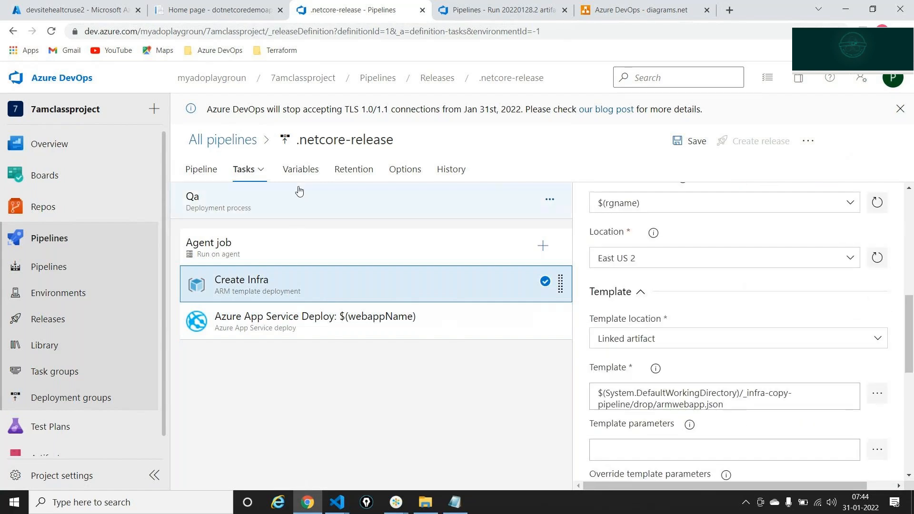
- Examine the pipeline variables of .netcore-release together with their values and scopes
click(301, 171)
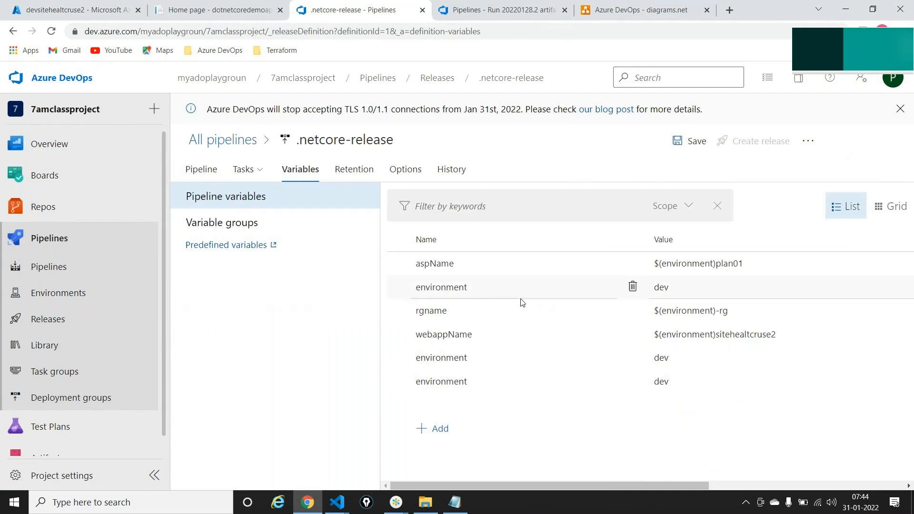
scroll(563, 258, right, 4)
scroll(563, 257, right, 3)
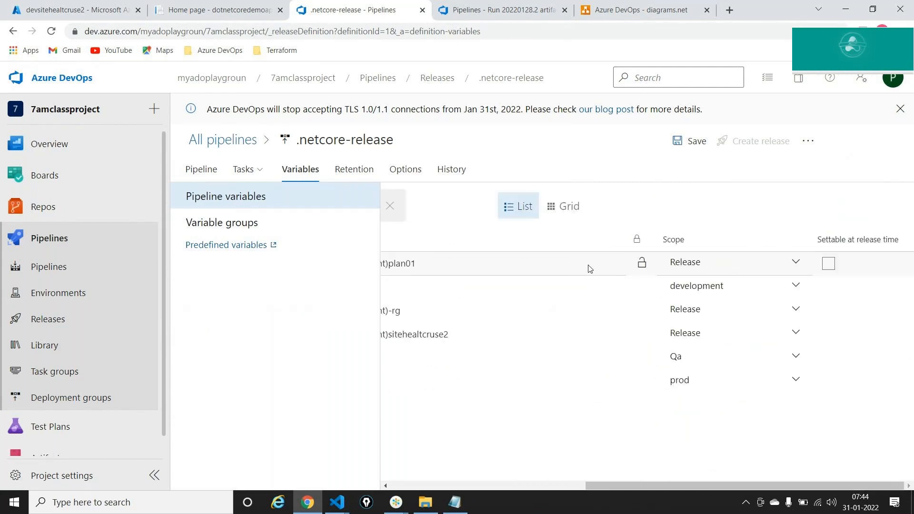
scroll(517, 286, left, 7)
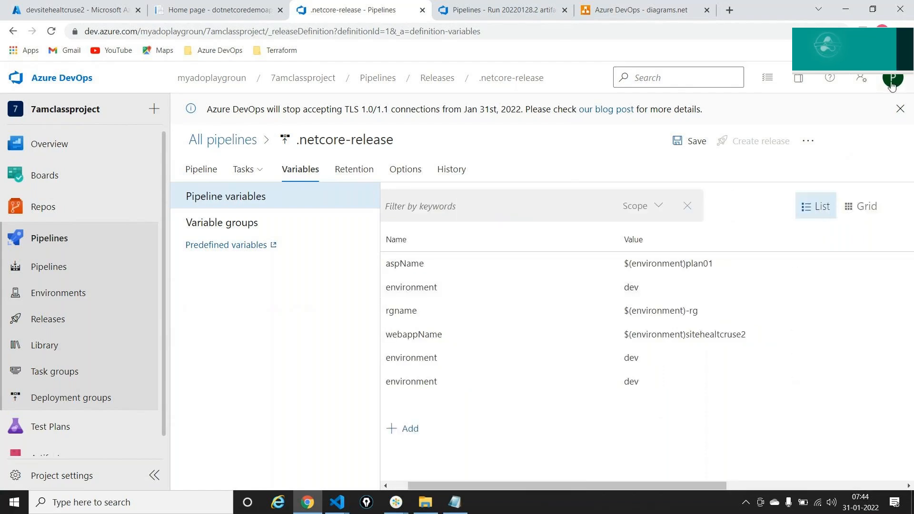
- Annotate the variable list with ticks beside aspName, rgname and webappName and a circle and arrow at environment, then clear the drawing
click(868, 61)
click(869, 89)
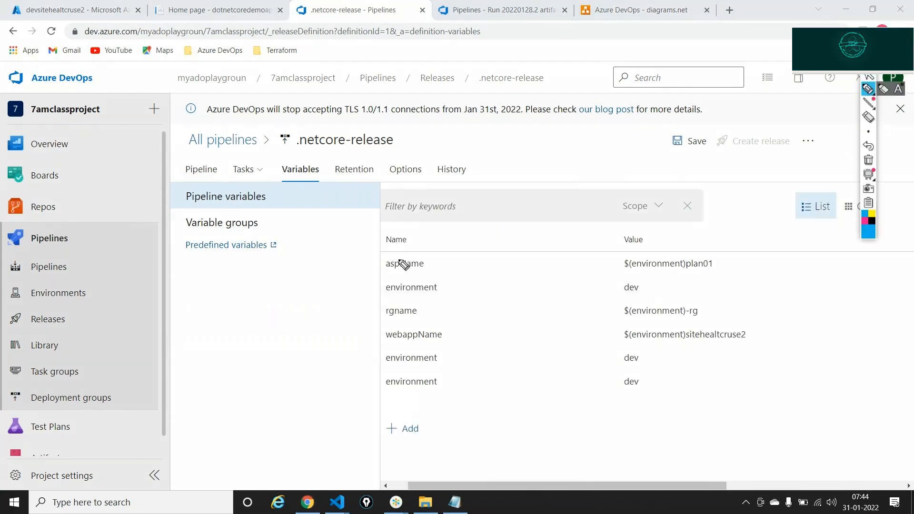
drag(435, 261, 455, 257)
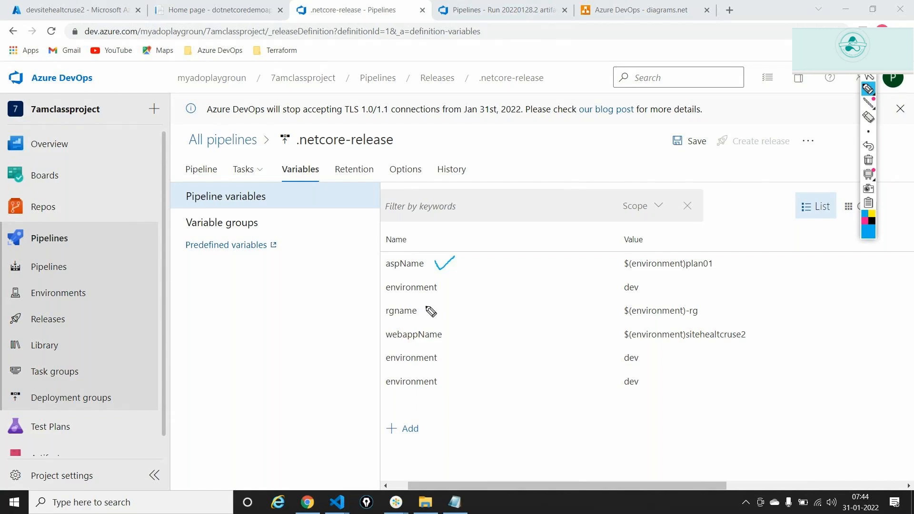
mouse_move(426, 304)
mouse_down()
mouse_move(444, 302)
mouse_move(458, 341)
mouse_move(468, 326)
mouse_up()
mouse_move(429, 277)
mouse_down()
mouse_move(384, 292)
mouse_move(436, 282)
mouse_move(566, 283)
mouse_up()
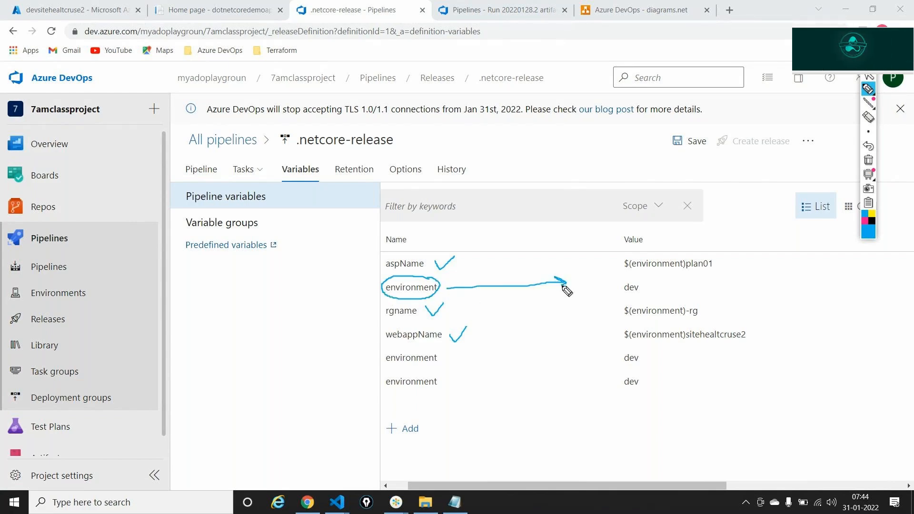
click(868, 160)
click(870, 76)
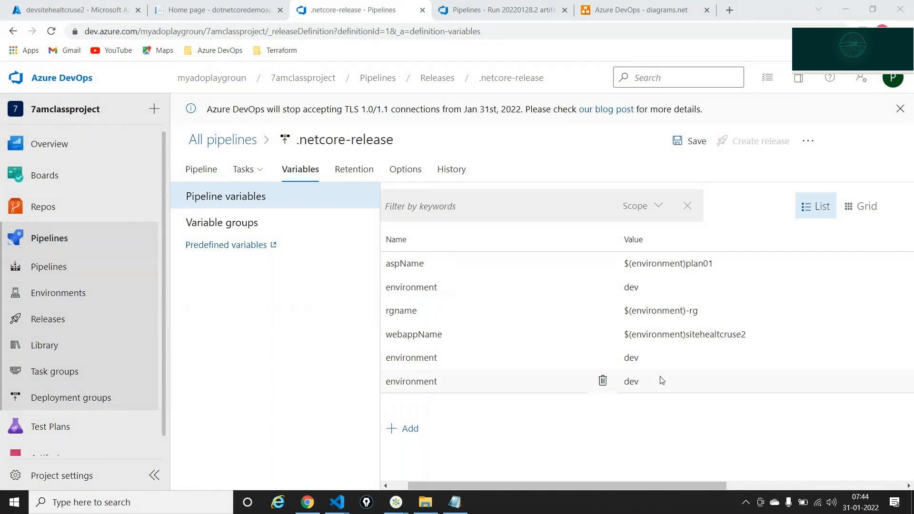
- Set the environment variable to qa for the Qa scope and prod for the prod scope, and save the release definition
drag(645, 485, 667, 483)
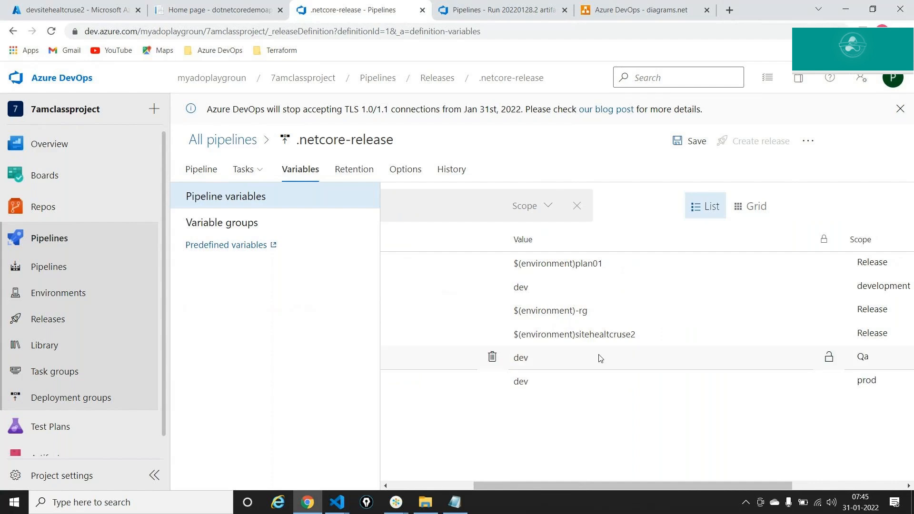
double_click(554, 361)
text(qa)
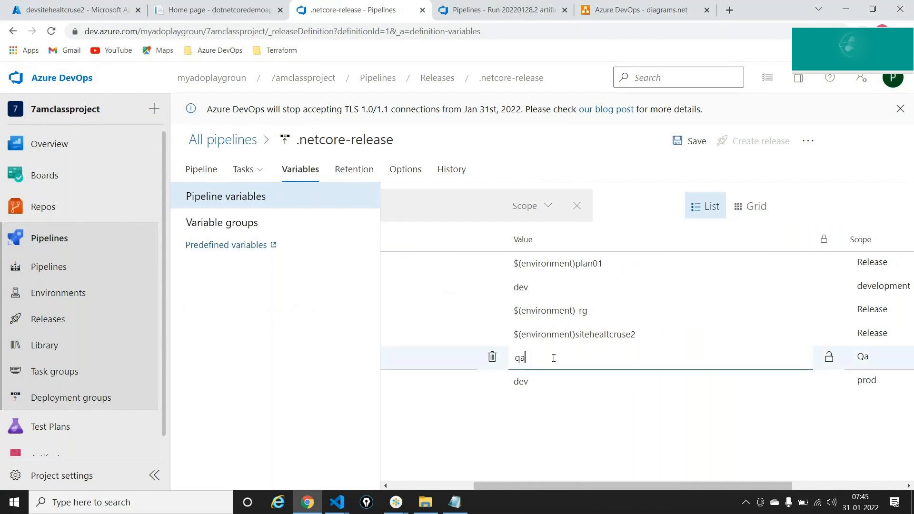
double_click(539, 381)
text(prod)
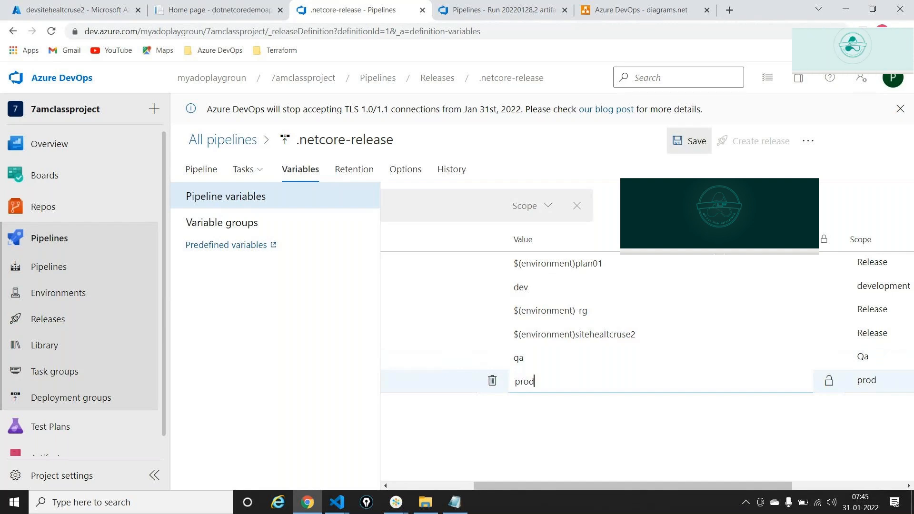
click(691, 141)
click(529, 329)
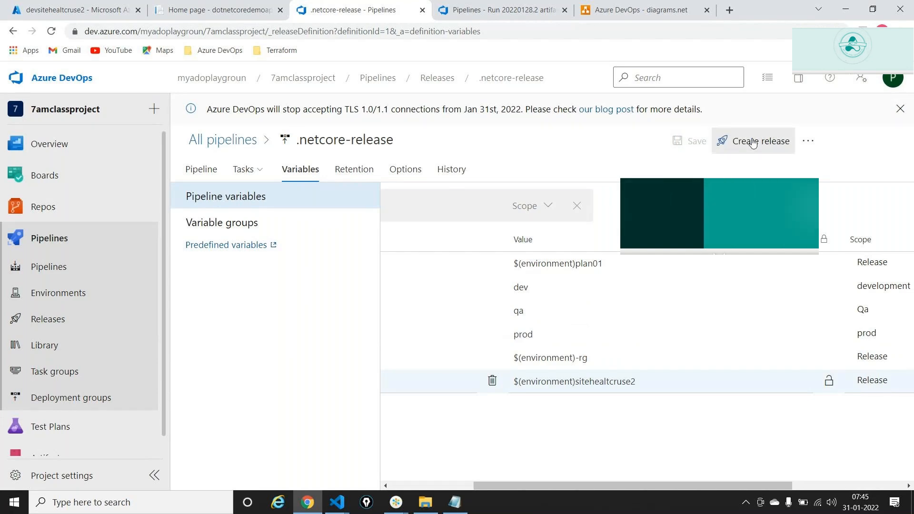
- Create a new release from .netcore-release with the default options and open it
click(753, 142)
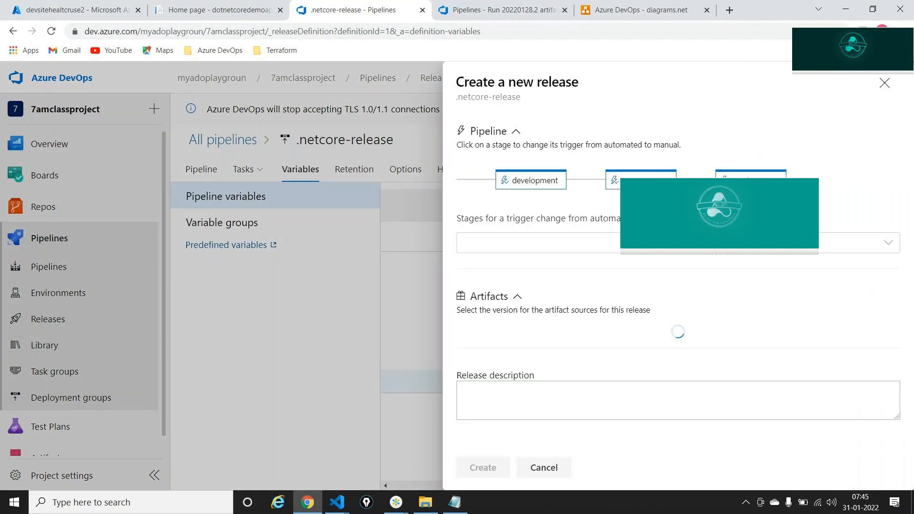
click(485, 468)
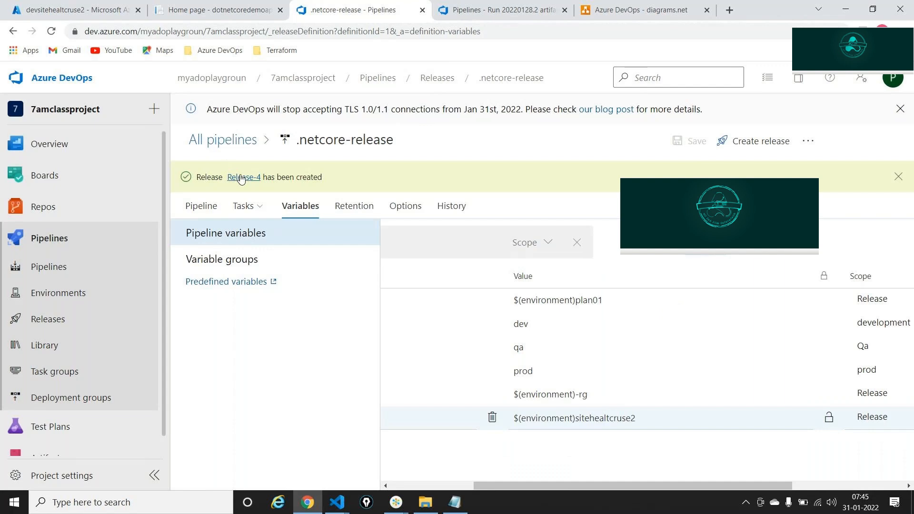
click(241, 178)
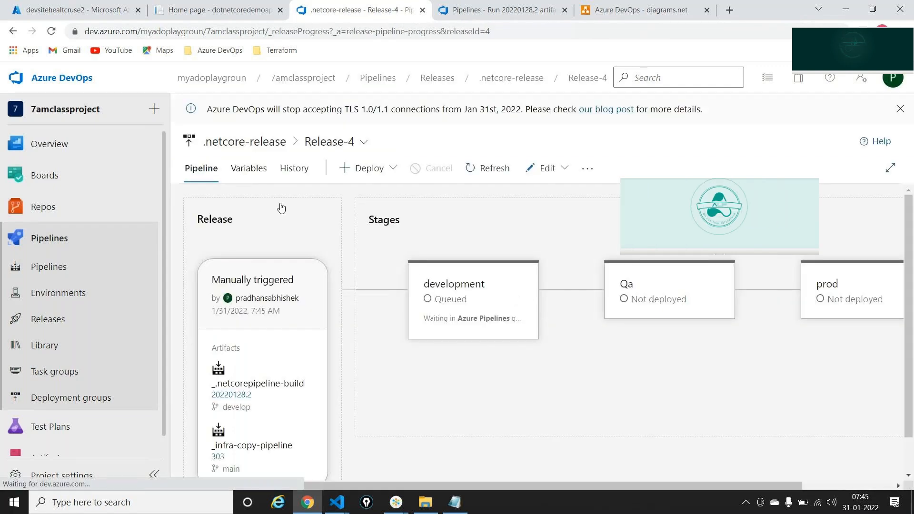
- View the development stage's logs and compare against the deployed site's home page, returning to the Release-4 logs
mouse_move(461, 271)
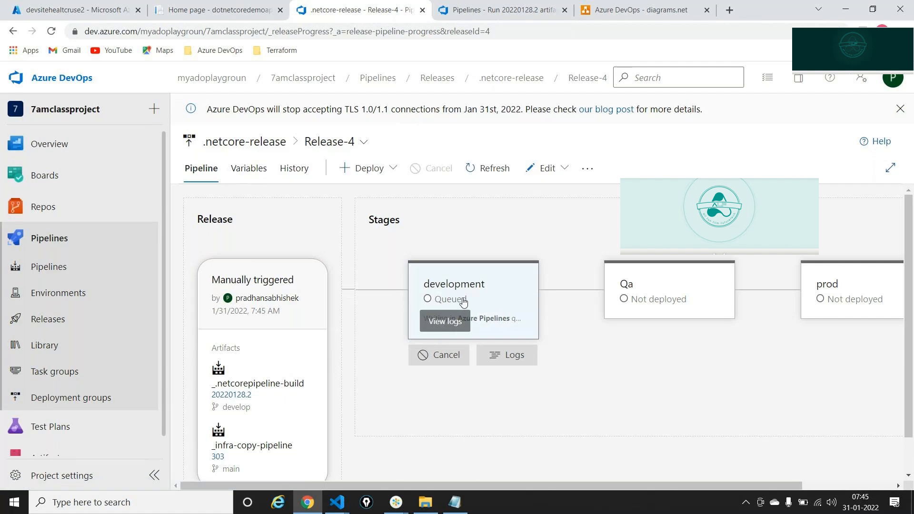
click(502, 353)
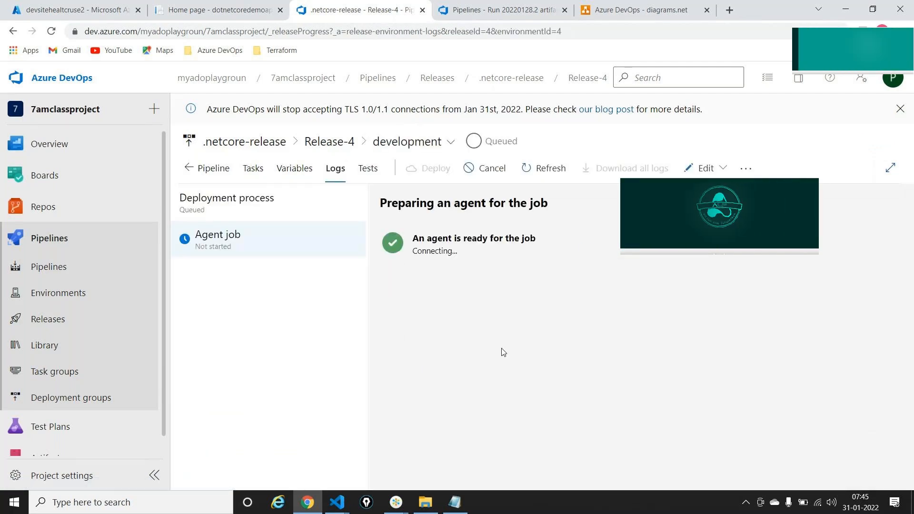
click(42, 4)
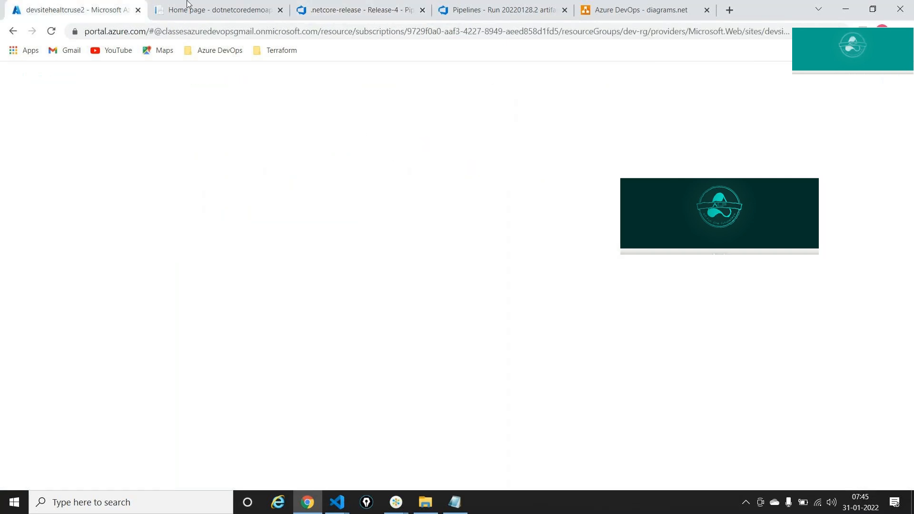
click(212, 6)
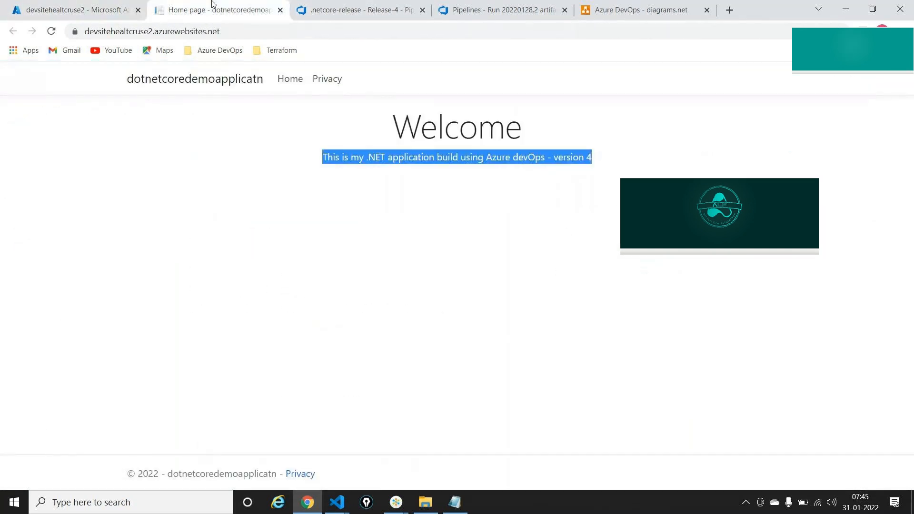
click(385, 5)
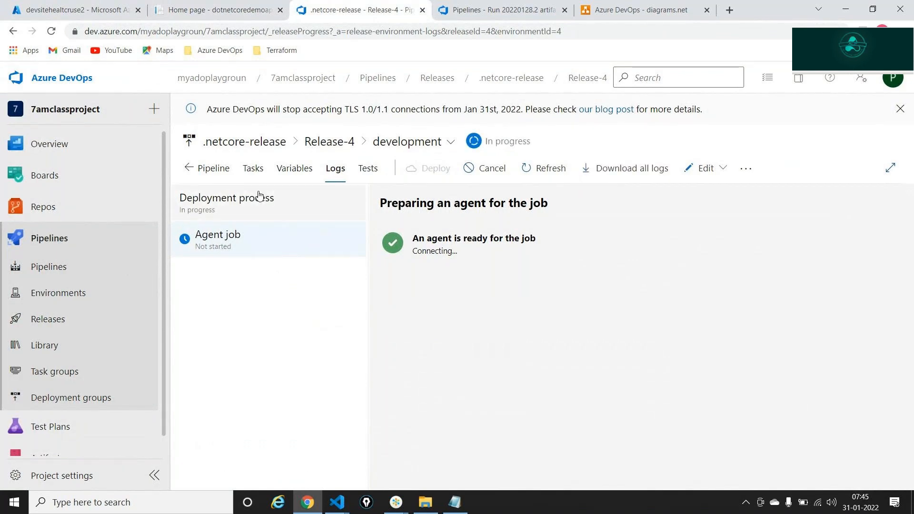
- Return to the release's stage overview and inspect the Qa stage's details, closing them again
click(223, 170)
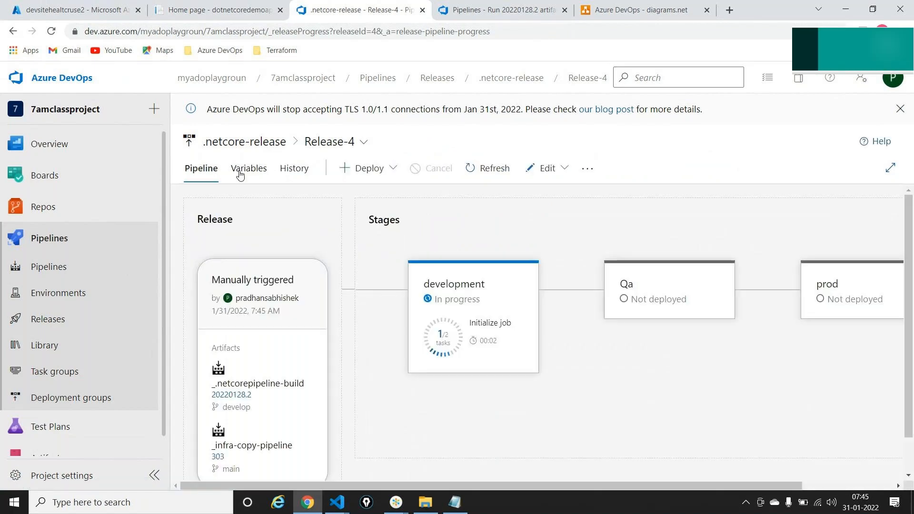
scroll(491, 286, right, 3)
click(522, 282)
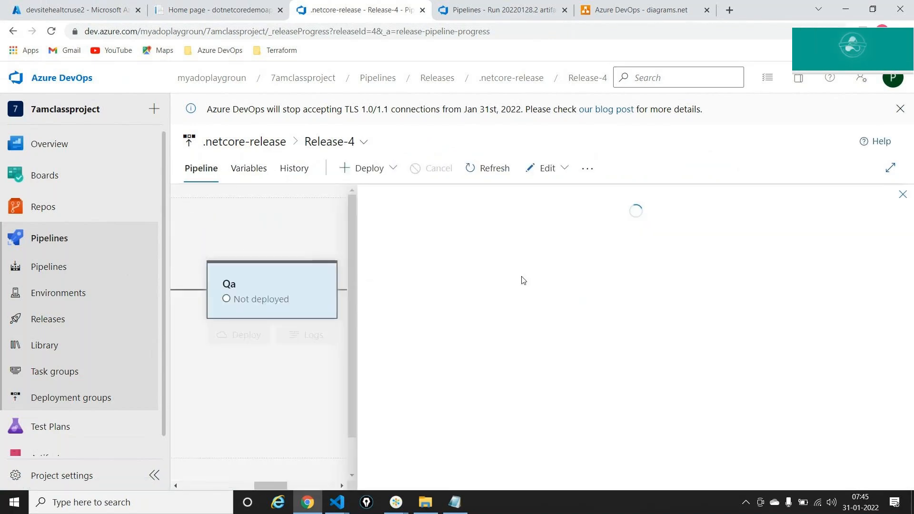
click(904, 196)
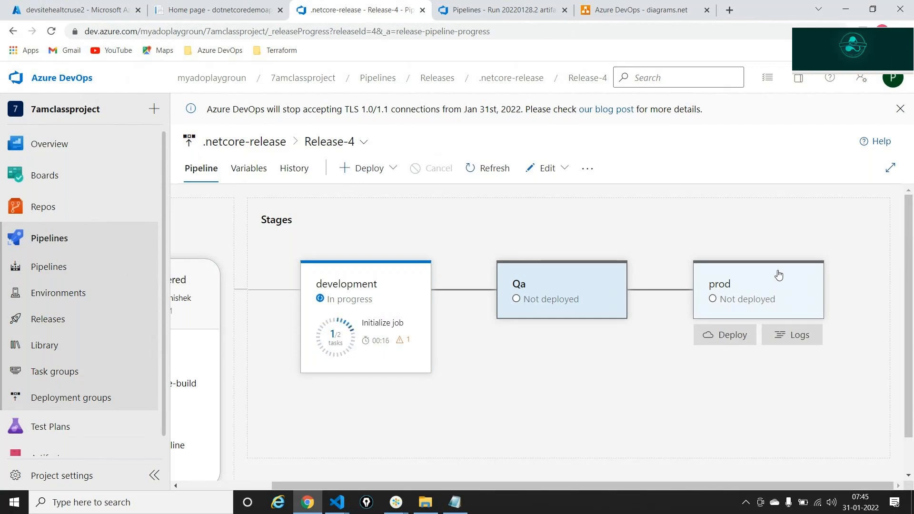
- Review the Release-4 variables, highlighting the environment entries for dev and qa
click(252, 175)
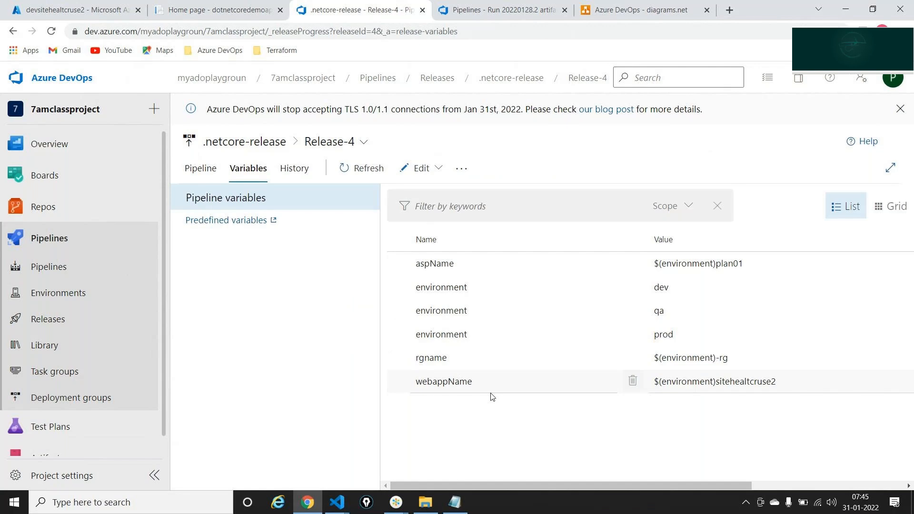
double_click(461, 290)
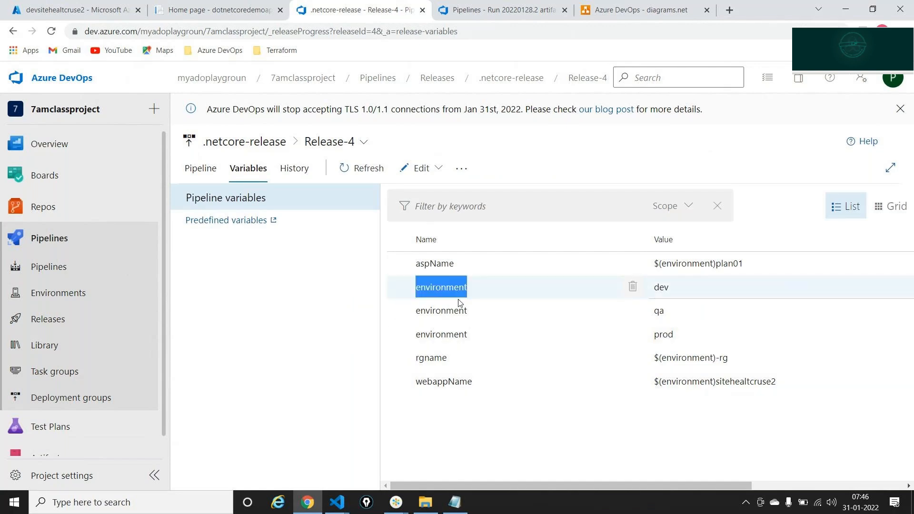
double_click(454, 315)
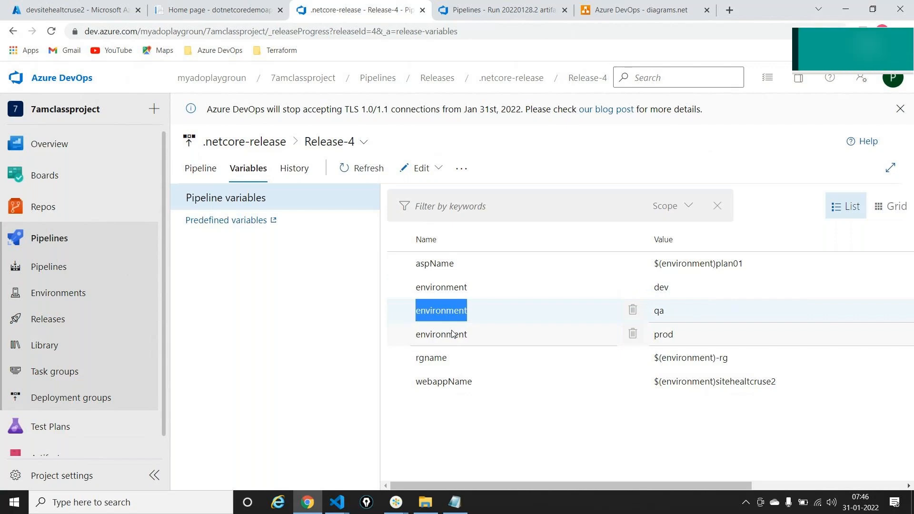
- Check the stage progress in Release-4 and inspect the Create Infra task's resource group setting in the Qa stage
click(205, 171)
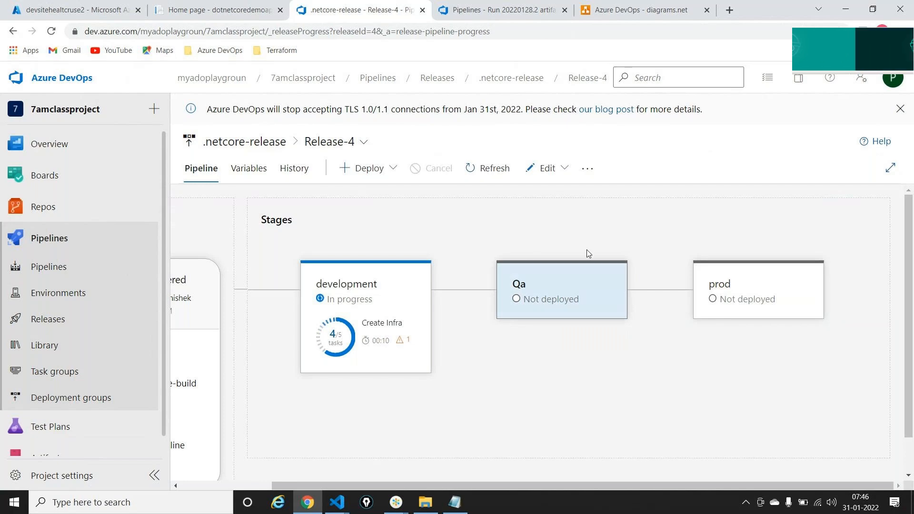
mouse_move(358, 291)
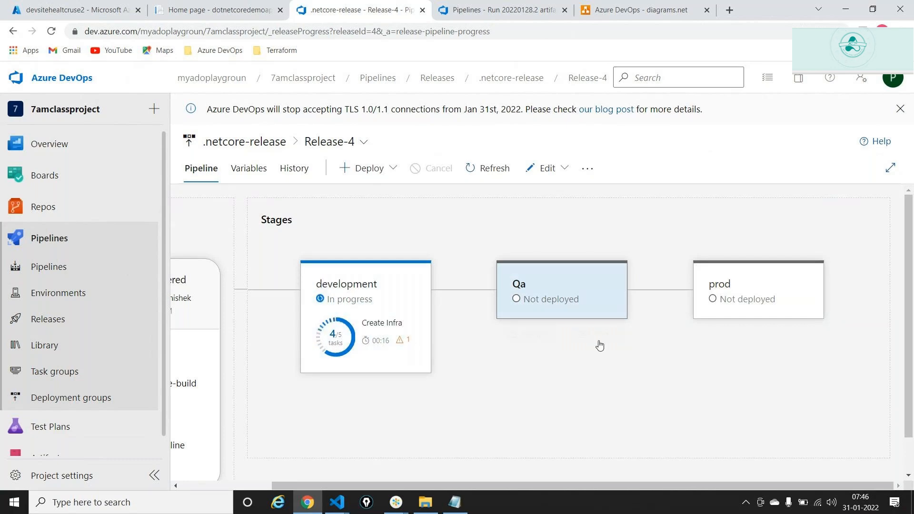
click(599, 344)
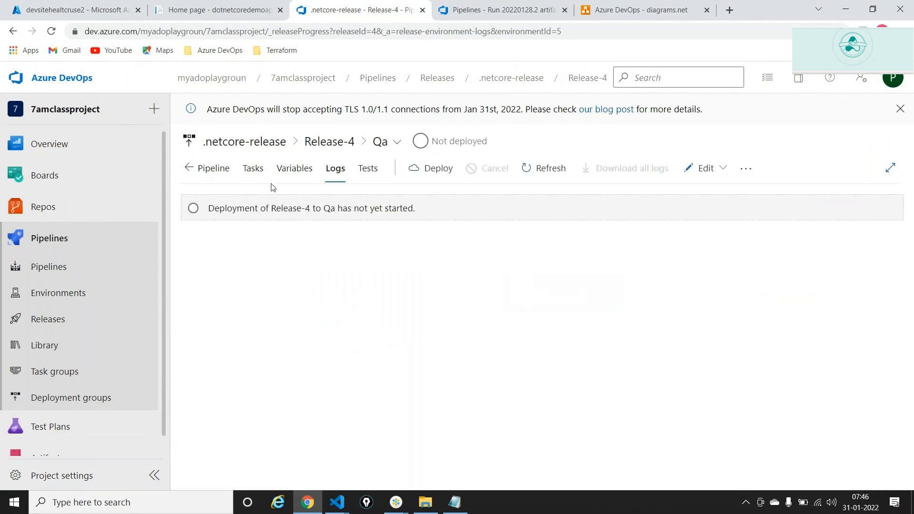
click(252, 169)
click(307, 302)
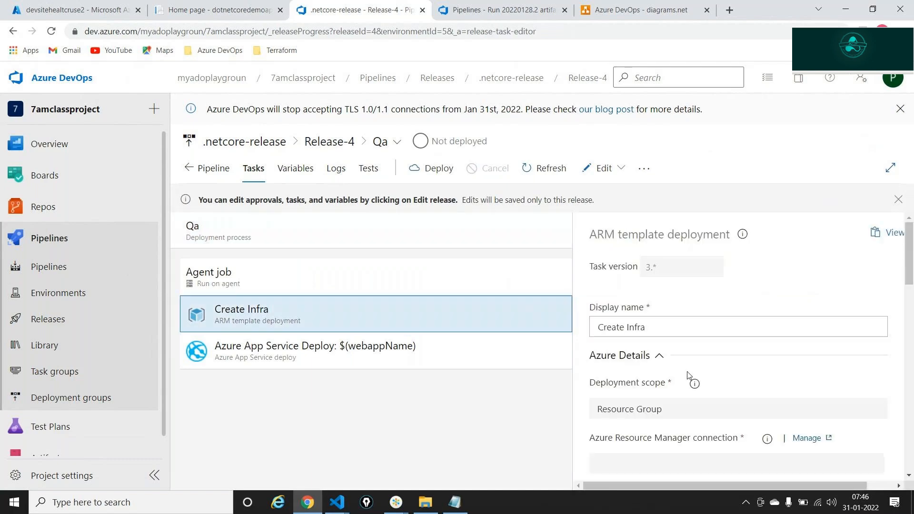
scroll(689, 375, down, 2)
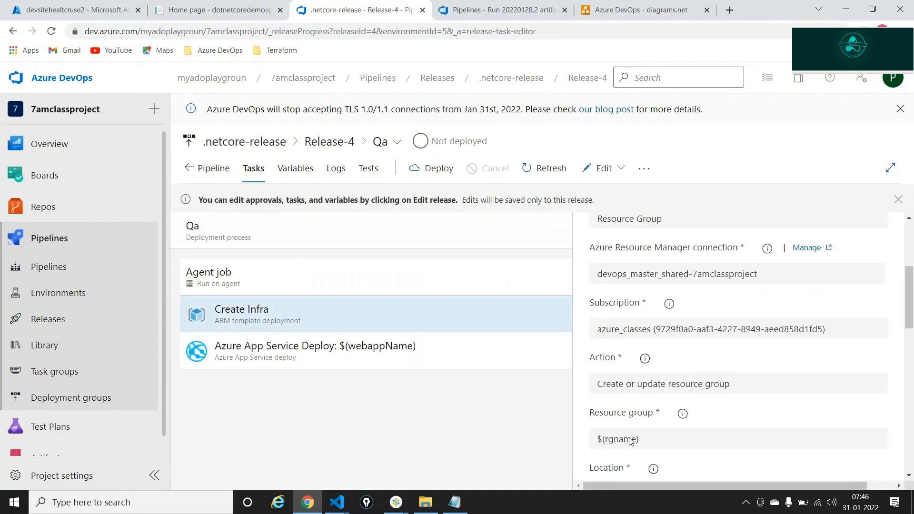
- Examine the Create Infra task's template path and override template parameters in the Qa stage, highlighting both values
scroll(695, 372, down, 2)
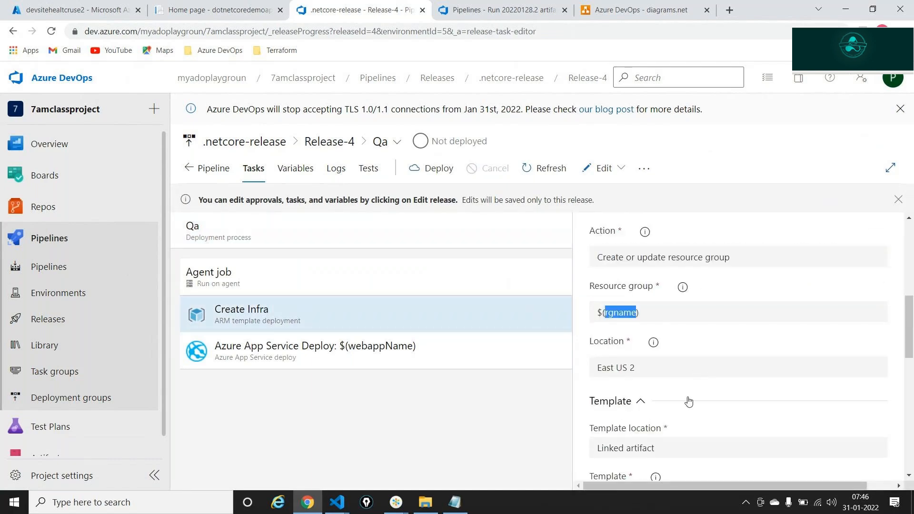
scroll(690, 401, down, 3)
triple_click(664, 351)
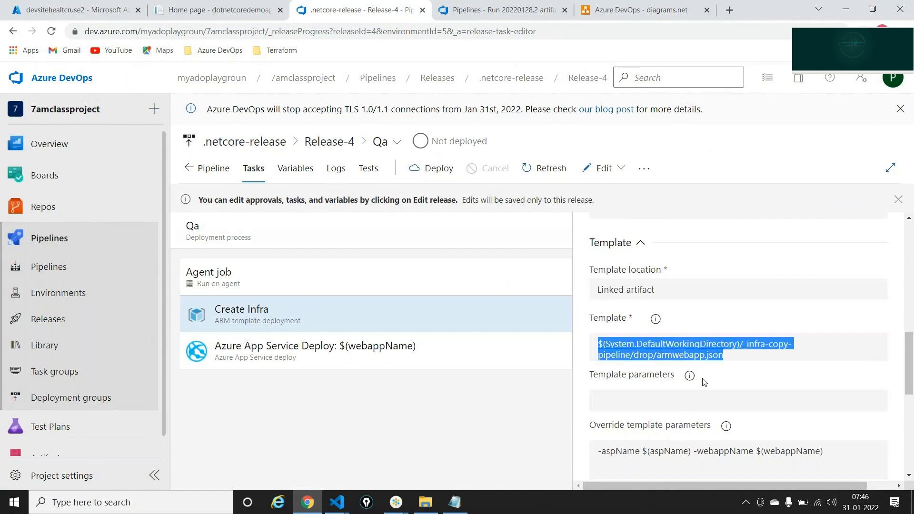
scroll(705, 381, down, 3)
triple_click(861, 310)
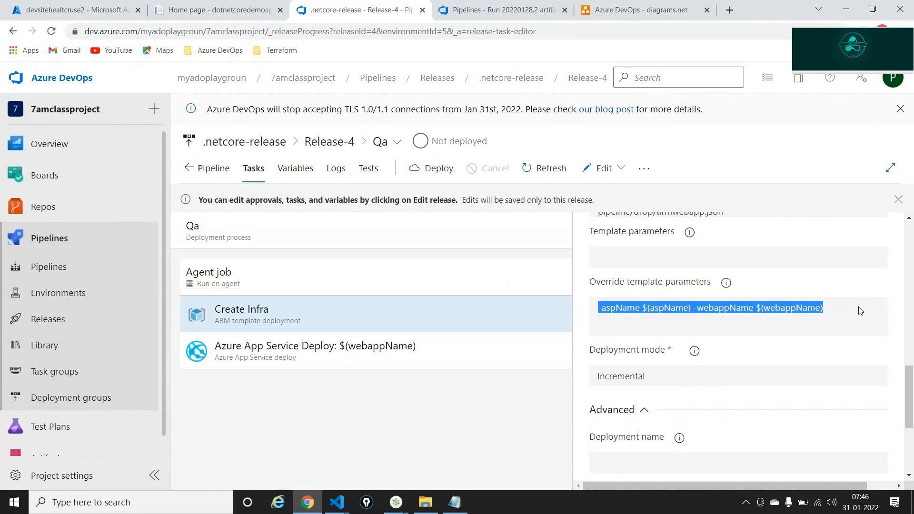
- Check the Release-4 stage progress and review the release's pipeline variables, returning to the stage overview
click(336, 177)
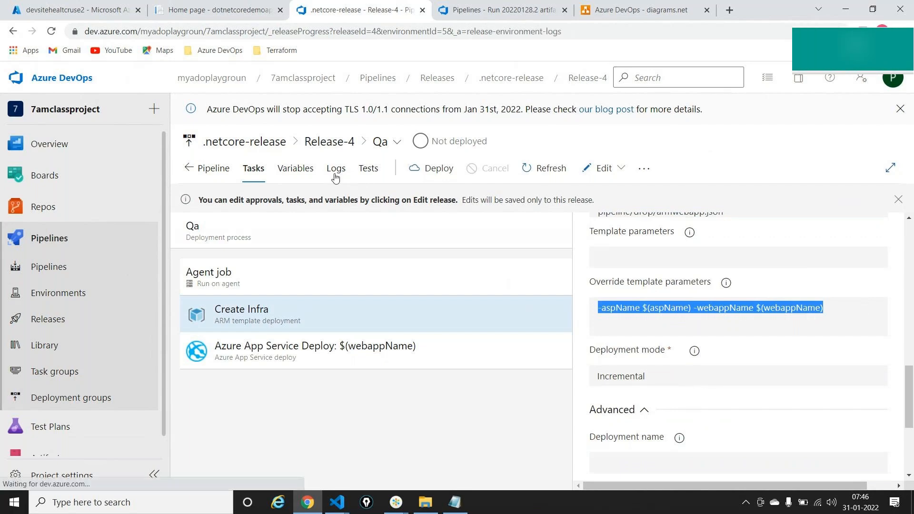
click(229, 175)
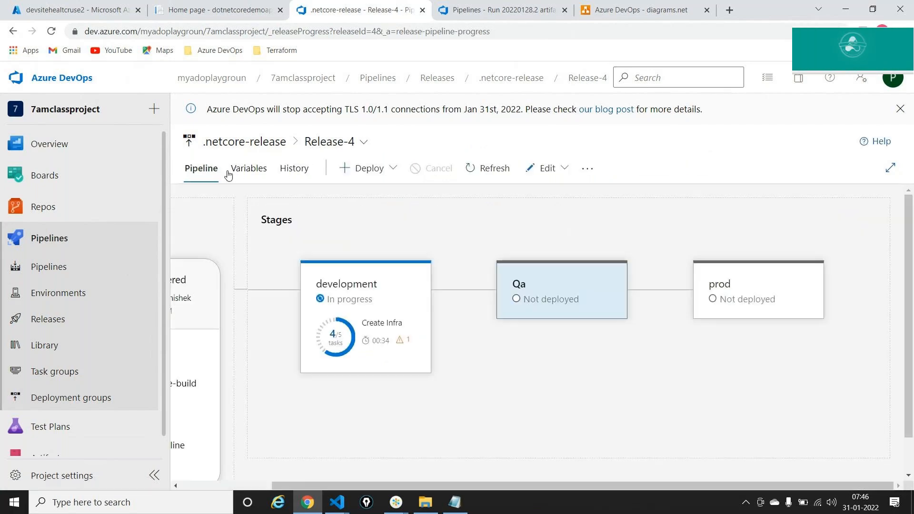
click(241, 169)
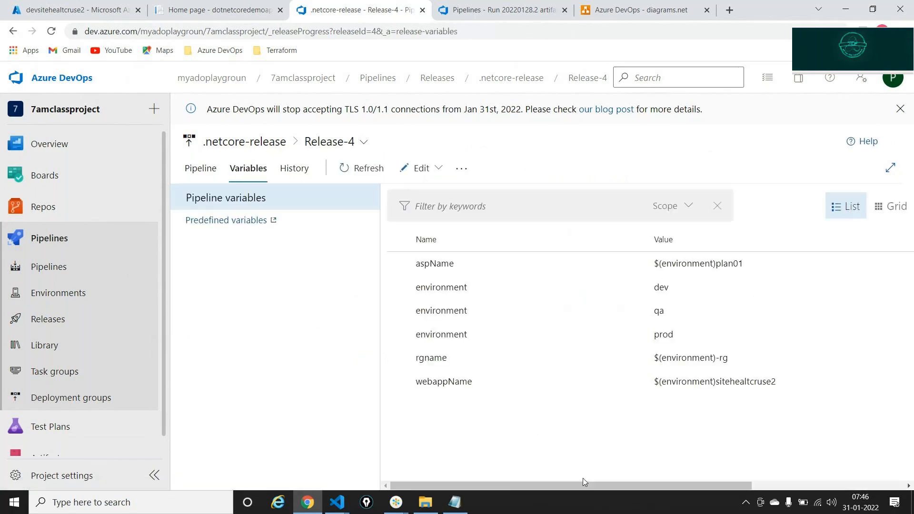
click(194, 176)
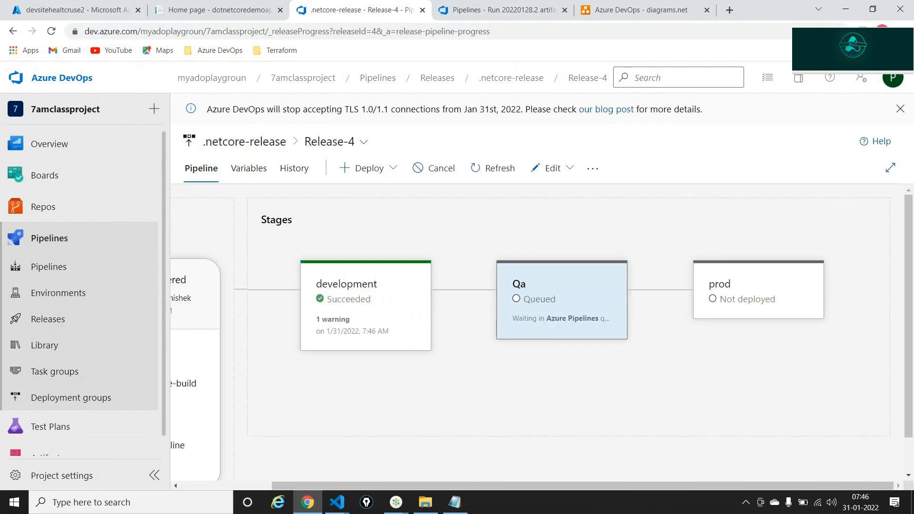
- Draw pen arrows over the stages from development to Qa and from Qa to prod, and clear the annotations
click(870, 61)
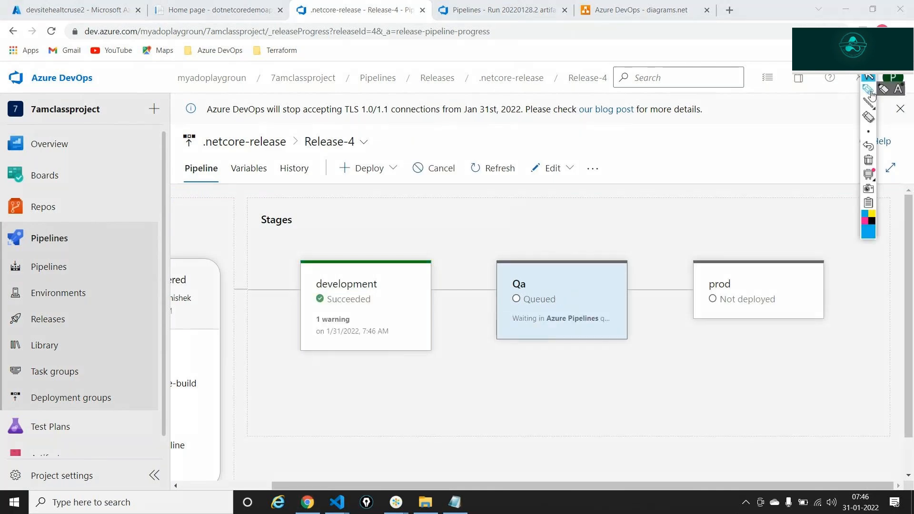
click(869, 89)
mouse_move(380, 233)
mouse_down()
mouse_move(387, 240)
mouse_move(400, 214)
mouse_move(523, 215)
mouse_move(534, 233)
mouse_up()
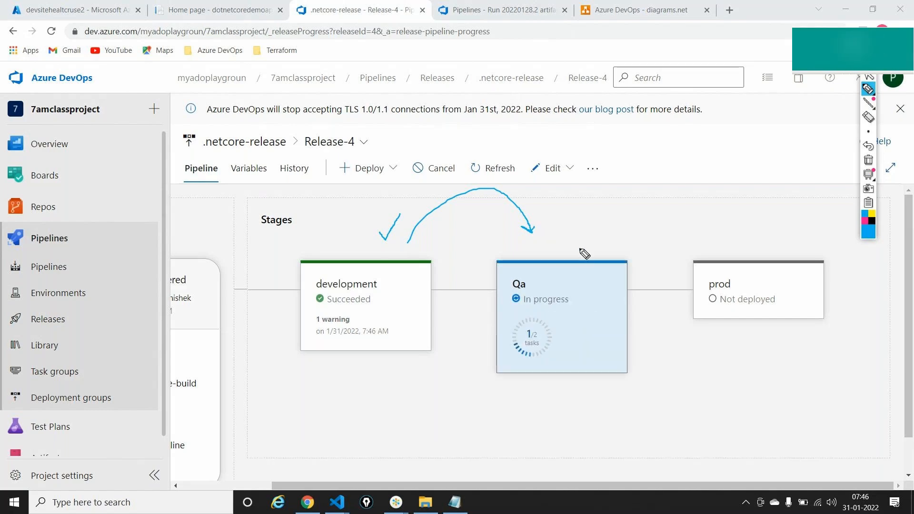
drag(579, 249, 710, 233)
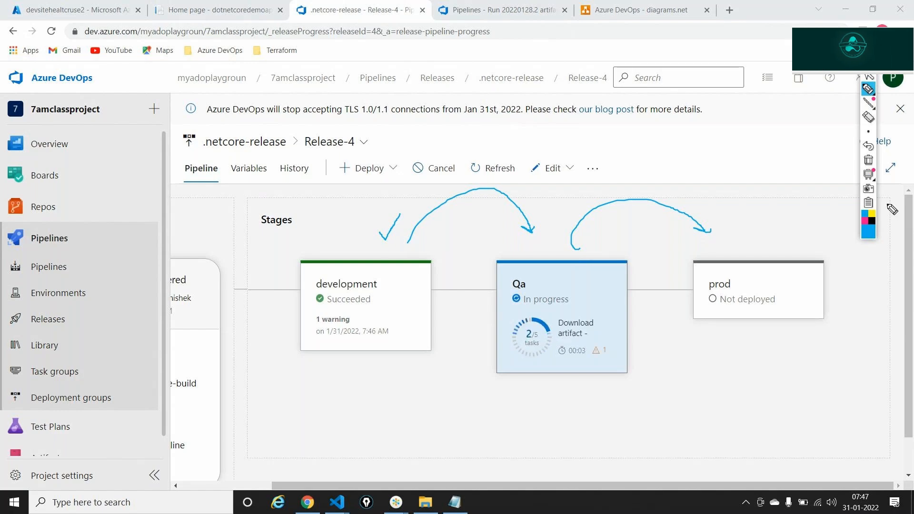
click(869, 161)
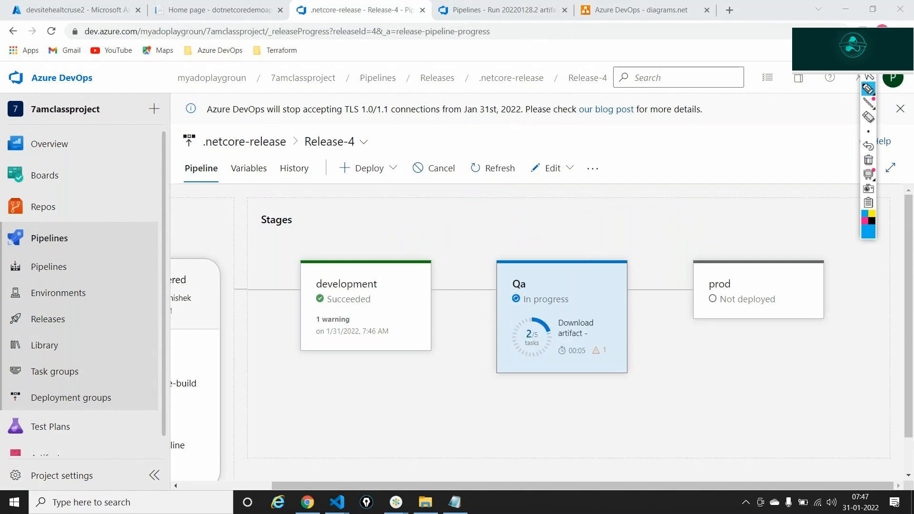
click(869, 76)
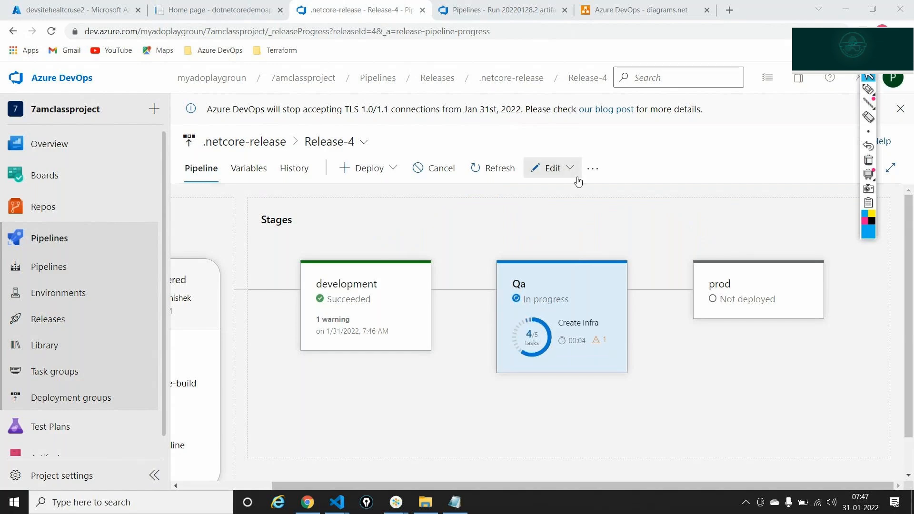
- View the Qa stage's logs, highlight the resource group name in the Create Infra output, and return to the stage overview
click(596, 389)
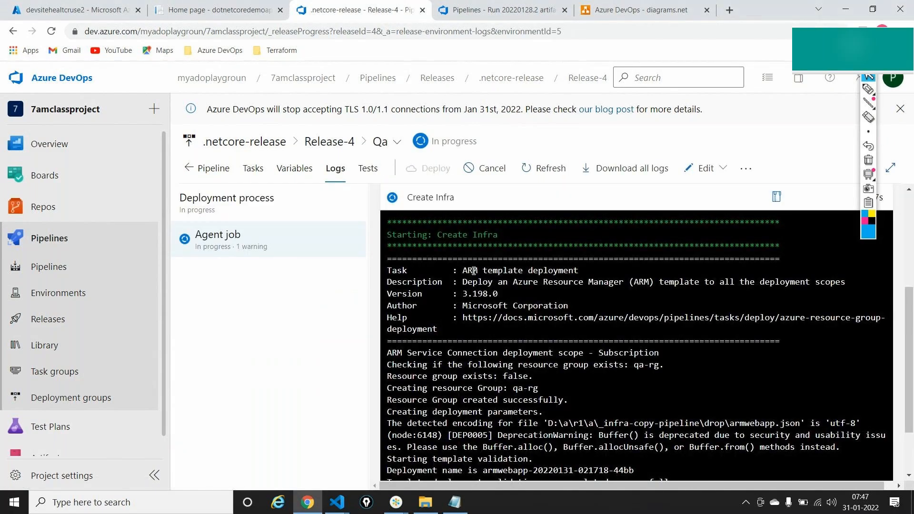
double_click(515, 388)
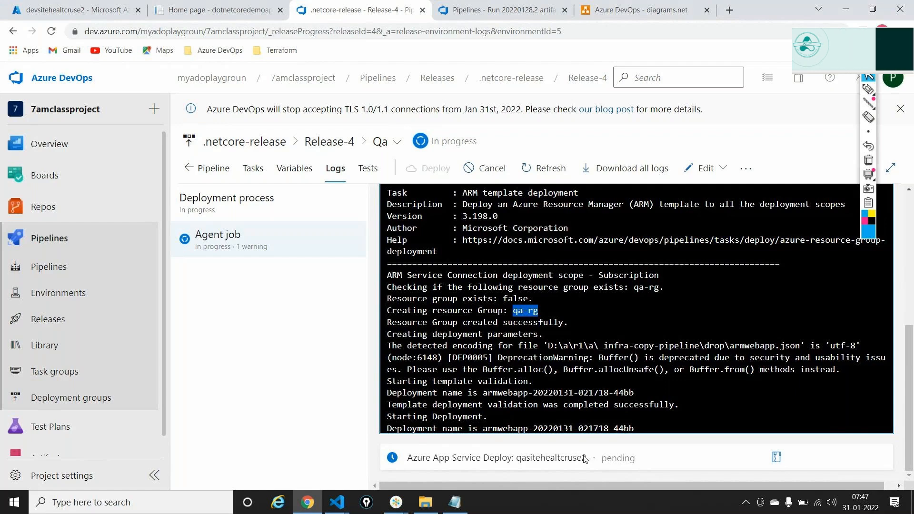
scroll(584, 460, up, 5)
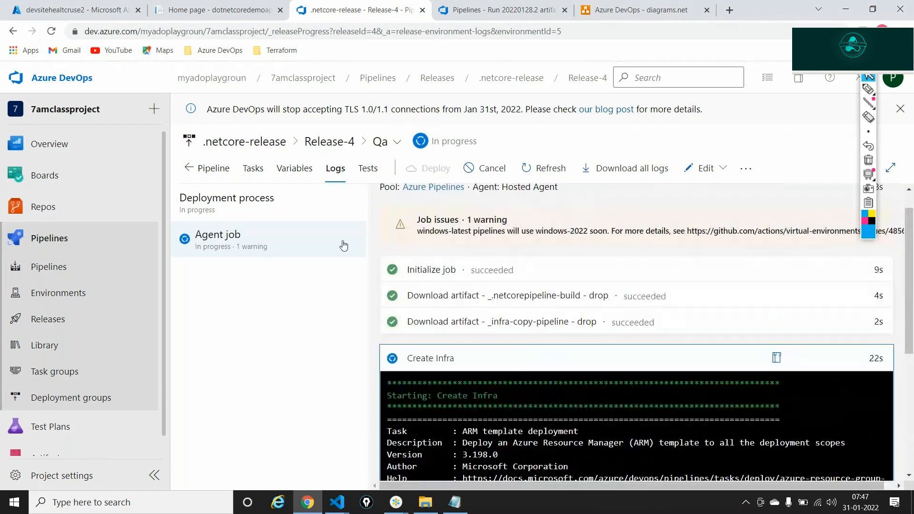
click(222, 170)
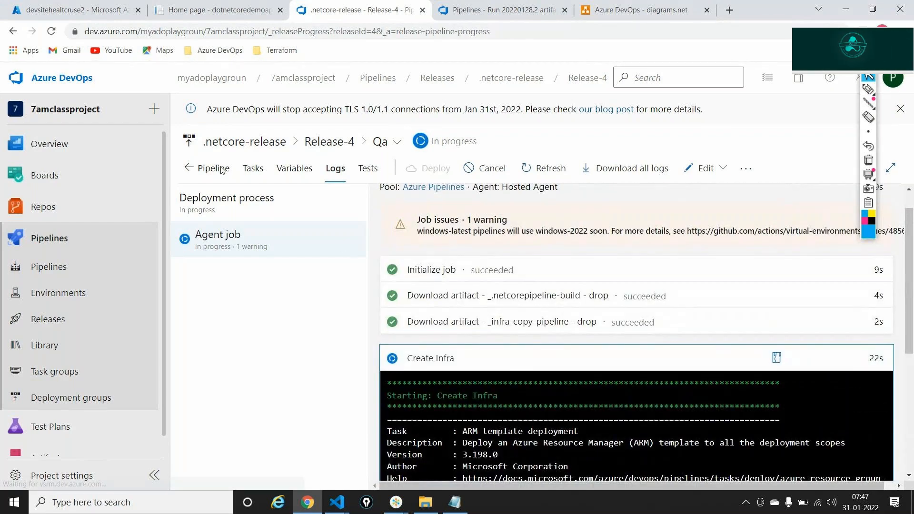
mouse_move(582, 348)
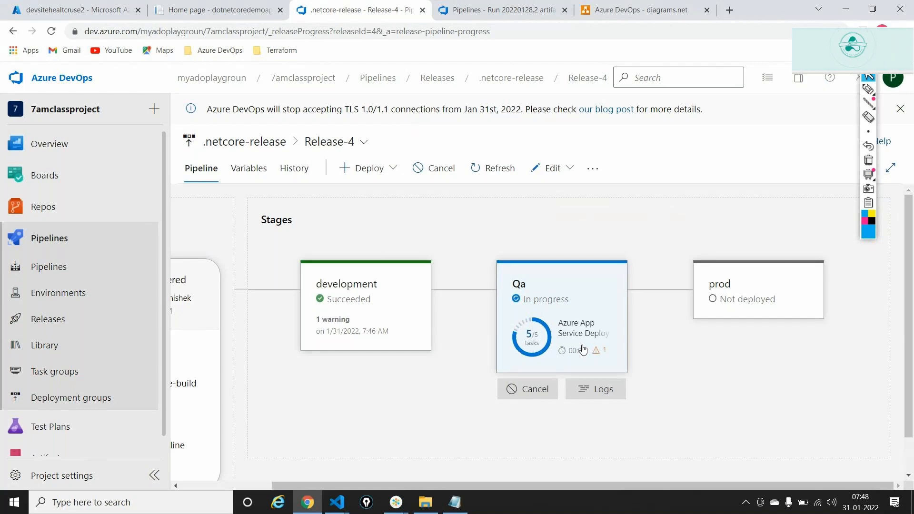
- Switch to the Azure portal, inspect the qa-rg resource group with its resources refreshed, and return to the Release-4 stages
click(55, 11)
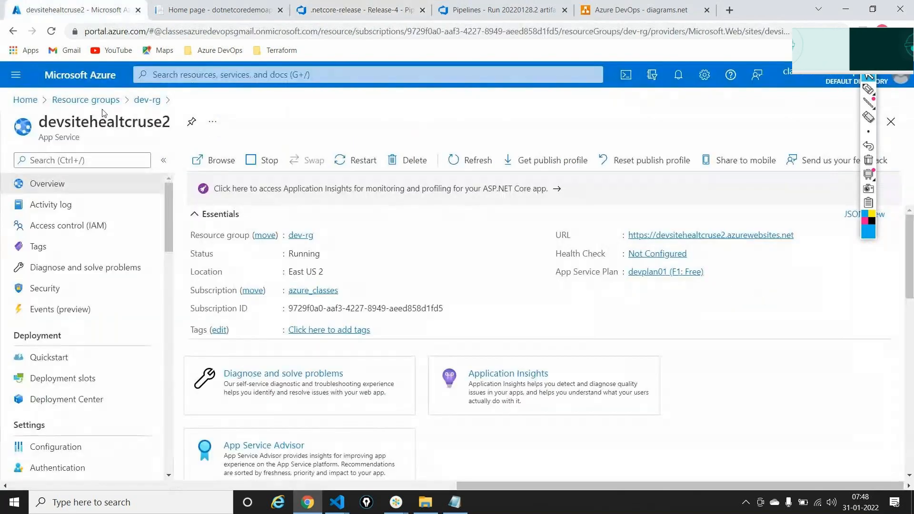
click(25, 100)
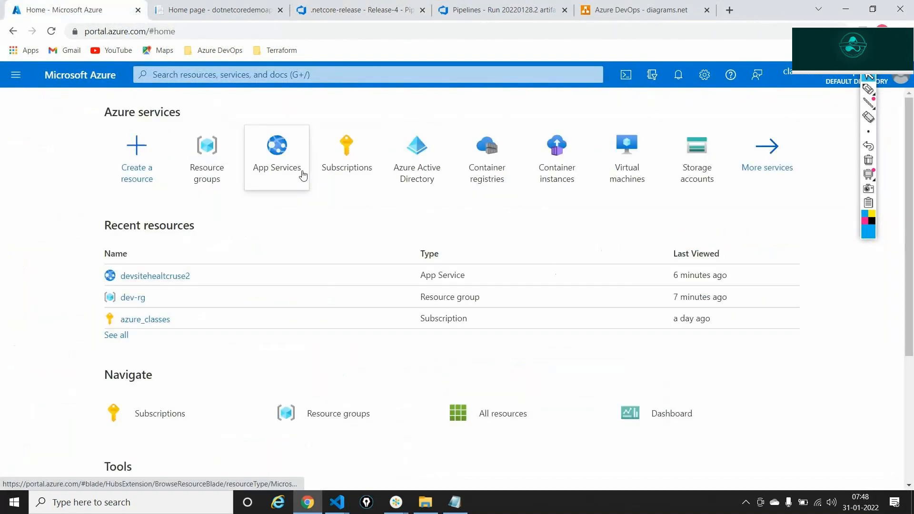
click(209, 149)
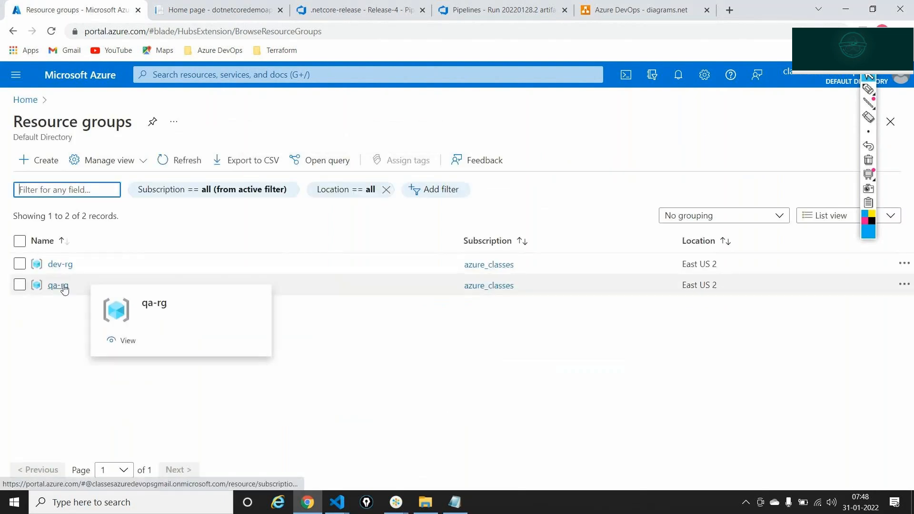
click(64, 285)
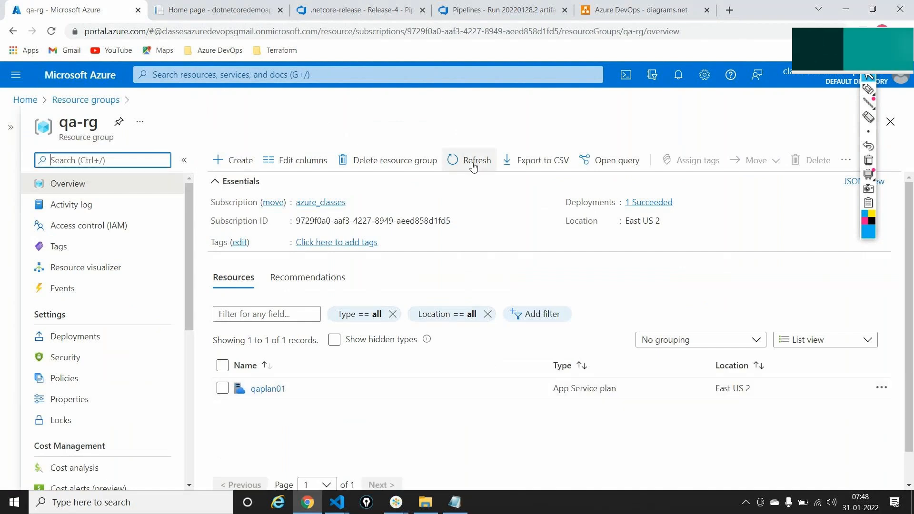
click(475, 164)
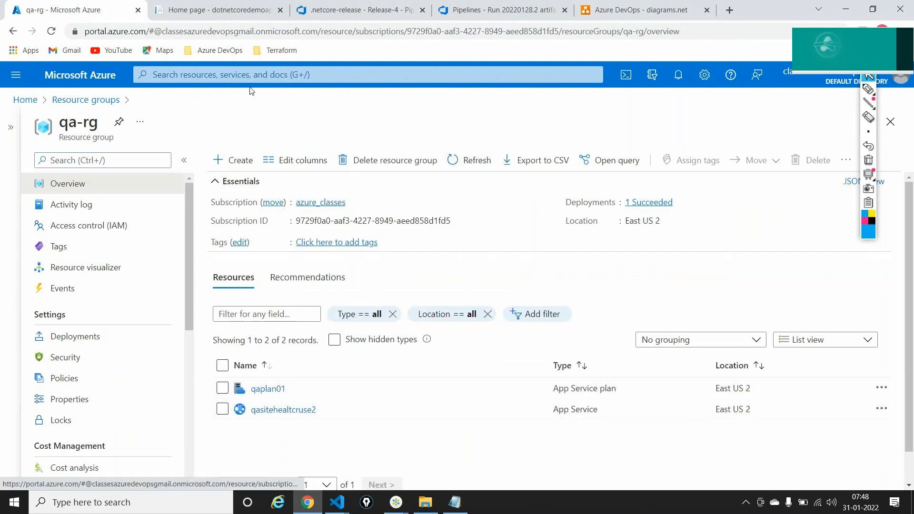
click(318, 15)
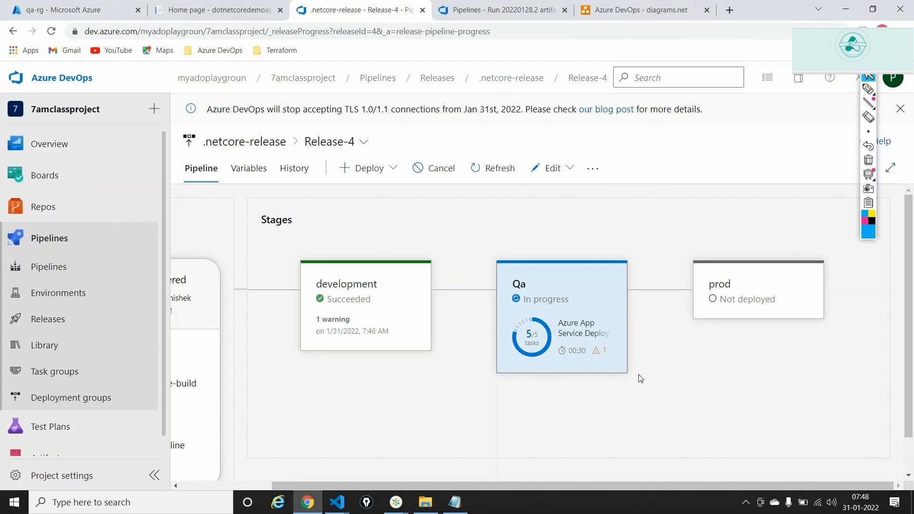
key(alt+Tab)
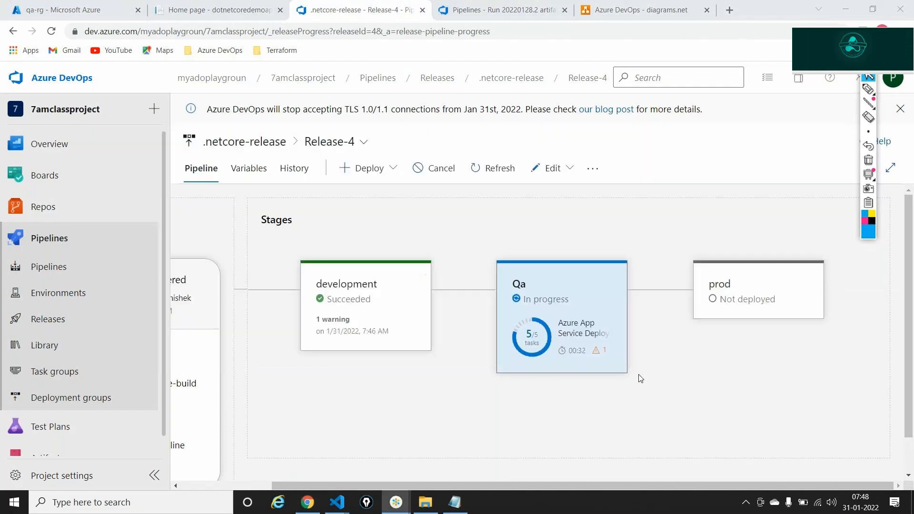